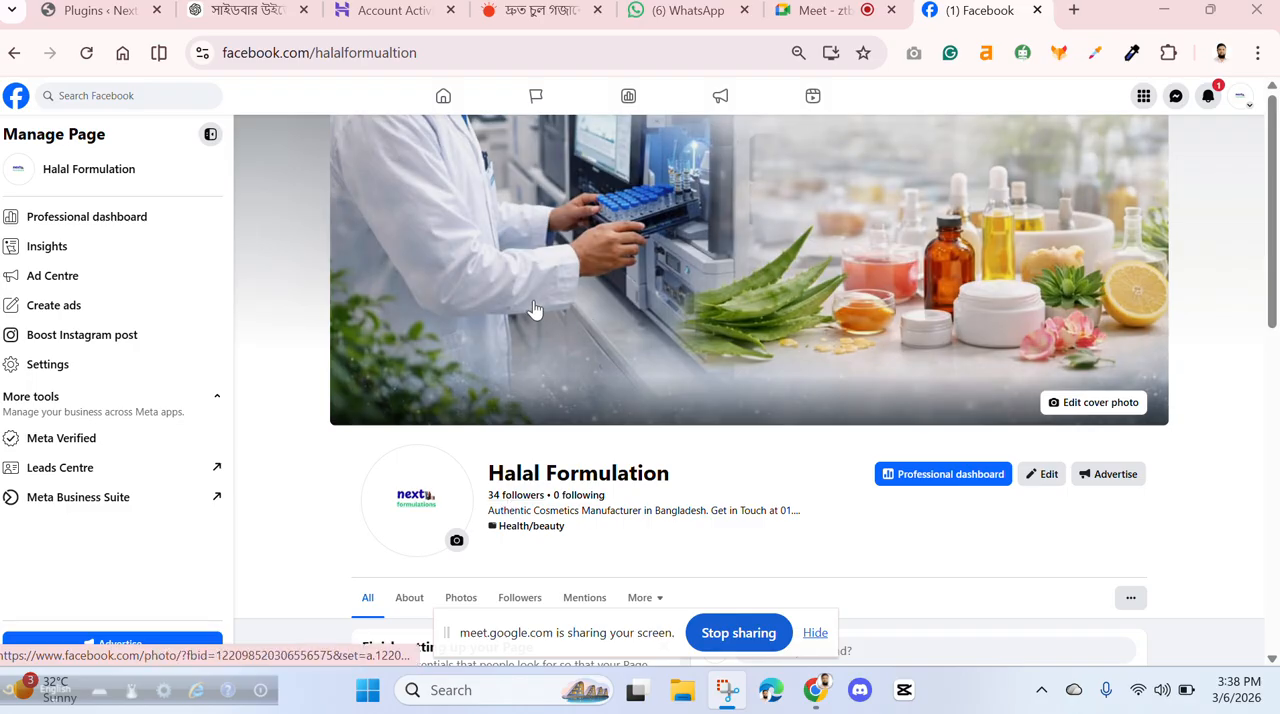
- Review the Halal Formulation page's setup suggestions, details, links, contact info and posts
scroll(552, 296, down, 2)
scroll(552, 296, down, 2)
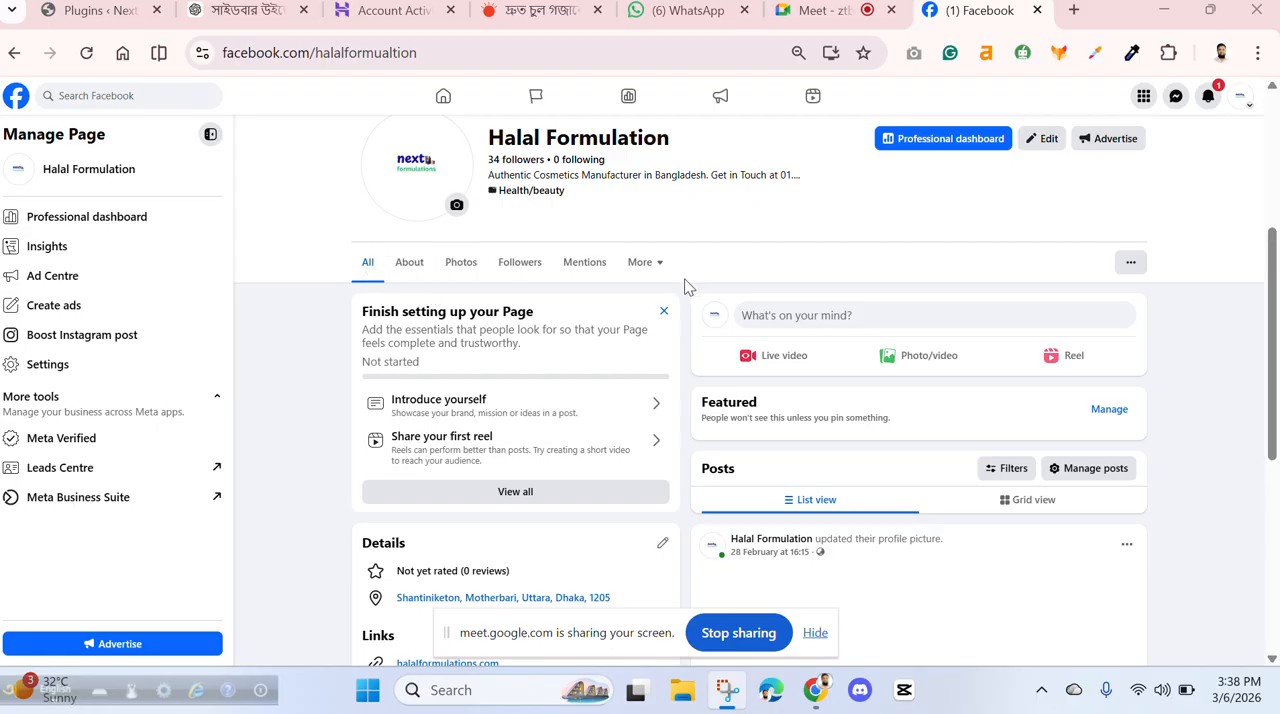
scroll(655, 412, down, 2)
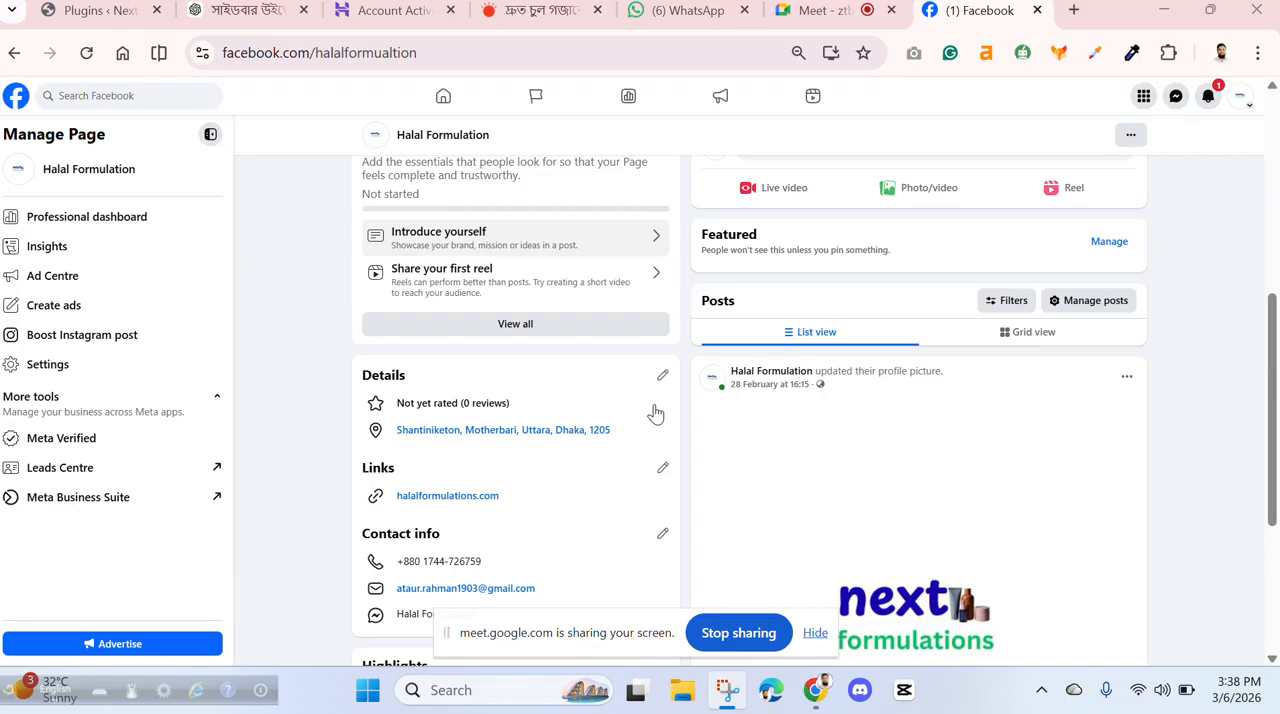
scroll(654, 414, down, 2)
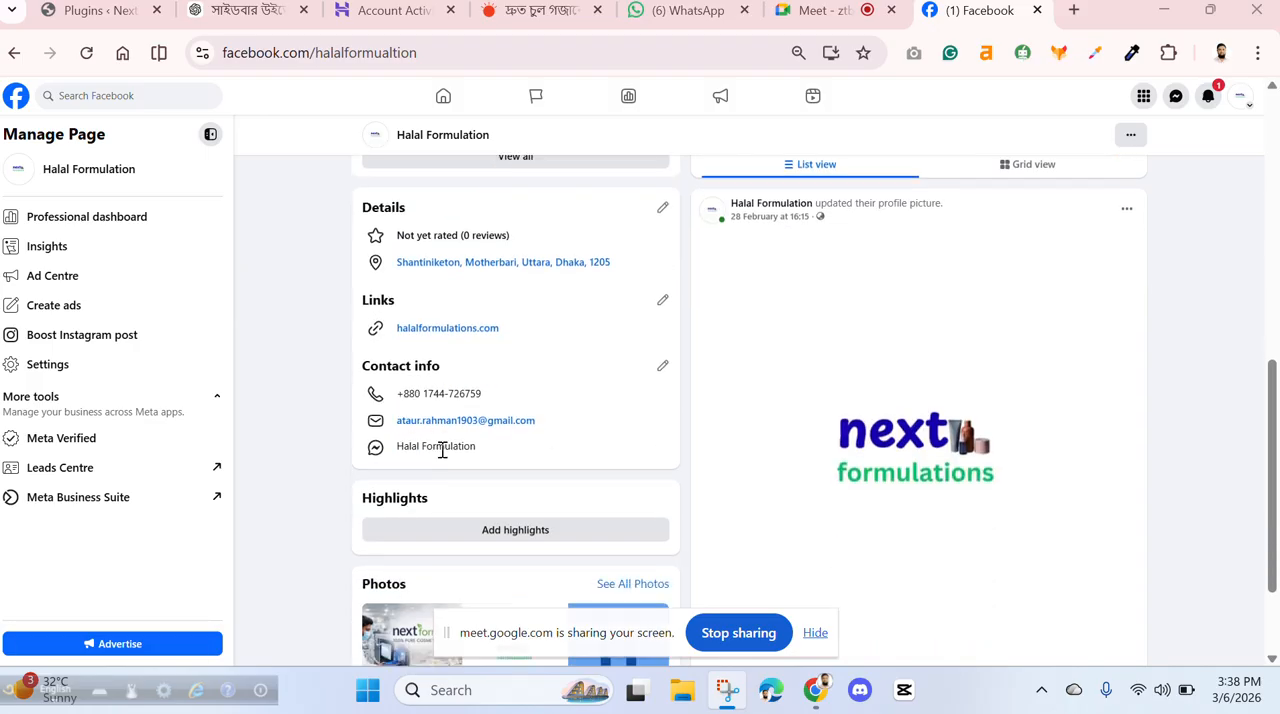
scroll(562, 445, down, 1)
scroll(562, 445, up, 5)
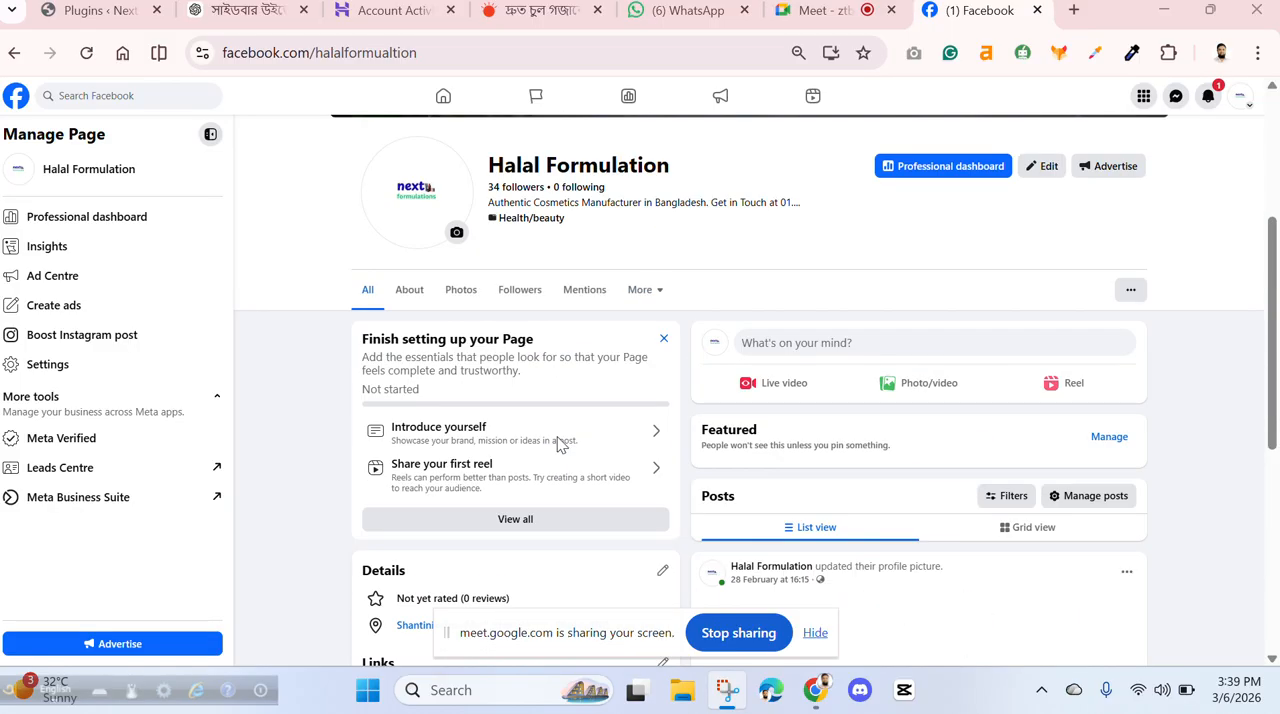
- Open the page's About section and view its Category information
click(410, 295)
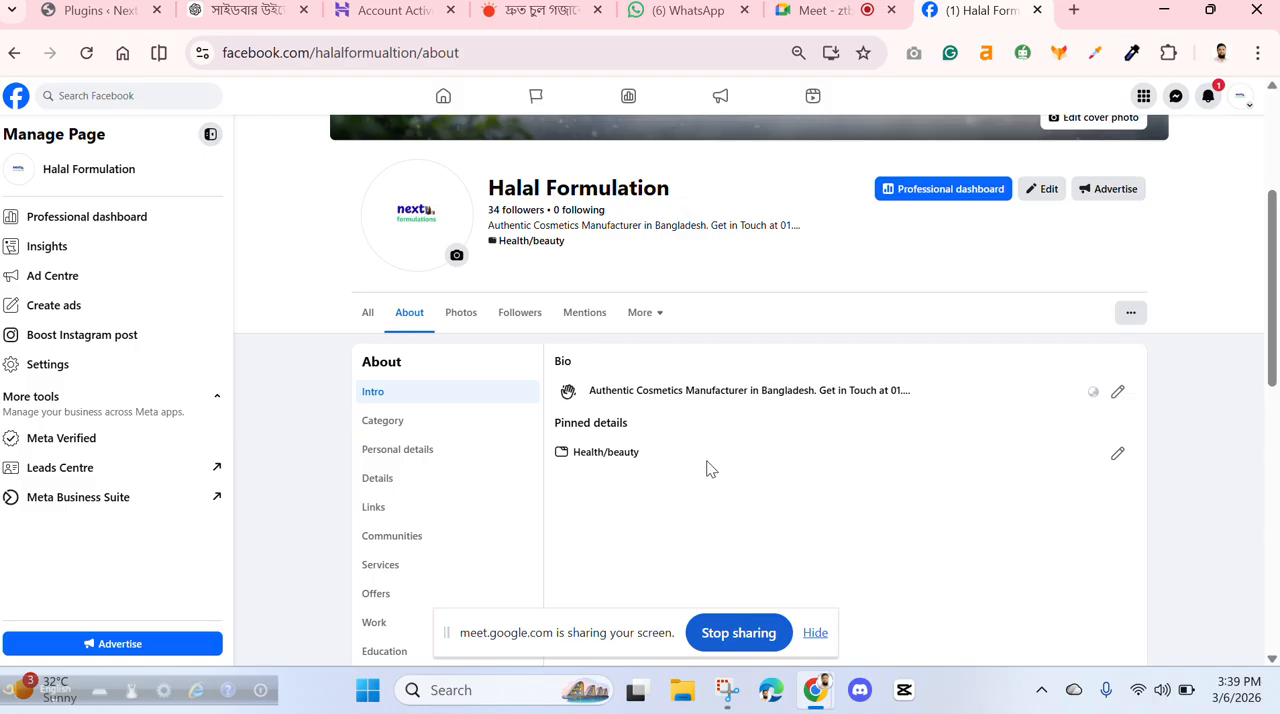
key(ctrl+plus)
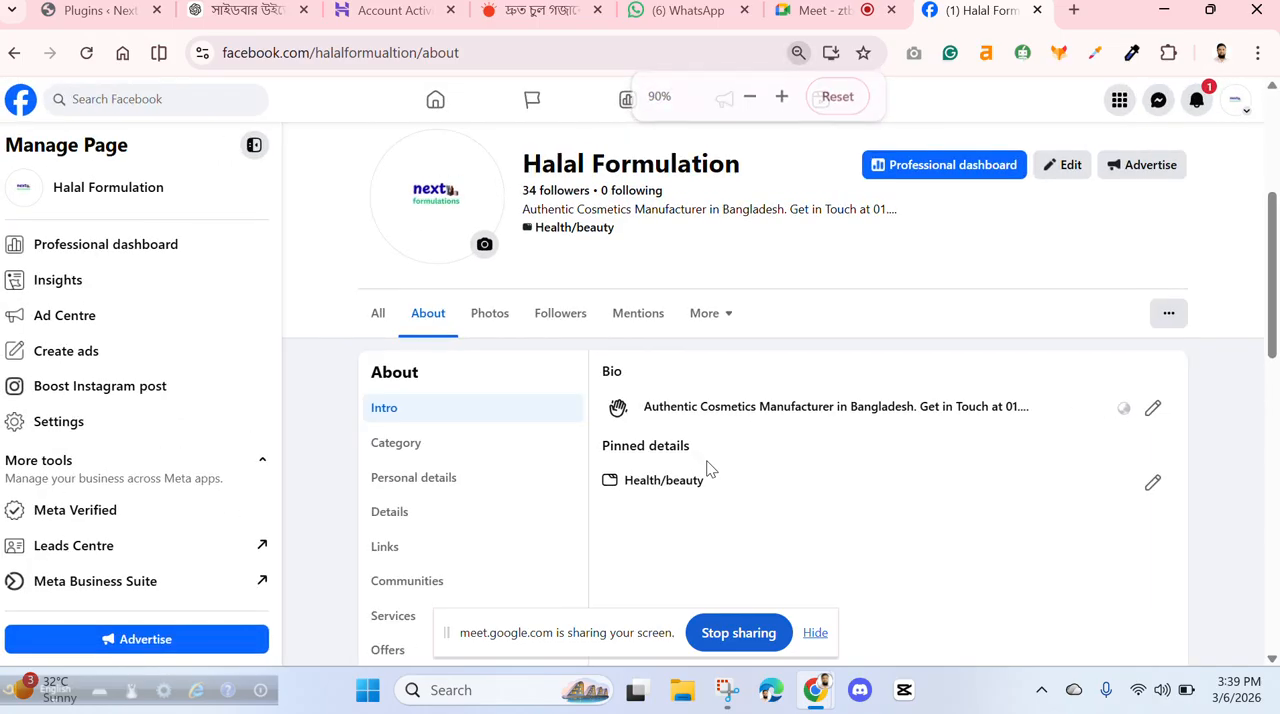
key(ctrl+plus)
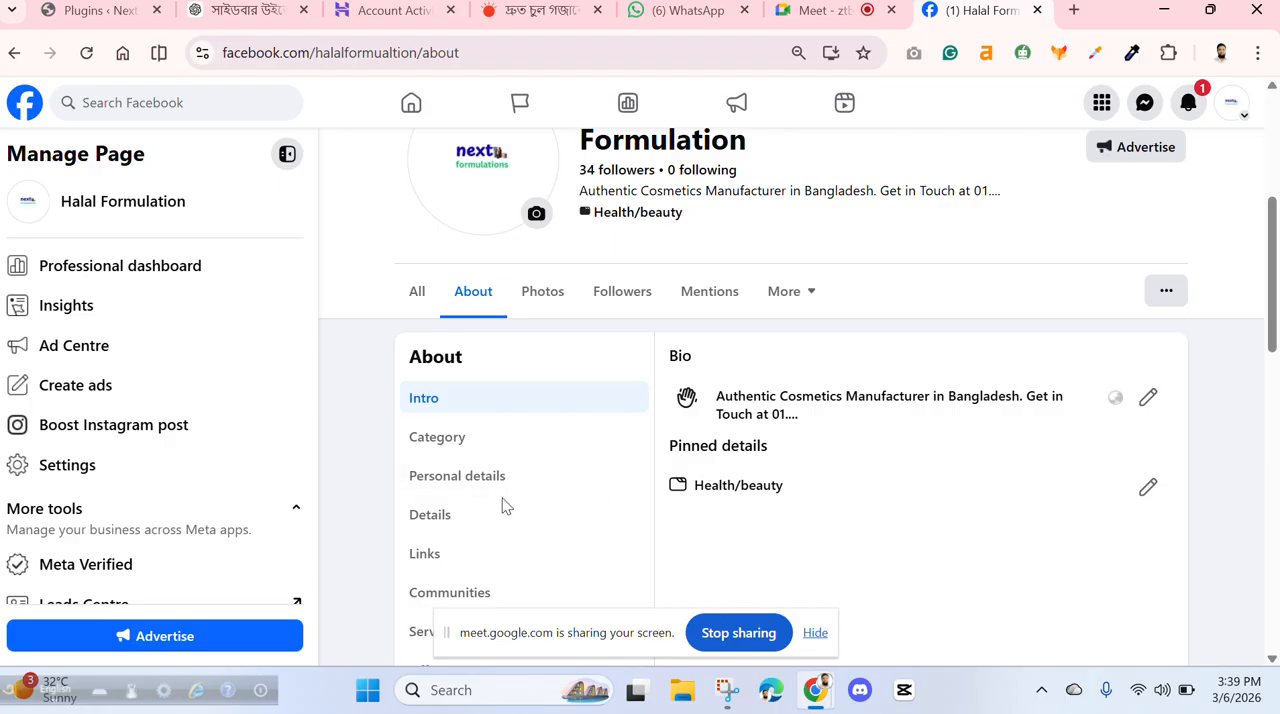
click(440, 442)
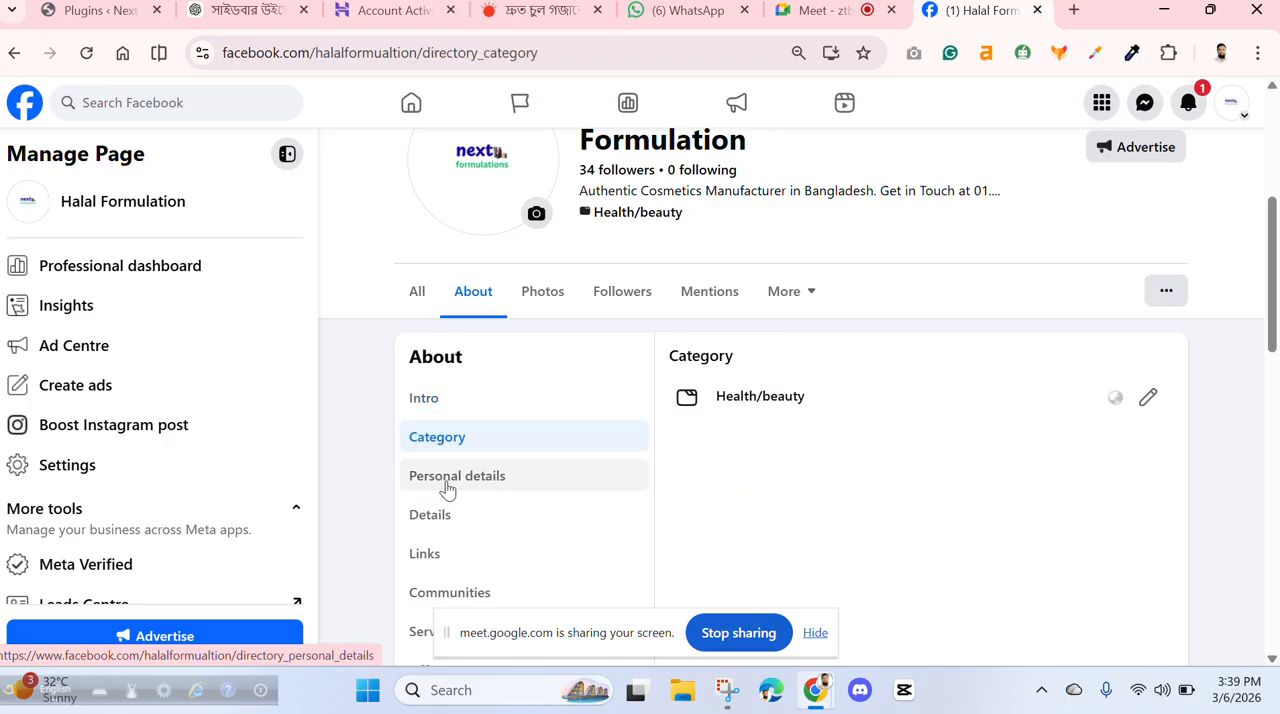
- In the personal details, set the current town/city to Dhaka, Dhaka Division, save it and decline sharing it on Feed
click(454, 484)
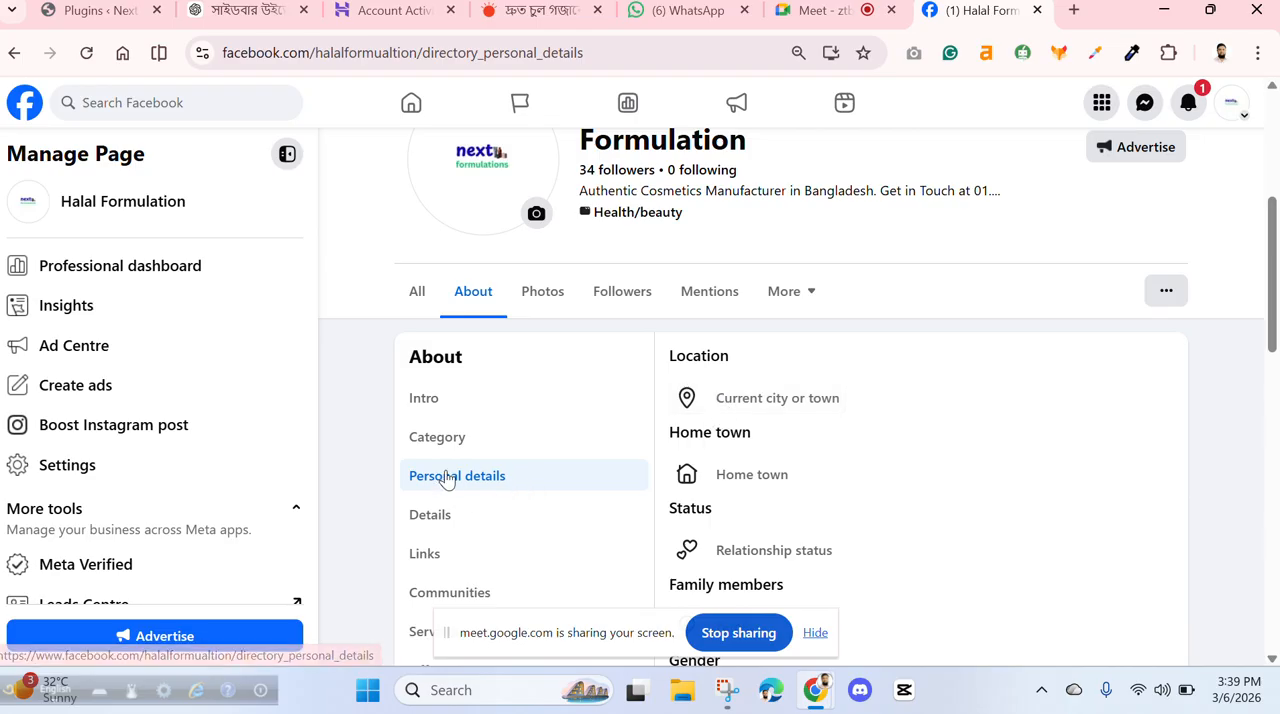
click(782, 400)
click(740, 447)
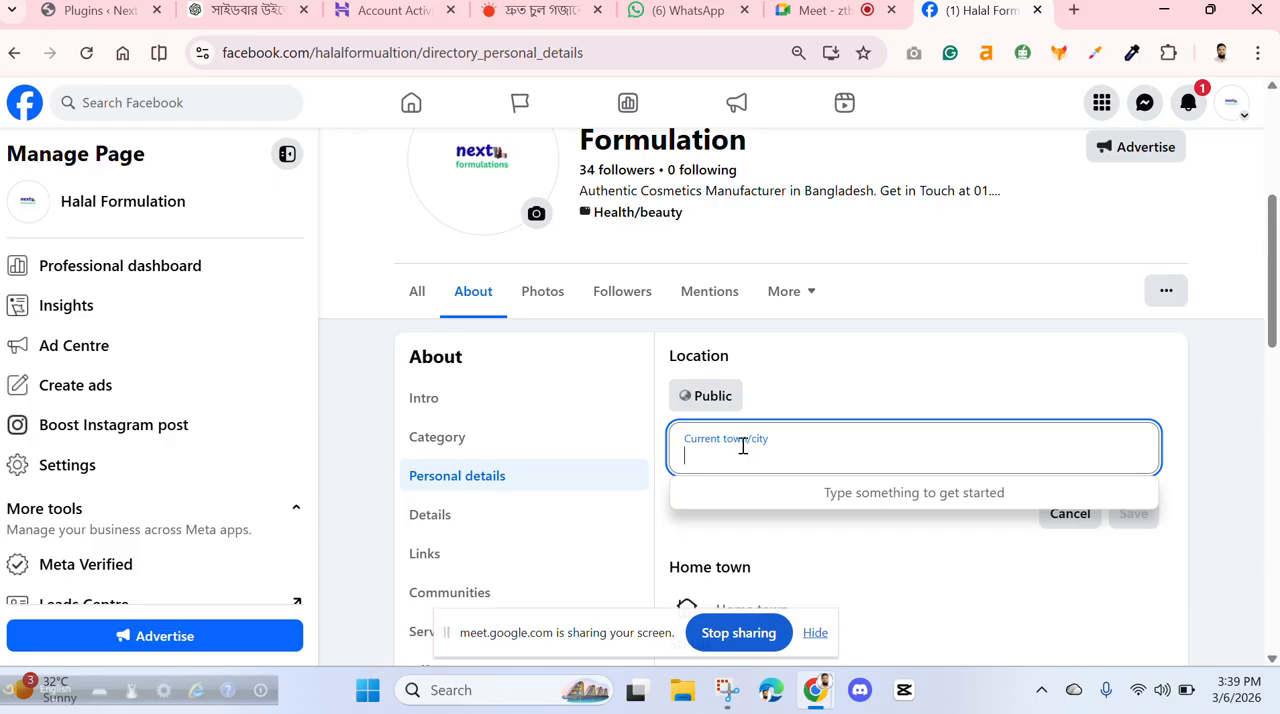
text(dha)
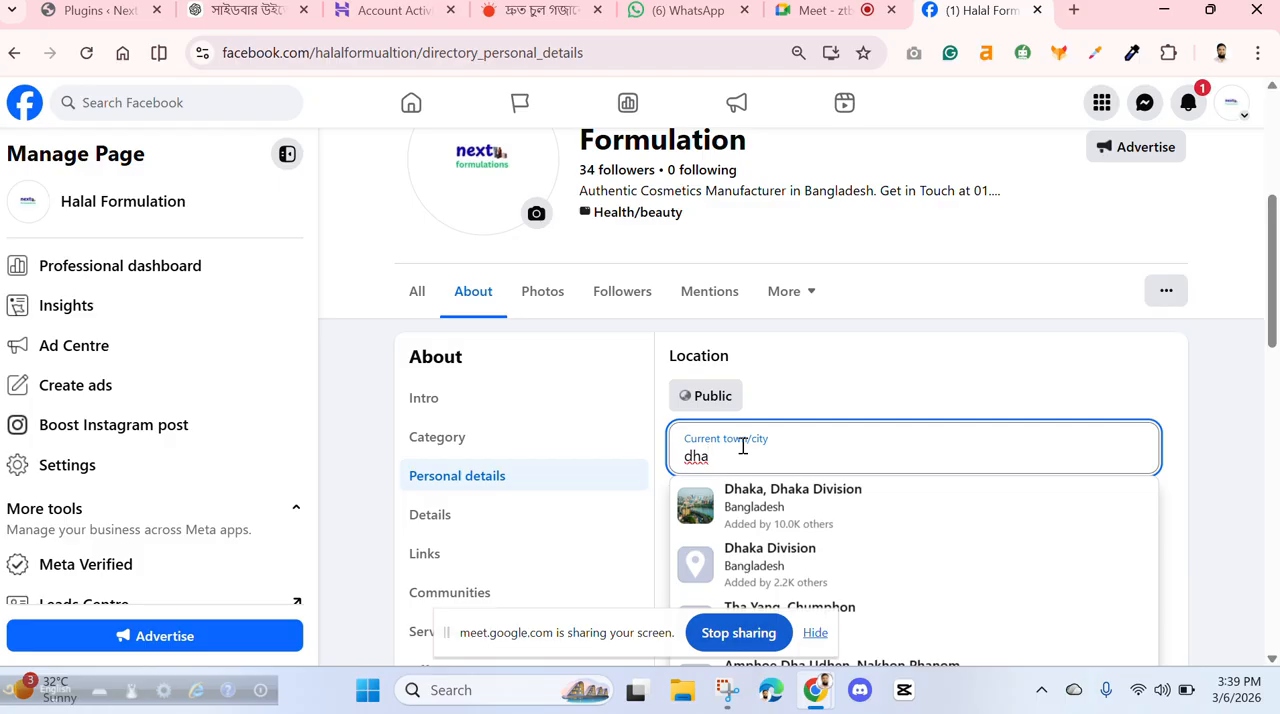
scroll(827, 519, down, 2)
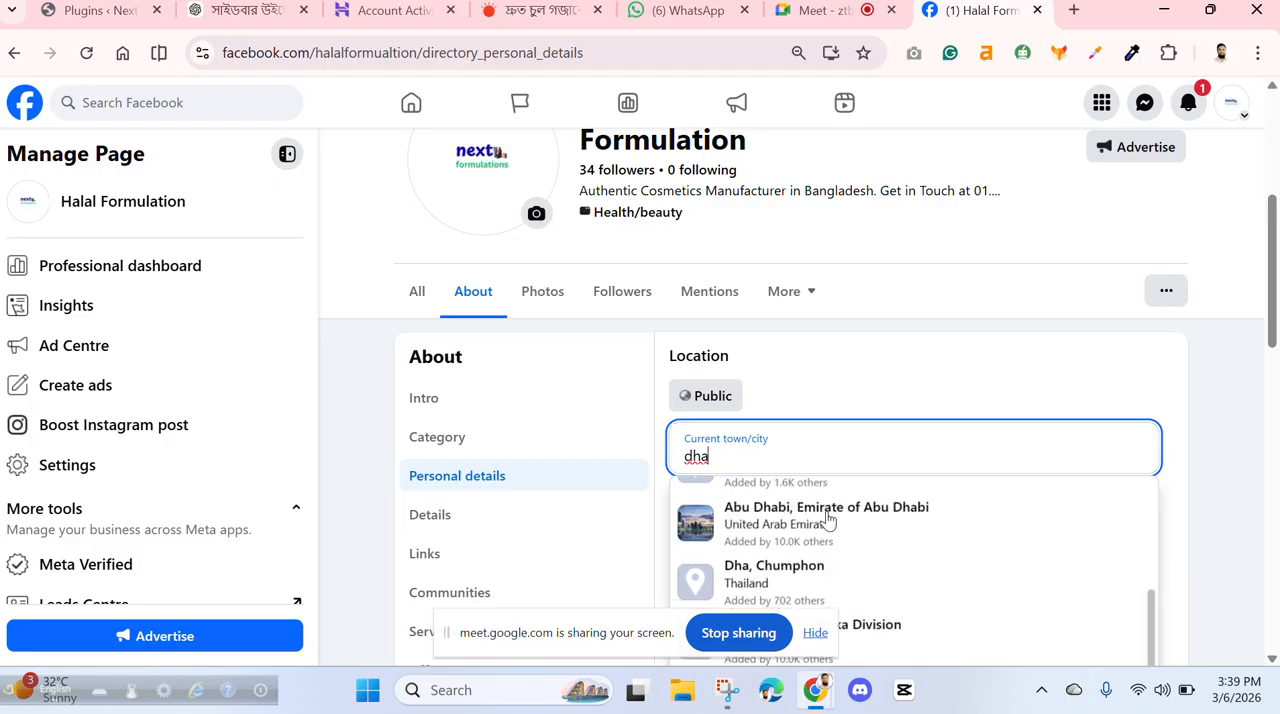
scroll(825, 520, up, 5)
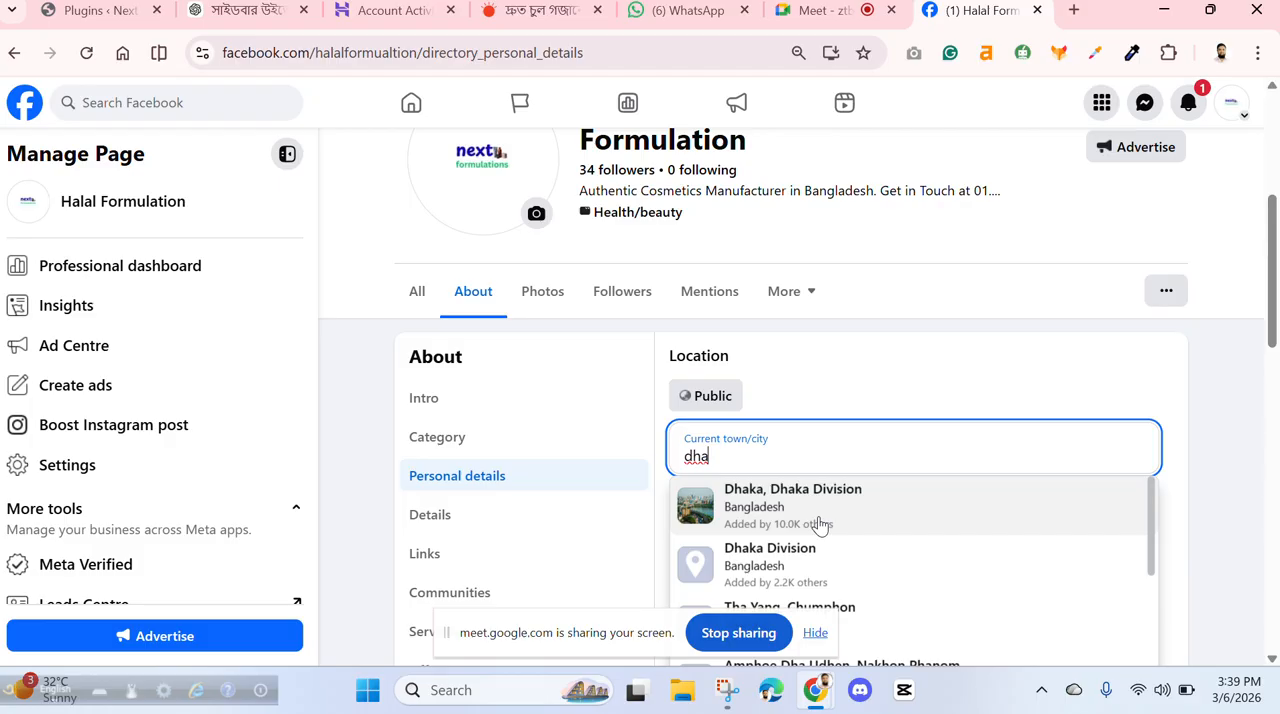
scroll(1200, 455, down, 2)
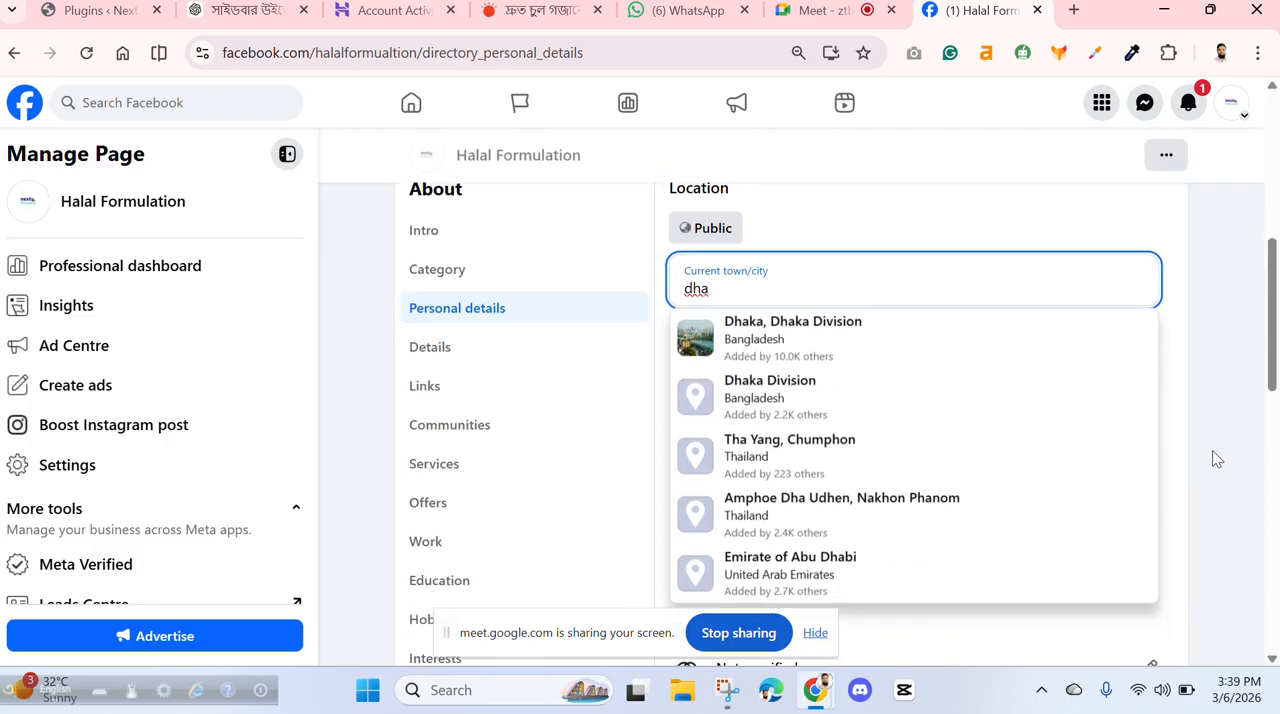
click(723, 340)
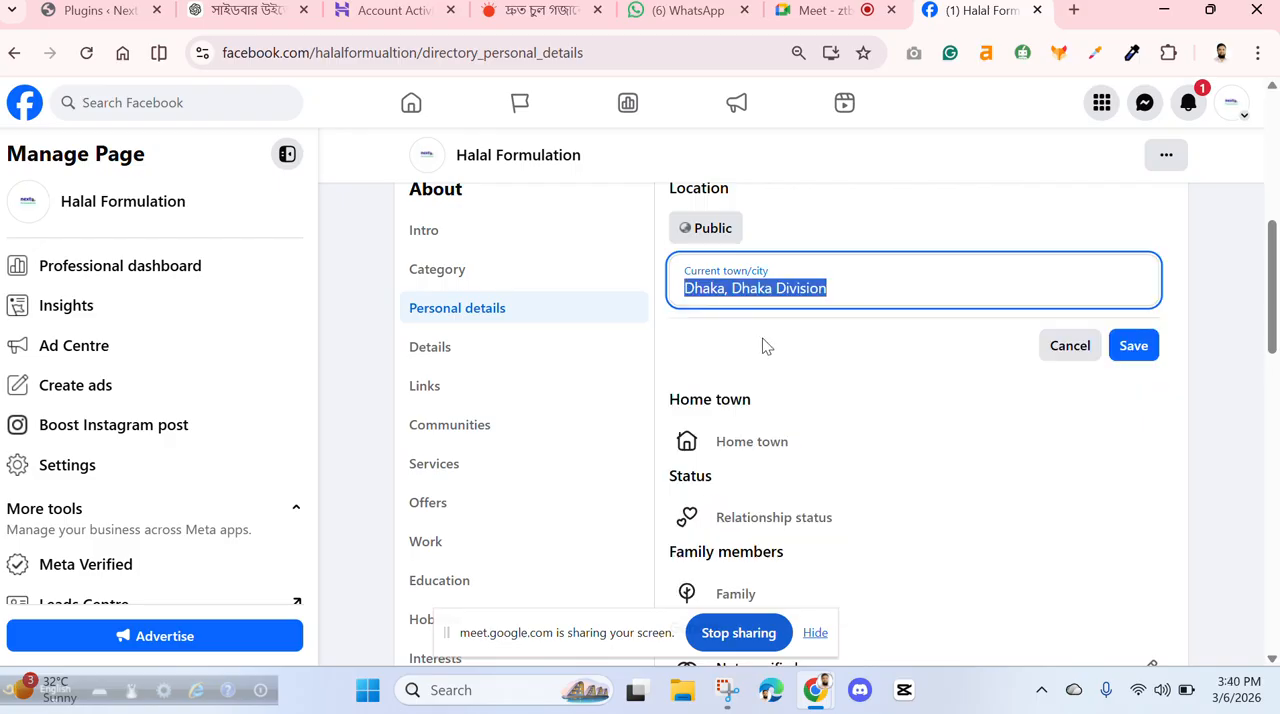
click(1134, 346)
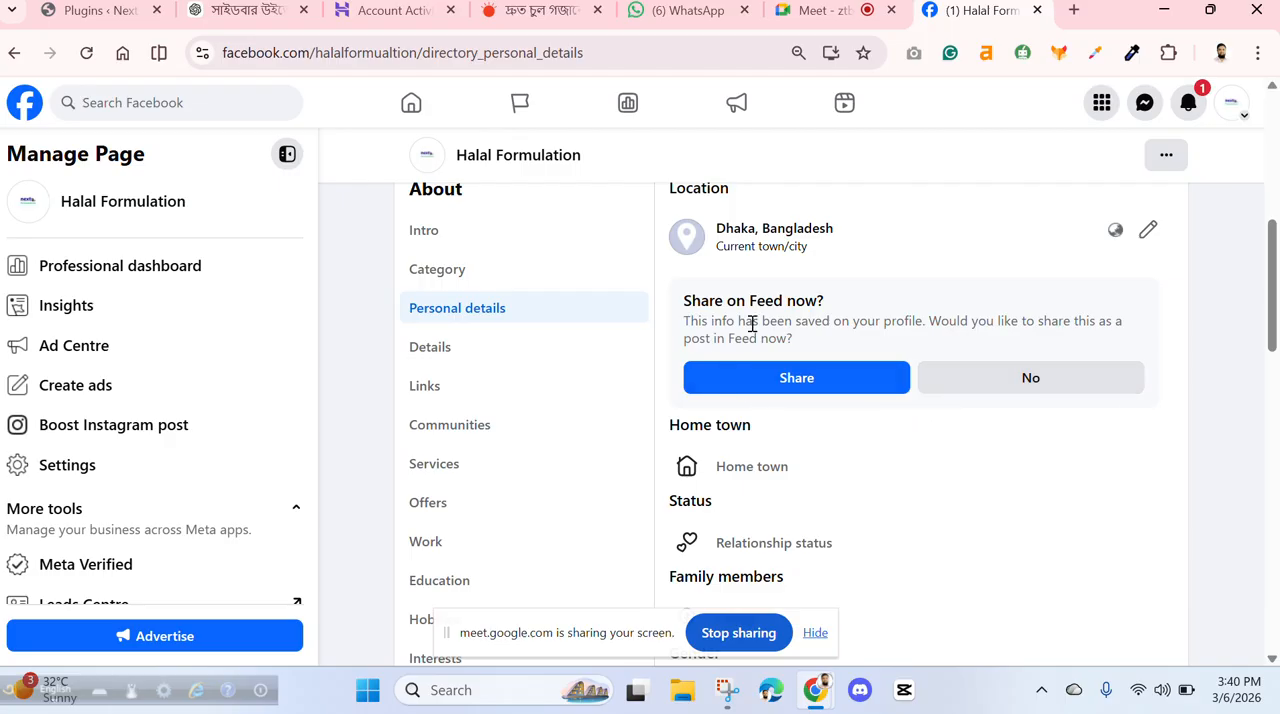
click(993, 389)
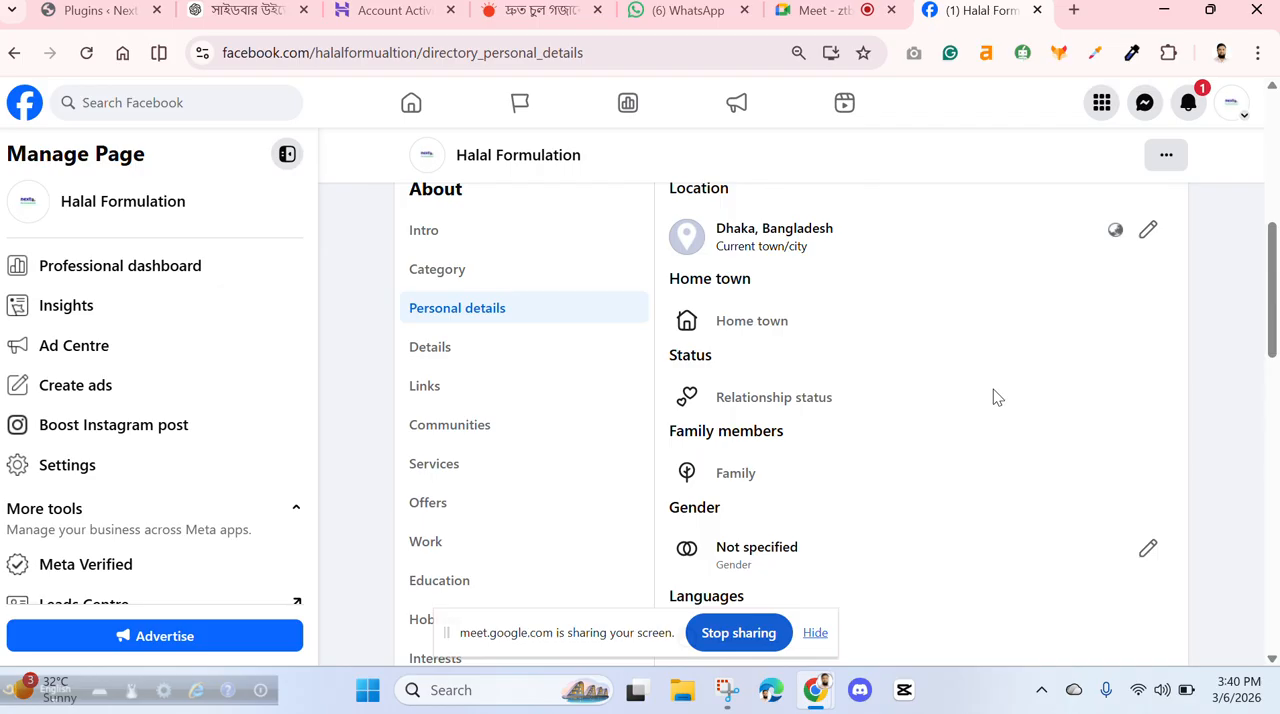
- Set the home town to Dhaka, Dhaka Division with Public visibility and save it
click(723, 328)
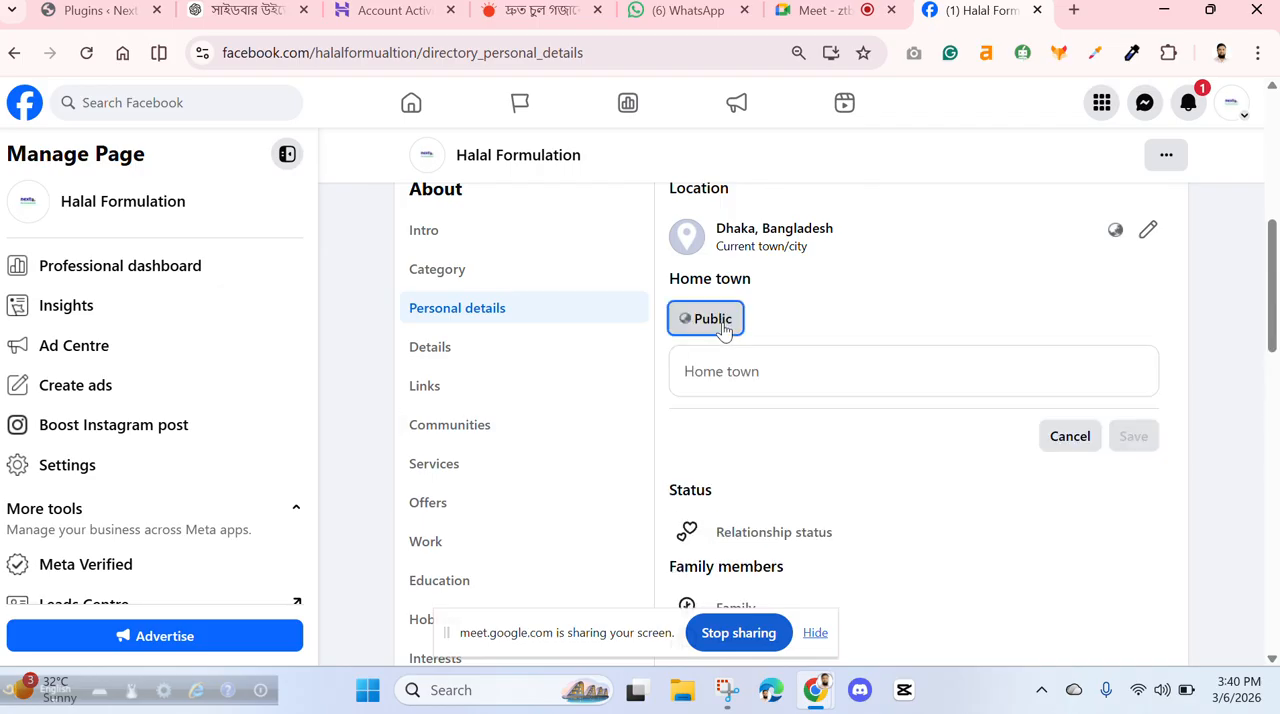
click(764, 384)
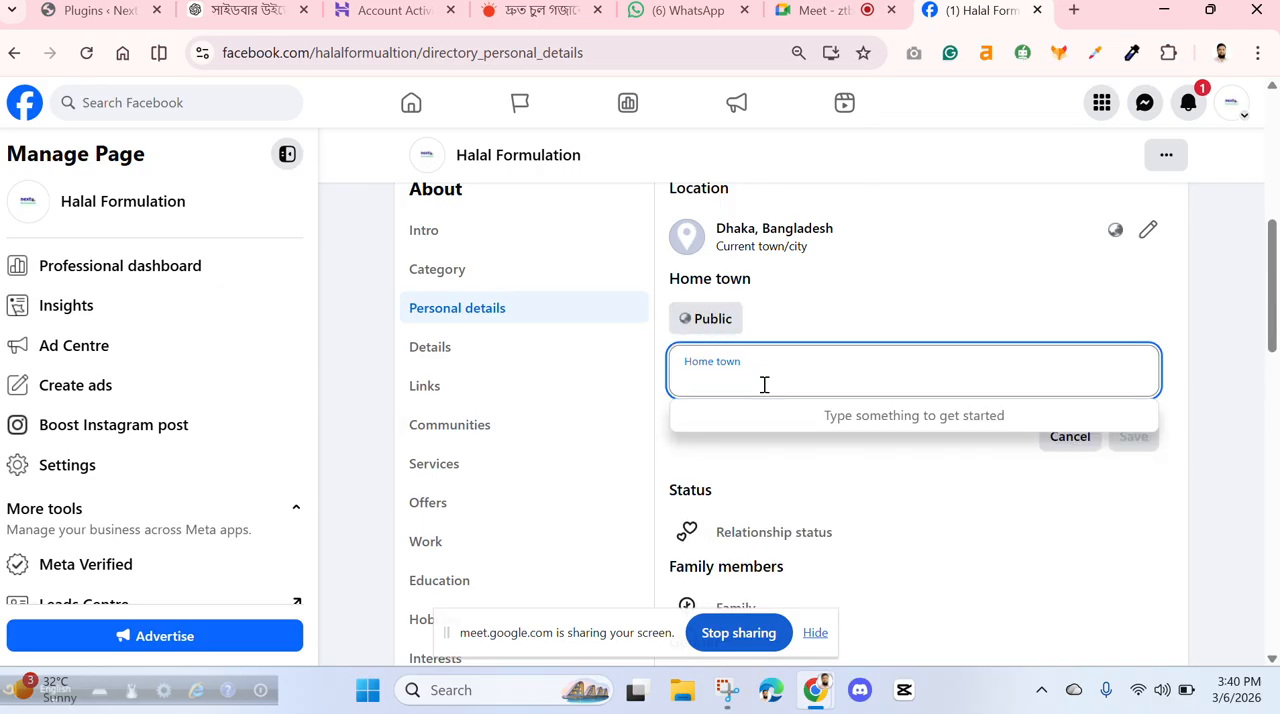
text(hf)
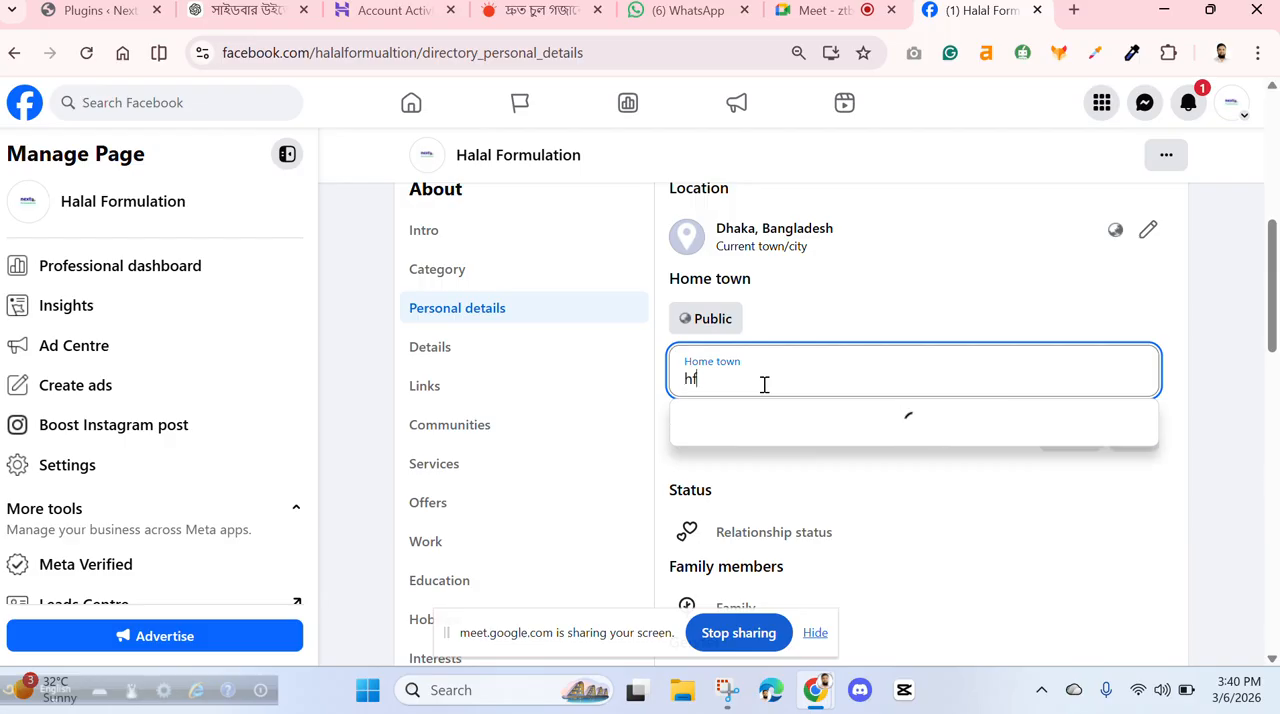
key(BackSpace)
key(BackSpace)
text(hf)
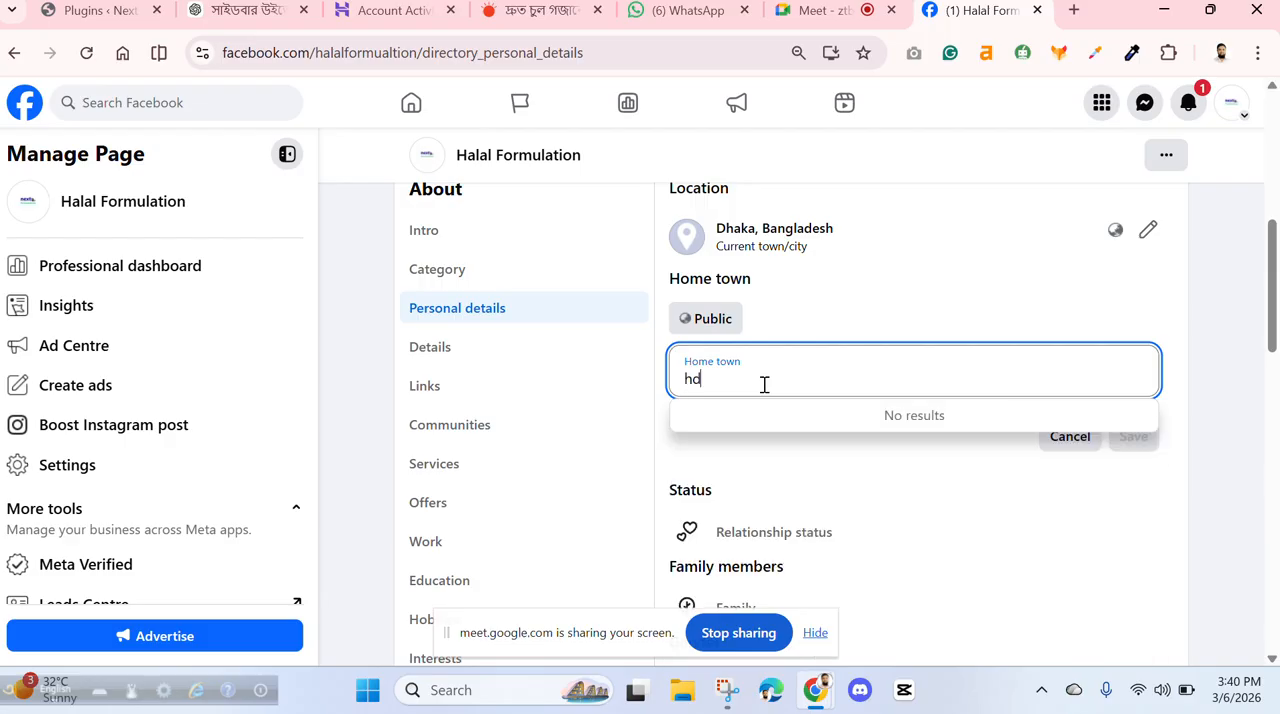
key(BackSpace)
key(BackSpace)
text(dha)
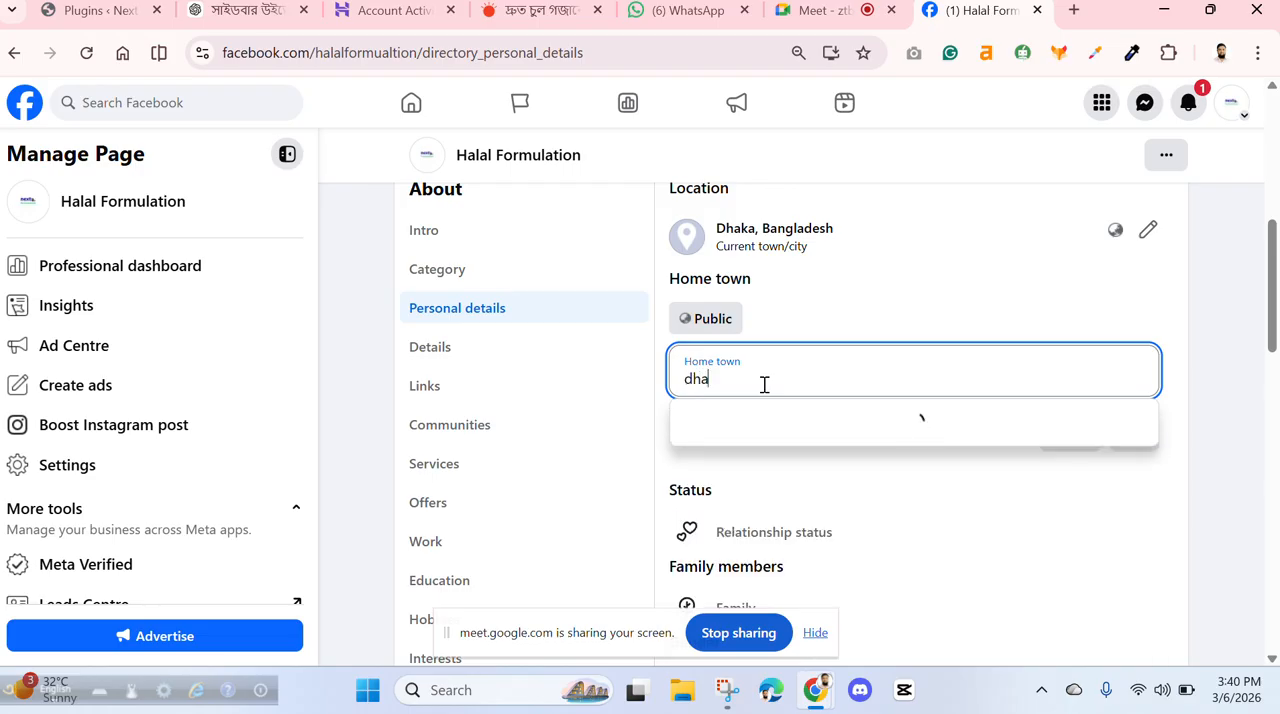
click(773, 429)
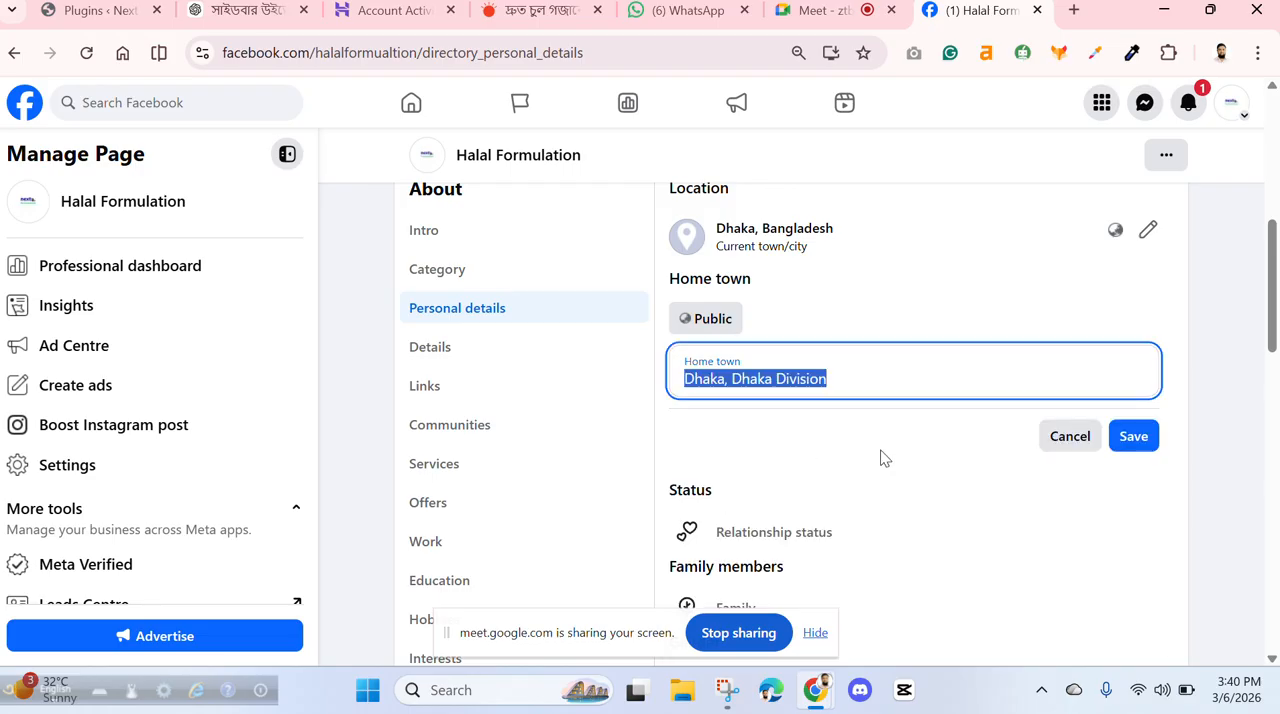
click(1131, 436)
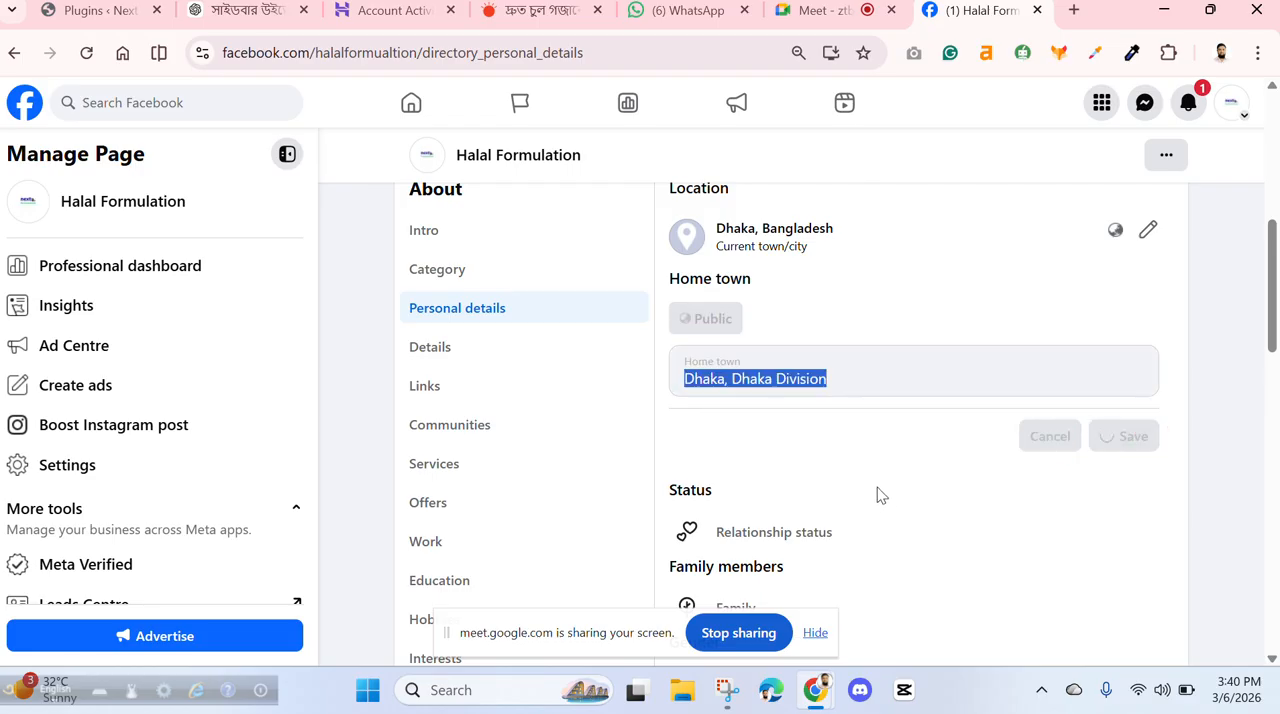
scroll(877, 494, down, 2)
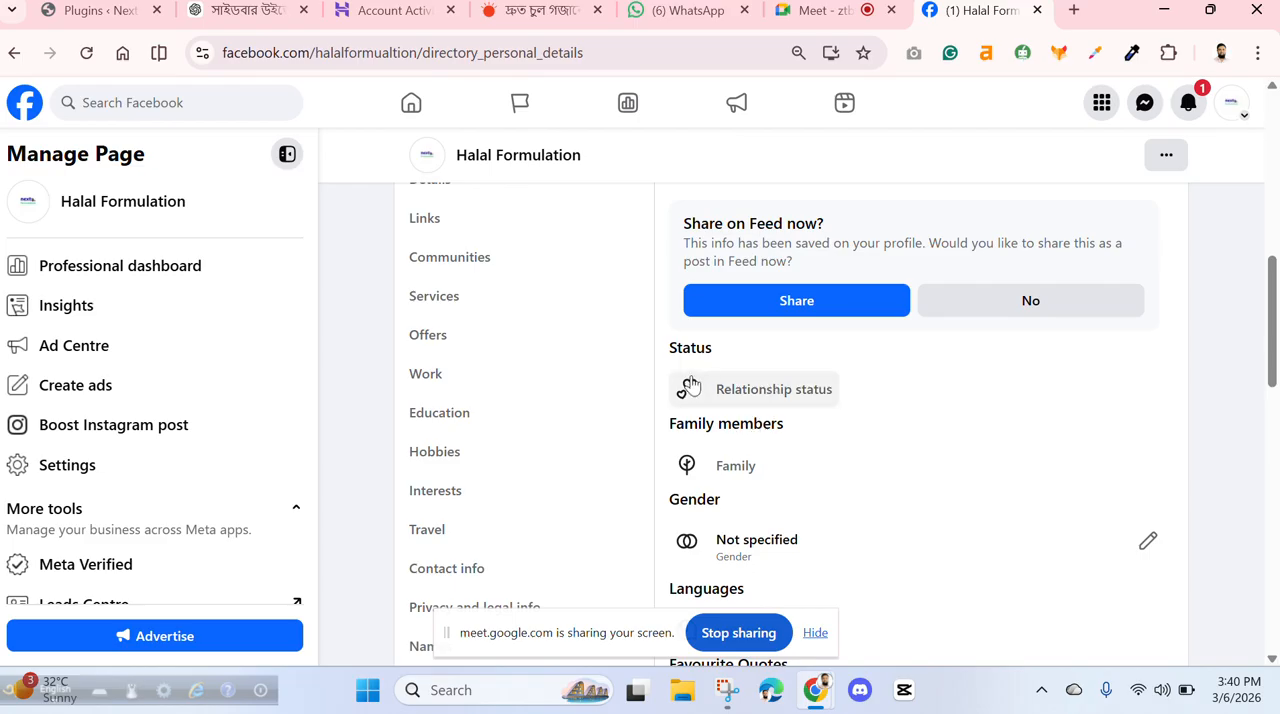
click(765, 390)
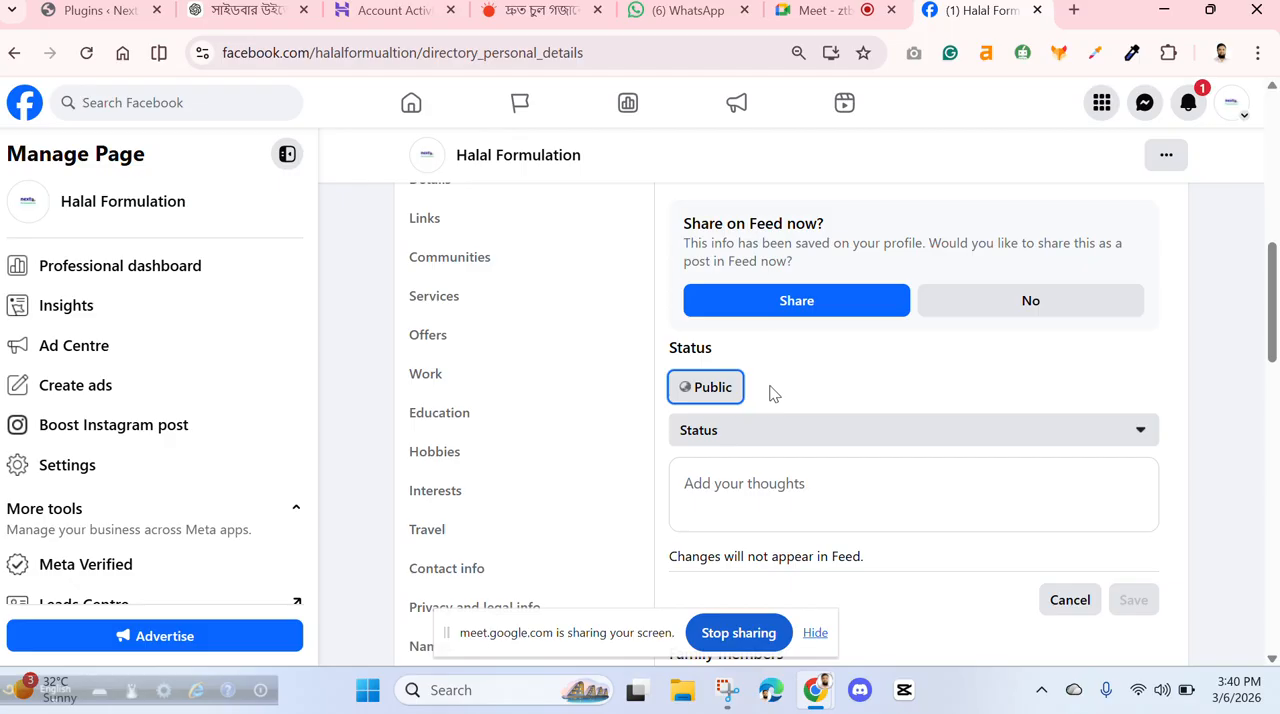
scroll(903, 374, down, 2)
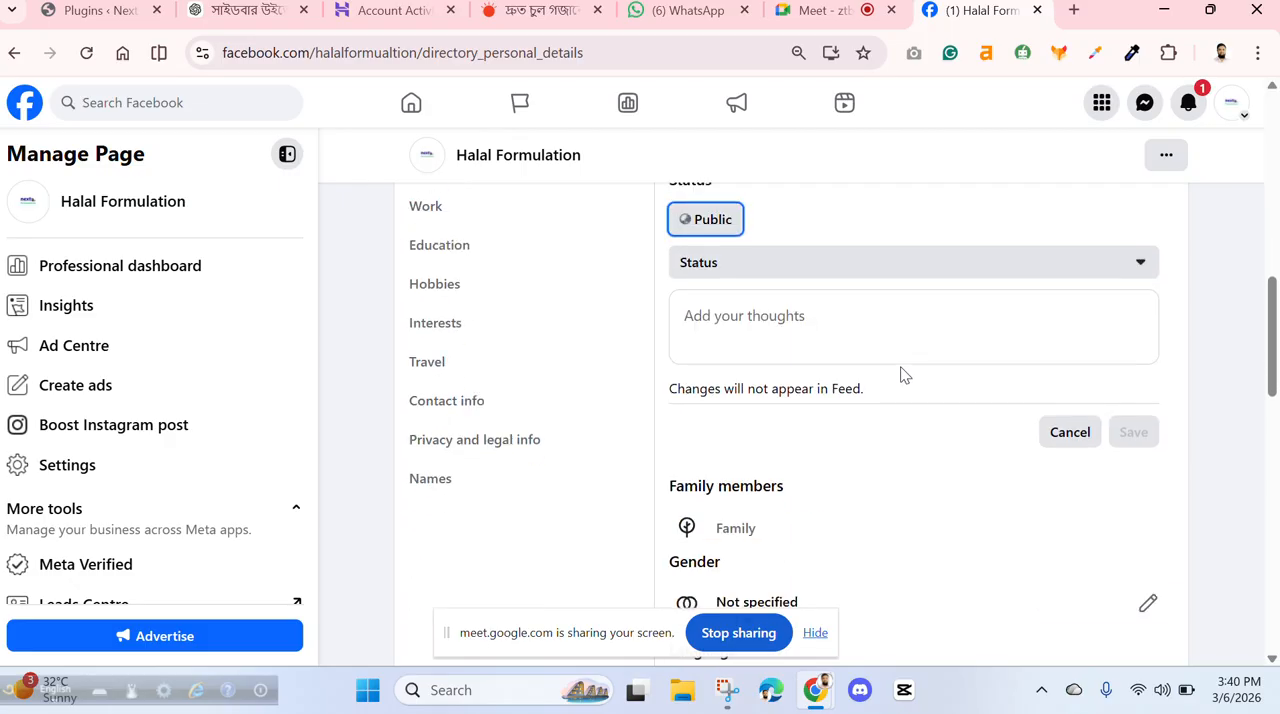
click(1070, 434)
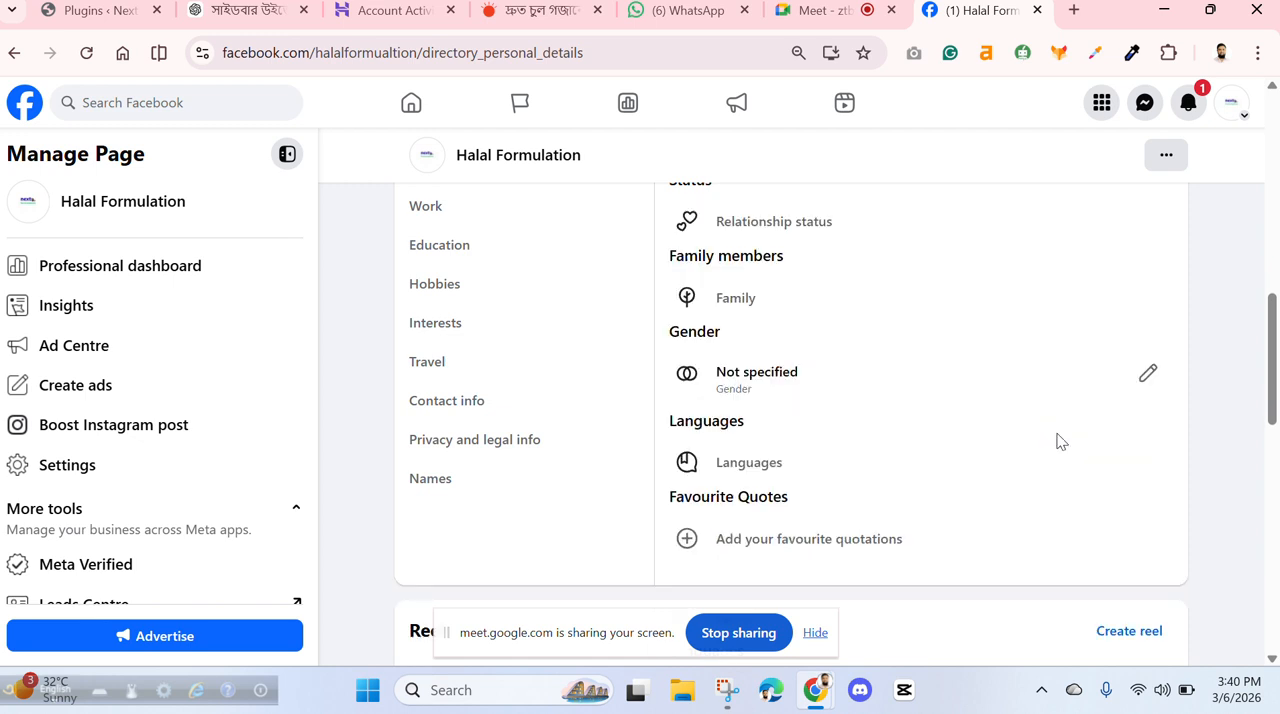
- Start a new family members entry, set its type to Pet and look through the available pet types
click(729, 300)
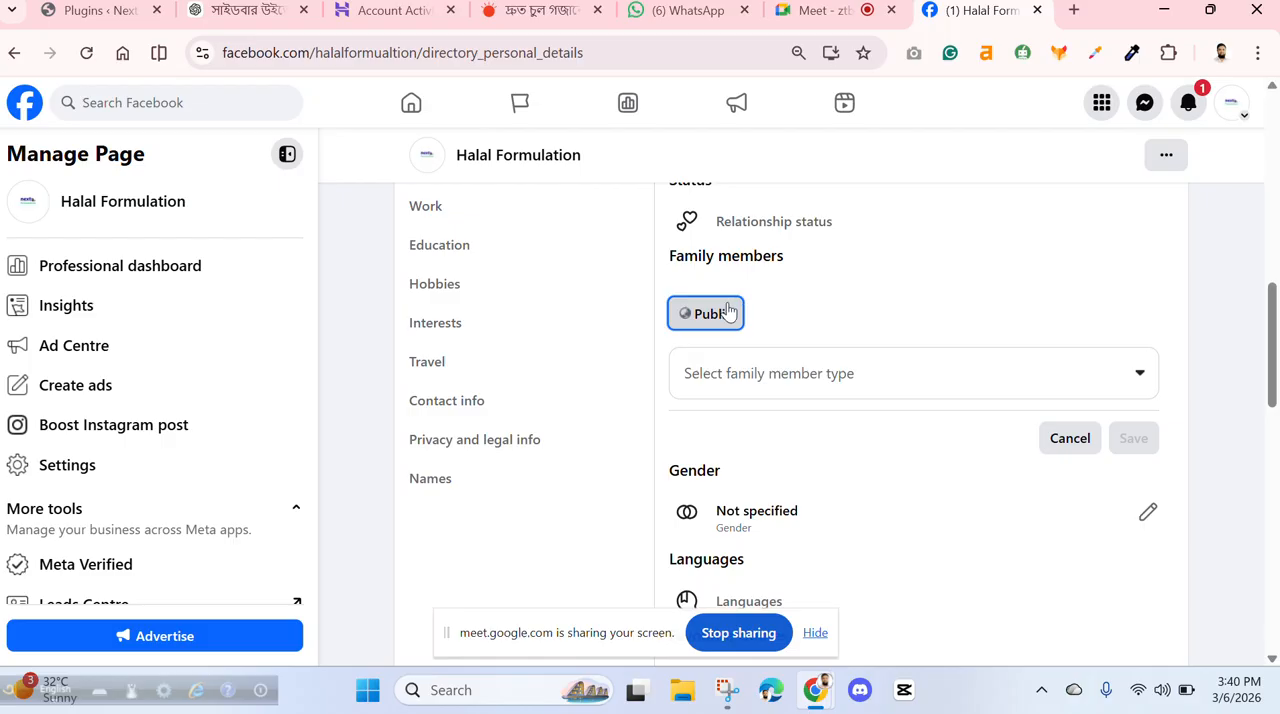
click(1142, 378)
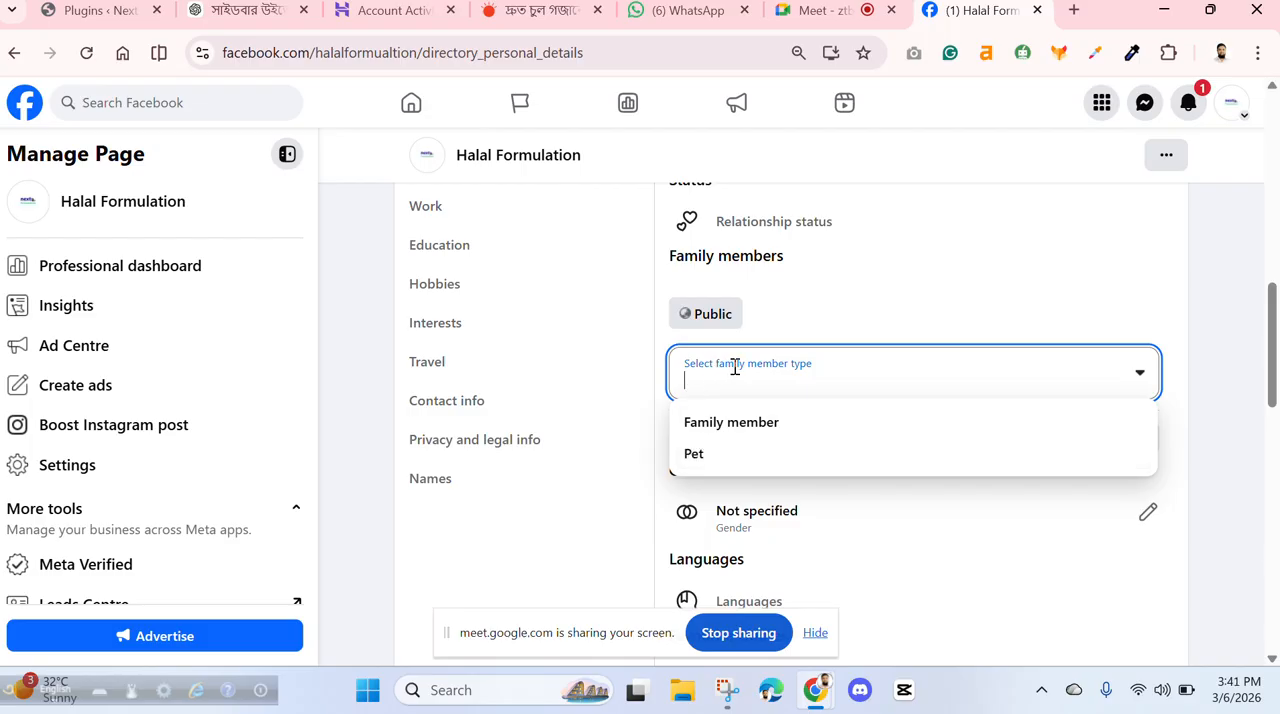
click(694, 456)
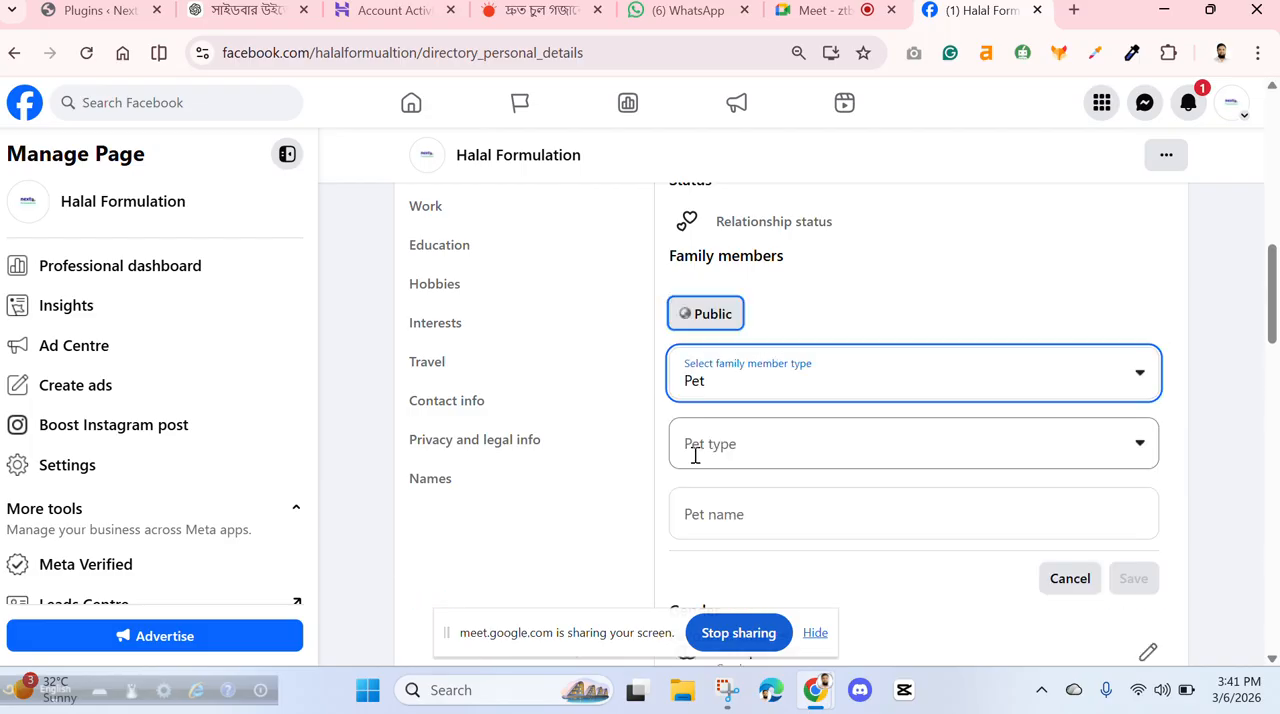
click(1144, 442)
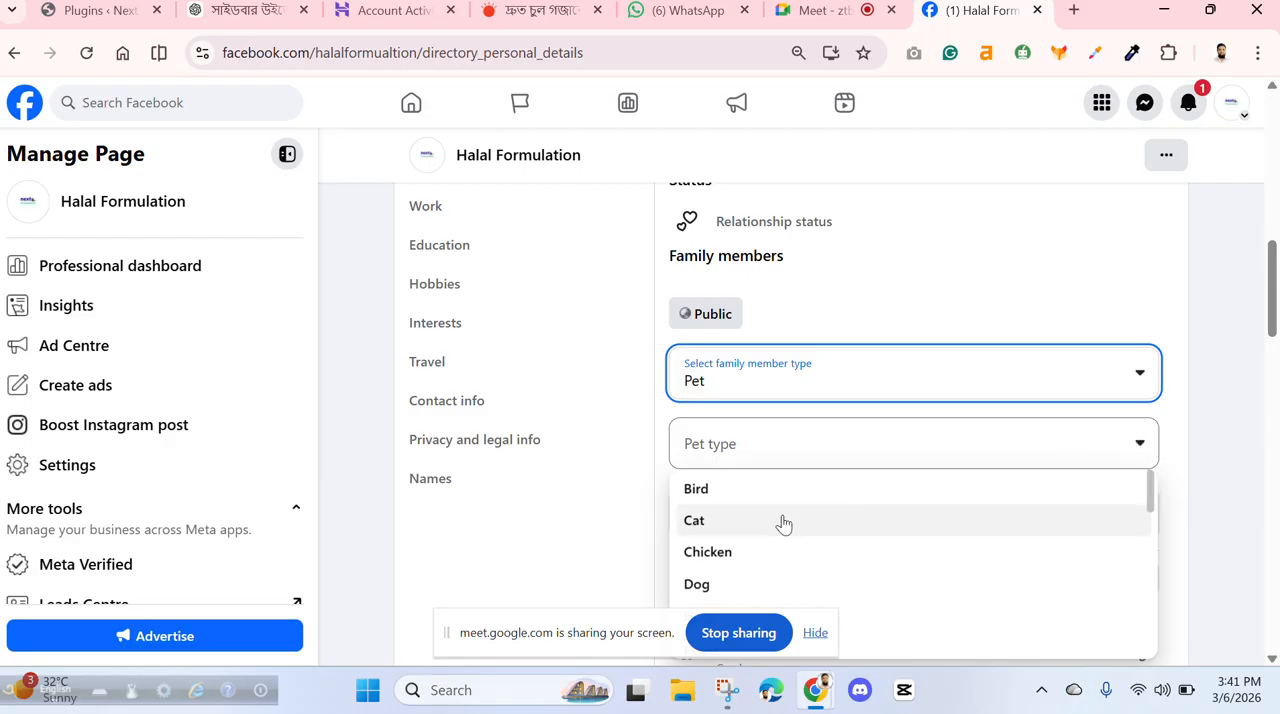
scroll(784, 524, down, 2)
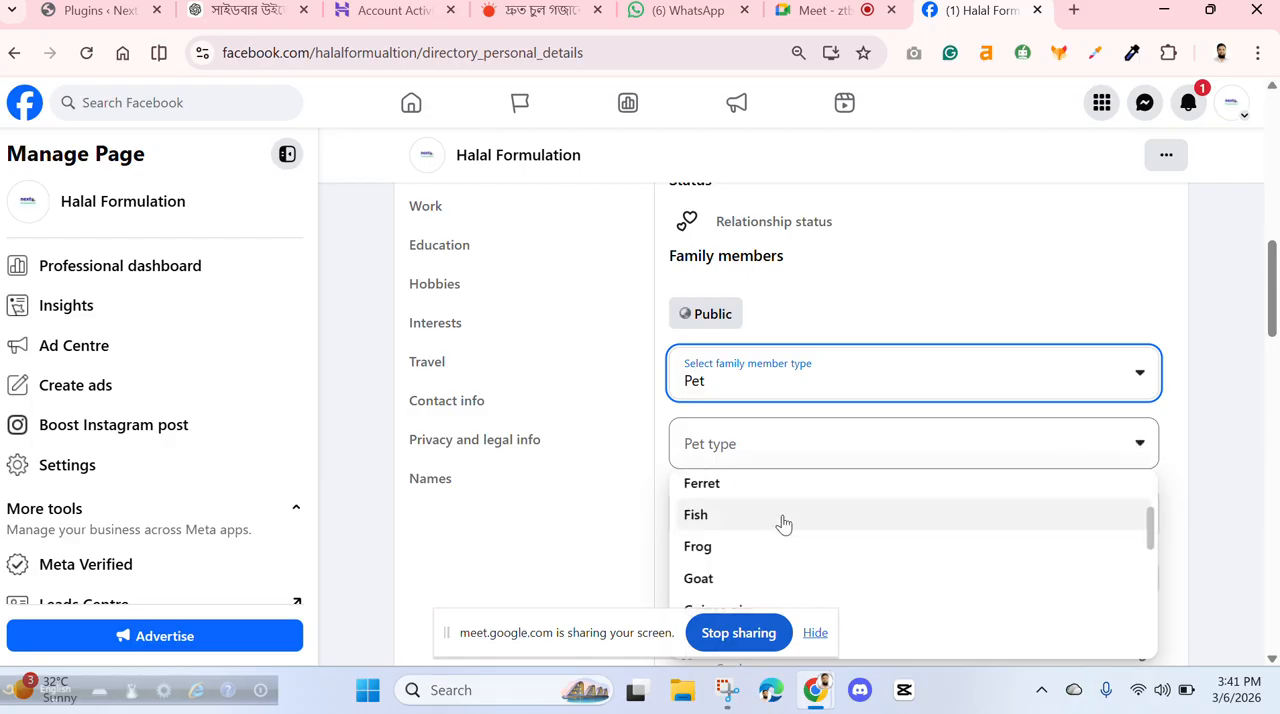
scroll(784, 524, down, 2)
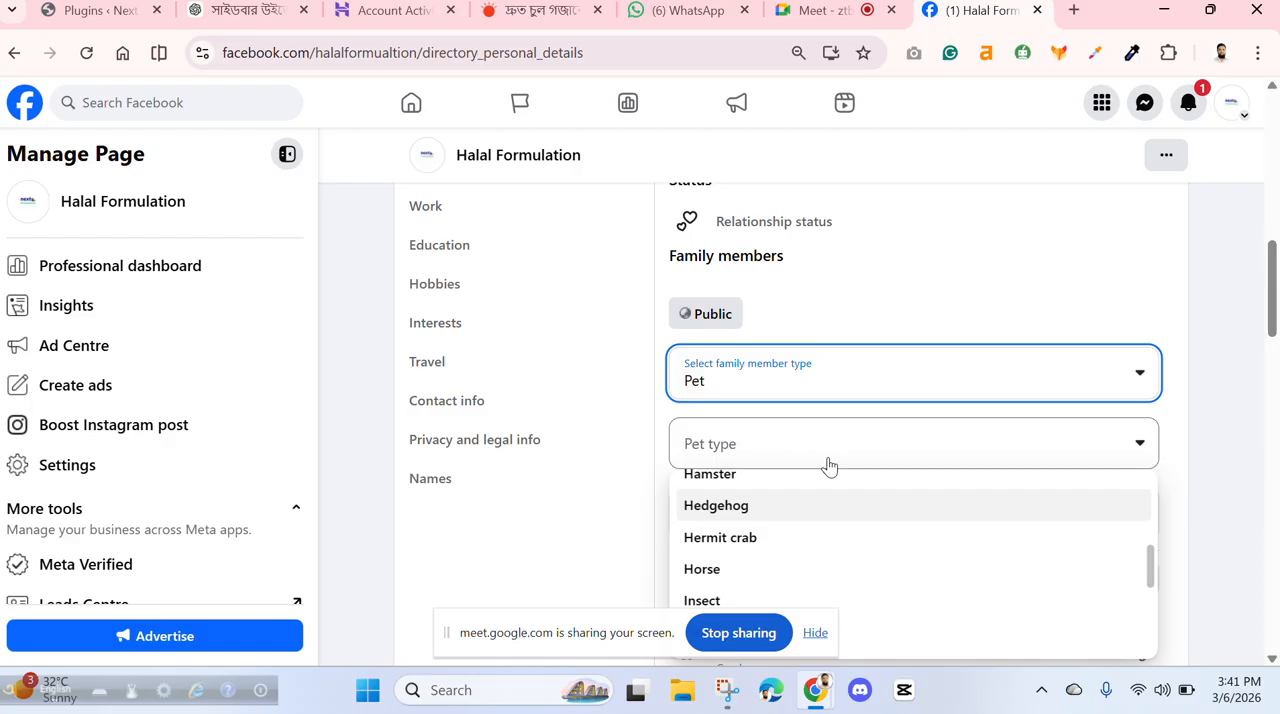
click(1100, 380)
click(763, 425)
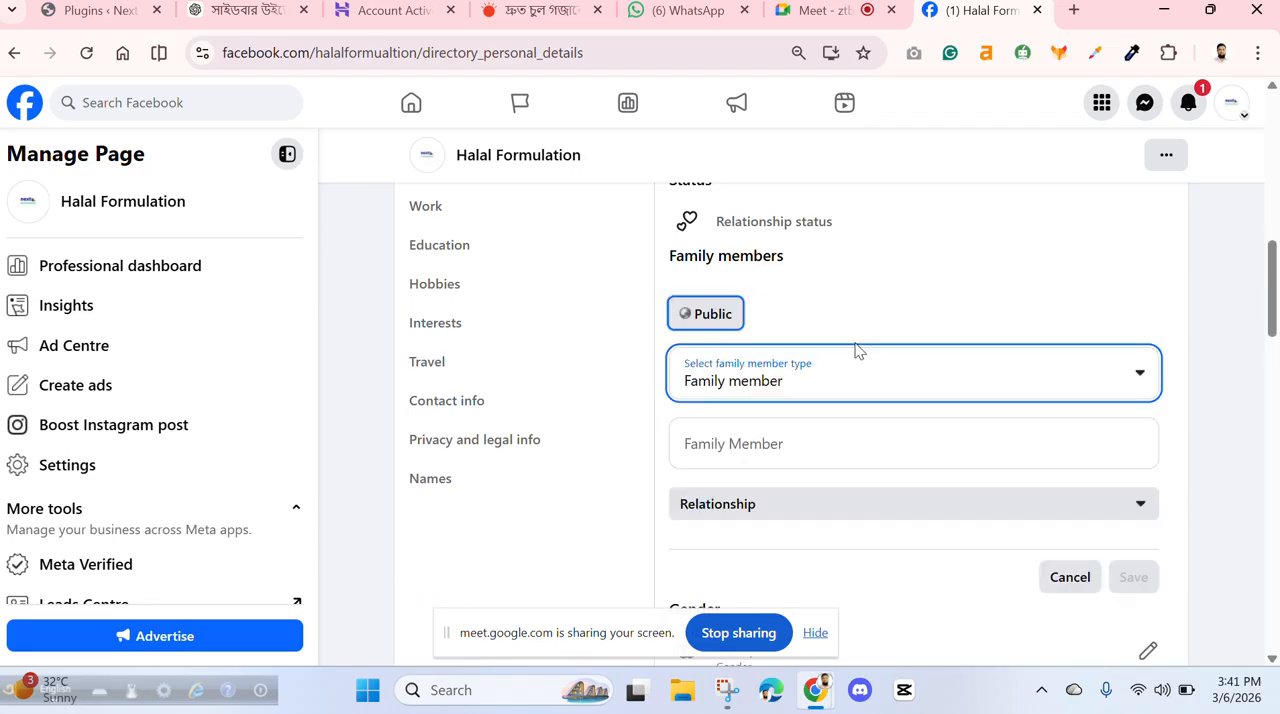
click(792, 438)
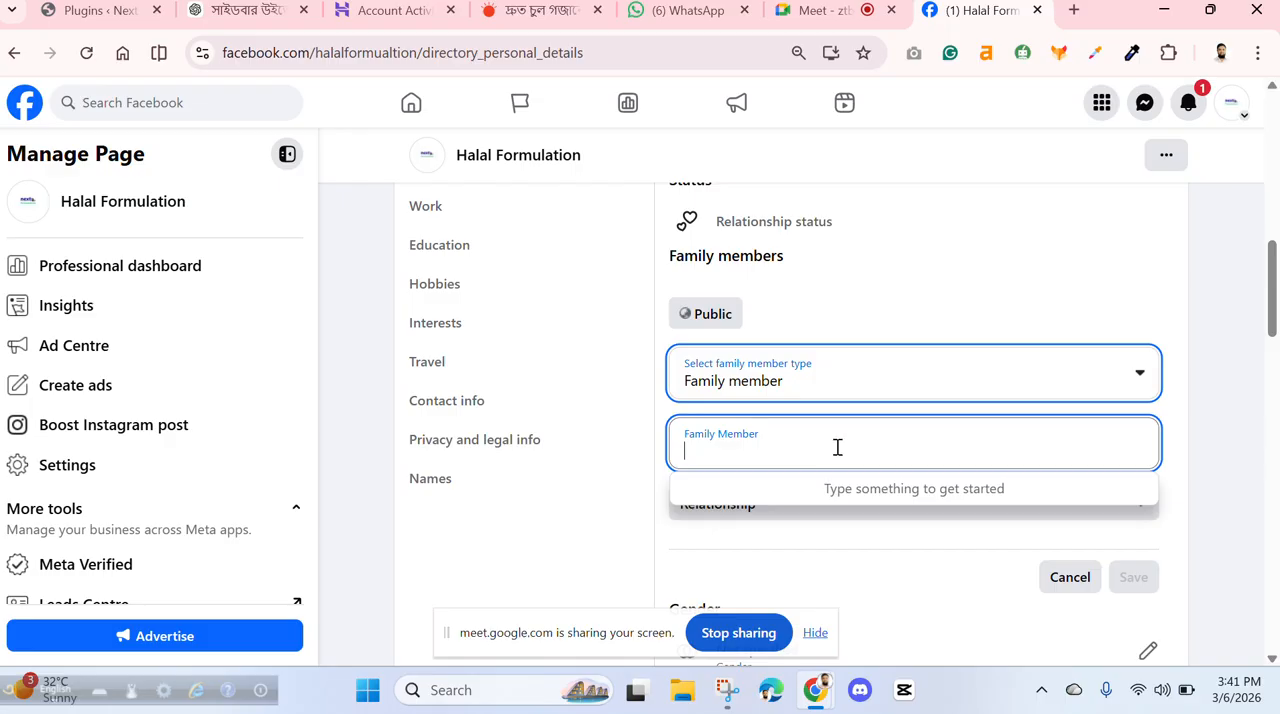
click(1069, 580)
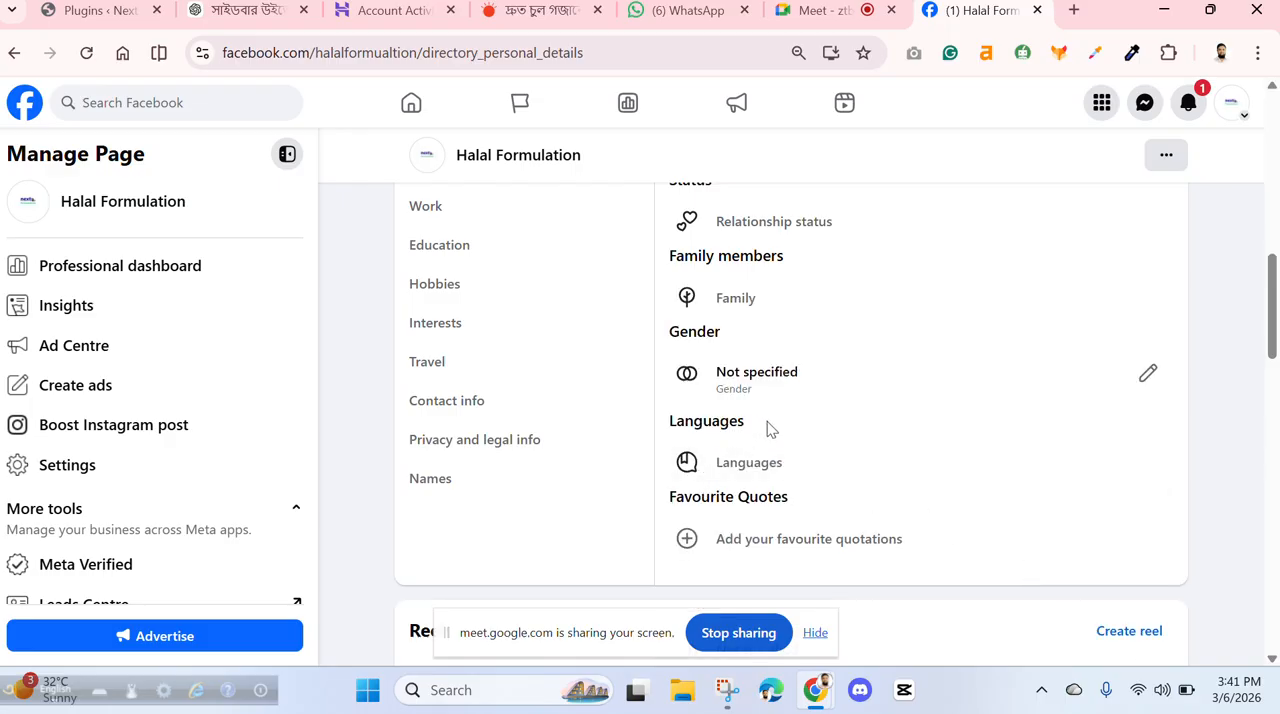
- Set the gender to Male in the personal details, enable showing it on the profile and save
click(1148, 374)
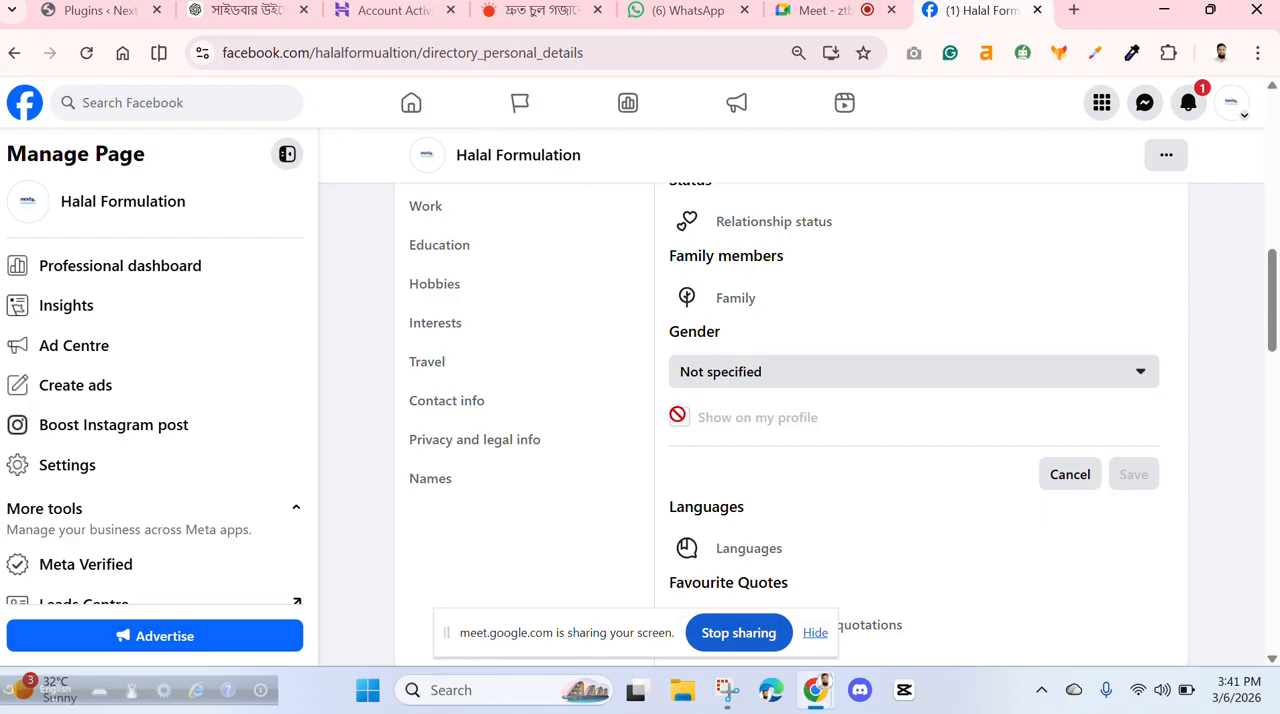
click(808, 375)
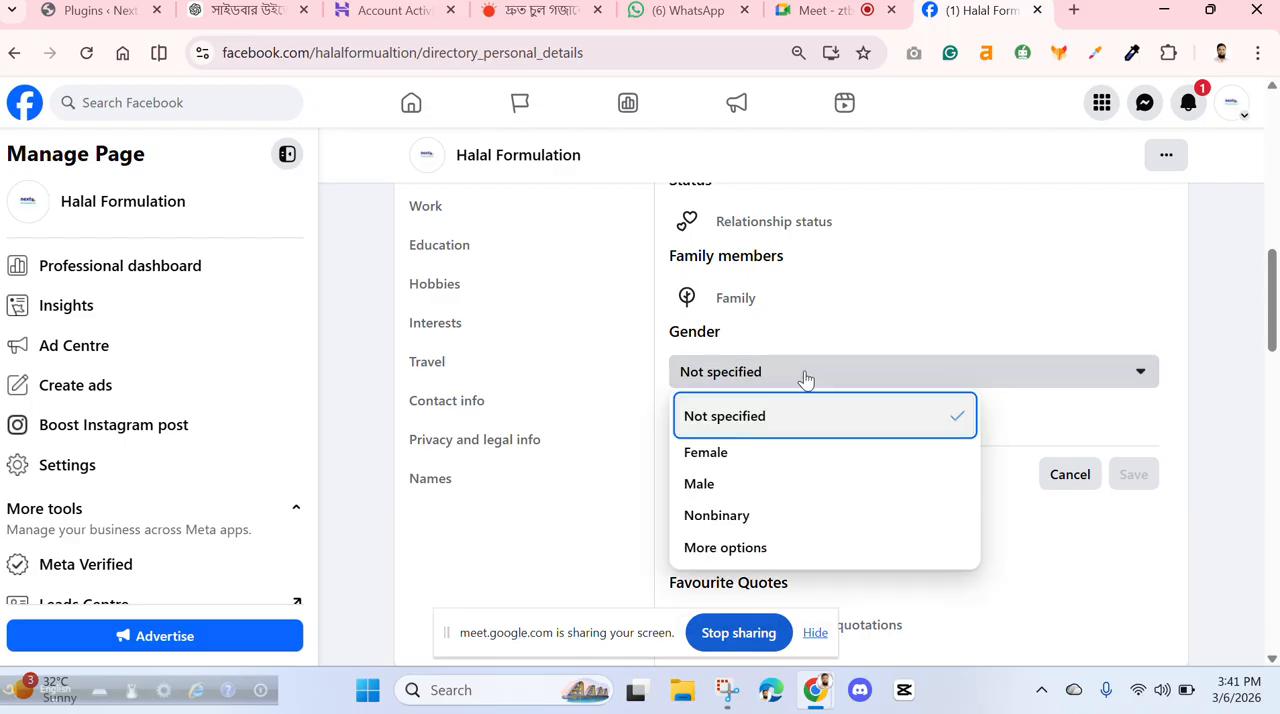
click(702, 484)
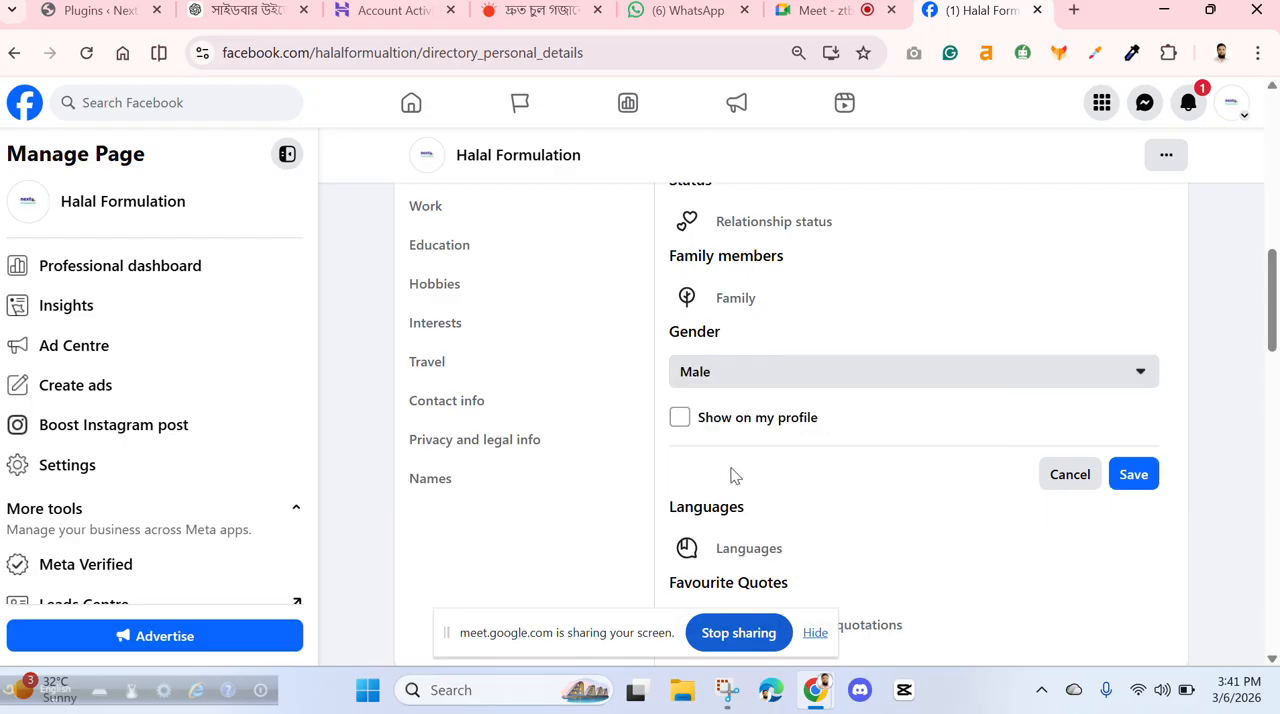
click(680, 418)
click(1131, 478)
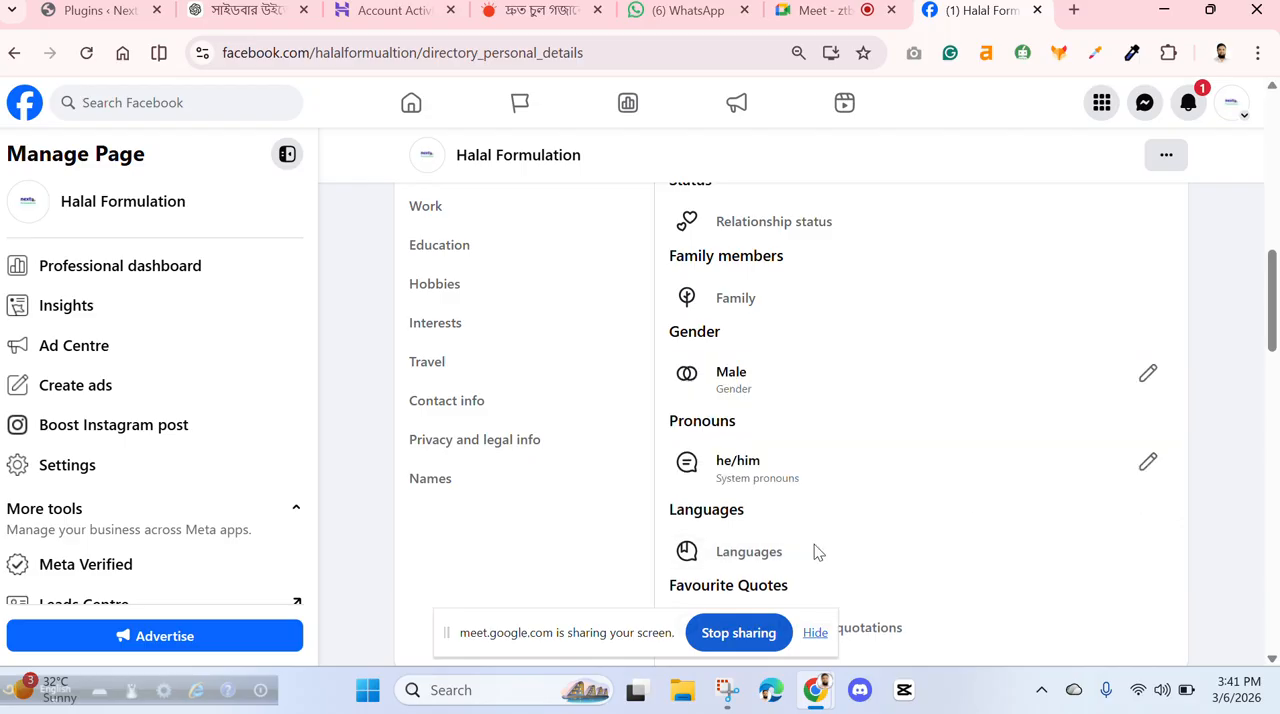
- Add English language to the Languages section with Public visibility and save it
click(749, 556)
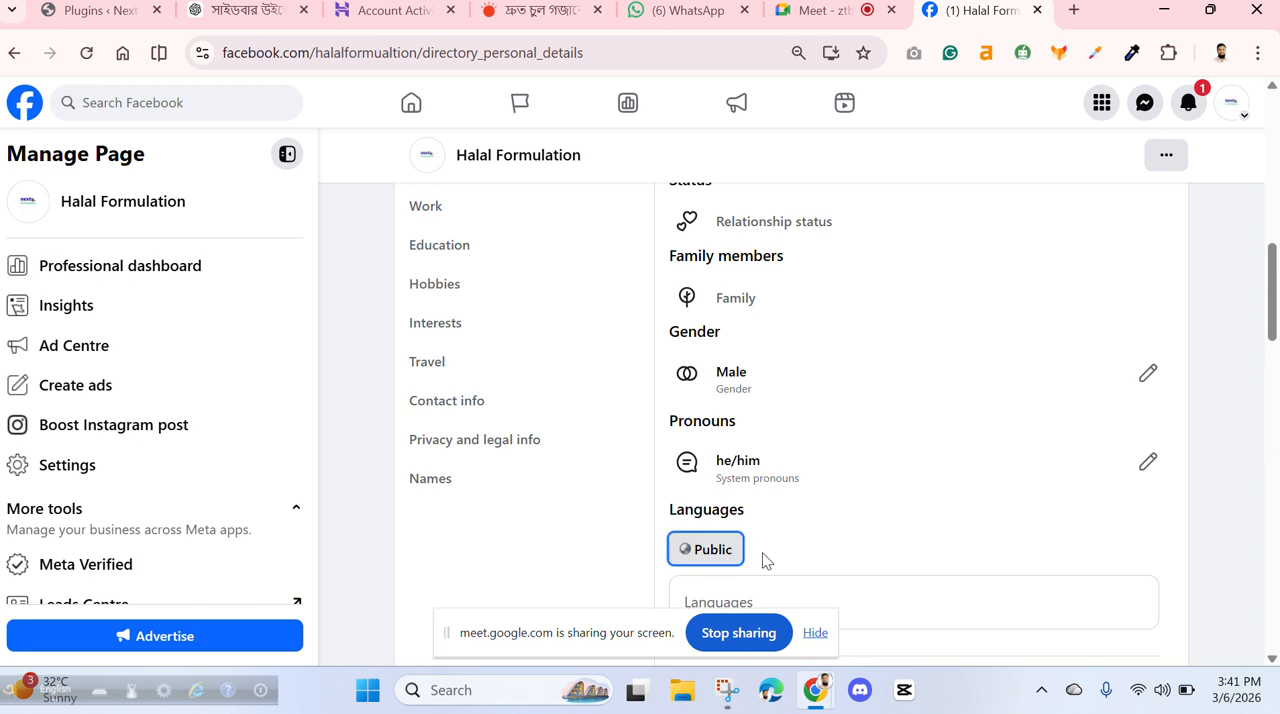
scroll(877, 468, down, 3)
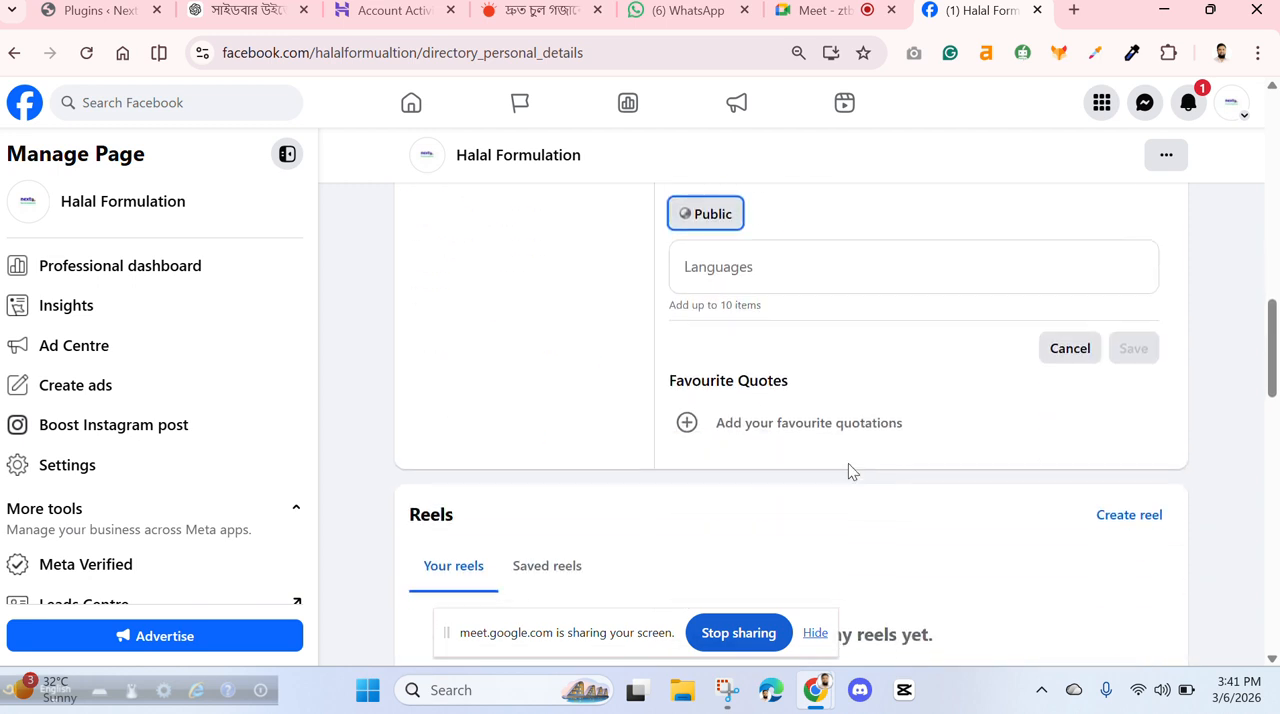
click(849, 261)
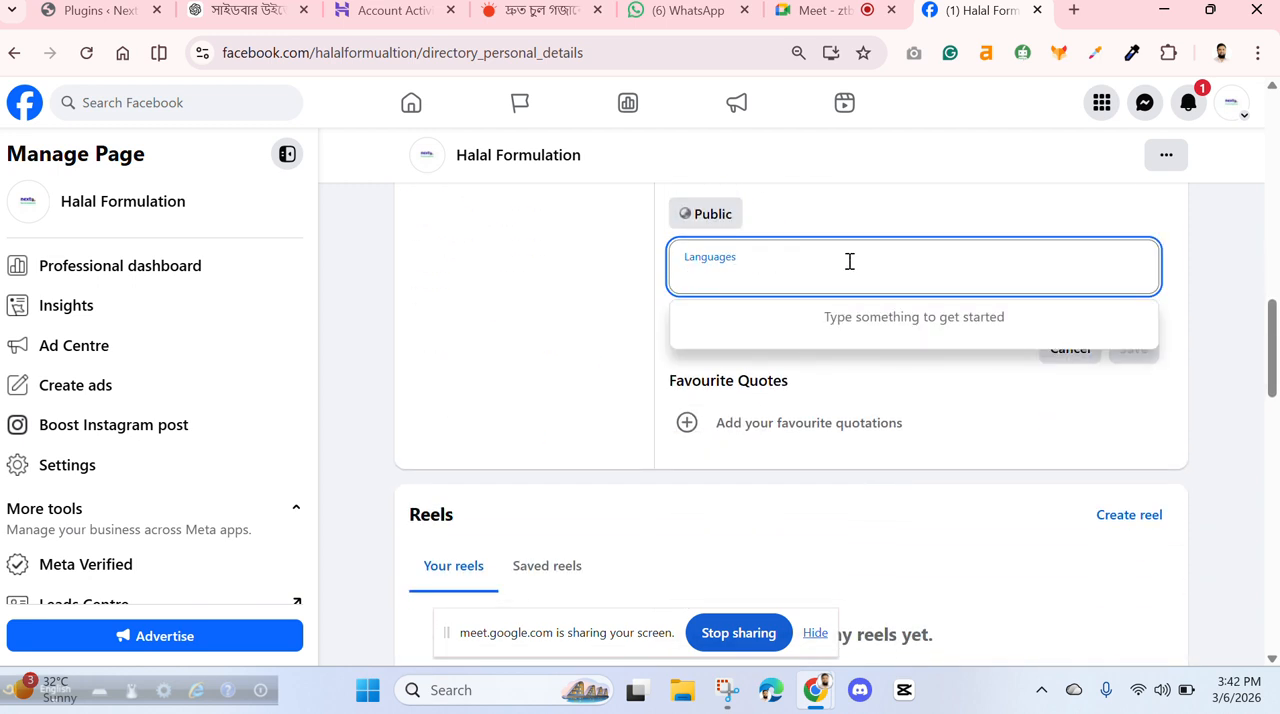
text(eng)
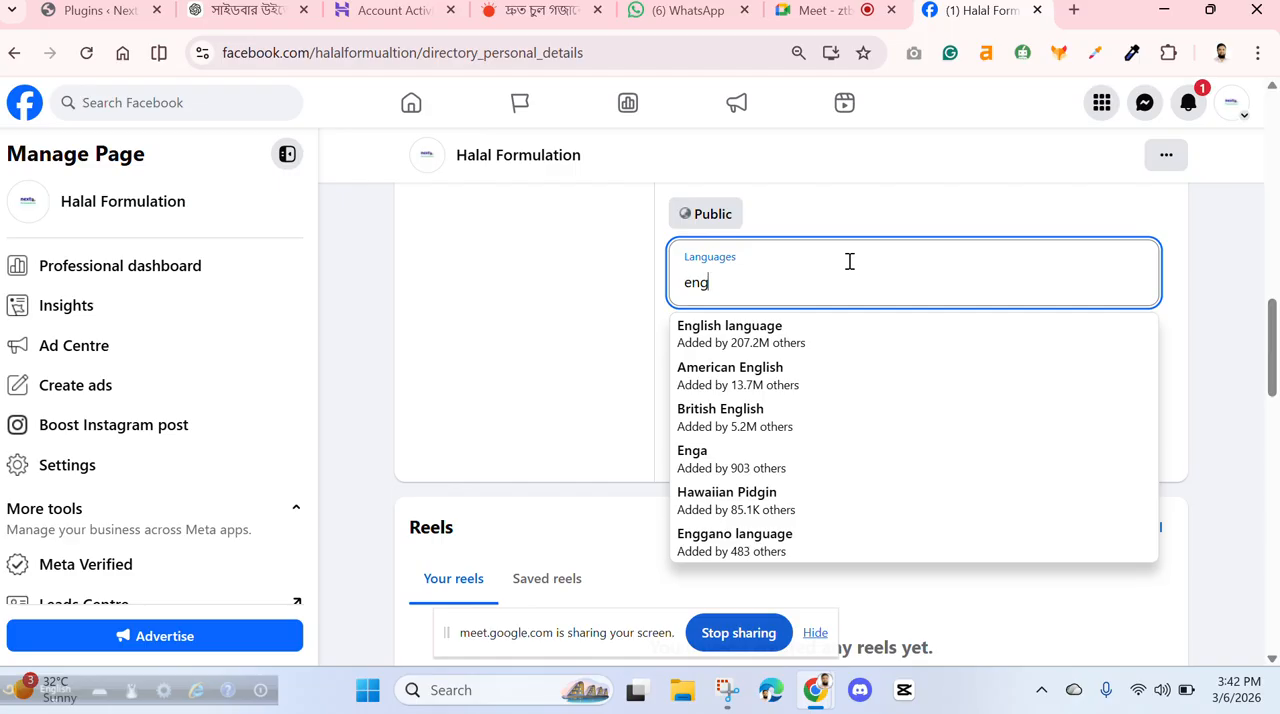
click(770, 336)
click(1126, 364)
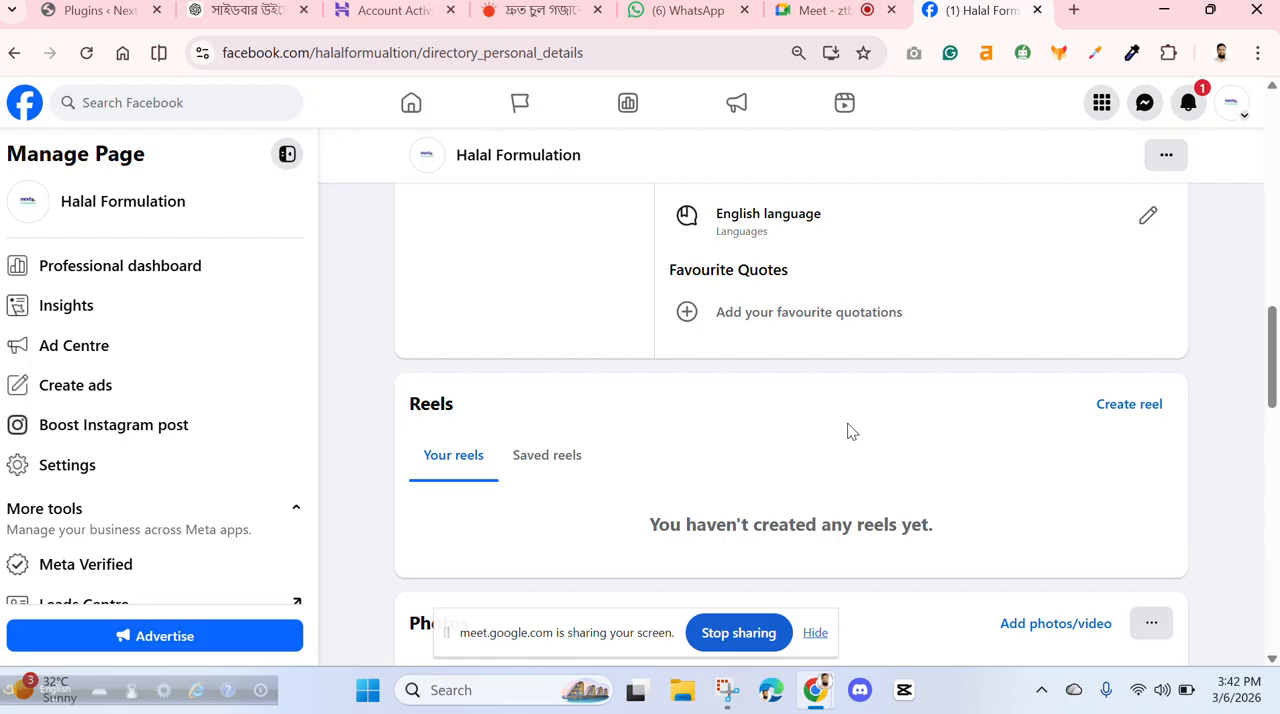
- Review the personal details entries, from location and home town down to languages and favourite quotes
scroll(848, 431, down, 2)
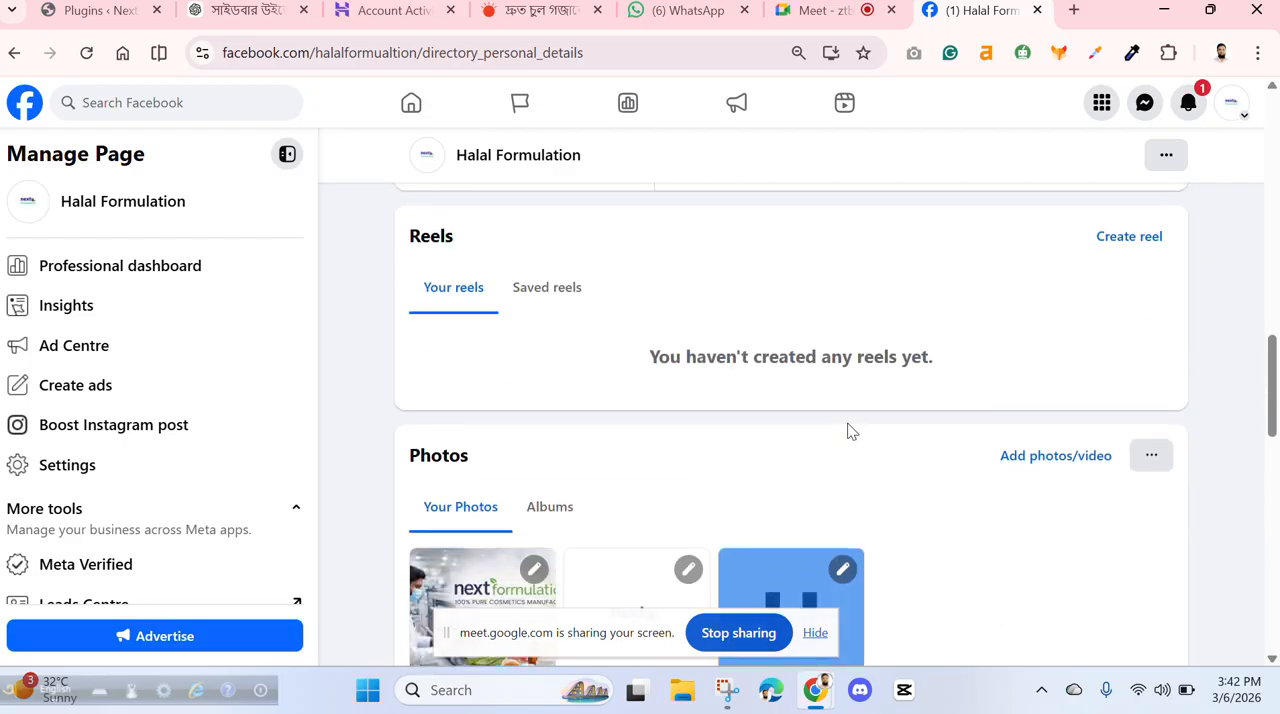
scroll(848, 431, up, 3)
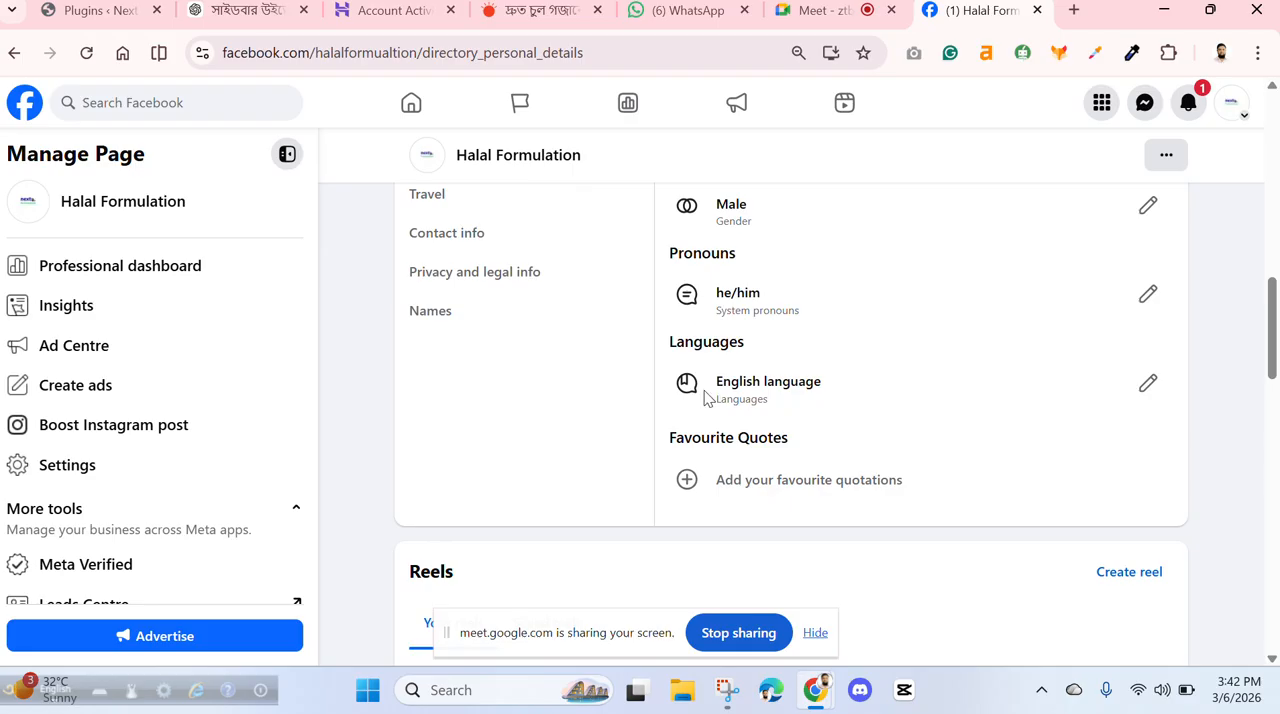
scroll(710, 392, up, 1)
scroll(710, 392, up, 4)
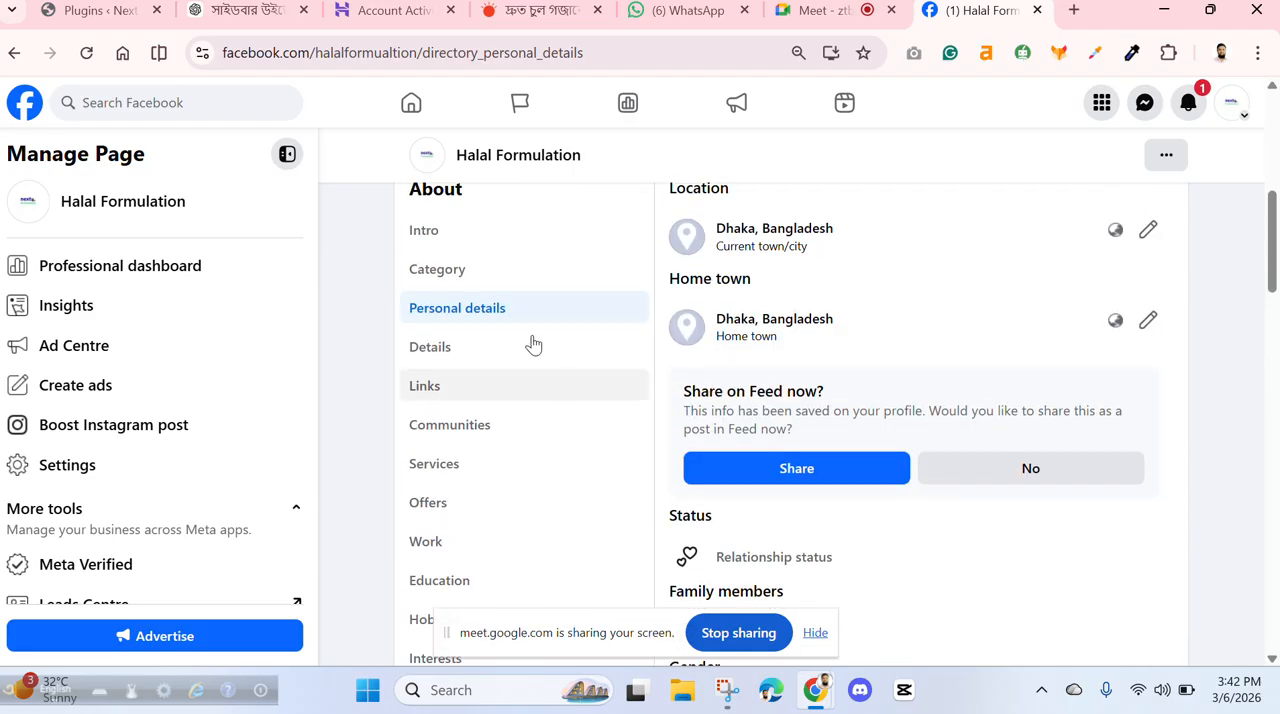
scroll(972, 355, down, 2)
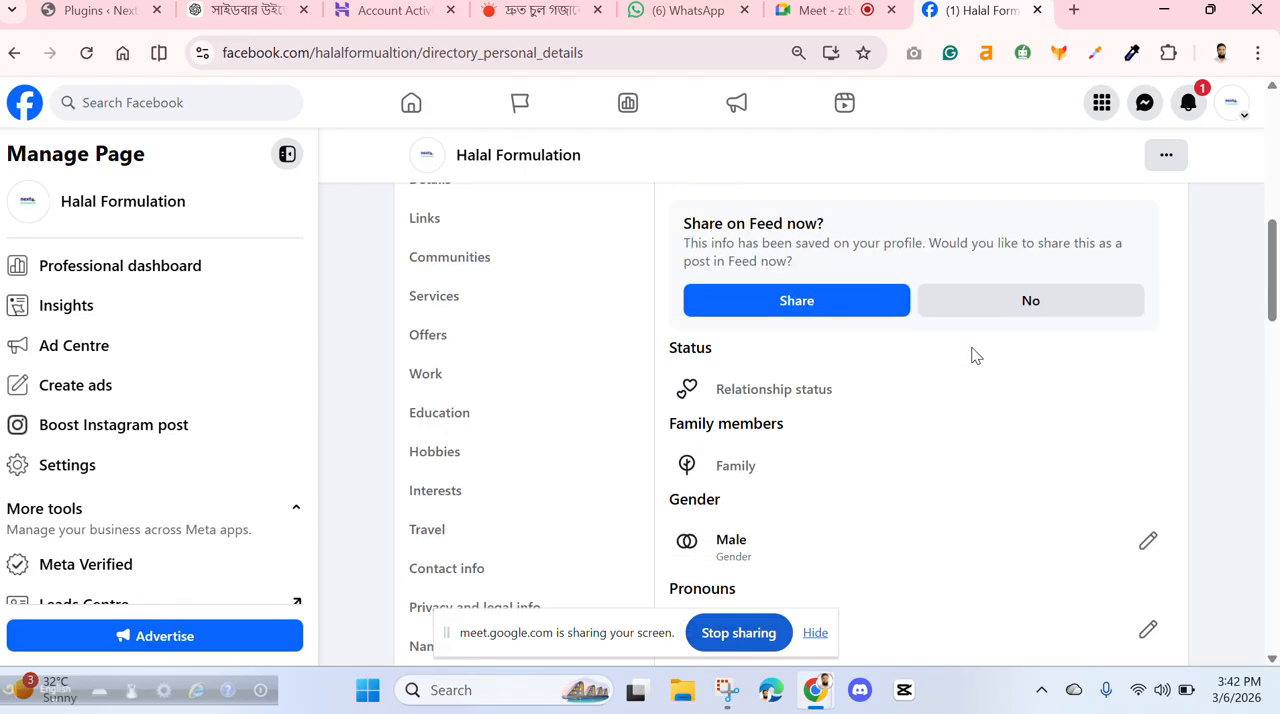
scroll(975, 355, down, 2)
scroll(973, 355, down, 4)
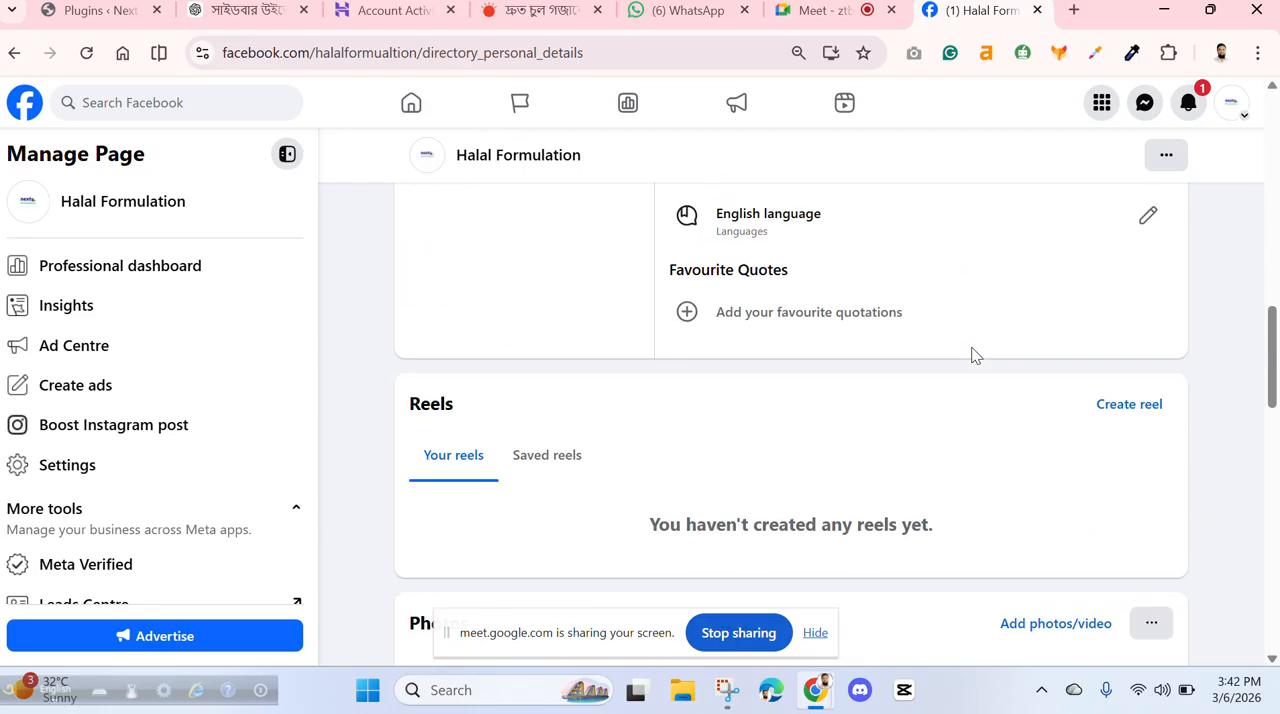
scroll(934, 289, down, 1)
scroll(934, 289, up, 3)
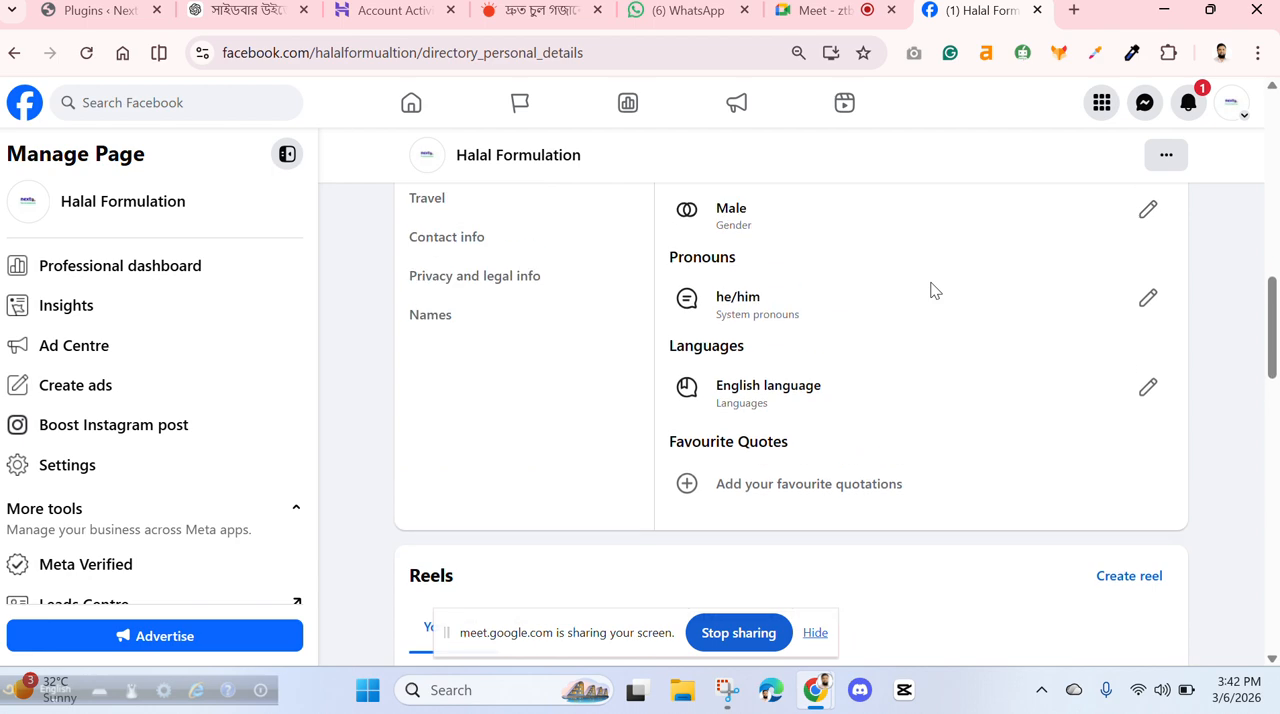
scroll(930, 290, up, 4)
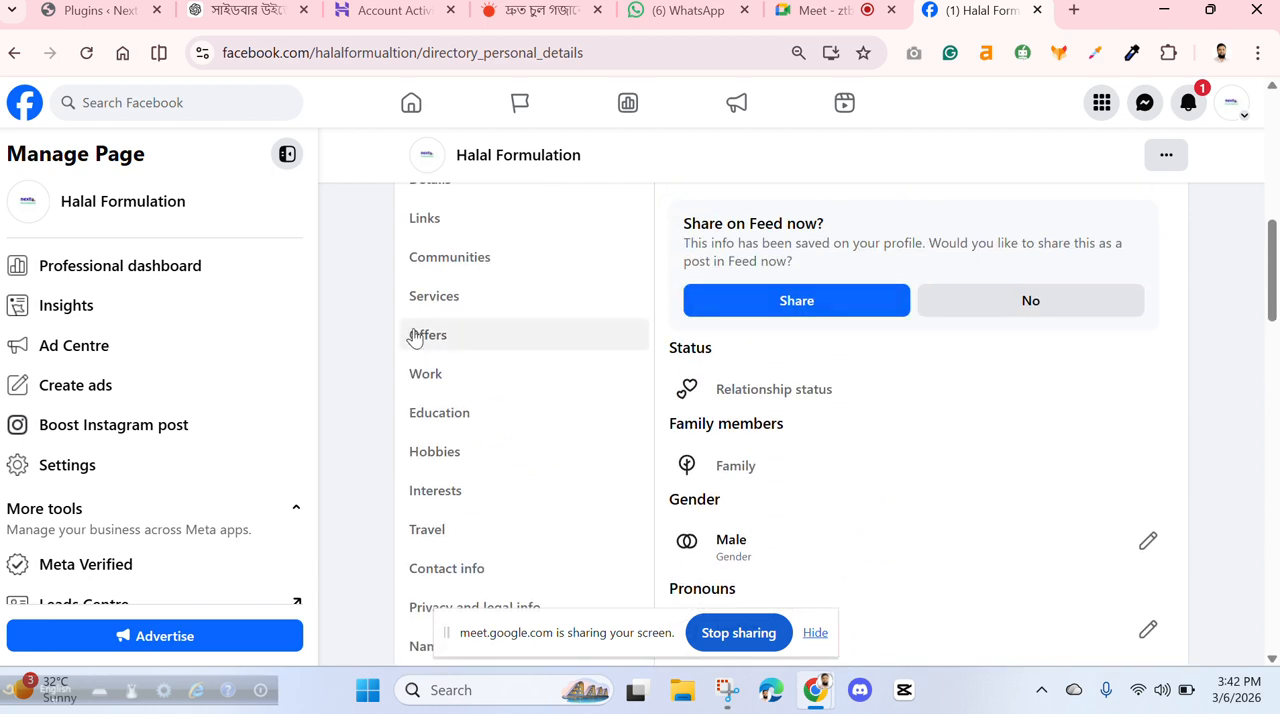
scroll(500, 290, up, 2)
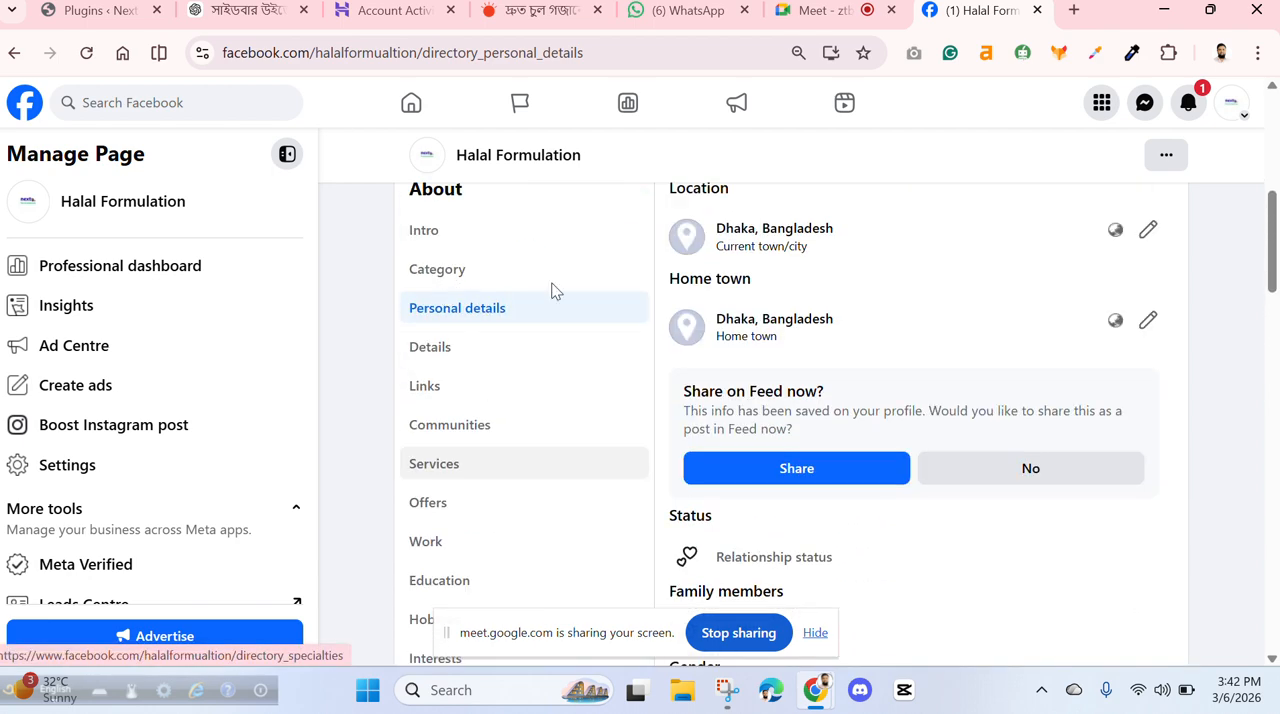
- Go to the Details section of the About page and open the Rating and reviews setting to view its options
click(430, 349)
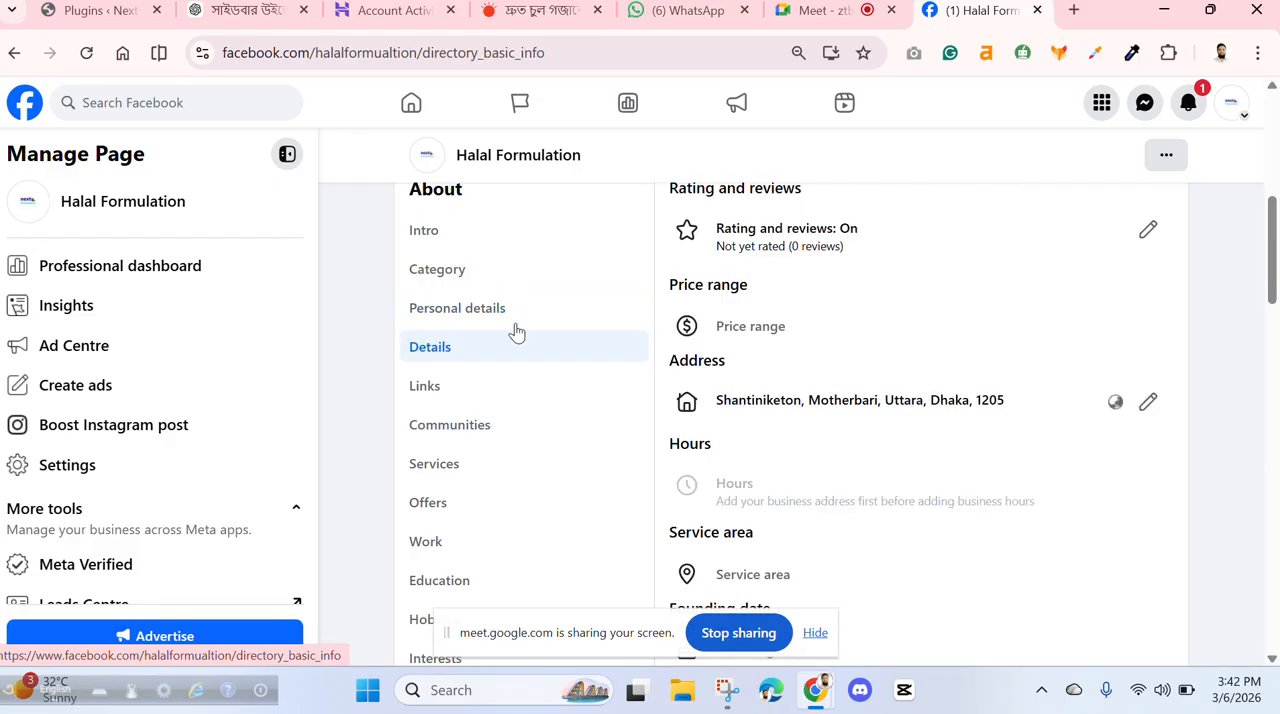
scroll(895, 305, up, 2)
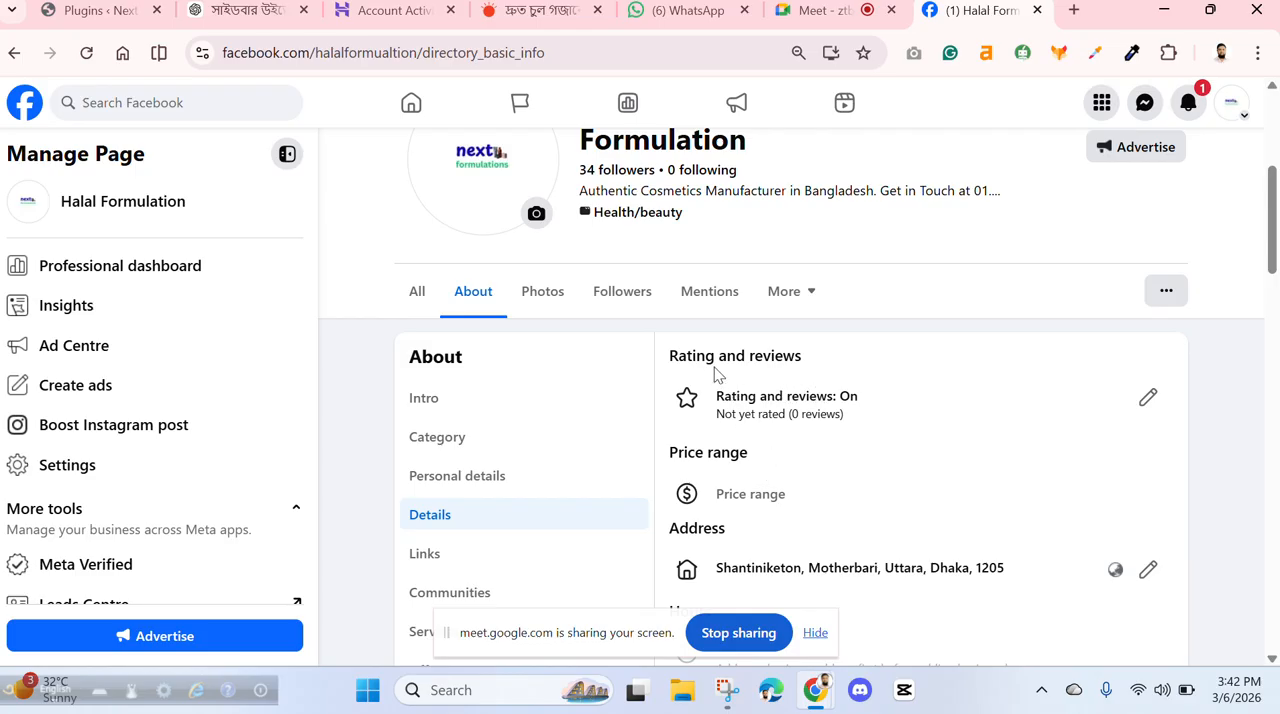
click(1148, 399)
scroll(1148, 401, down, 2)
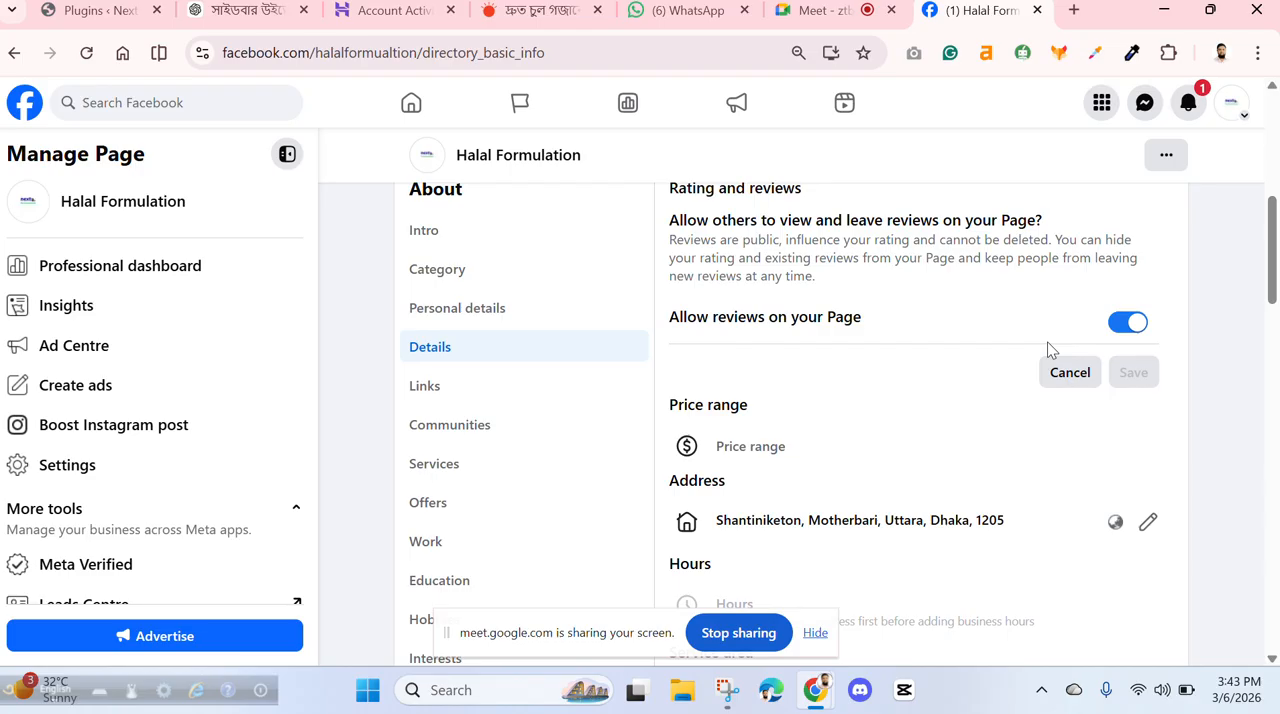
- Set the price range to Not applicable in the page's details and save it
click(692, 450)
scroll(924, 422, down, 2)
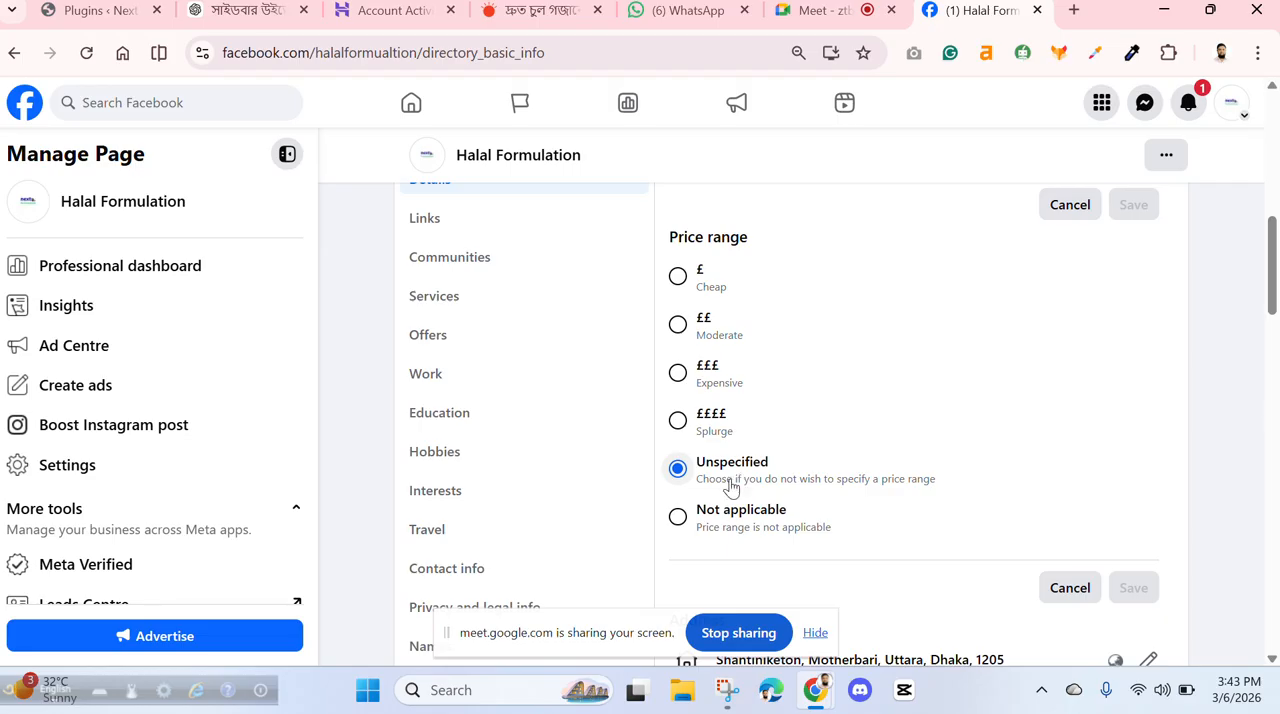
click(679, 517)
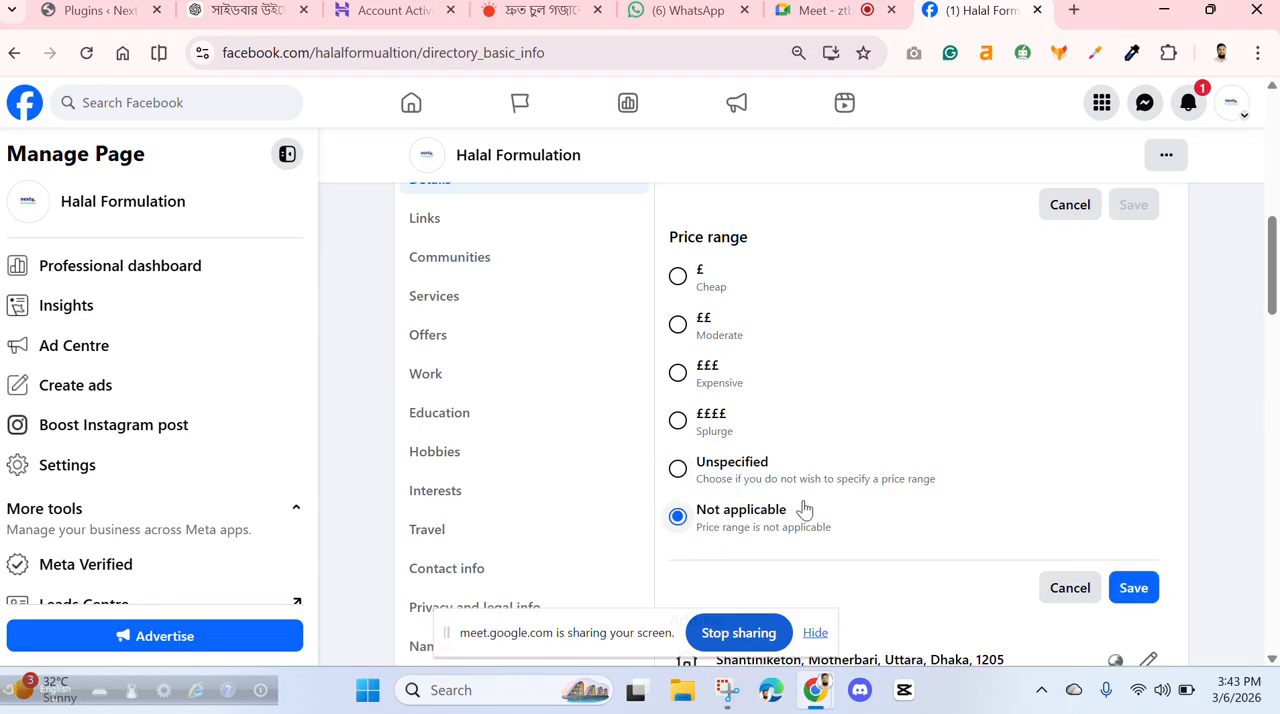
scroll(900, 440, down, 3)
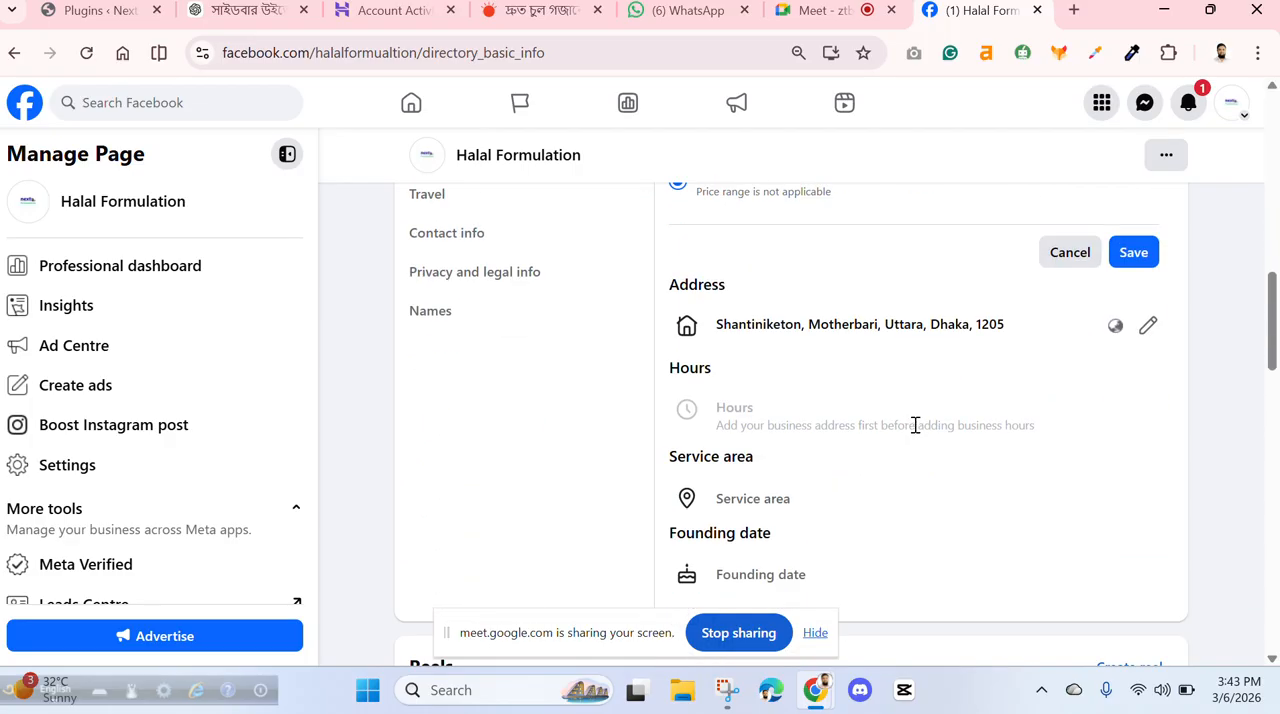
click(1138, 253)
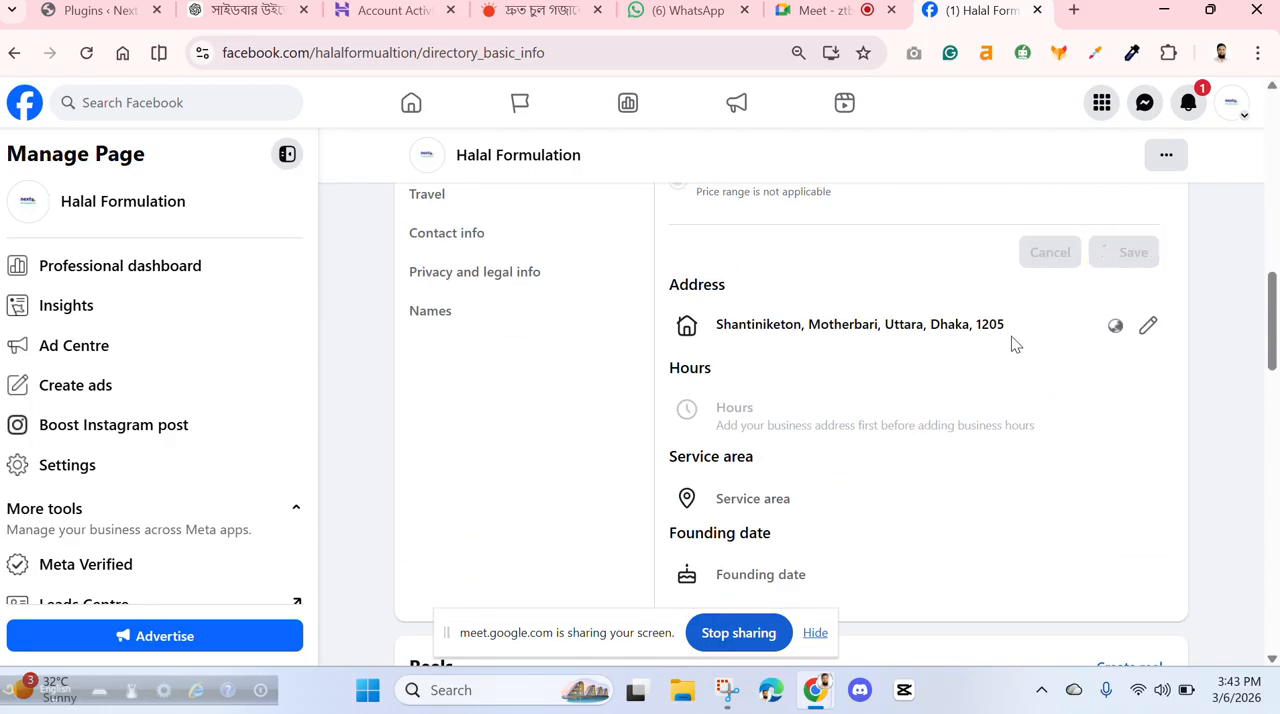
- Start the page's service area with Dhaka, Dhaka Division, Bangladesh and Rajshahi, Rajshahi Division, Bangladesh
scroll(944, 390, down, 3)
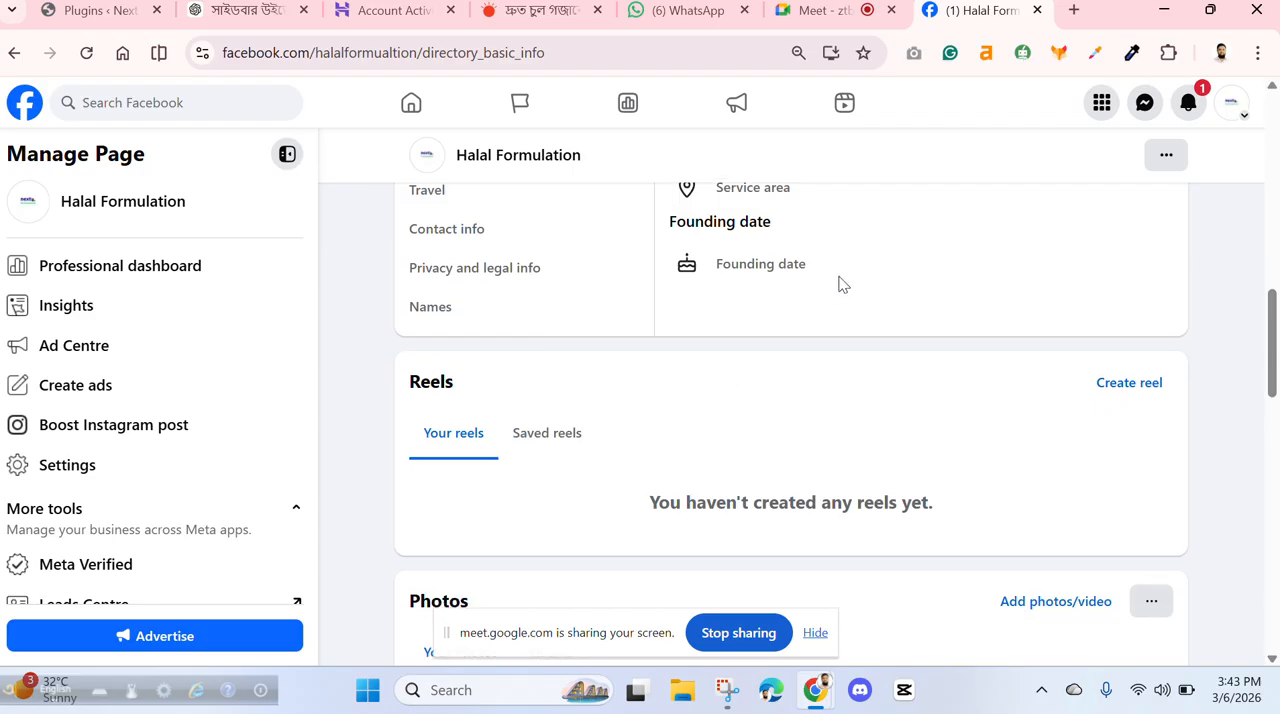
scroll(840, 285, down, 1)
scroll(840, 285, up, 2)
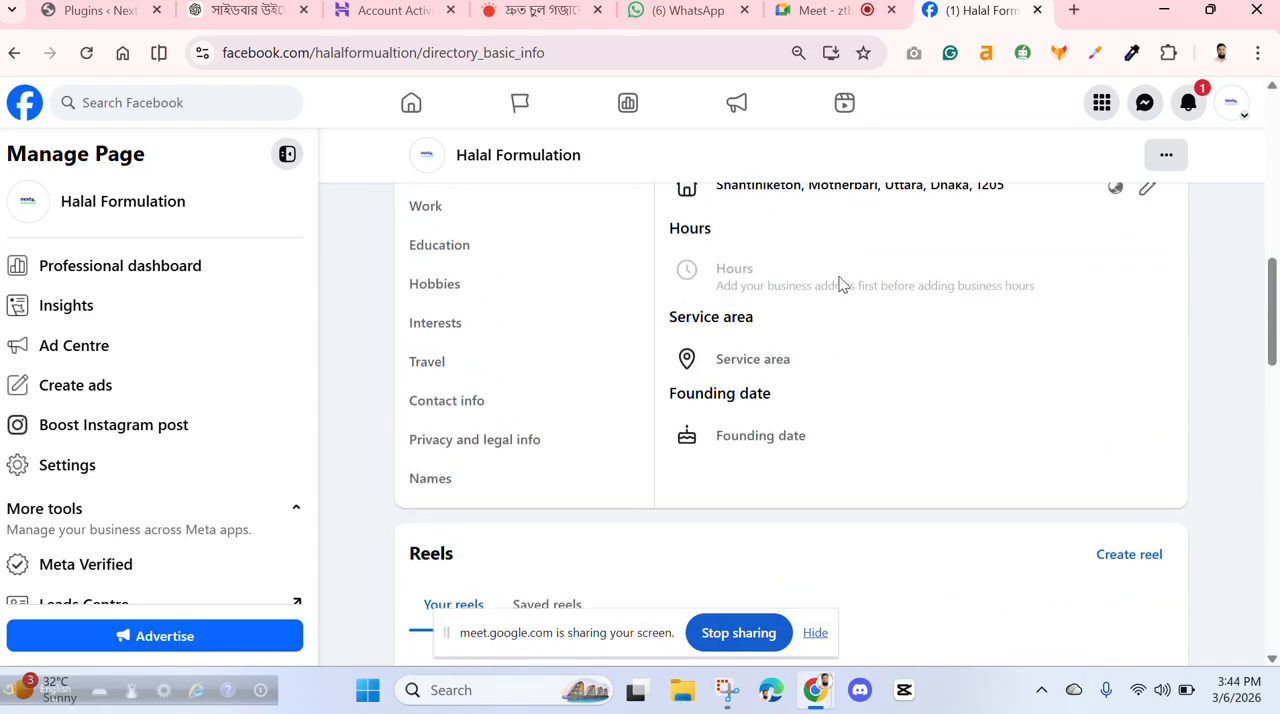
click(686, 365)
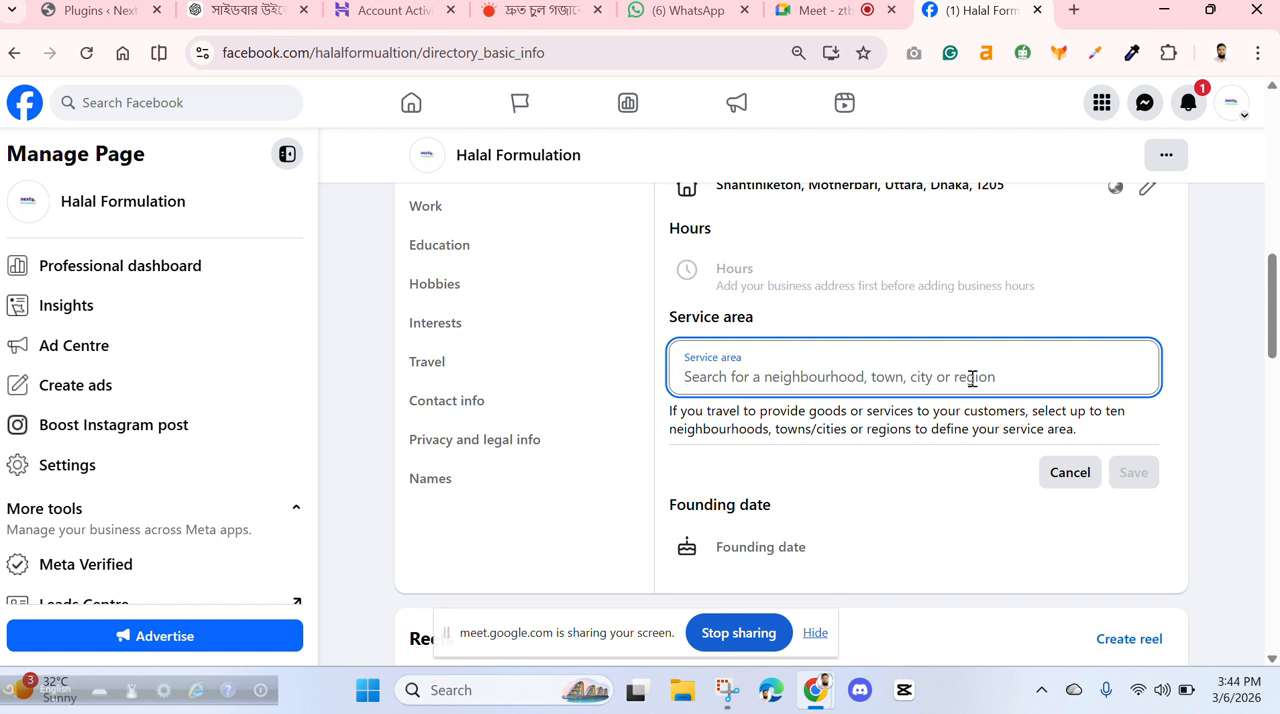
text(dha)
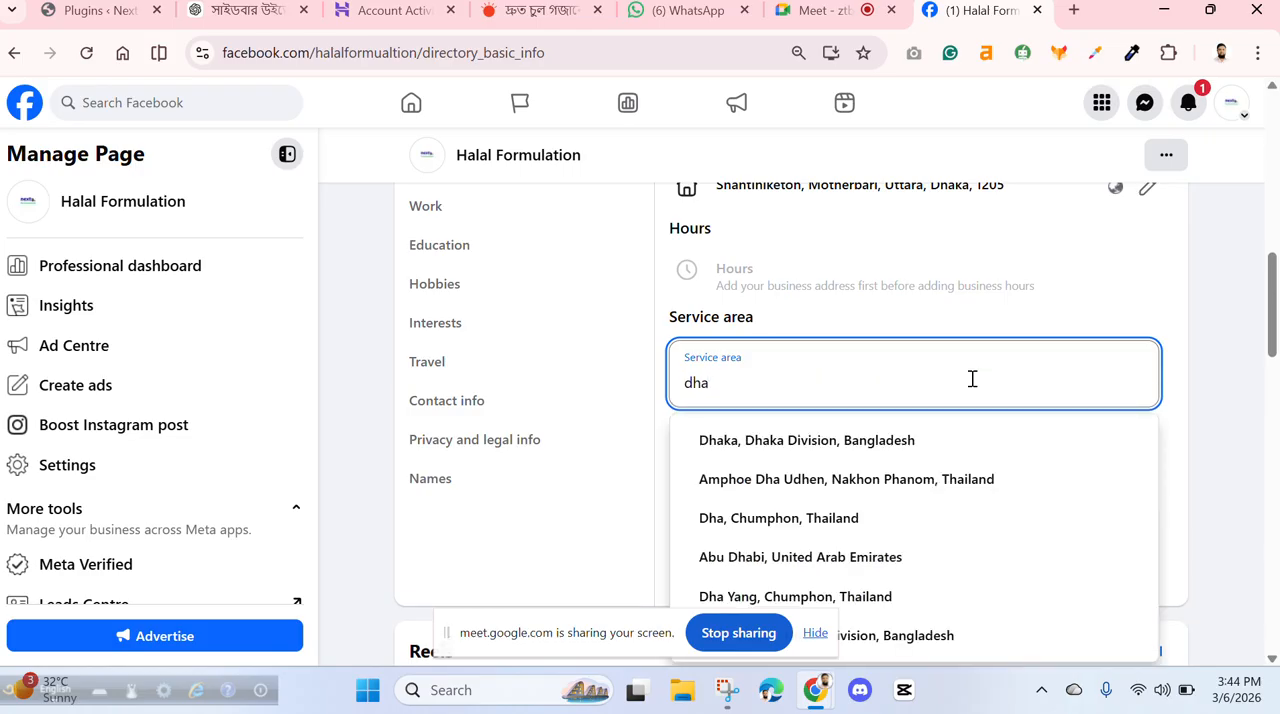
click(768, 453)
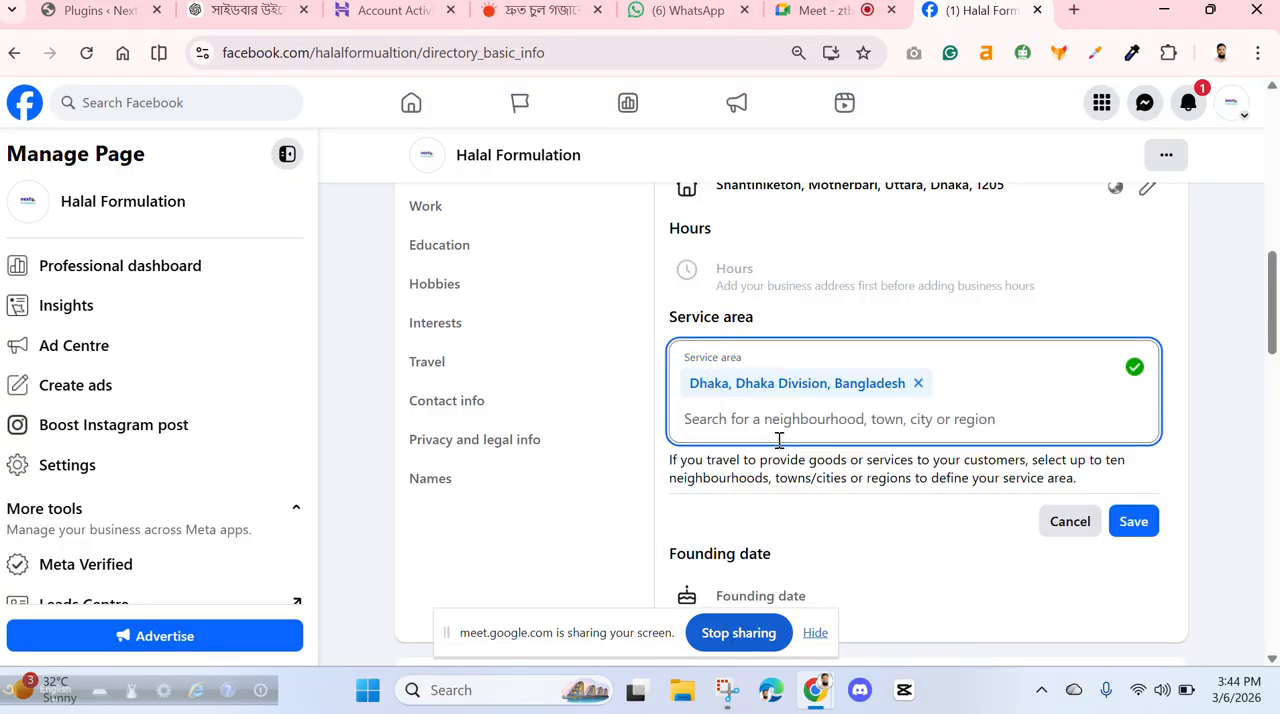
text(raj)
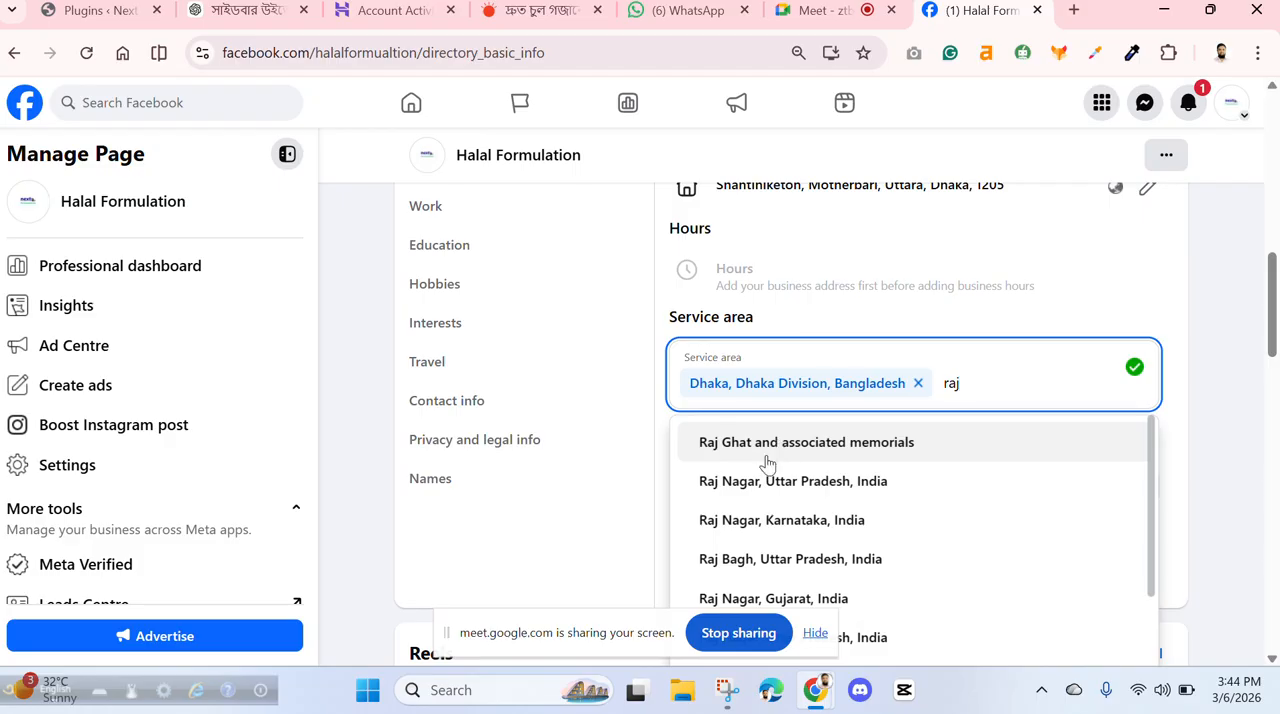
text(sh)
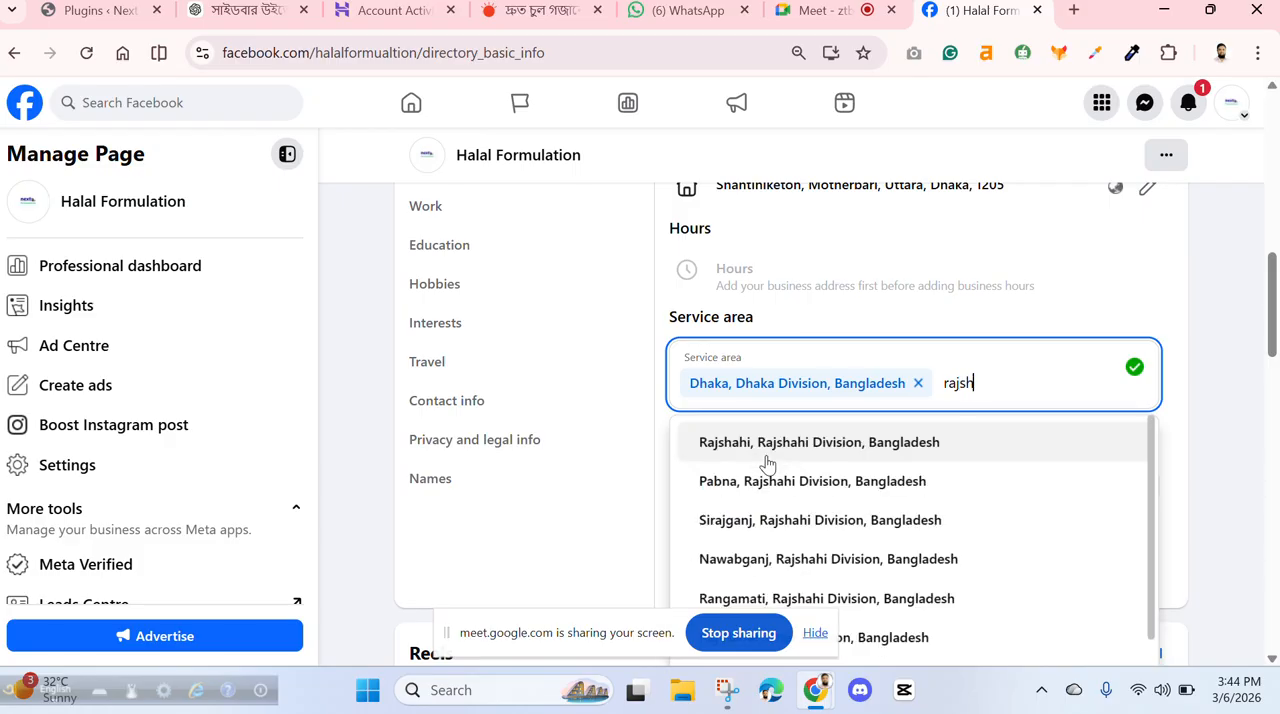
click(767, 446)
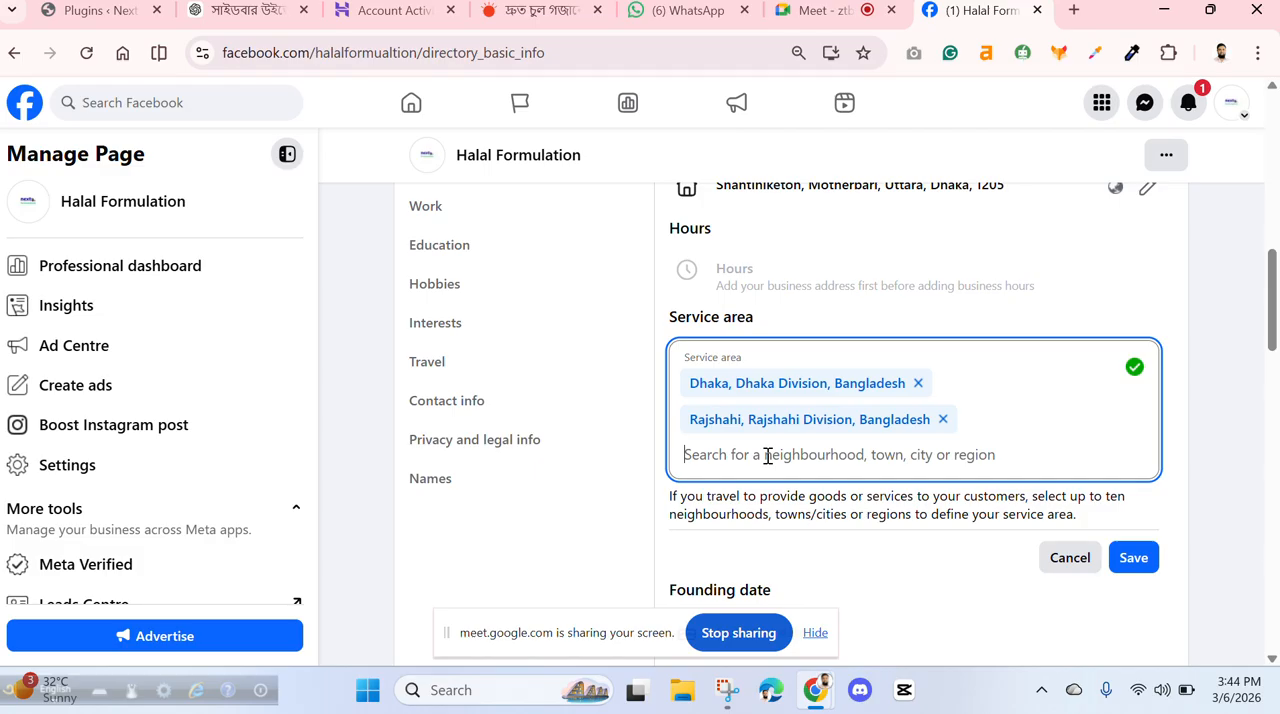
- Add Chittagong, Chittagong Division, Bangladesh and Khulna, Khulna Division, Bangladesh to the service area
text(chi)
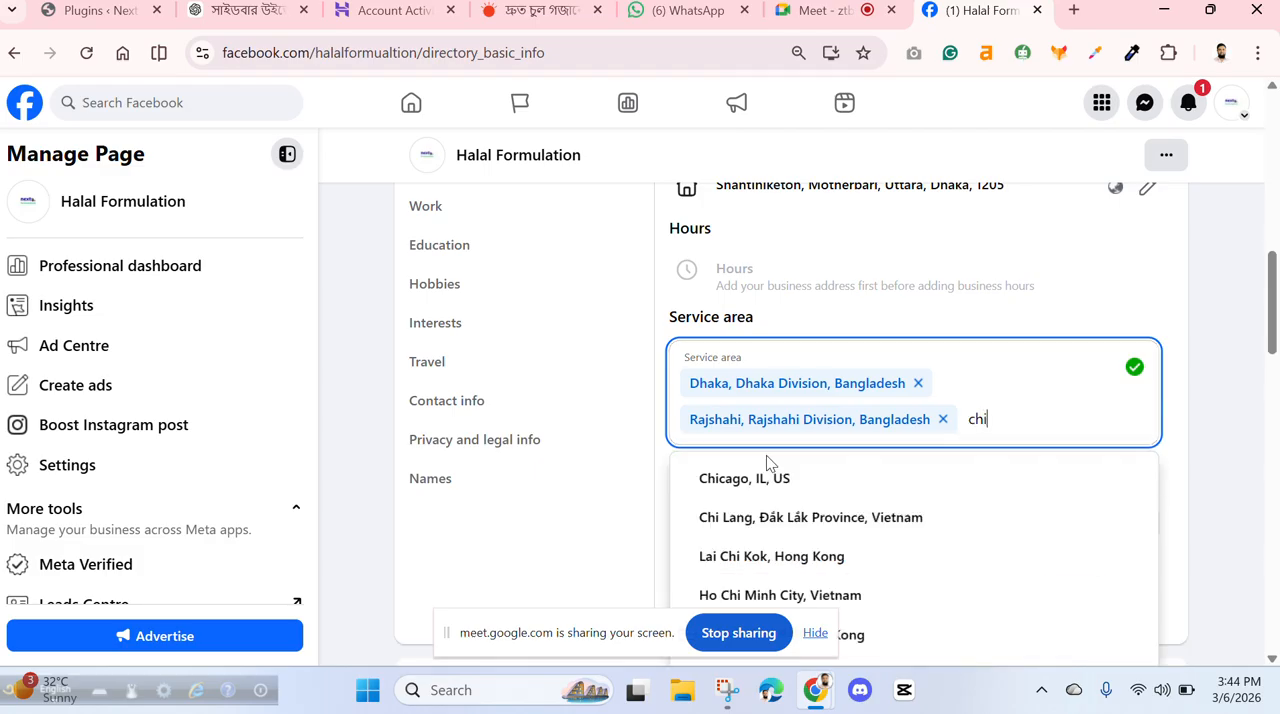
text(t)
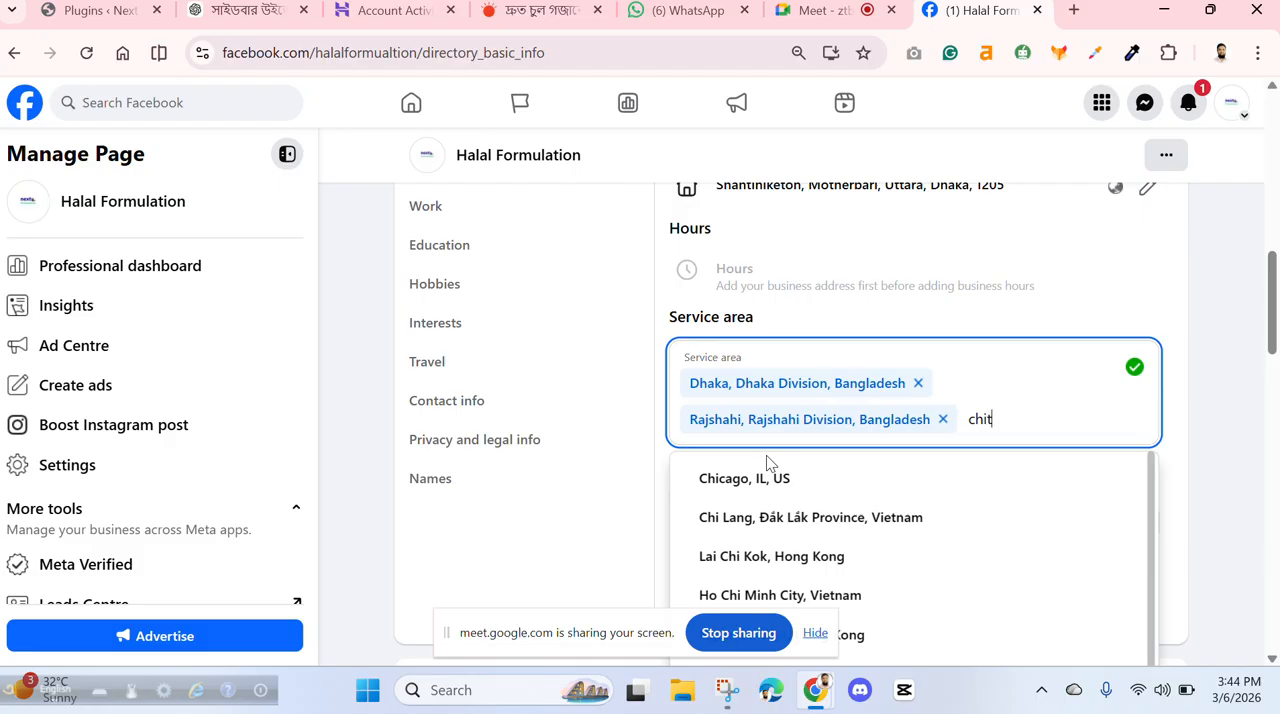
text(t)
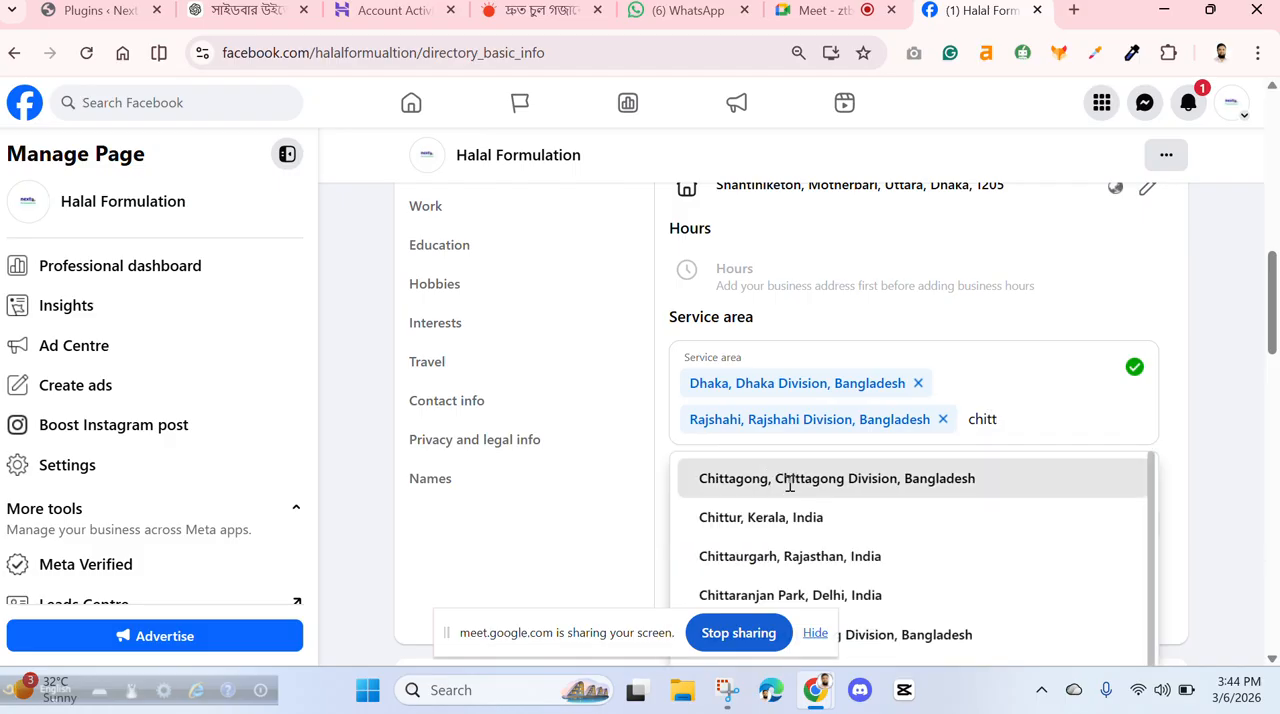
click(784, 479)
text(khul)
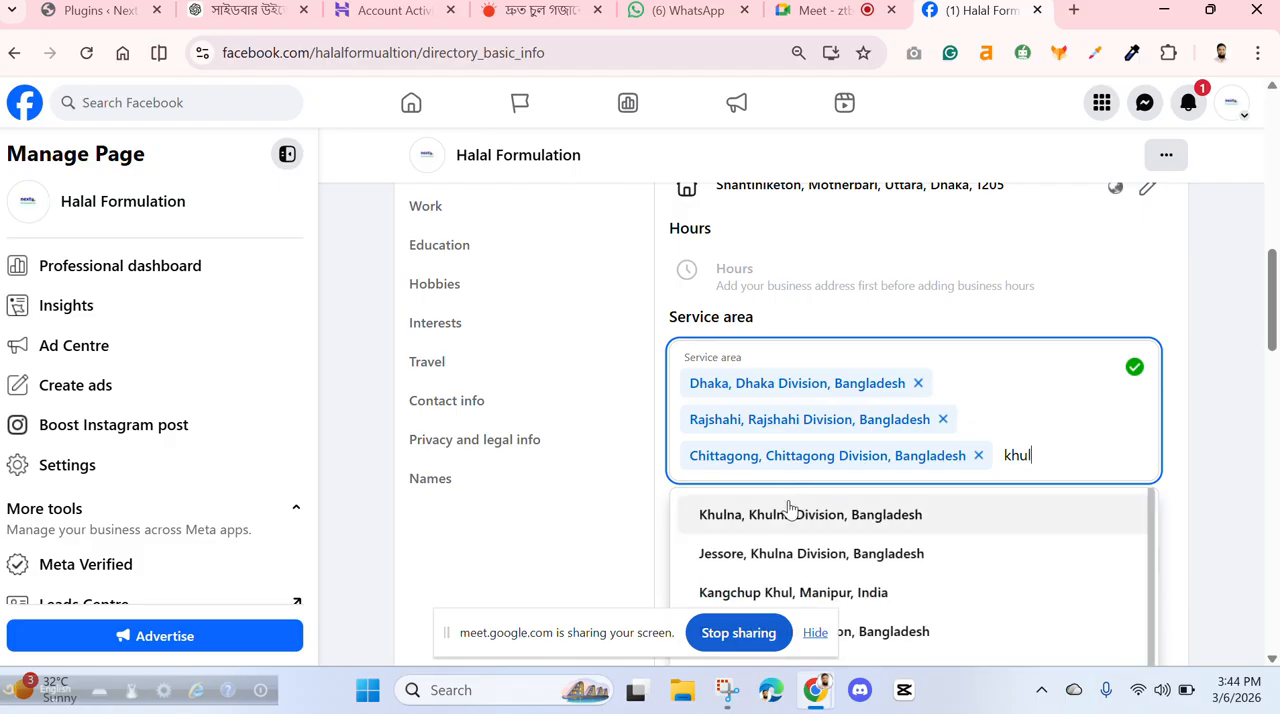
click(791, 512)
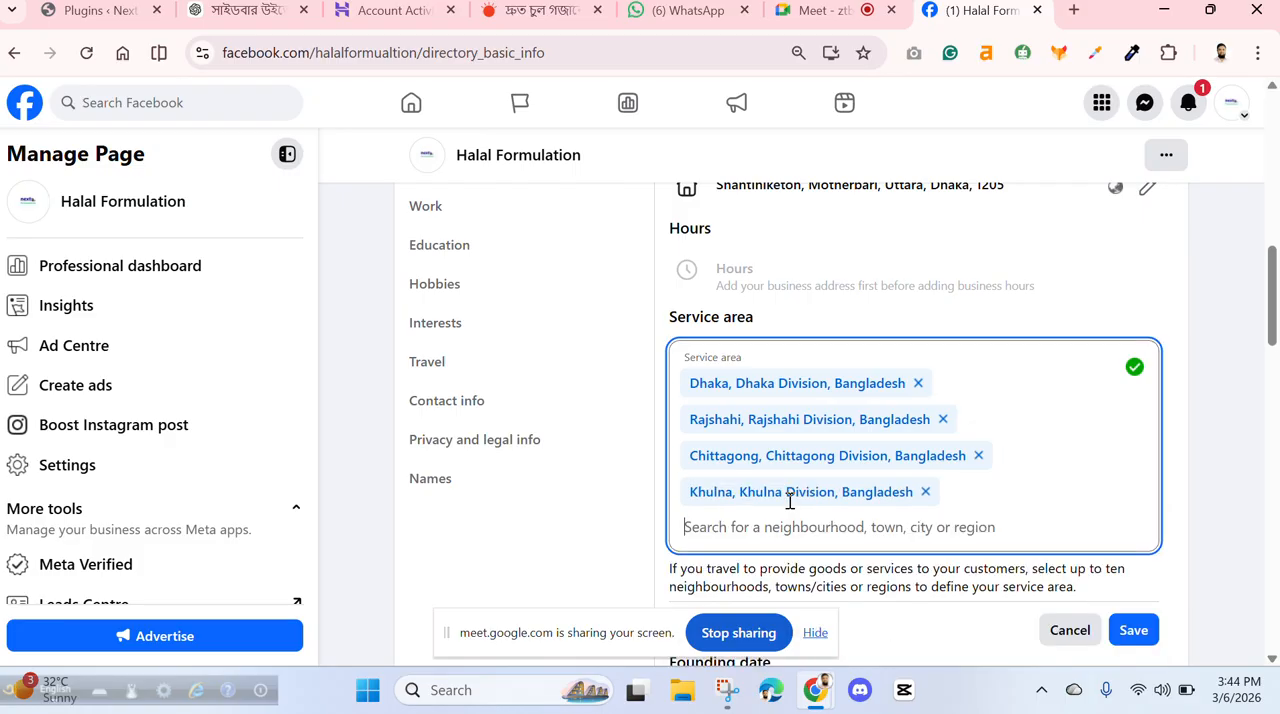
- Add Jessore, Khulna Division and Rangpur, Rangpur Division in Bangladesh to the service area and save it
text(jes)
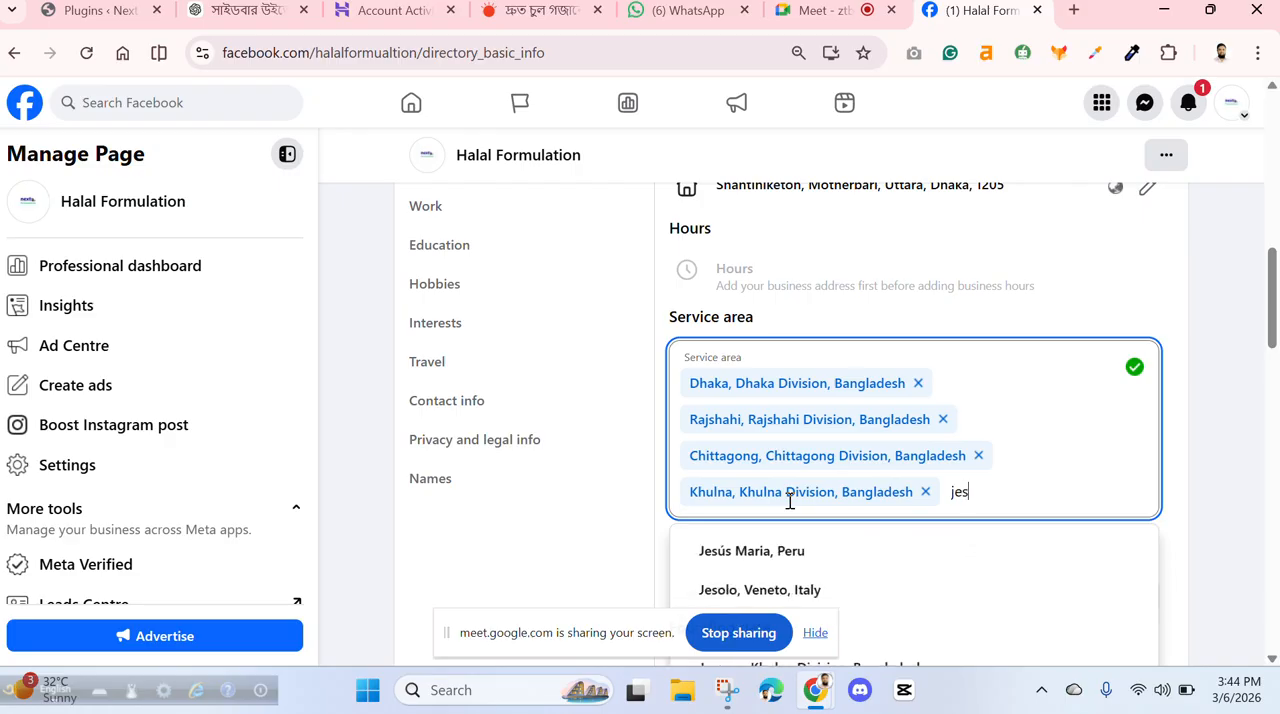
text(sore)
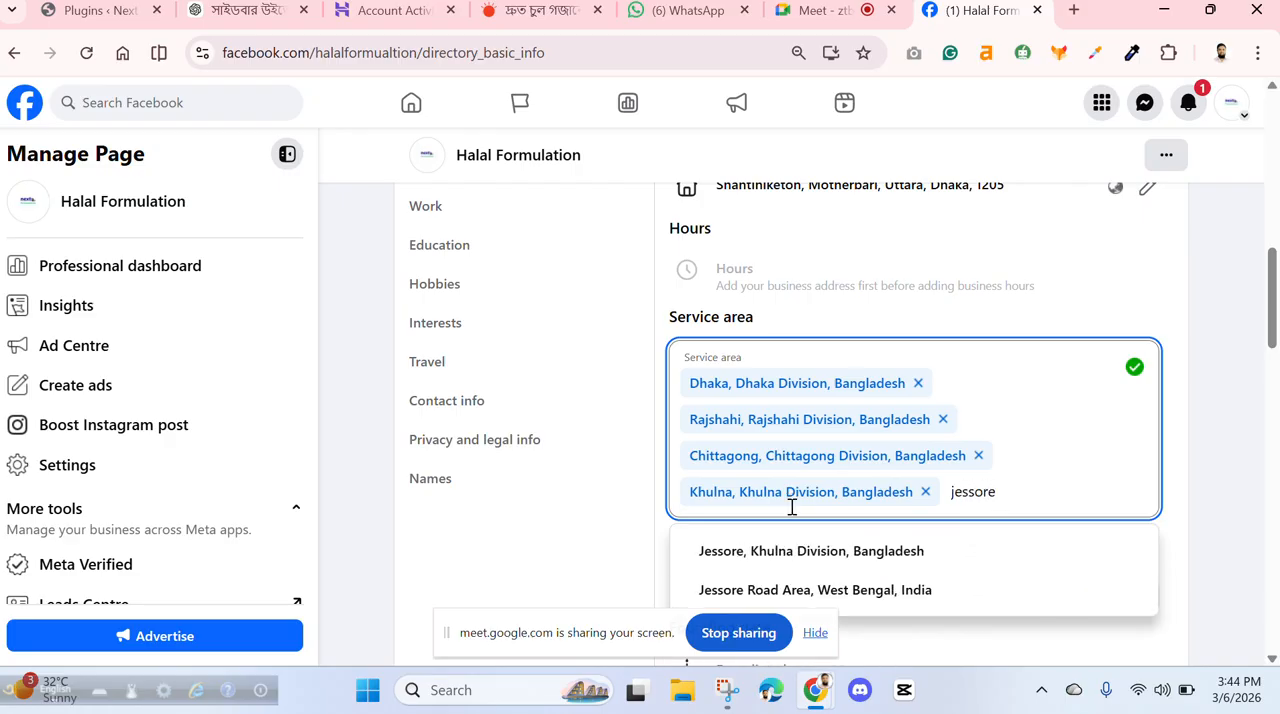
click(800, 550)
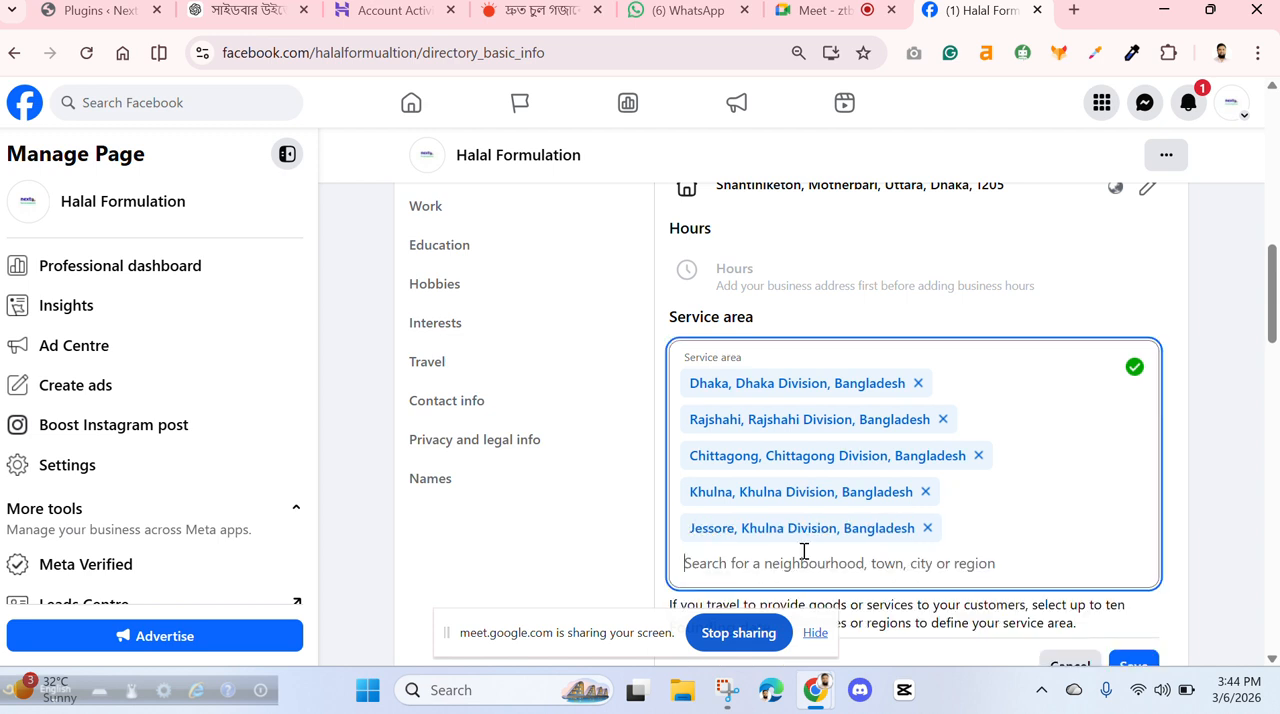
text(rangp)
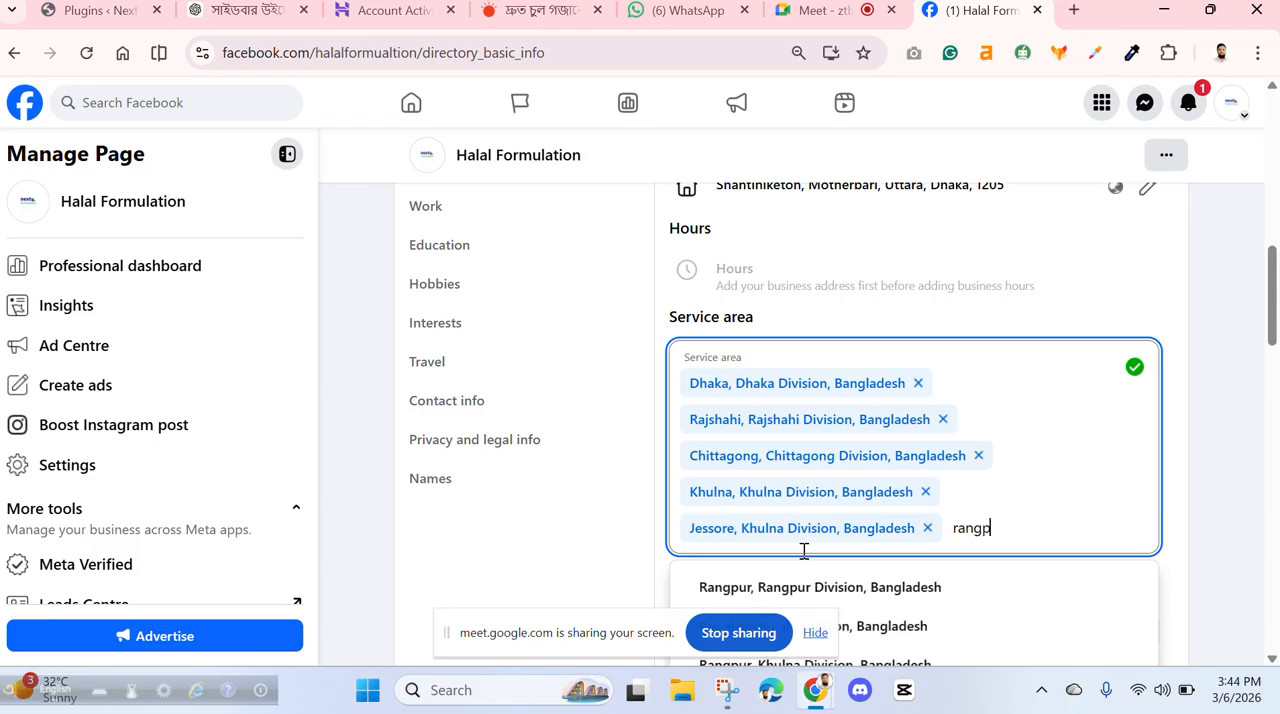
click(893, 587)
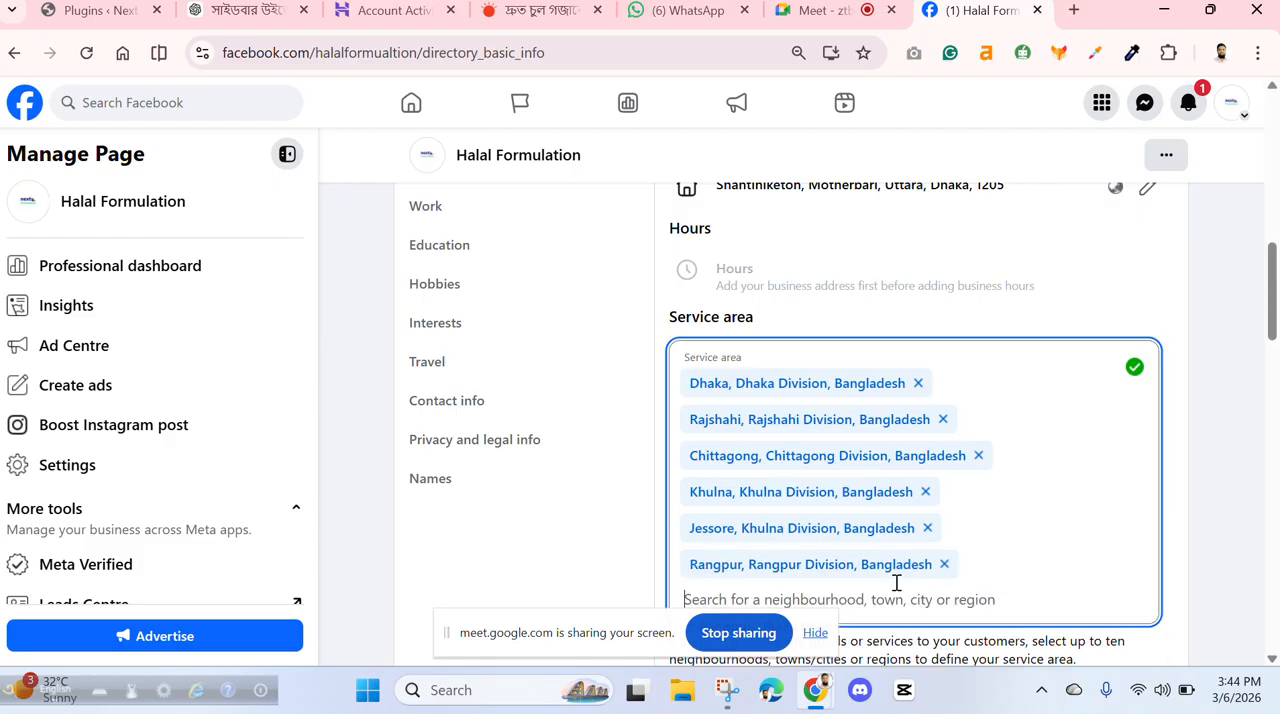
scroll(1233, 541, down, 3)
click(1135, 367)
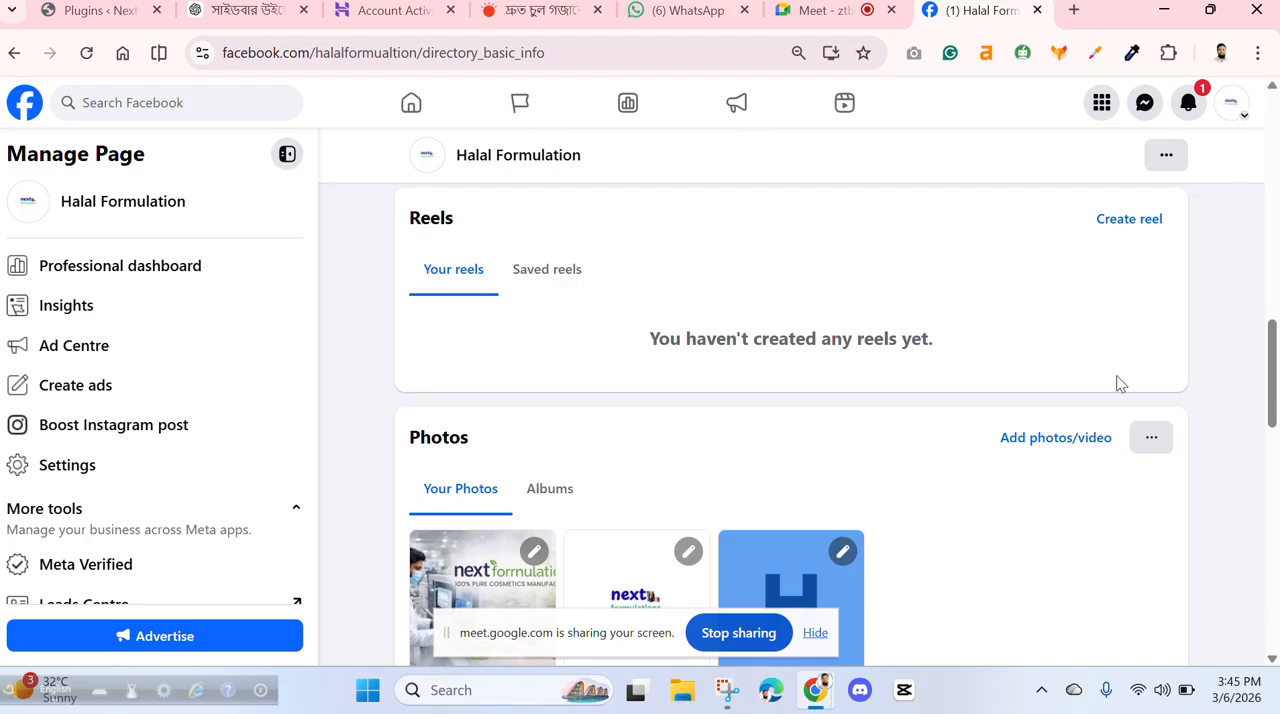
- Open the page's founding date for editing and select 27 Feb 2026
scroll(826, 394, down, 5)
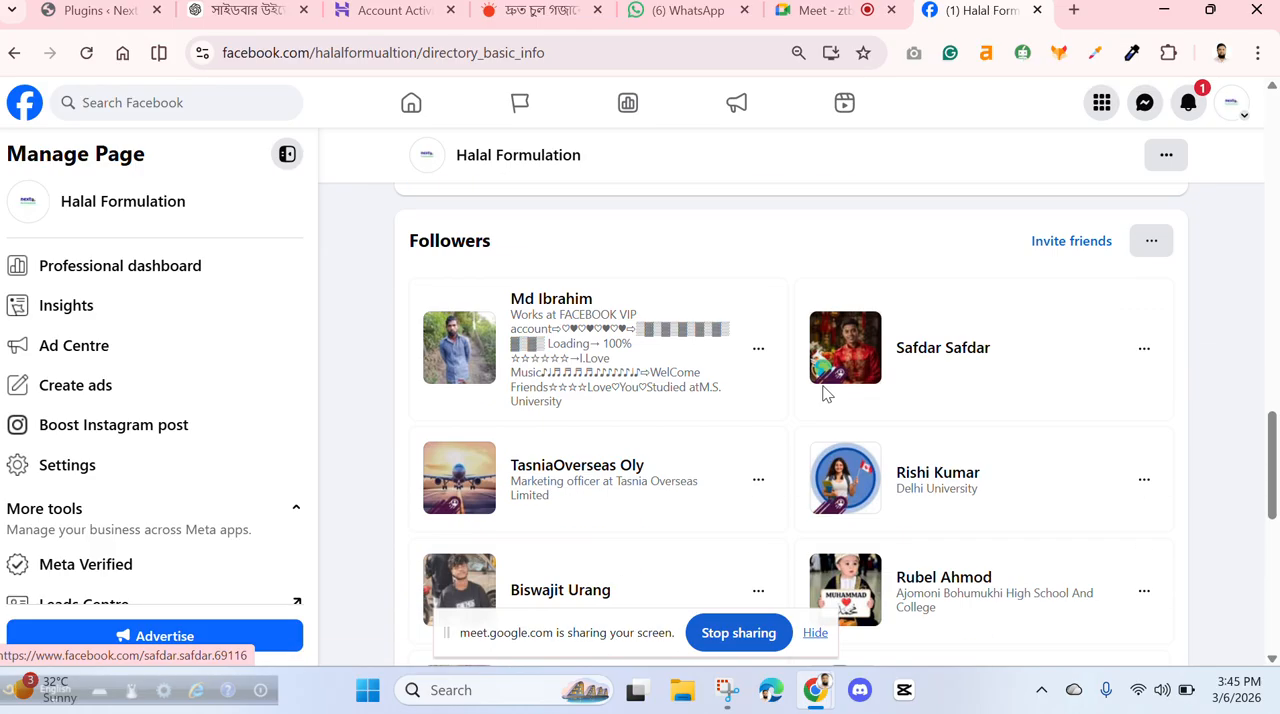
scroll(826, 394, down, 3)
scroll(826, 394, up, 10)
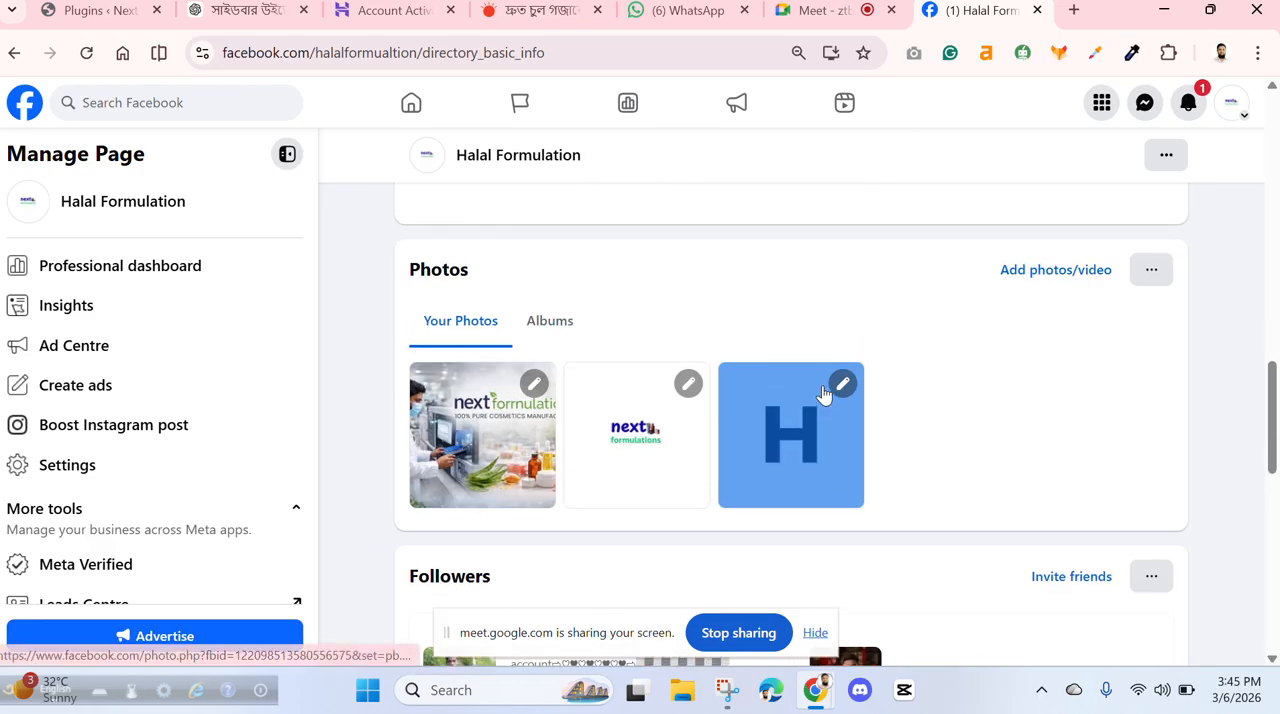
scroll(826, 394, up, 2)
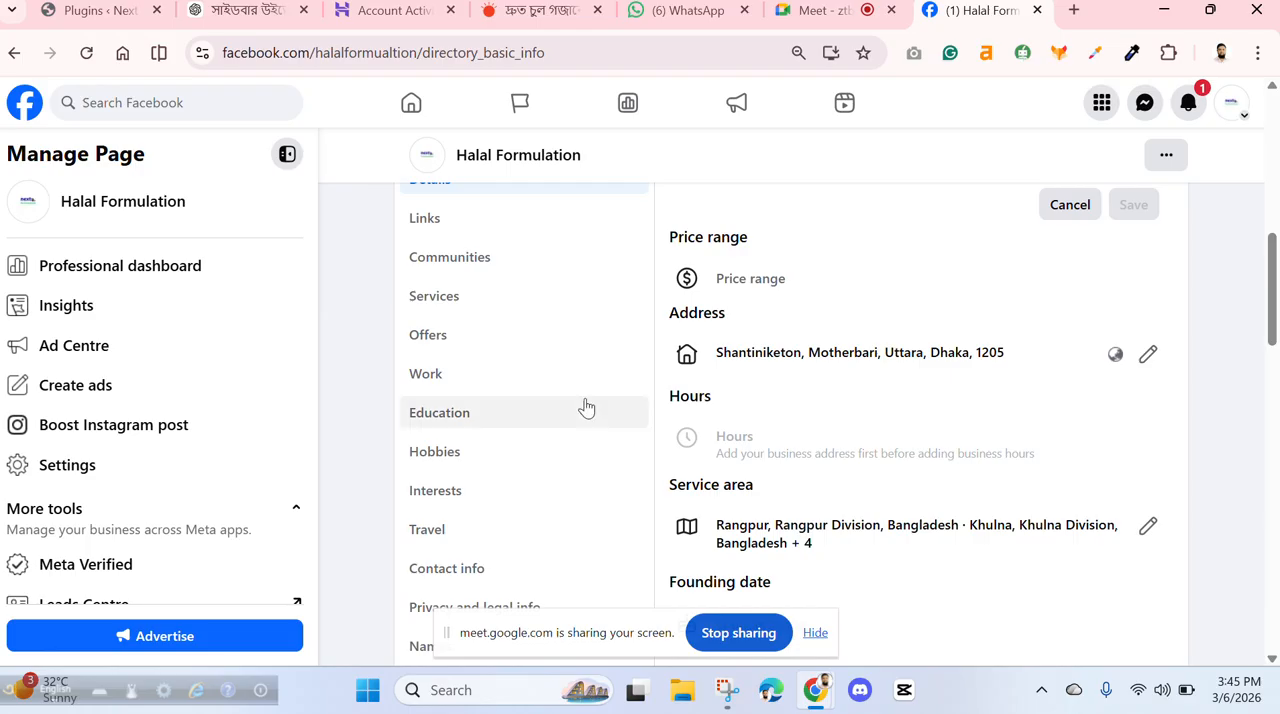
scroll(580, 408, up, 2)
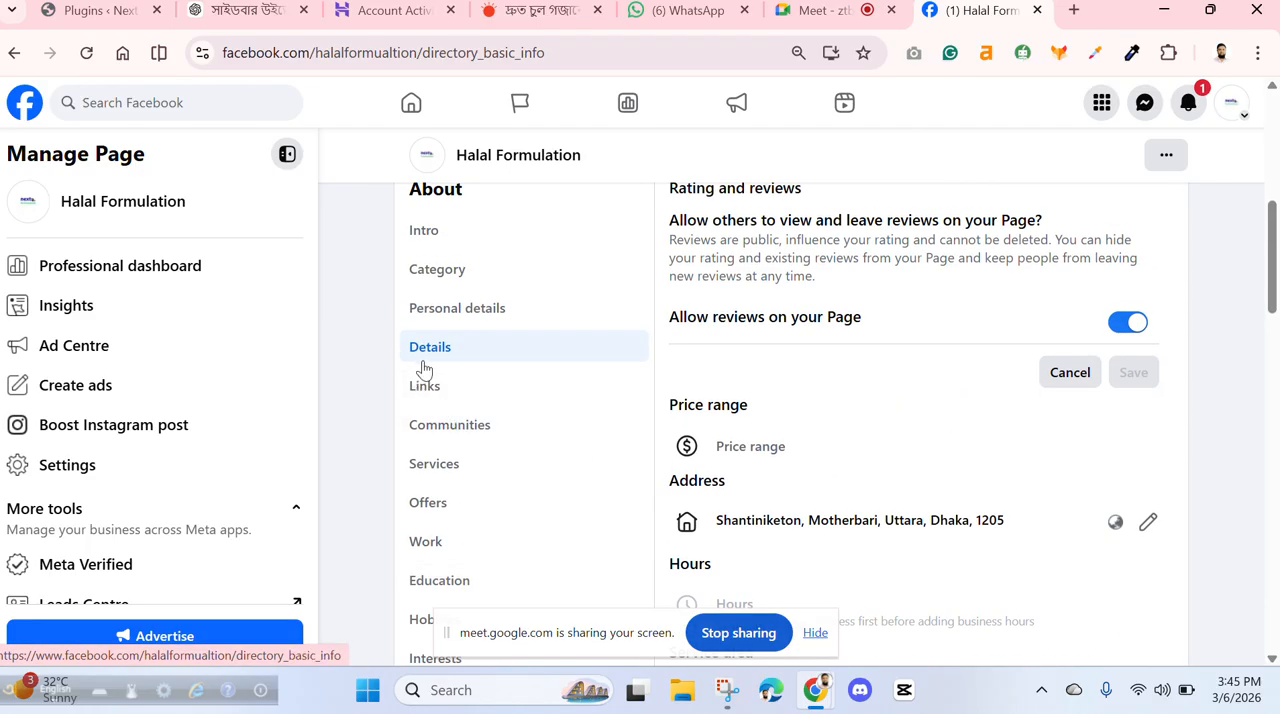
scroll(793, 323, down, 6)
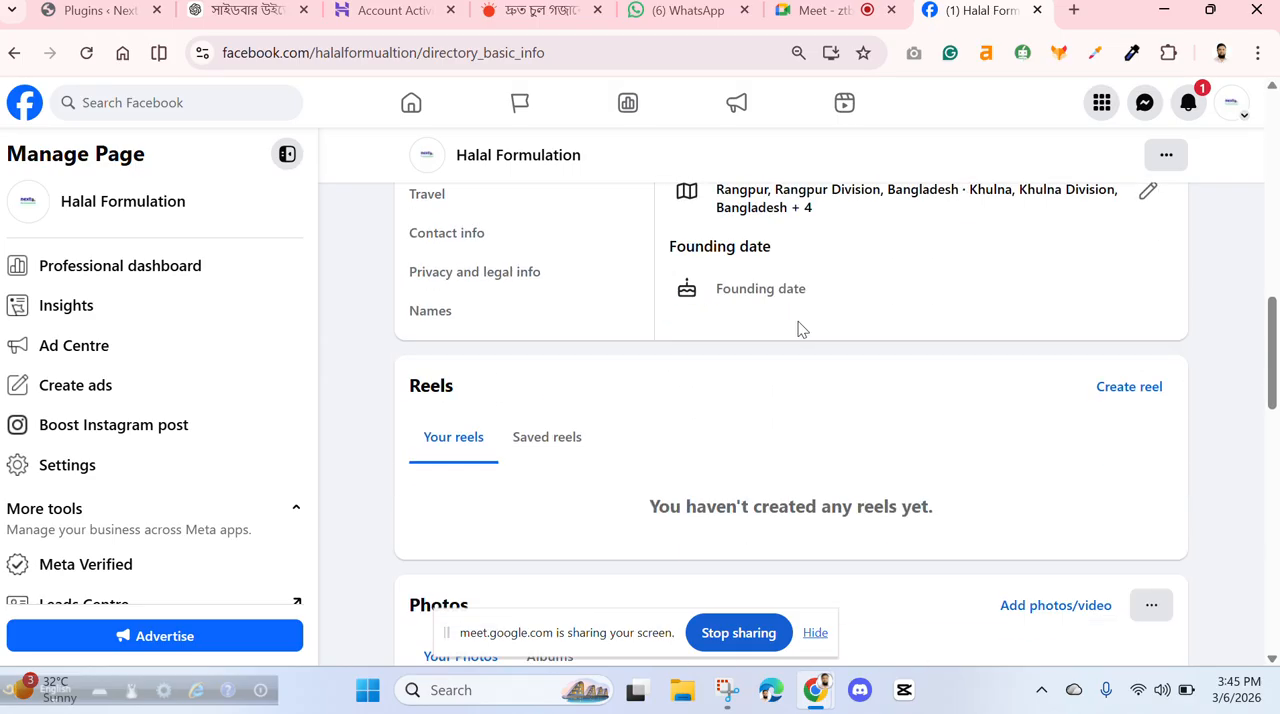
click(689, 292)
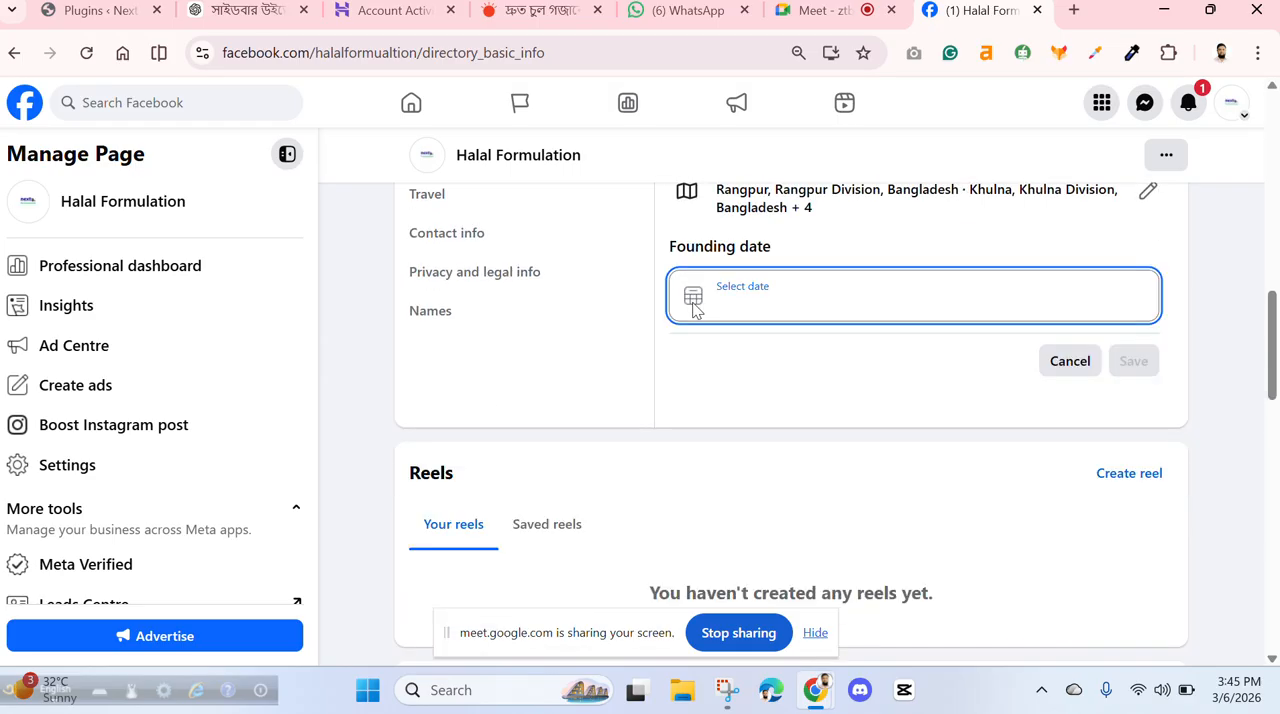
click(693, 297)
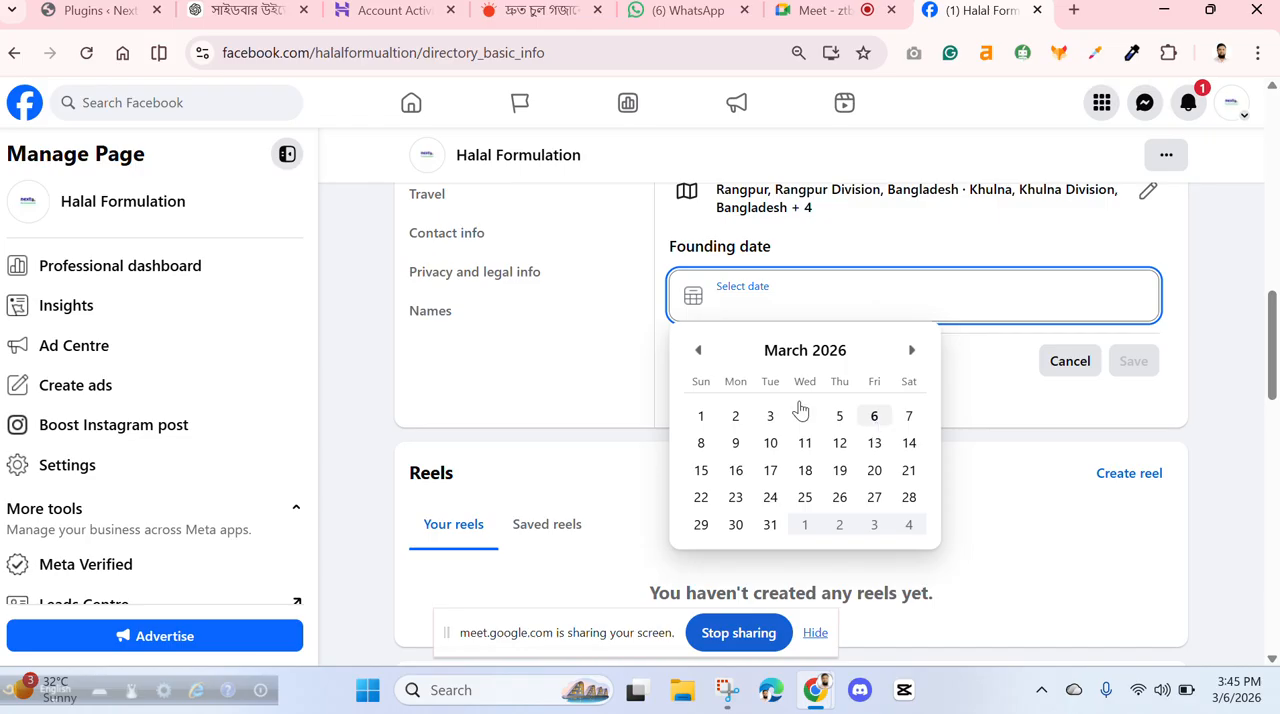
click(700, 352)
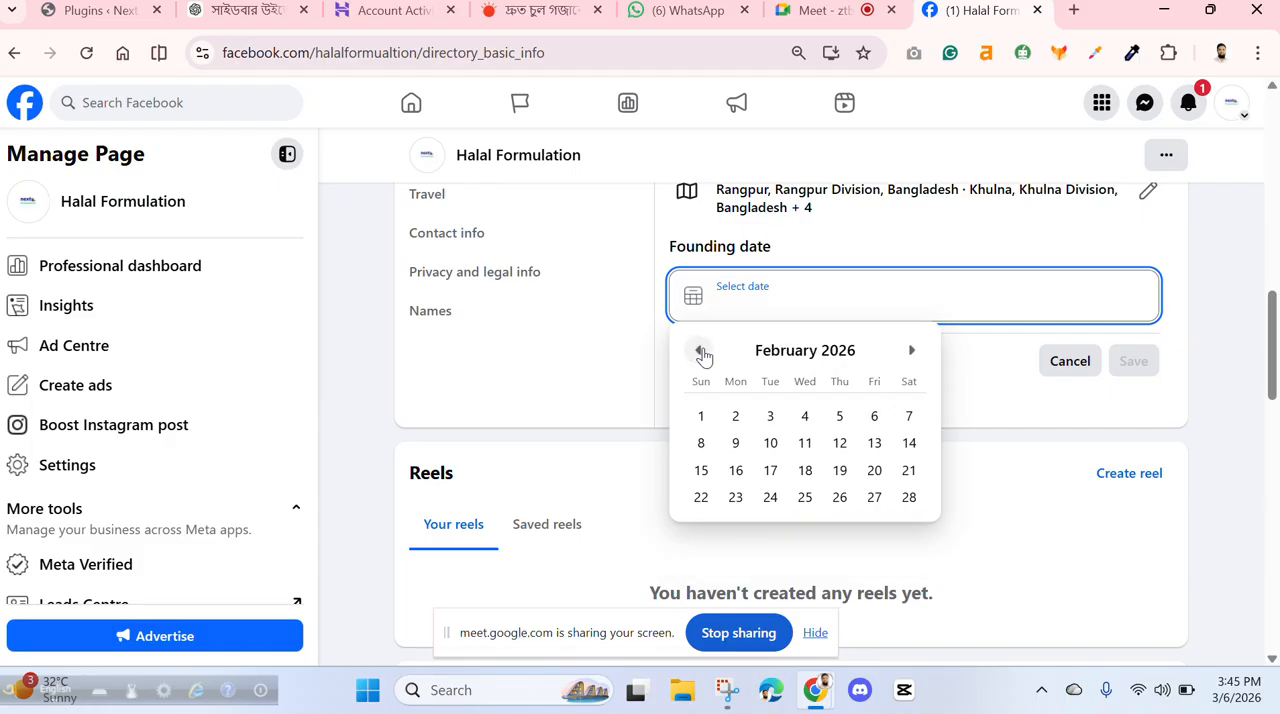
click(874, 497)
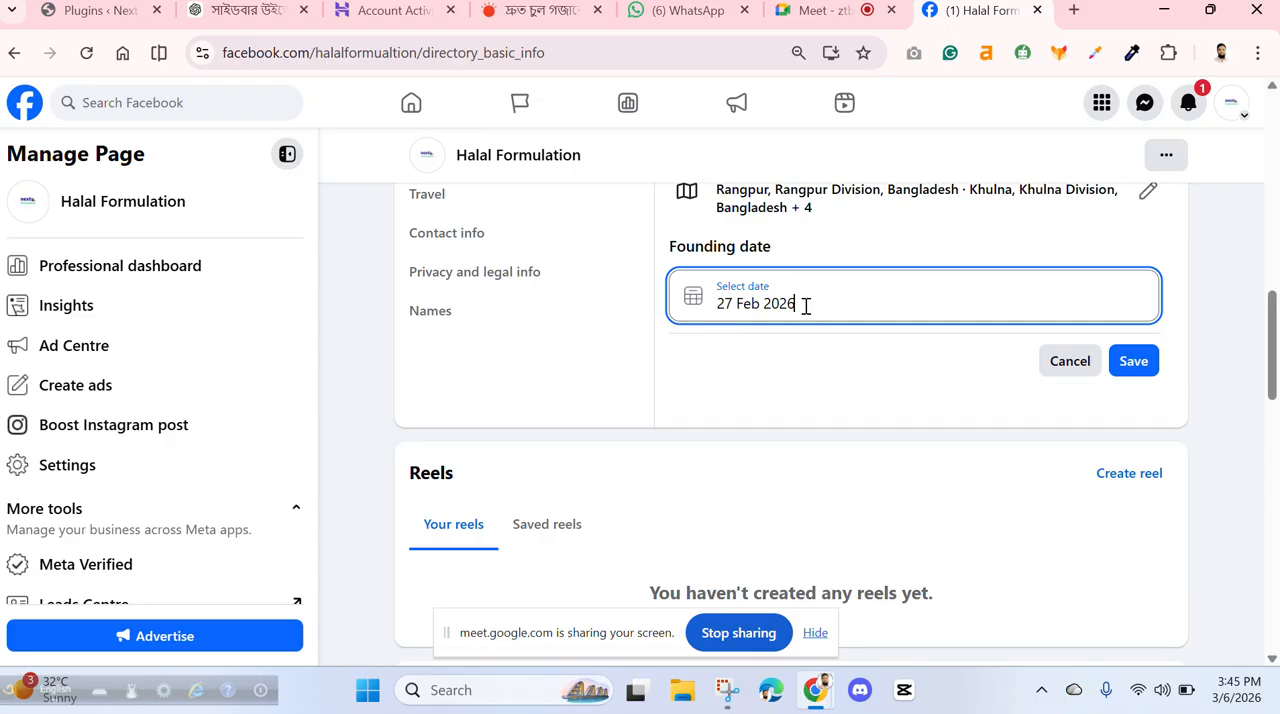
- Change the page's founding date to 17 Jun 2026
click(692, 302)
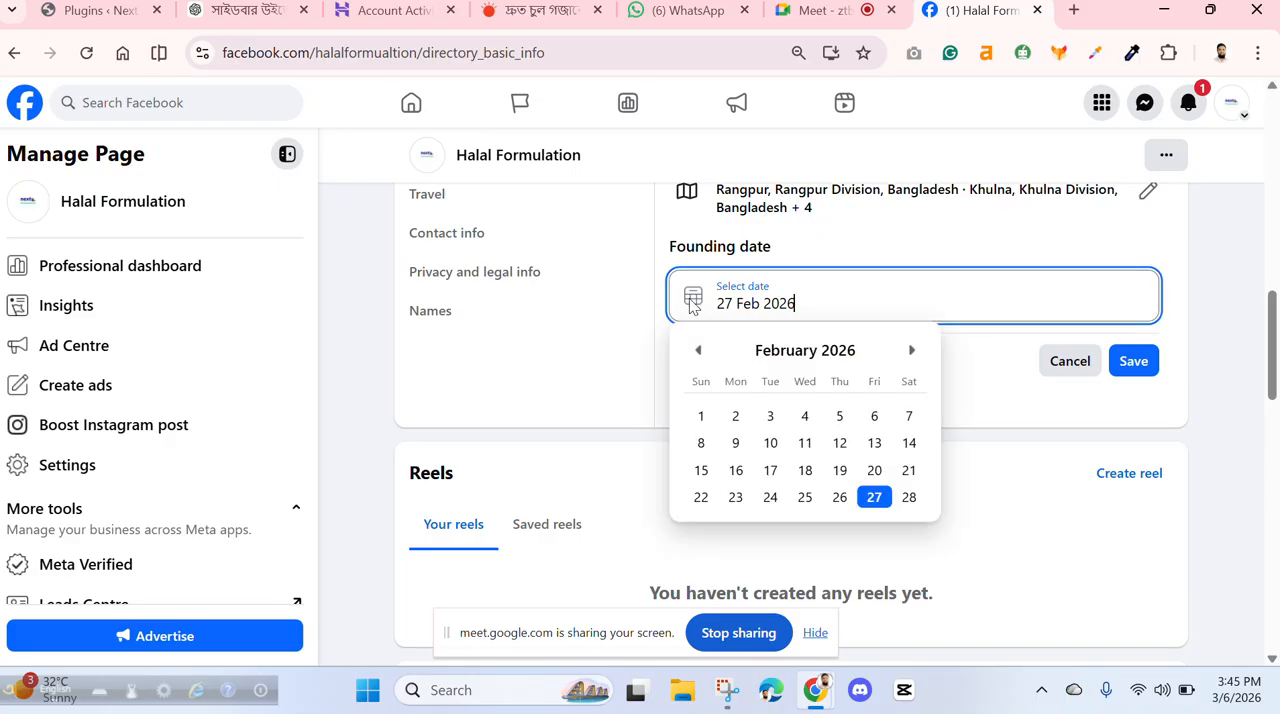
click(911, 351)
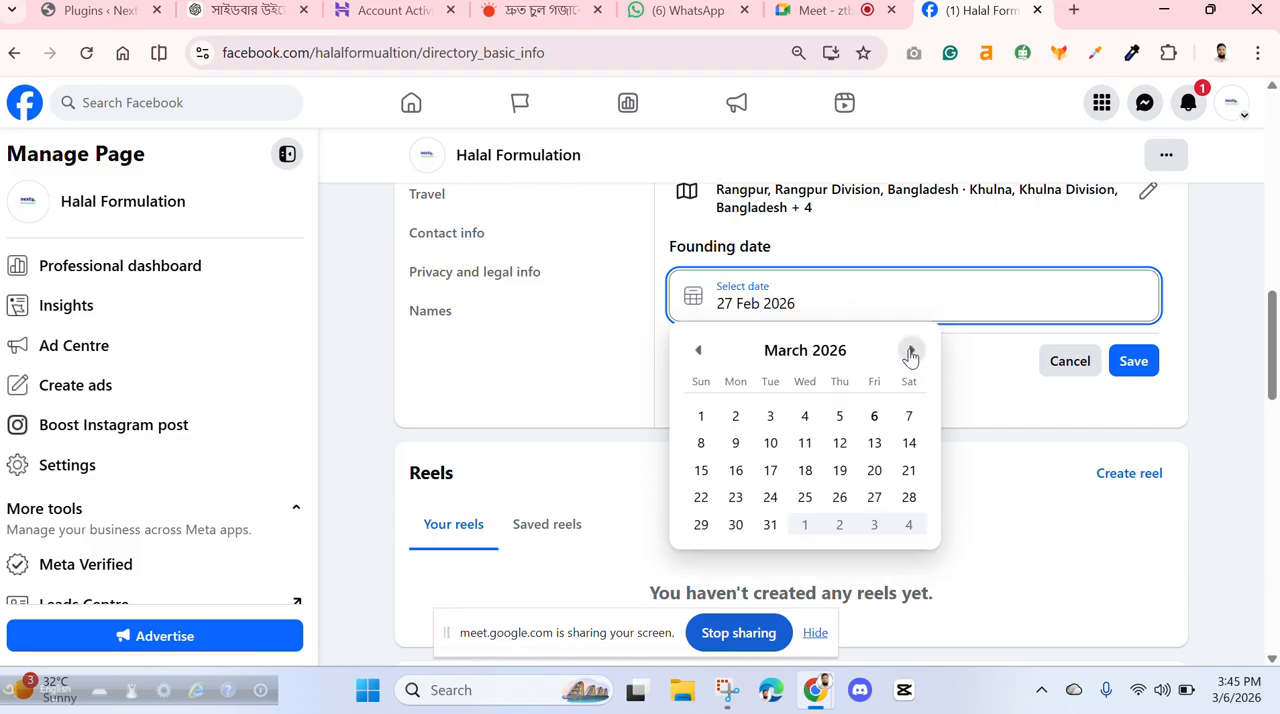
click(911, 351)
click(911, 351)
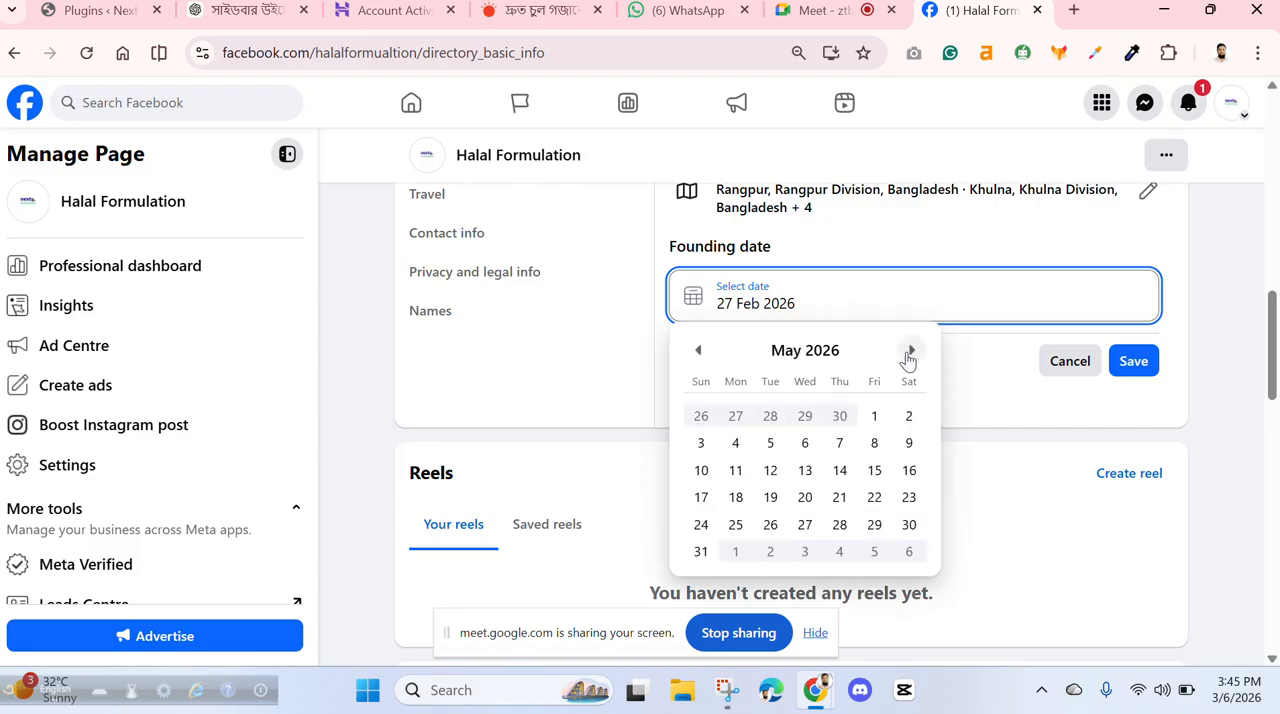
click(697, 351)
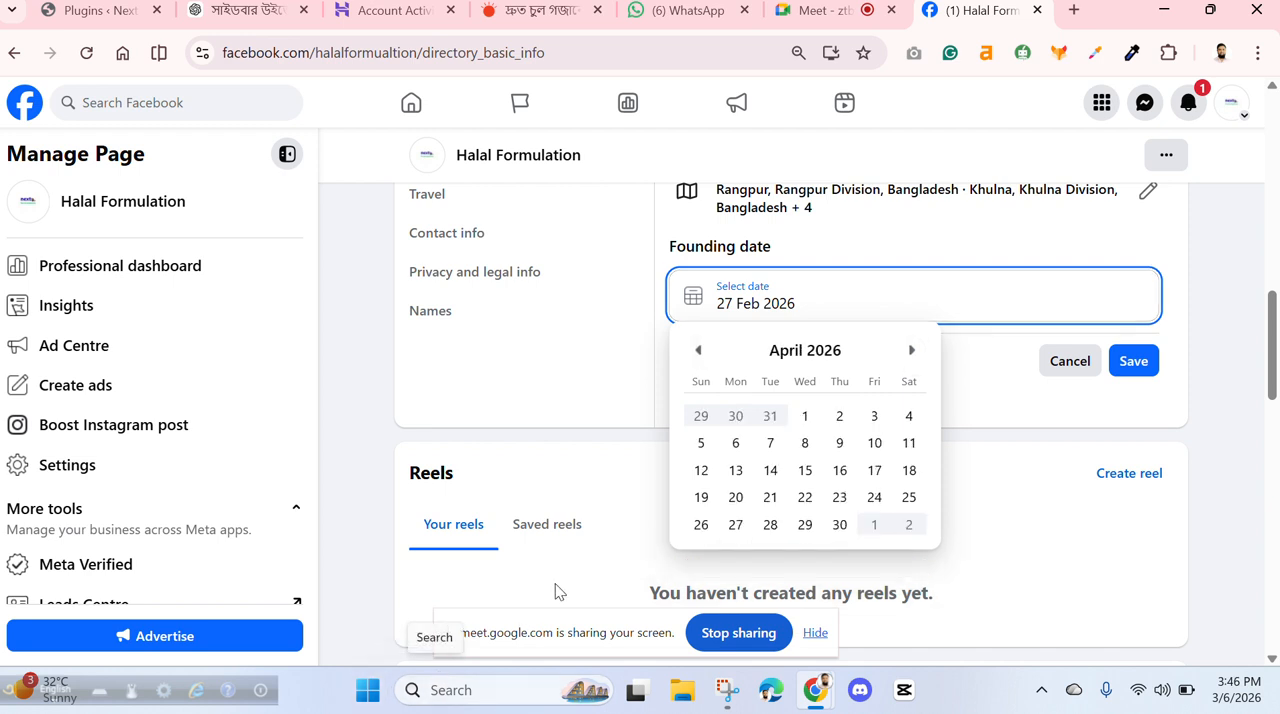
triple_click(823, 350)
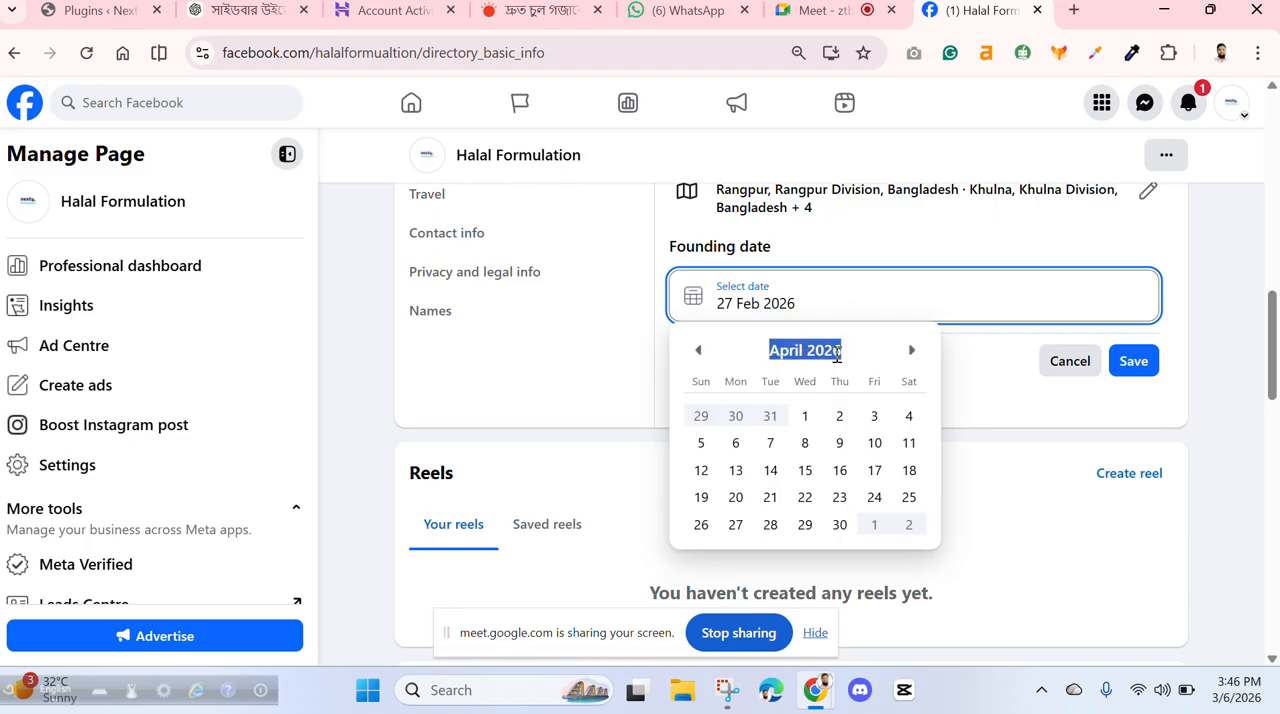
click(830, 359)
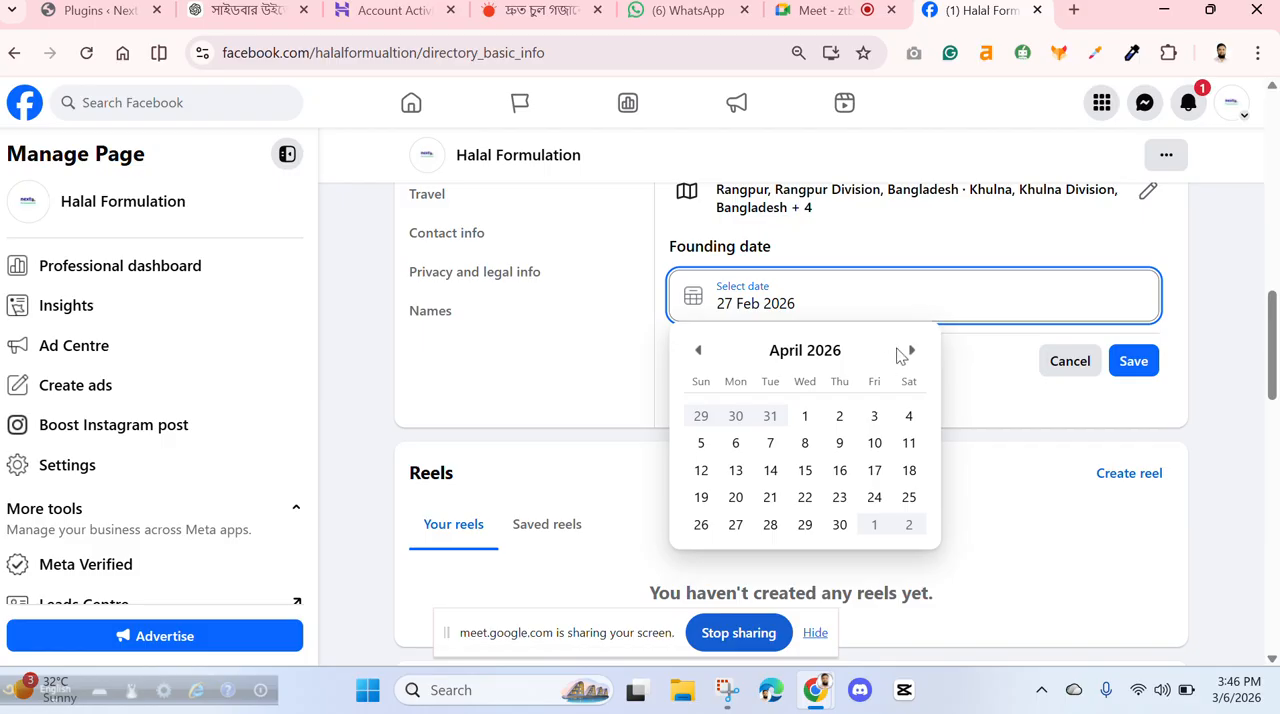
click(910, 352)
click(910, 356)
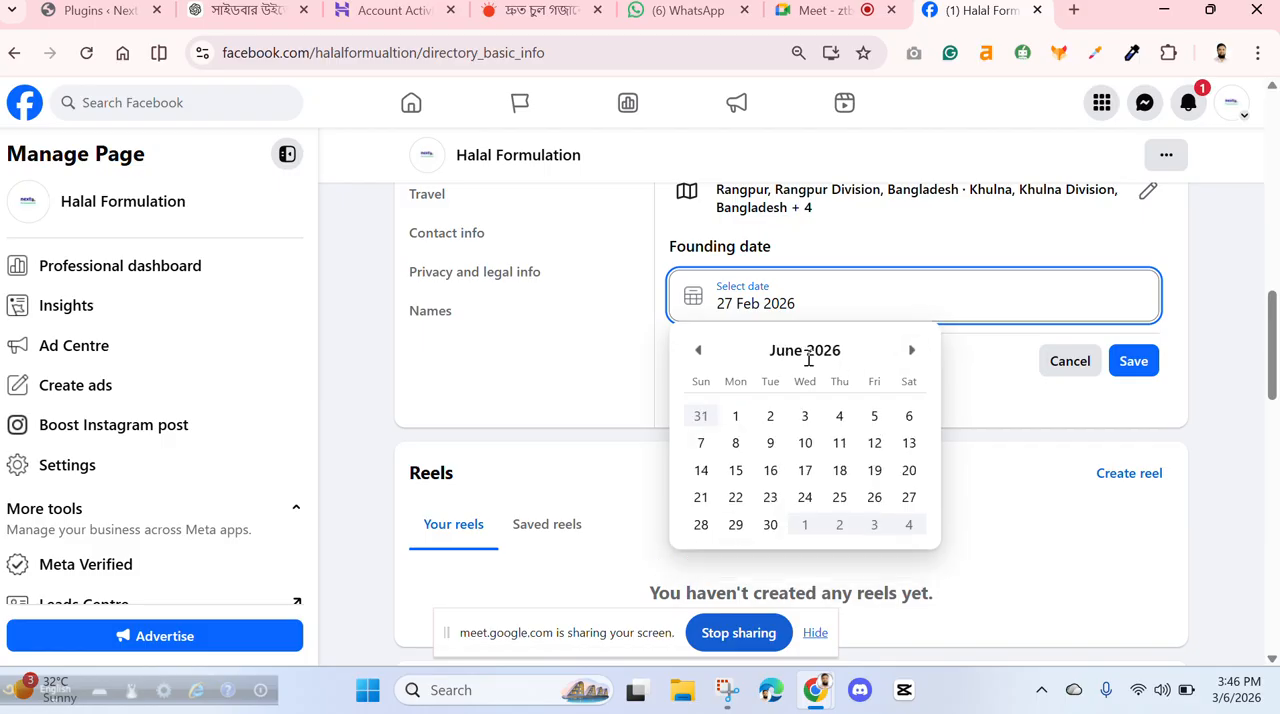
double_click(704, 338)
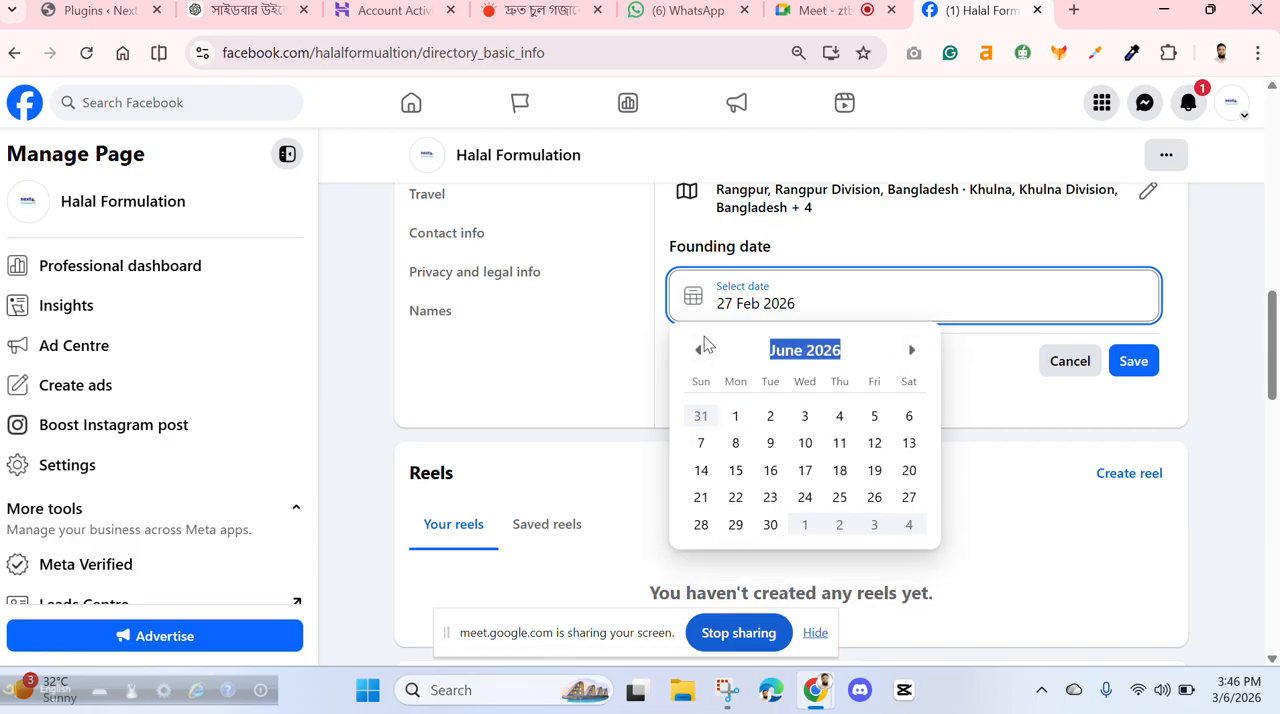
click(818, 291)
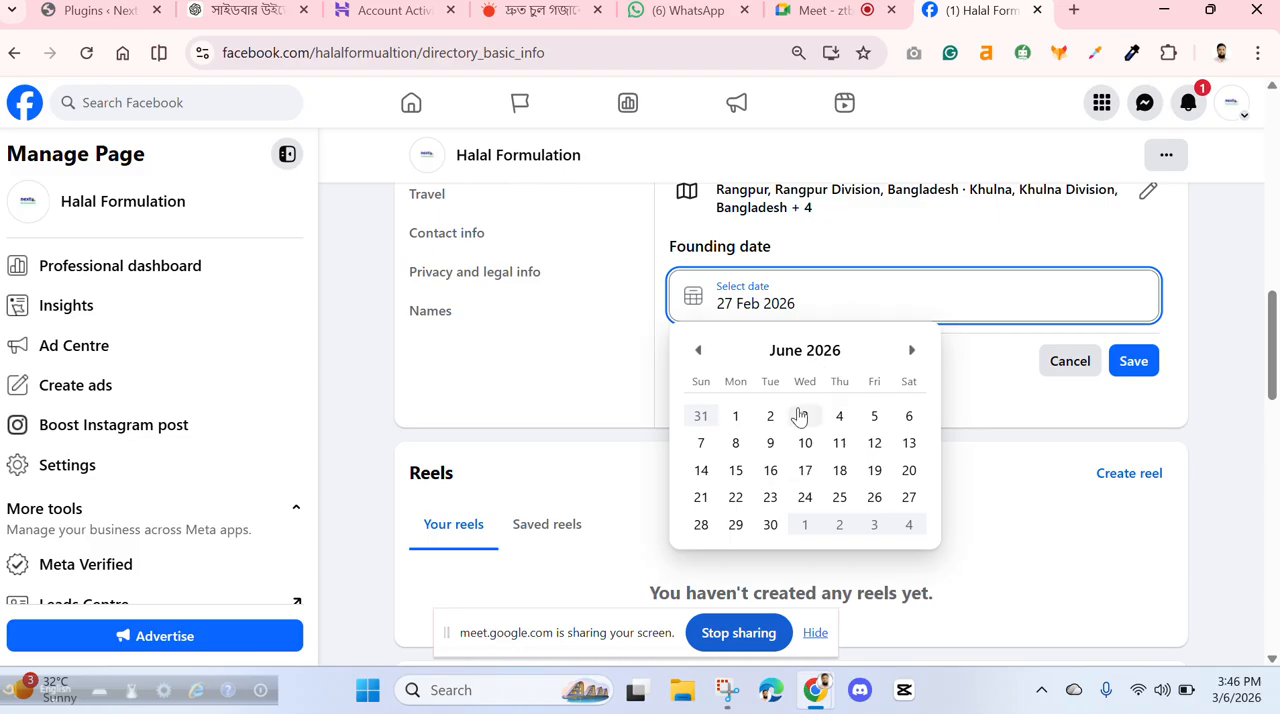
click(804, 471)
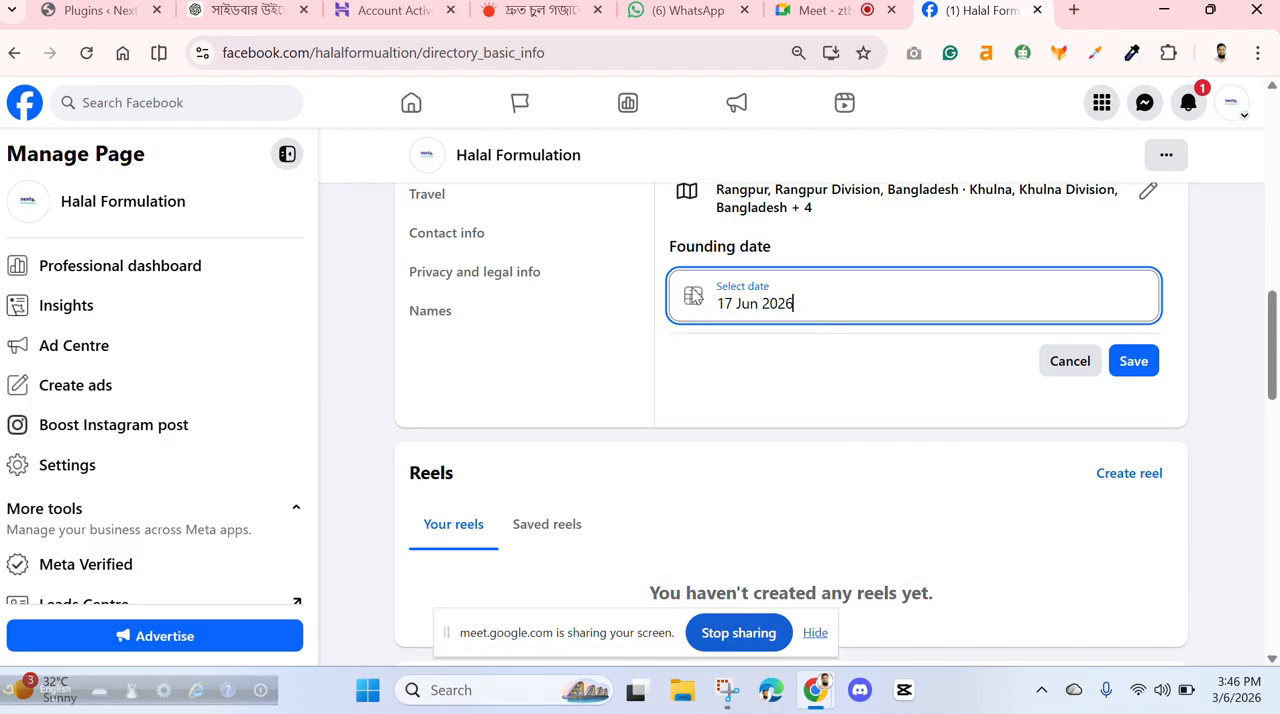
- Set the page's founding date to 27 Feb 2026 and save it
click(694, 297)
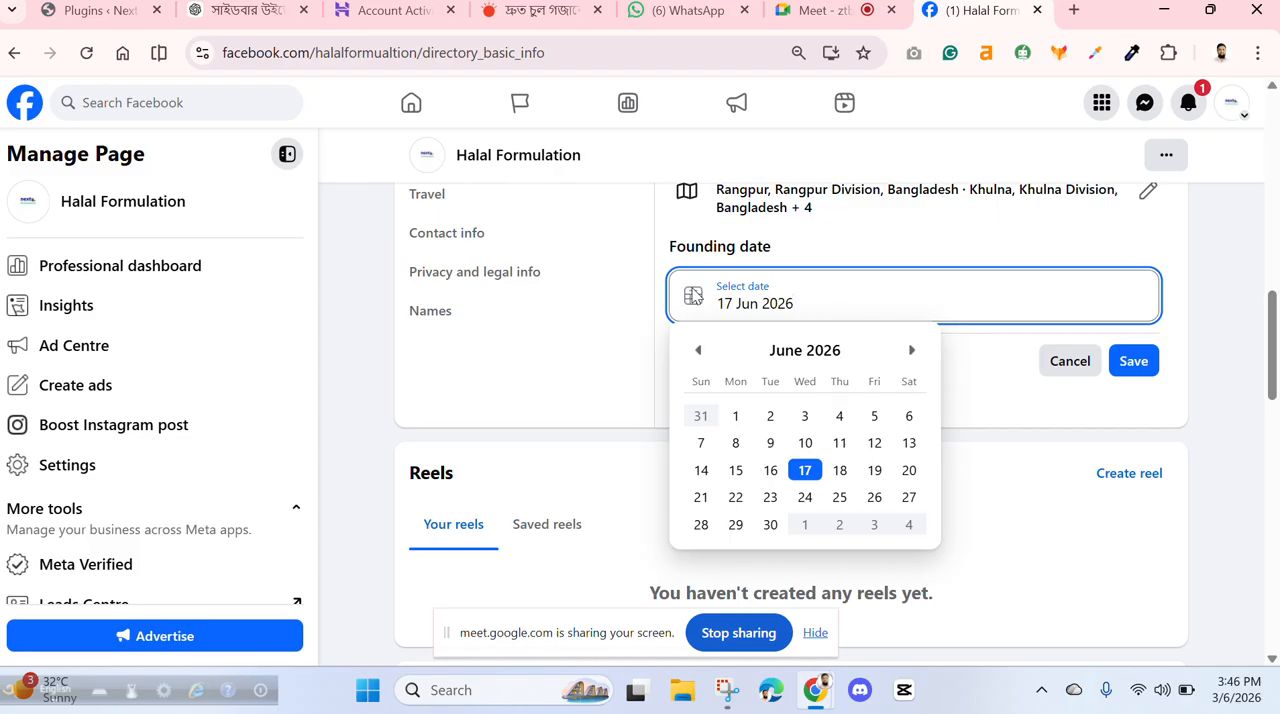
click(698, 351)
click(698, 351)
click(698, 351)
click(698, 351)
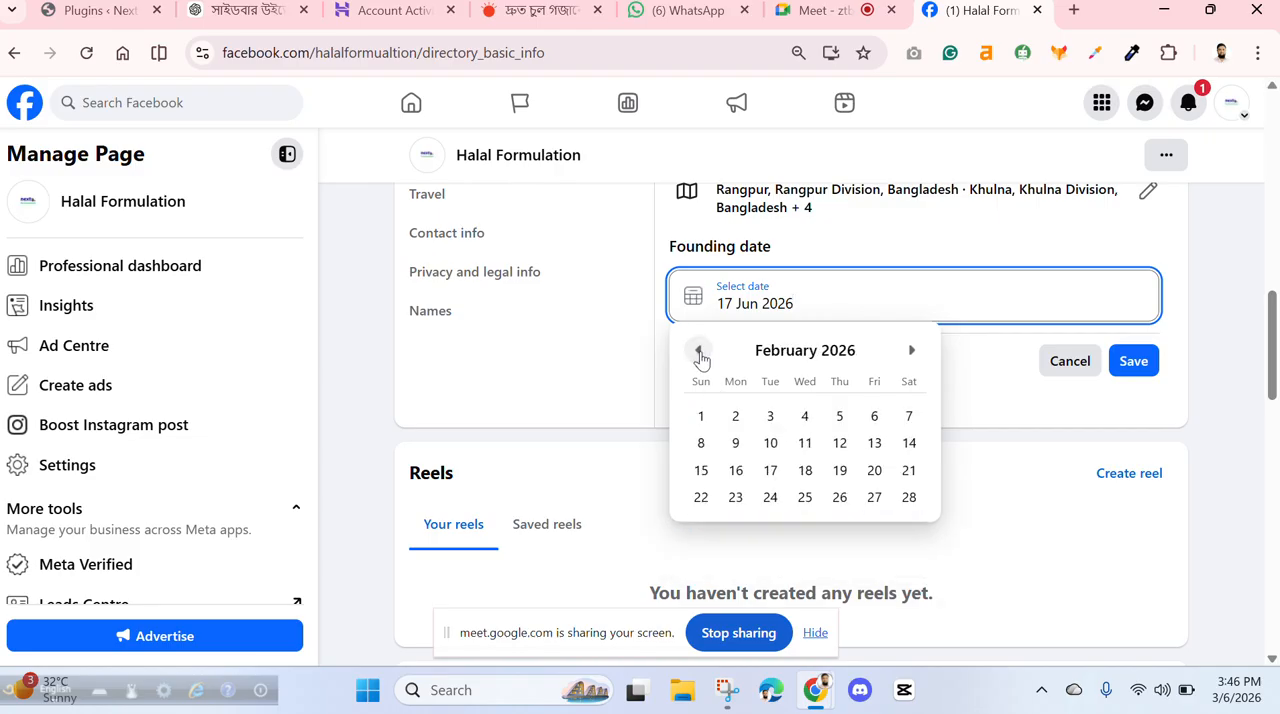
click(874, 497)
click(1131, 362)
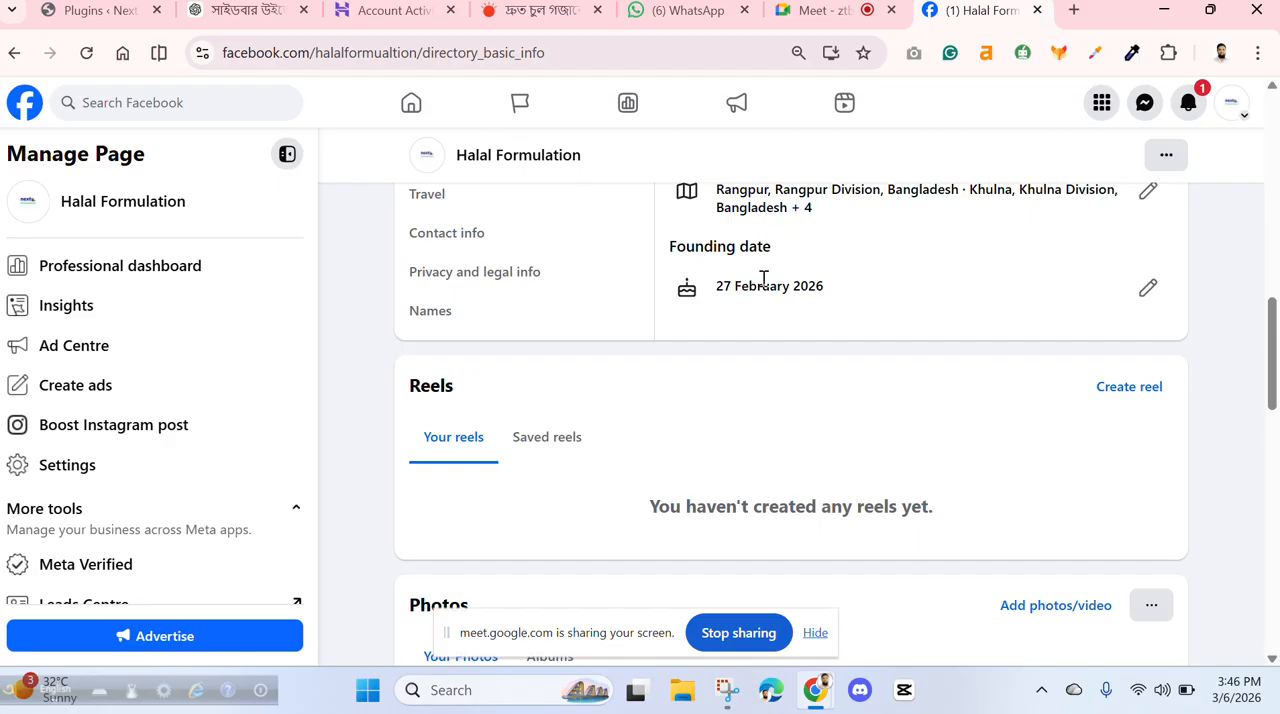
- Check the website links listed in the page's About information
scroll(412, 230, up, 5)
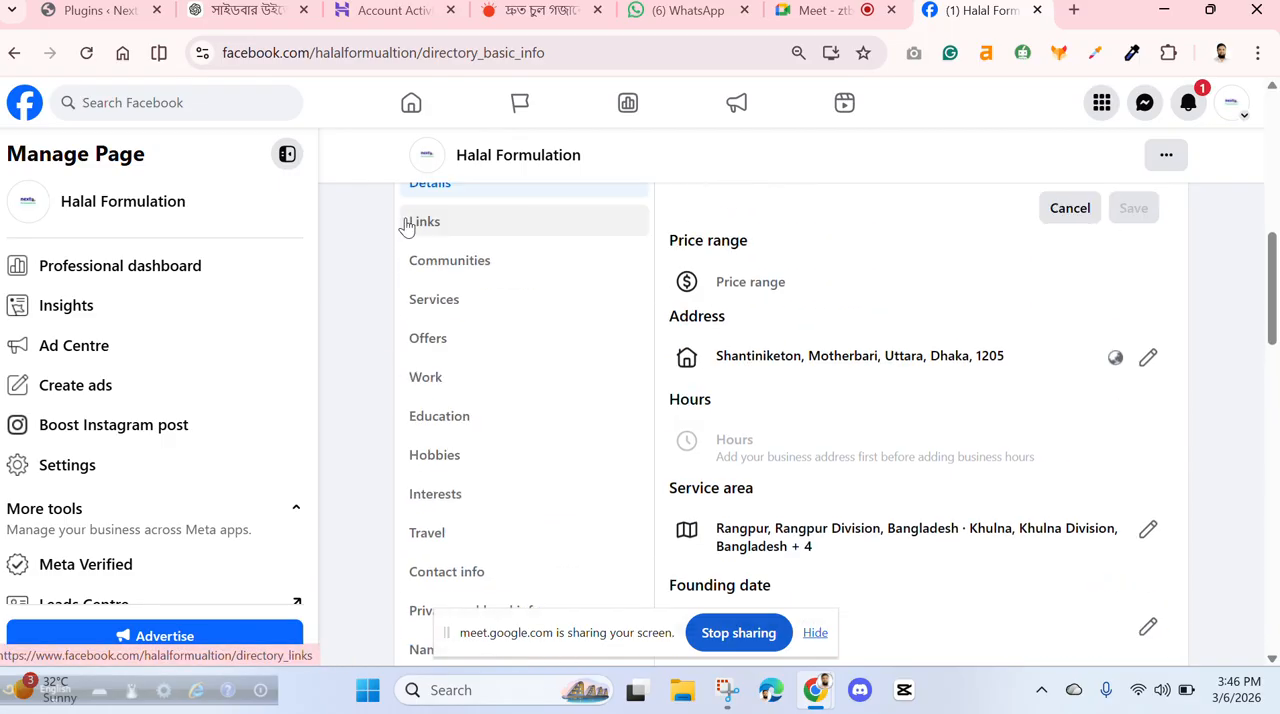
scroll(420, 240, down, 2)
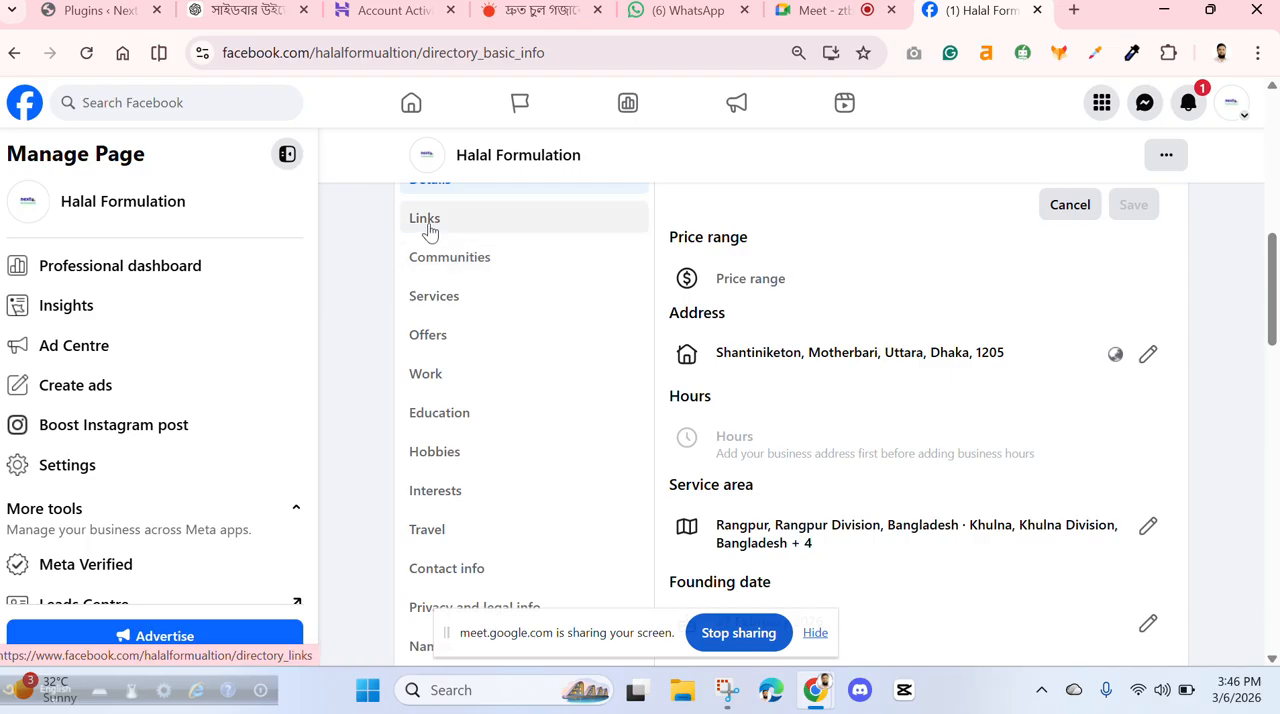
click(428, 222)
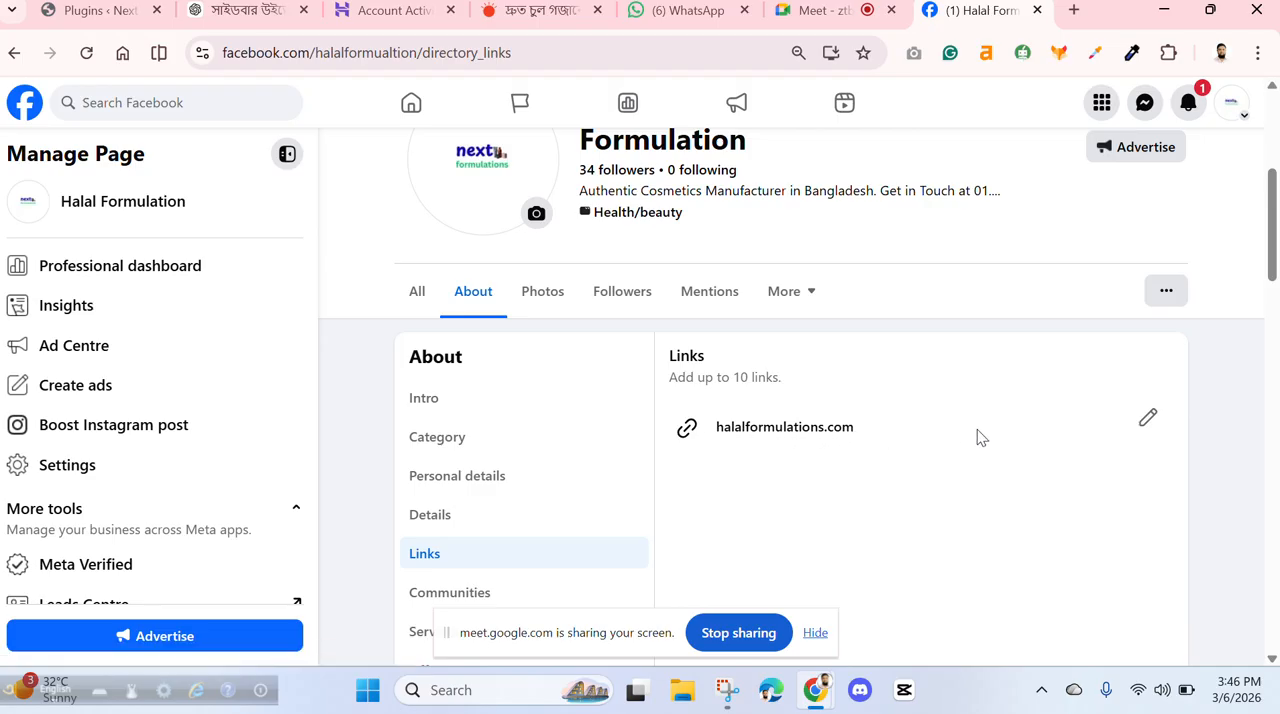
scroll(1120, 437, down, 2)
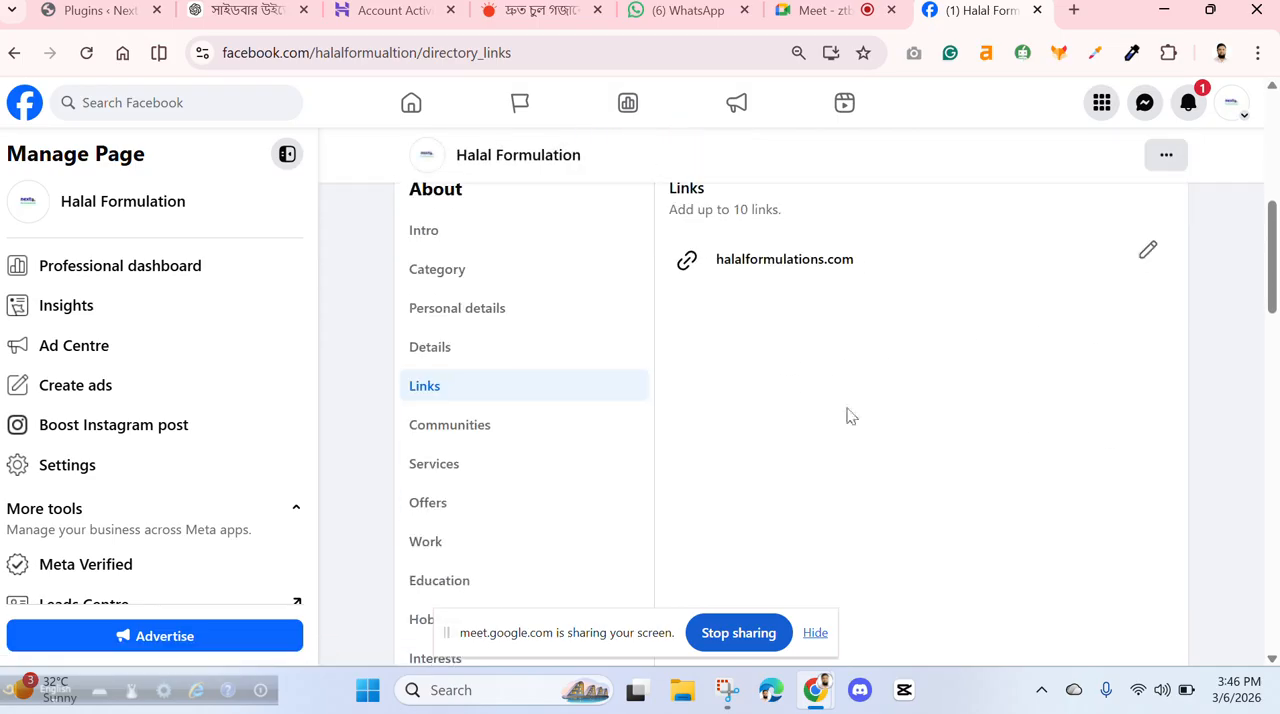
- Try to add a favourite Facebook group by searching for "vesoj" under Communities, and cancel the entry
click(472, 425)
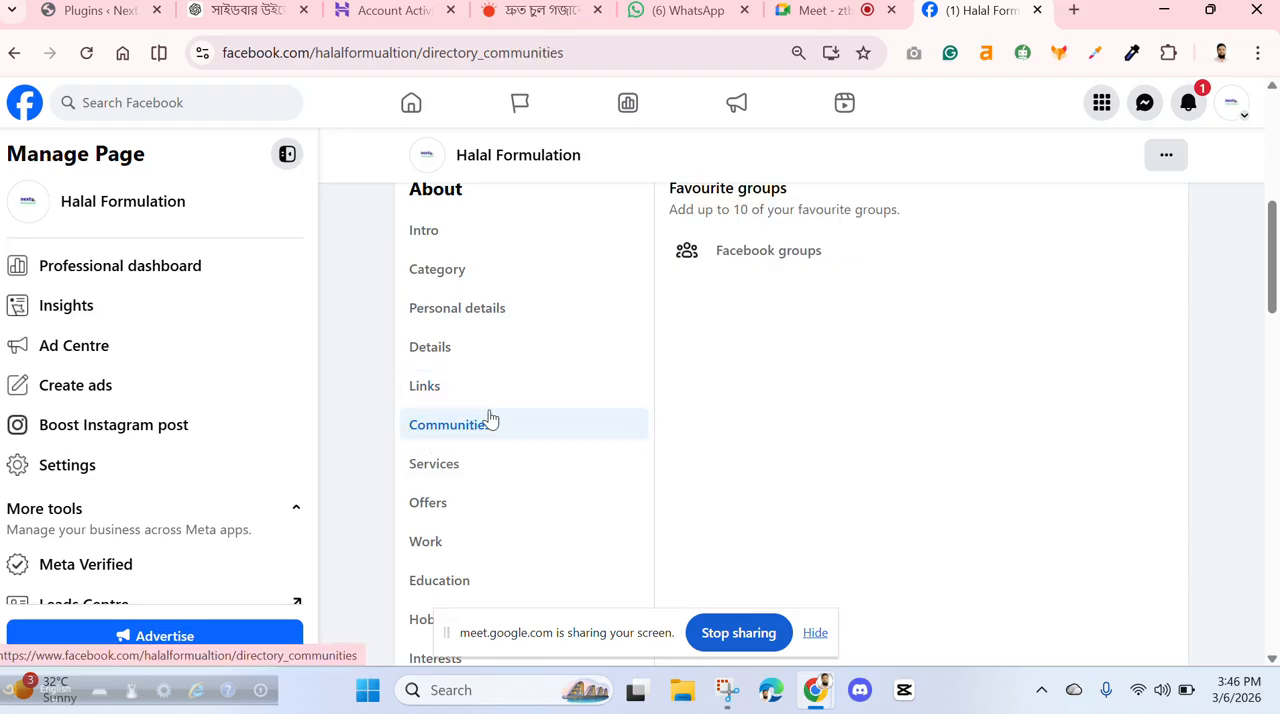
click(686, 257)
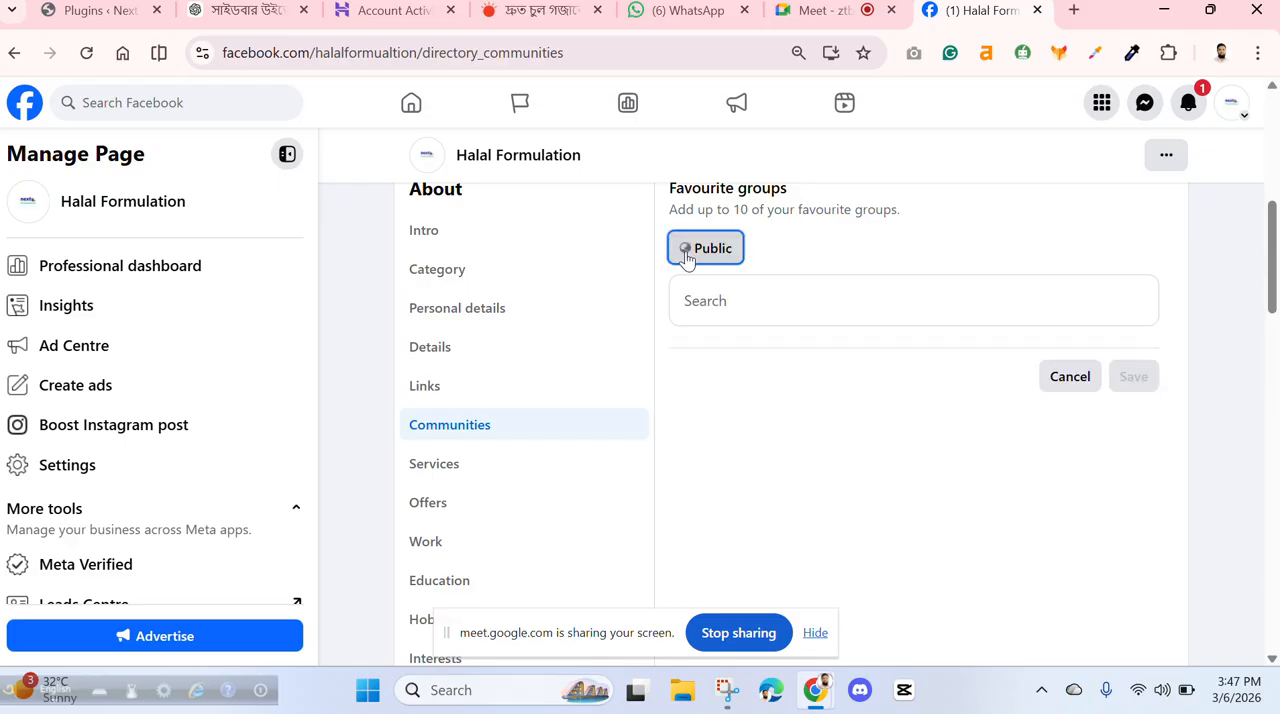
click(763, 302)
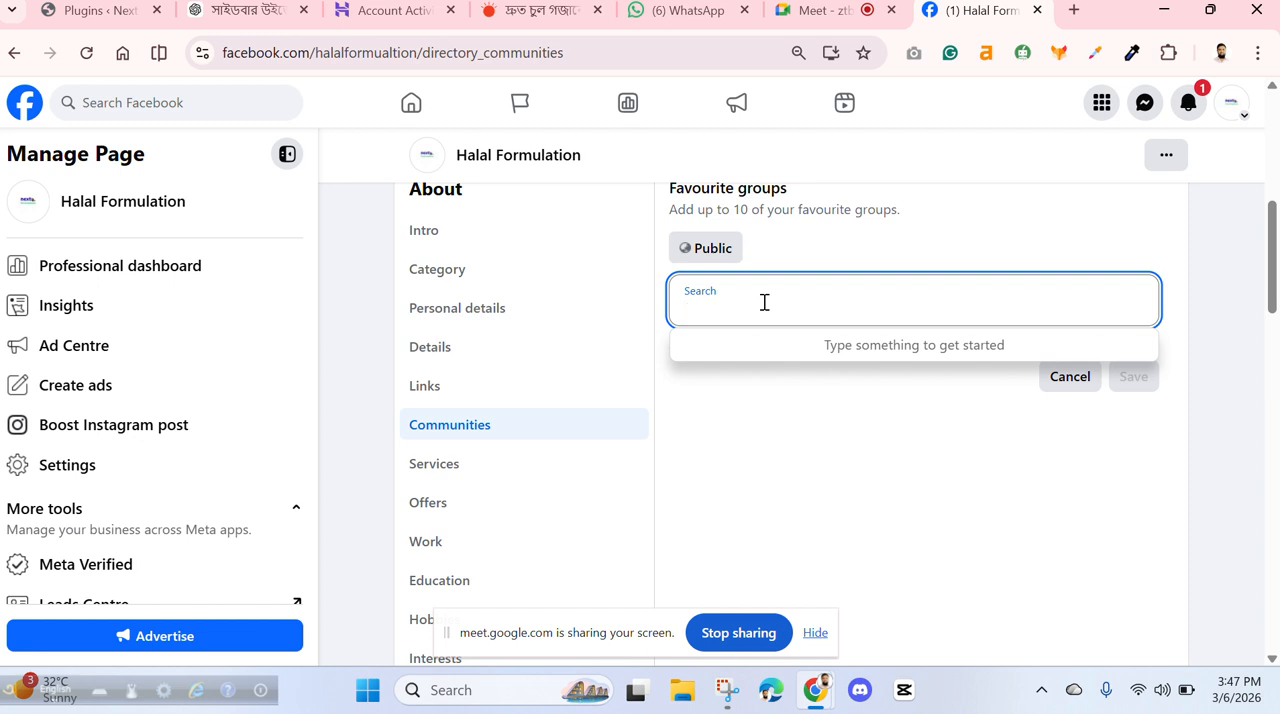
text(veso)
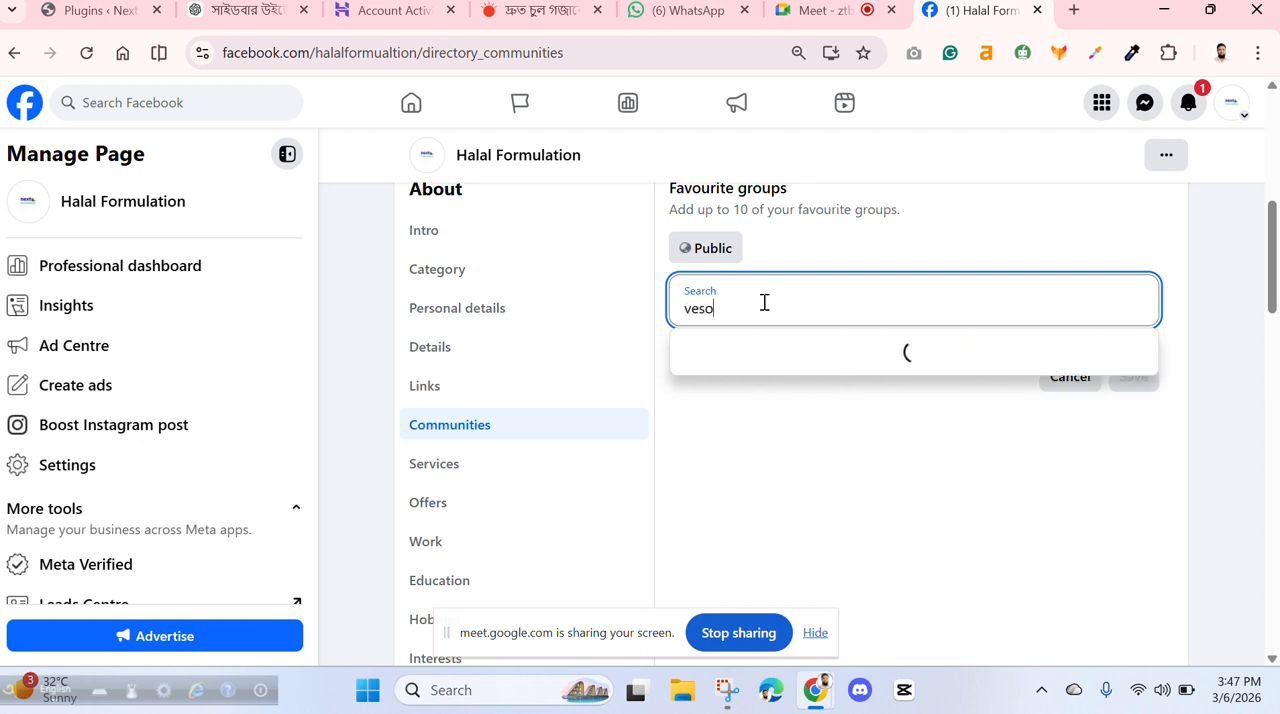
text(j)
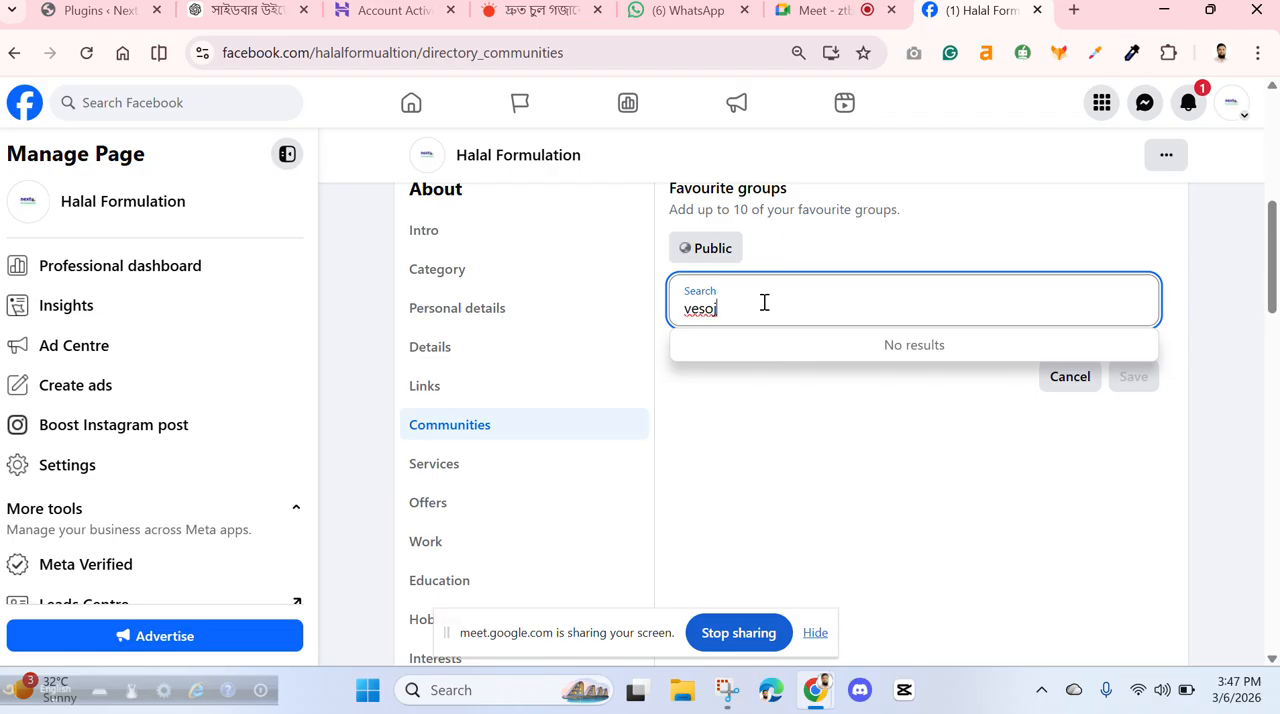
click(855, 401)
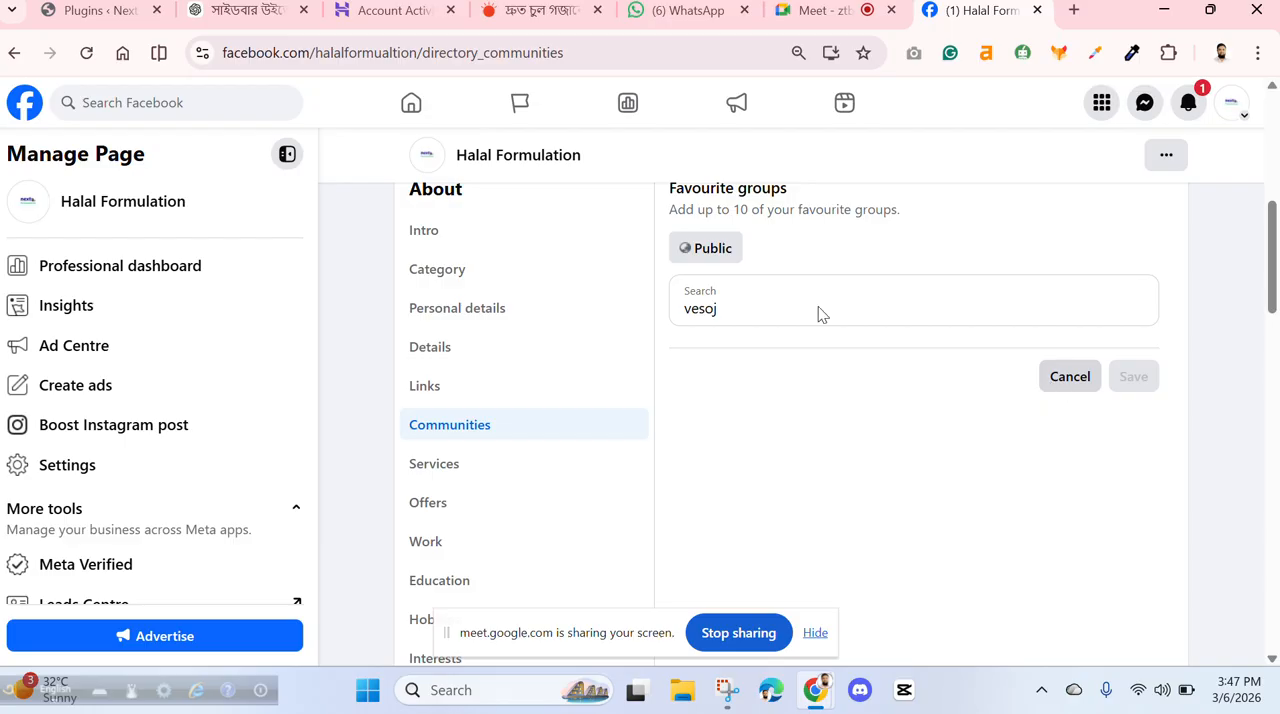
click(1068, 377)
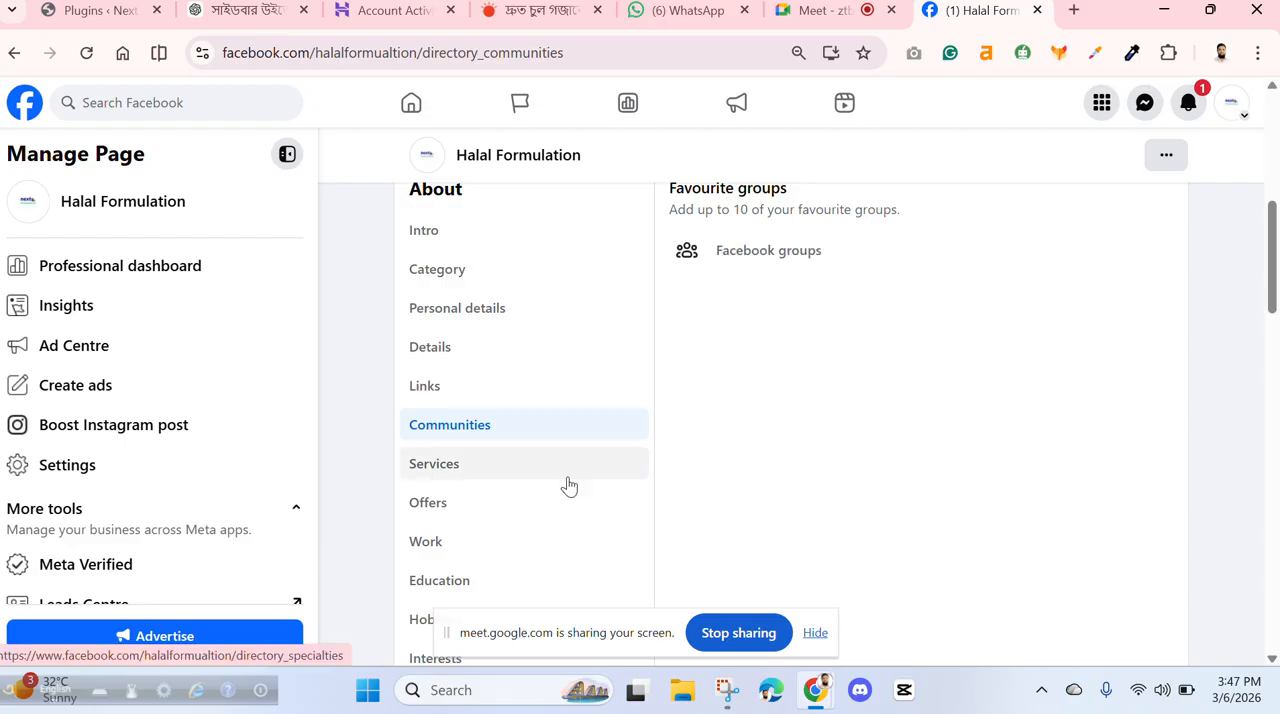
- Check the specialities and credentials fields in the Services section of the page's About information
click(453, 476)
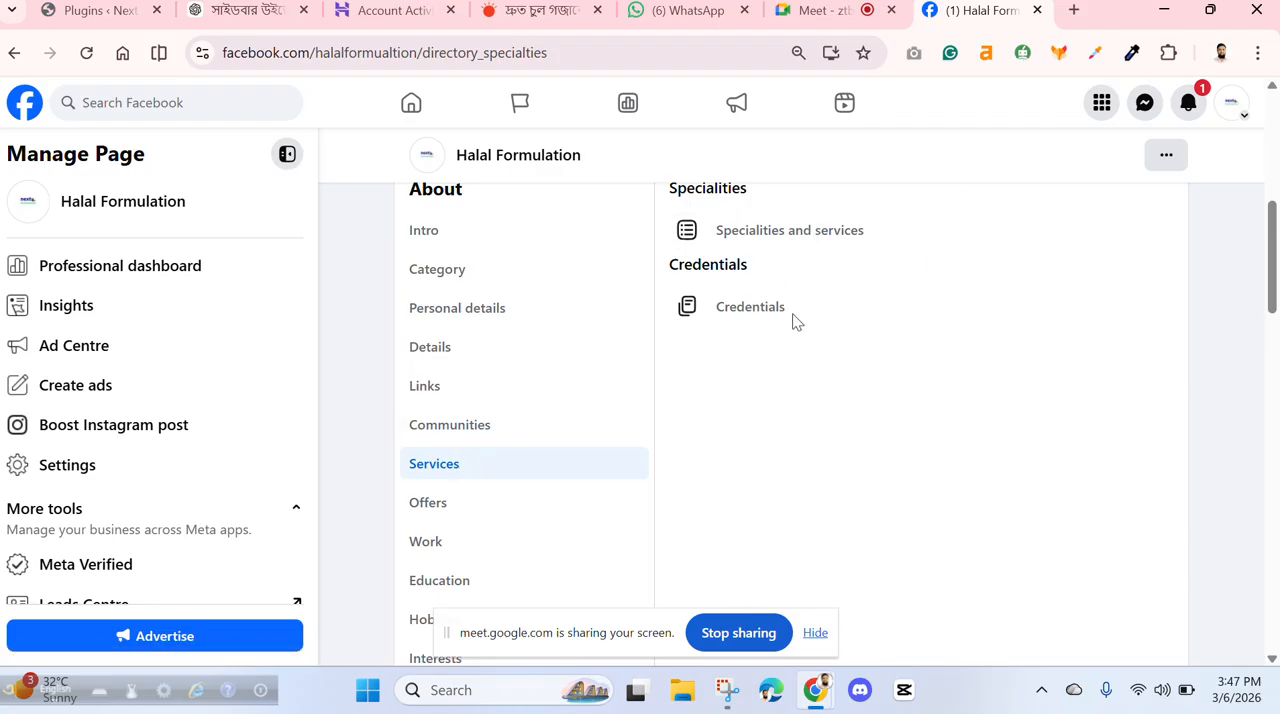
scroll(586, 357, down, 3)
scroll(500, 330, up, 1)
scroll(485, 306, up, 1)
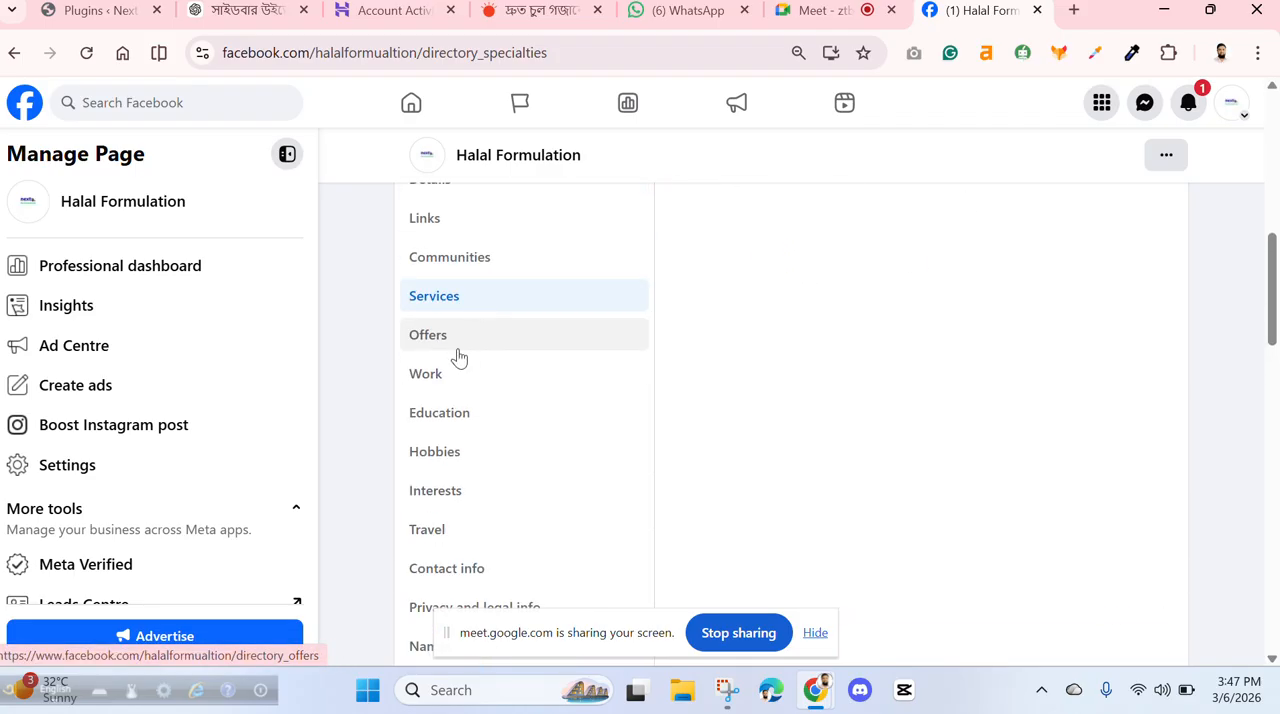
- Start a promotion under Offers titled "upto 10% off" and enter a discount code made of the owner's name and 10
click(440, 338)
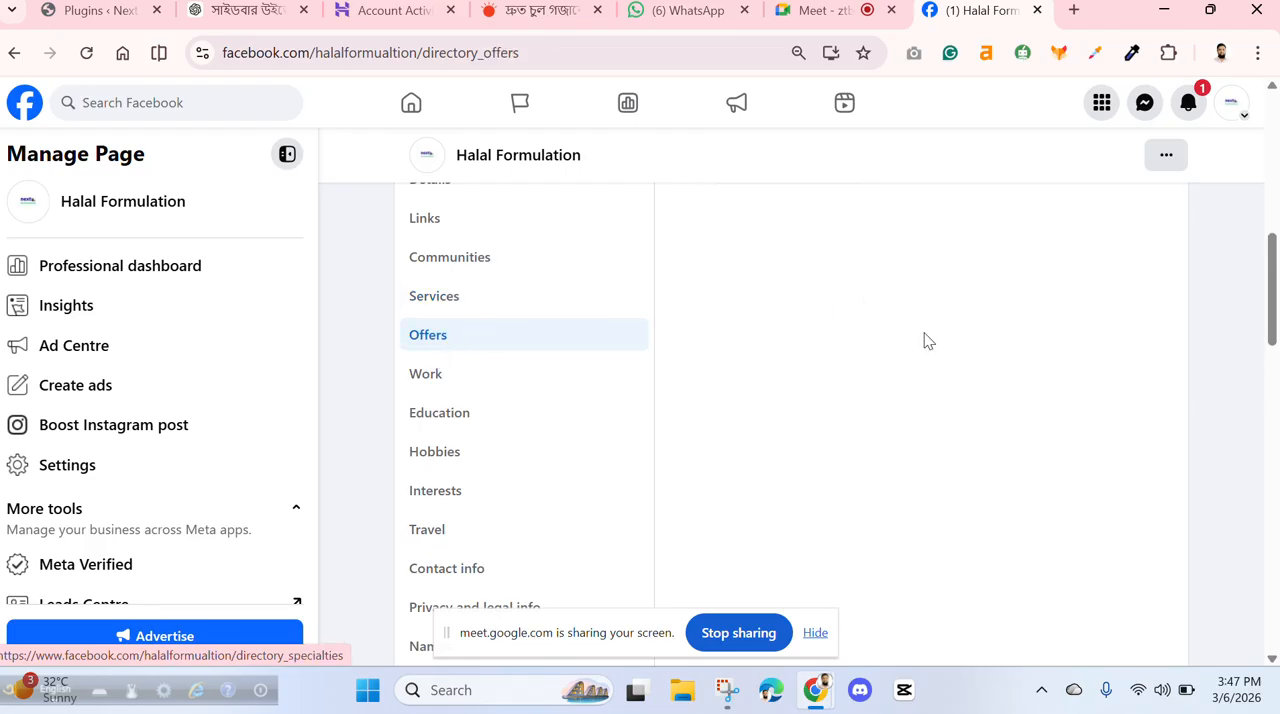
scroll(940, 355, up, 3)
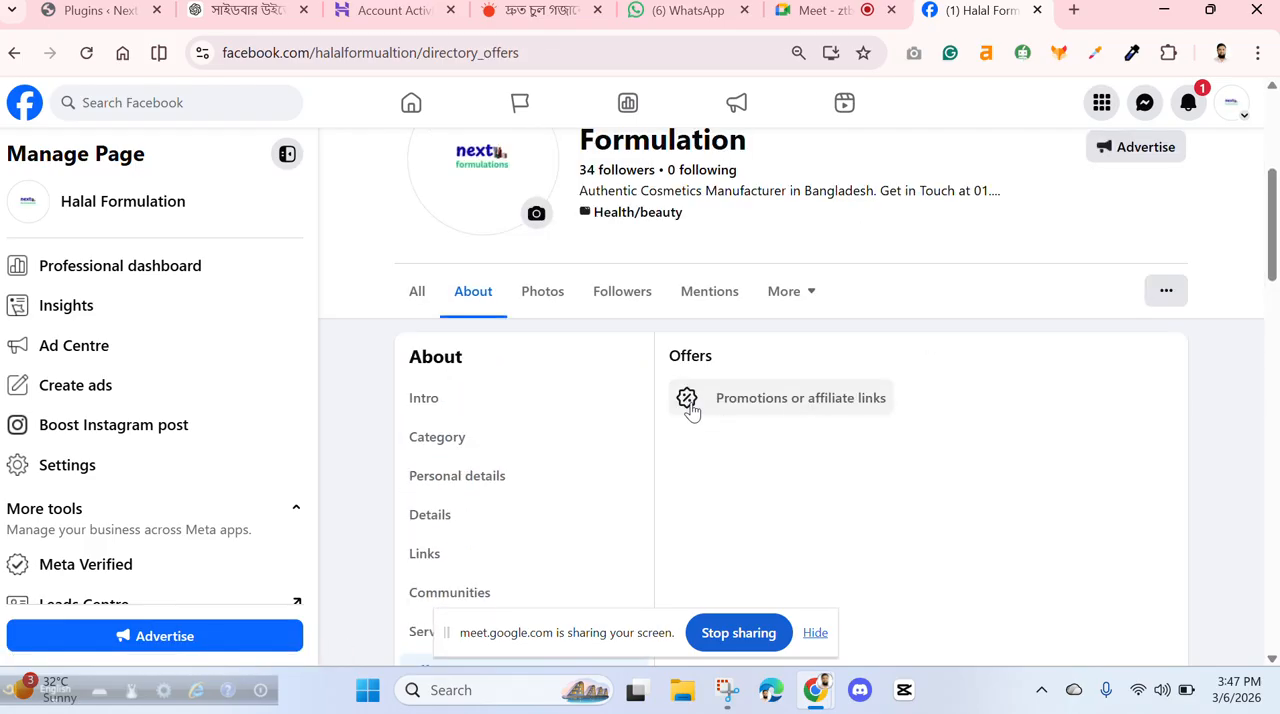
click(686, 402)
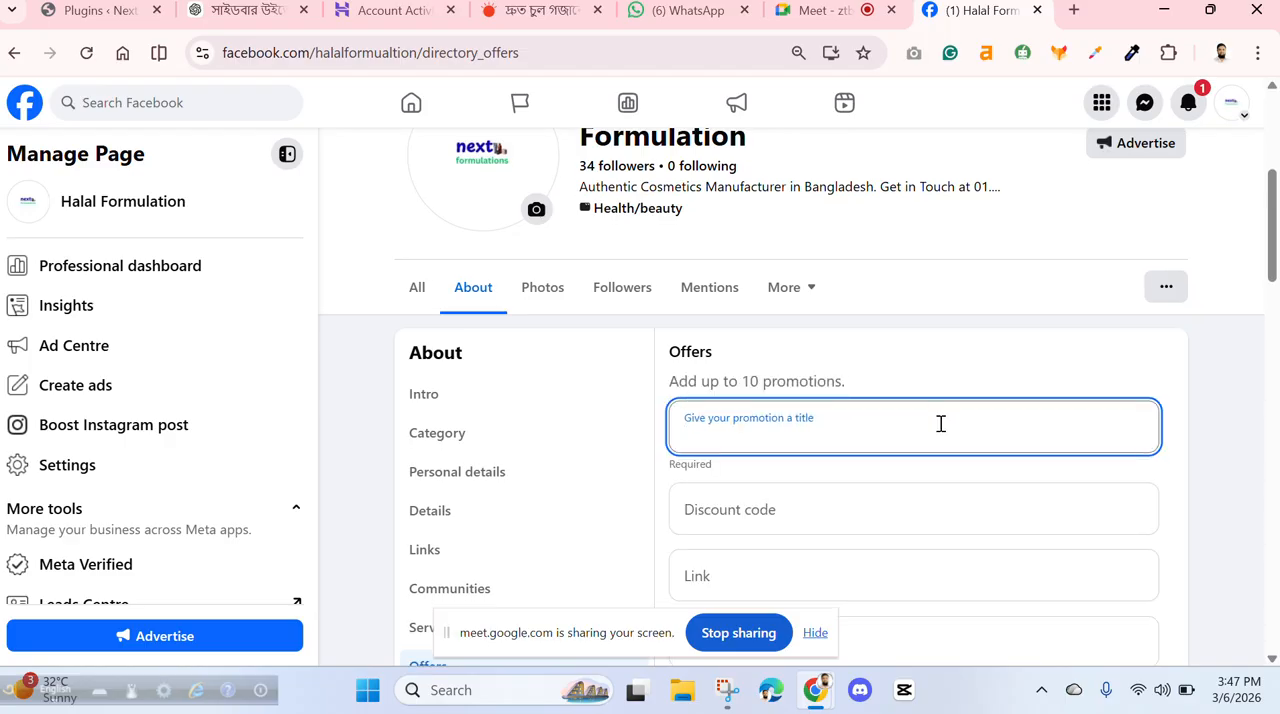
scroll(941, 424, down, 2)
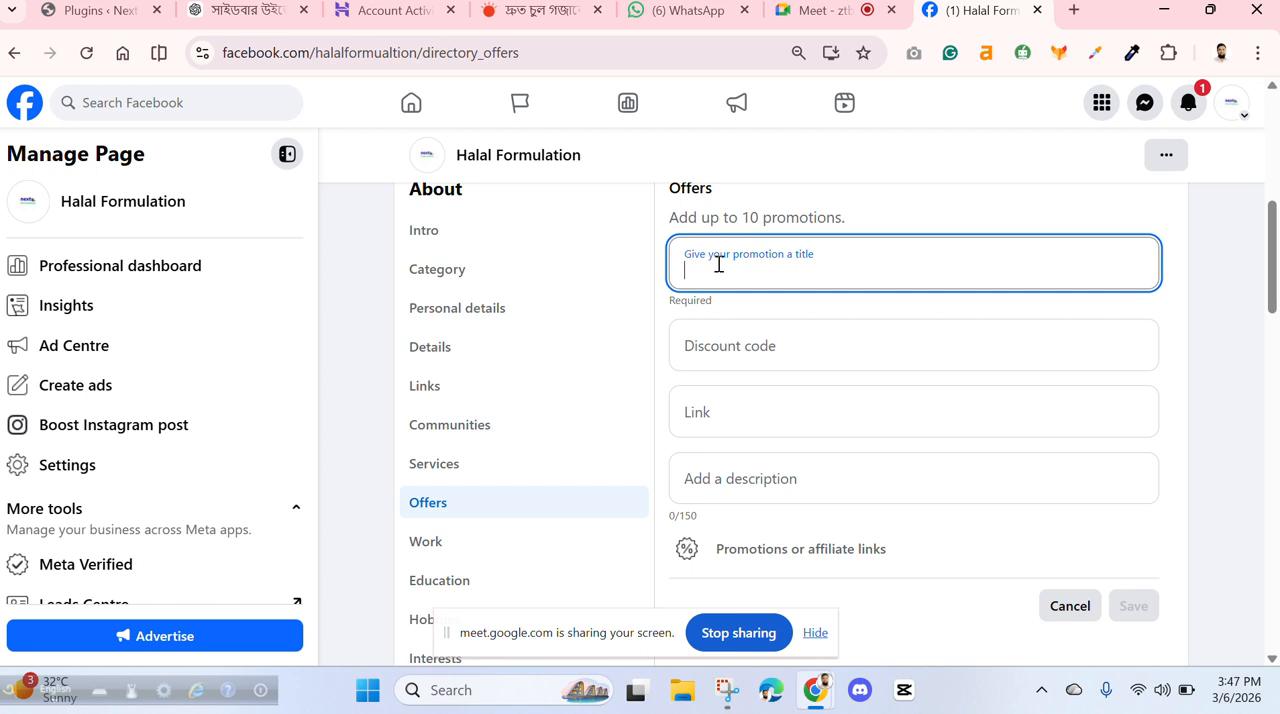
text(u)
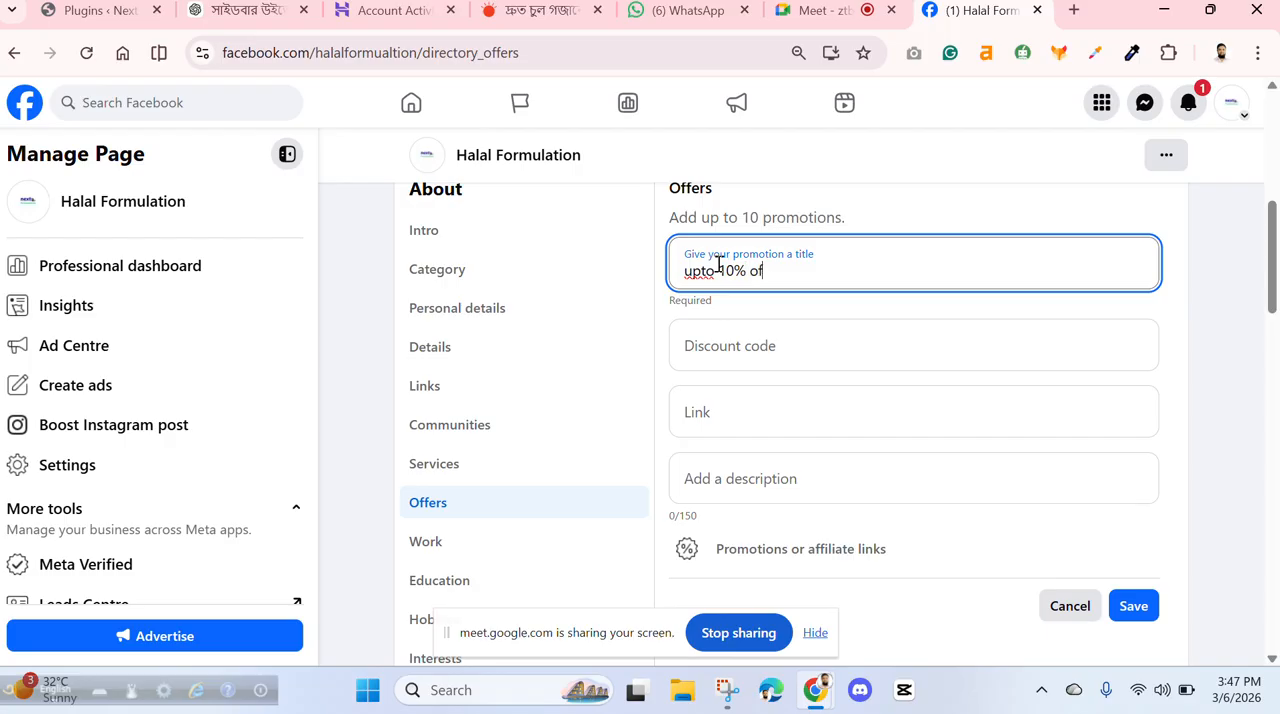
click(728, 348)
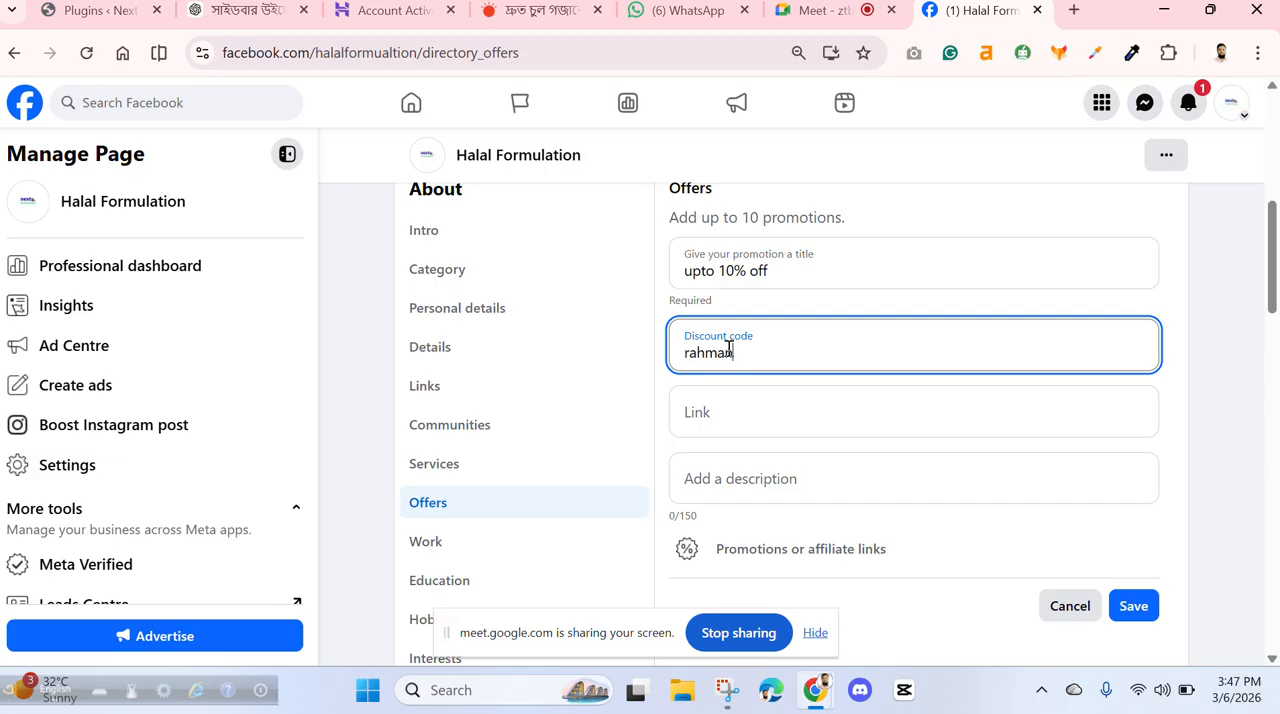
text(rahman10)
click(95, 12)
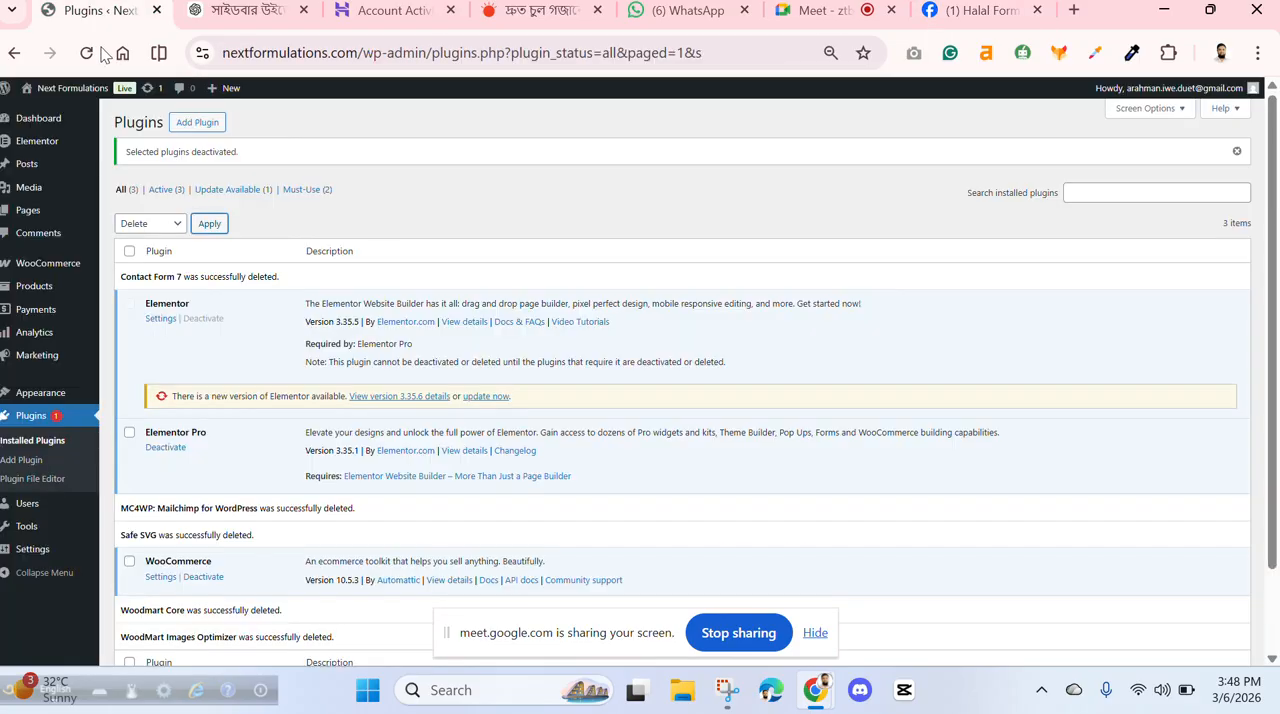
right_click(337, 57)
click(311, 52)
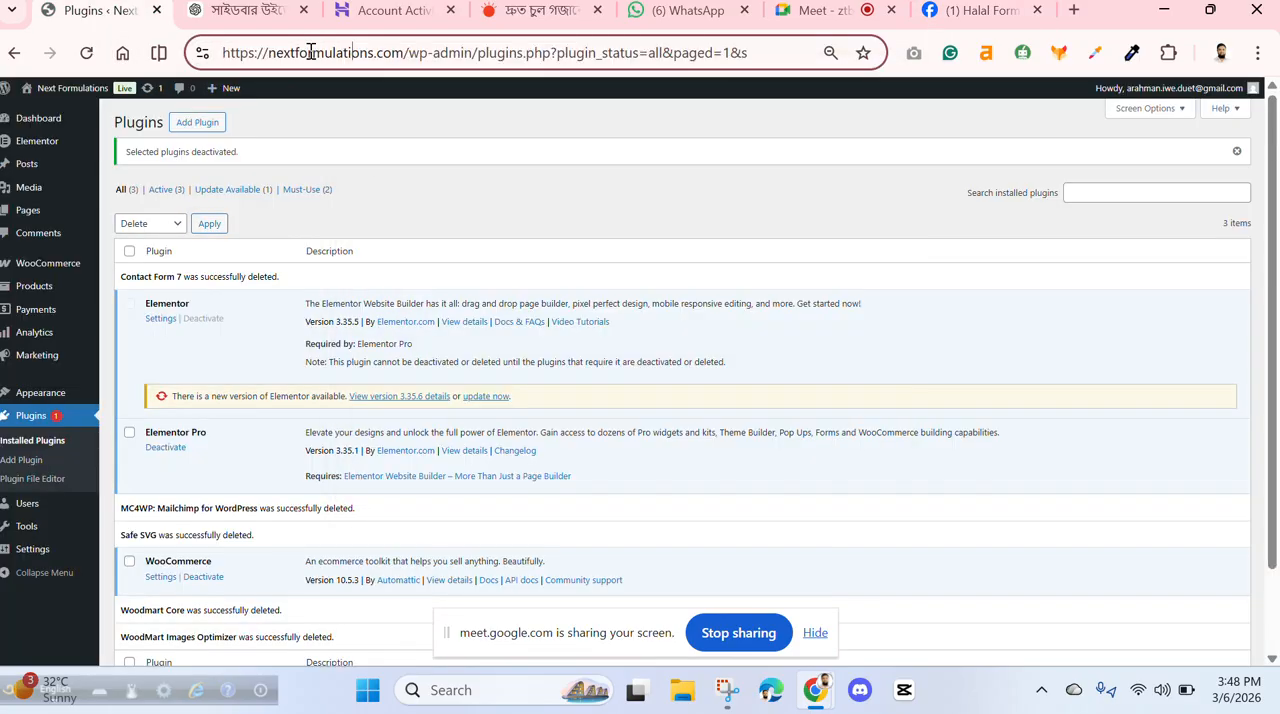
double_click(311, 52)
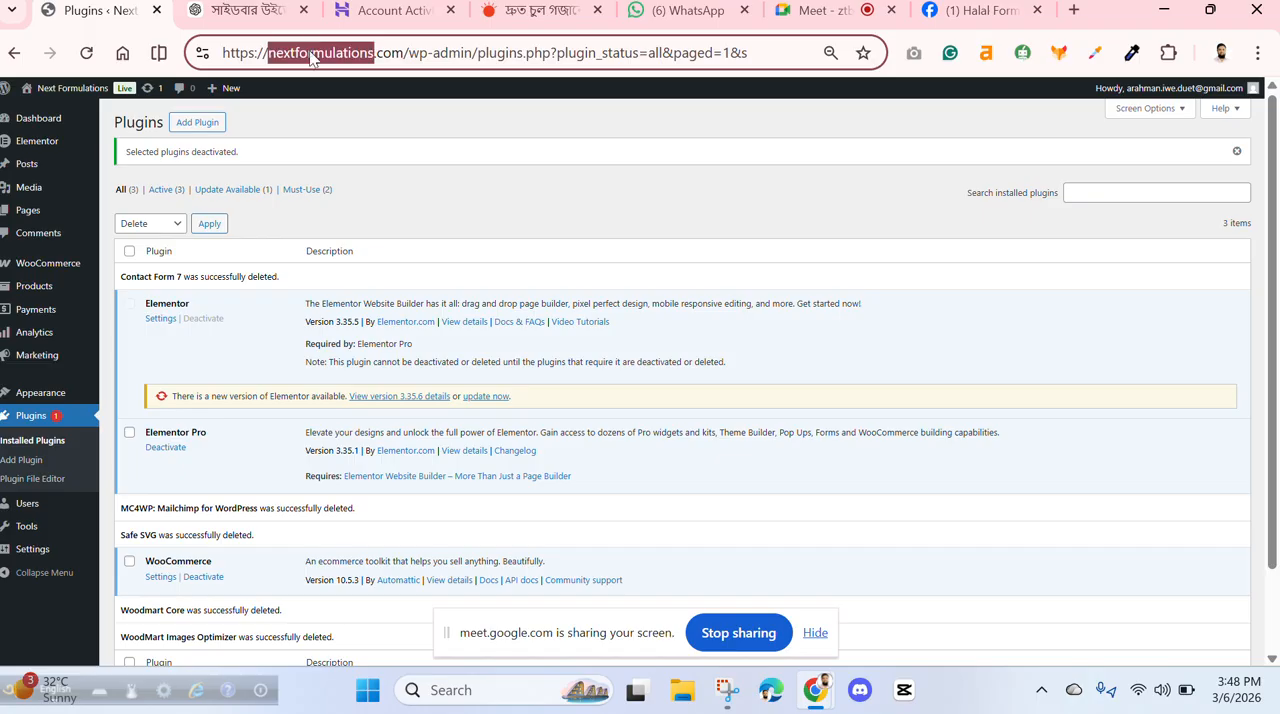
click(311, 55)
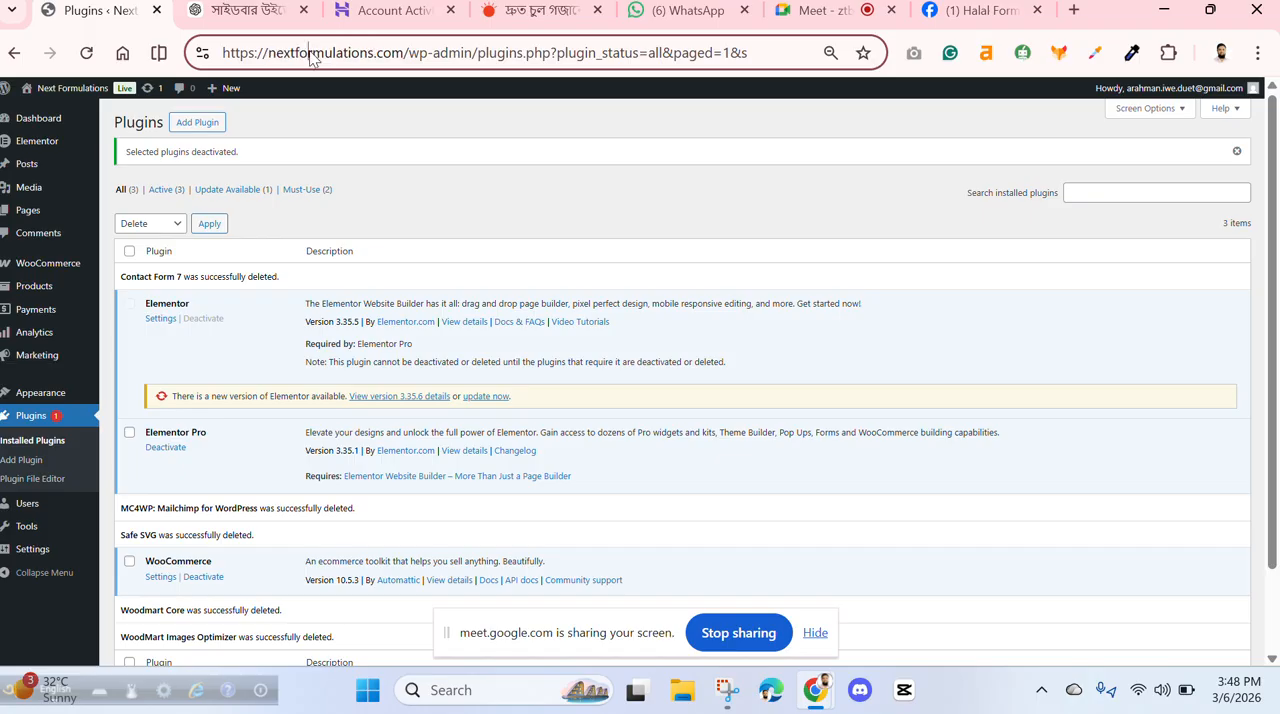
click(445, 52)
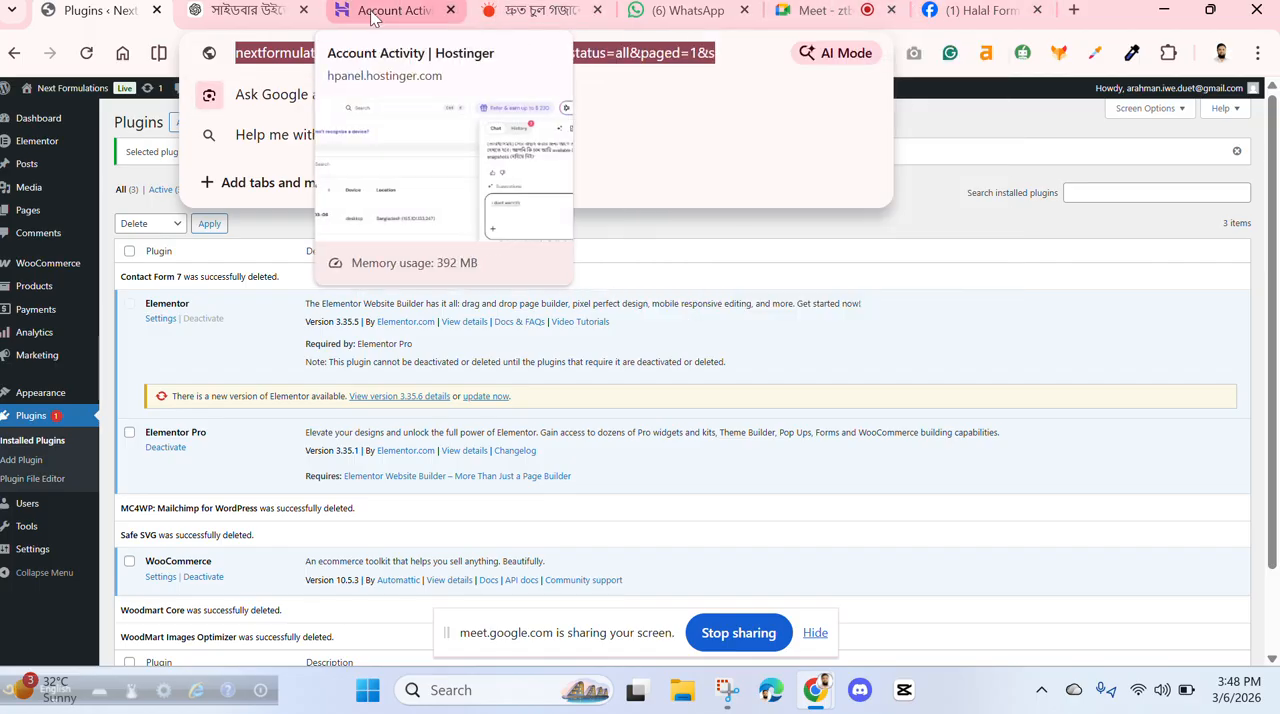
- Copy the address of the open ChatGPT conversation and paste it as the promotion's link on the Facebook page
click(222, 12)
click(313, 57)
key(ctrl+c)
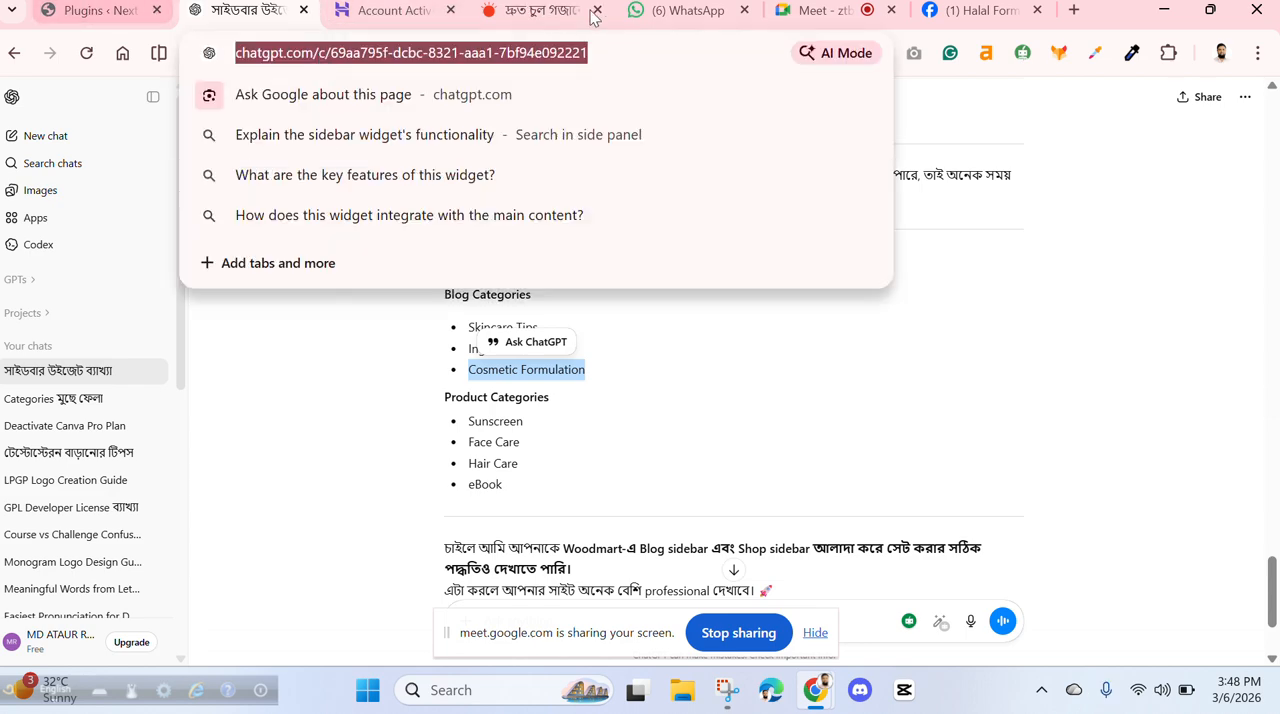
click(969, 14)
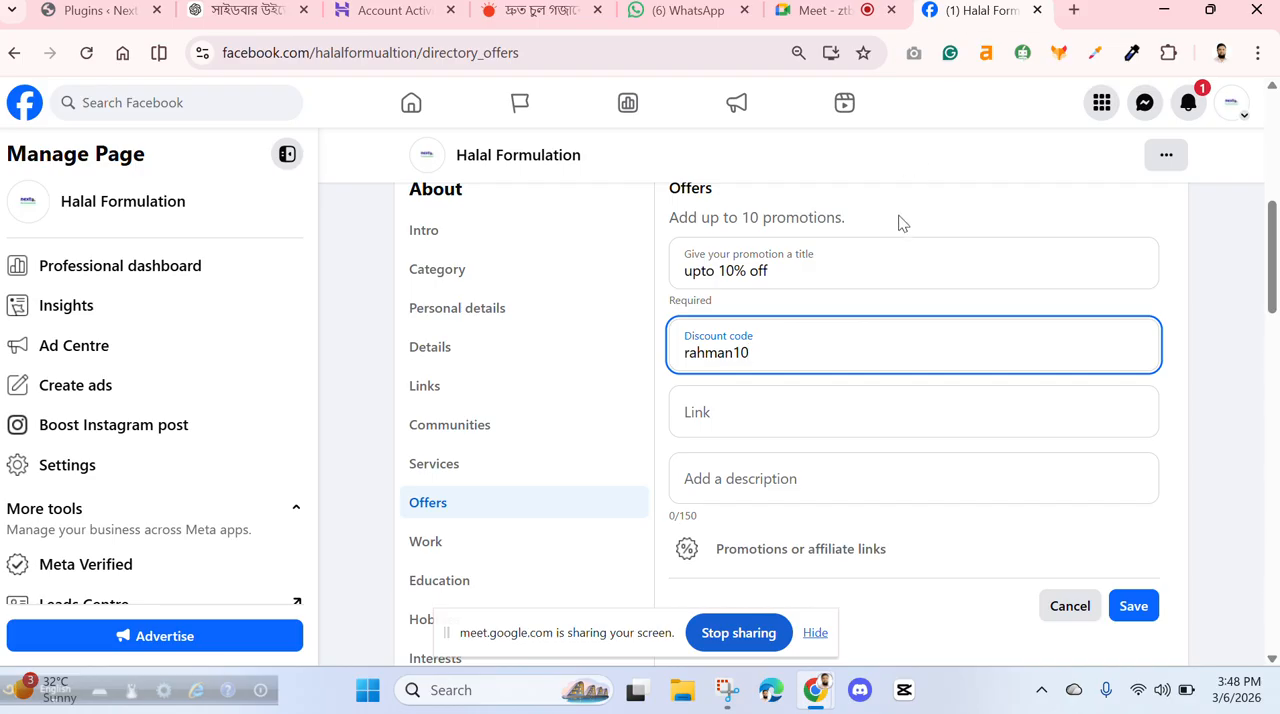
click(797, 415)
key(ctrl+v)
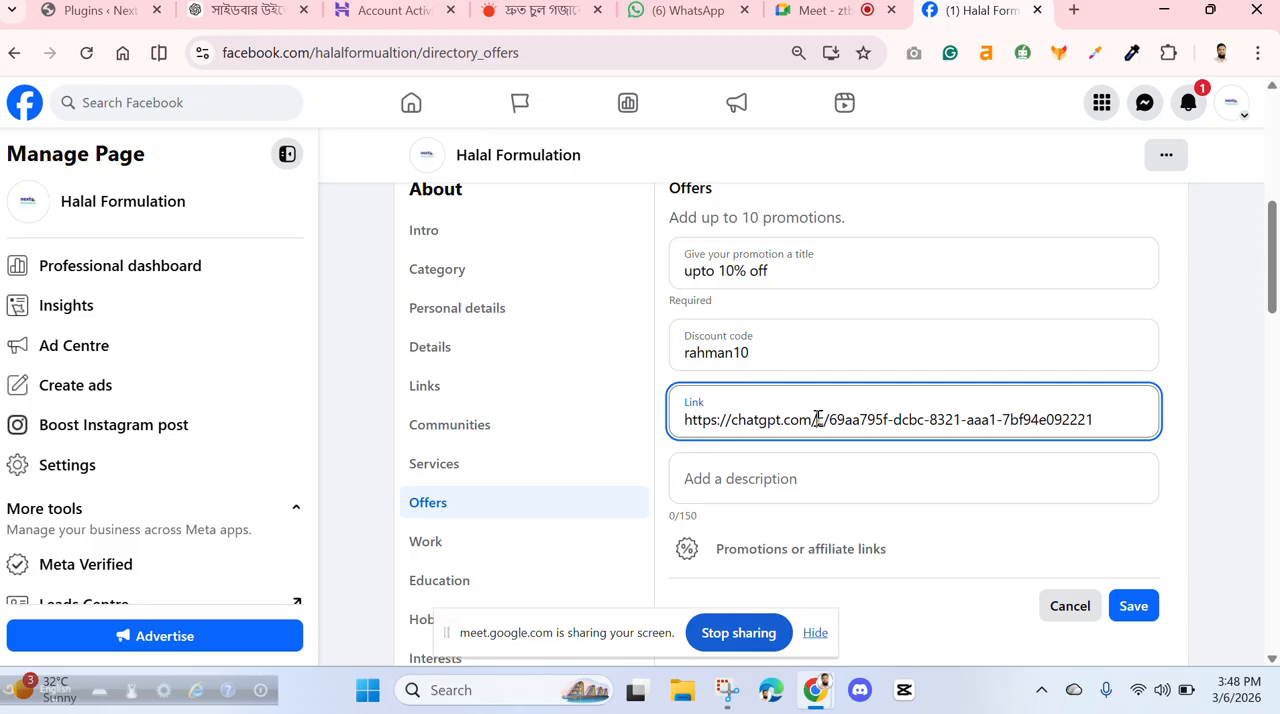
click(818, 418)
key(Delete)
key(Delete)
key(Delete)
key(Delete)
key(Delete)
key(Delete)
key(Delete)
key(Delete)
key(Delete)
key(Delete)
key(Delete)
key(Delete)
key(Delete)
key(Delete)
key(Delete)
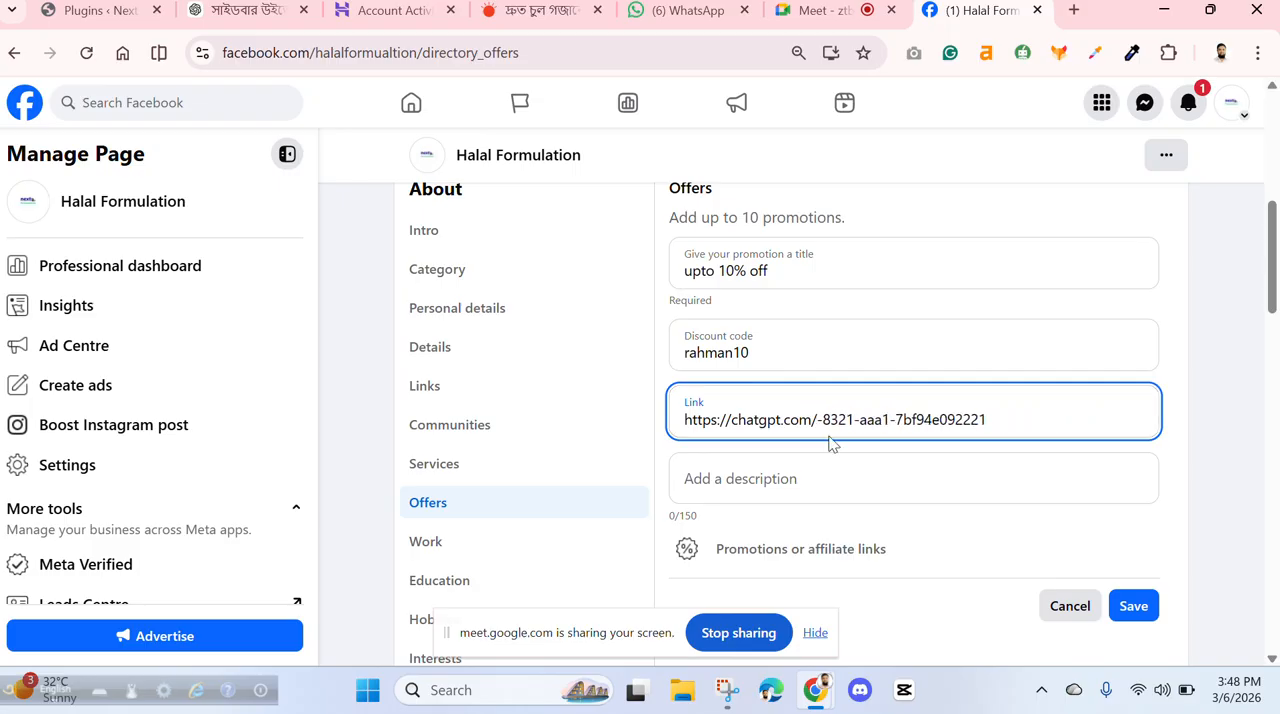
key(Delete)
key(Delete)
key(Delete)
key(Delete)
key(Delete)
key(Delete)
key(Delete)
key(Delete)
key(Delete)
key(Delete)
key(Delete)
key(Delete)
key(Delete)
key(Delete)
key(Delete)
key(Delete)
key(Delete)
key(Delete)
key(Delete)
key(Delete)
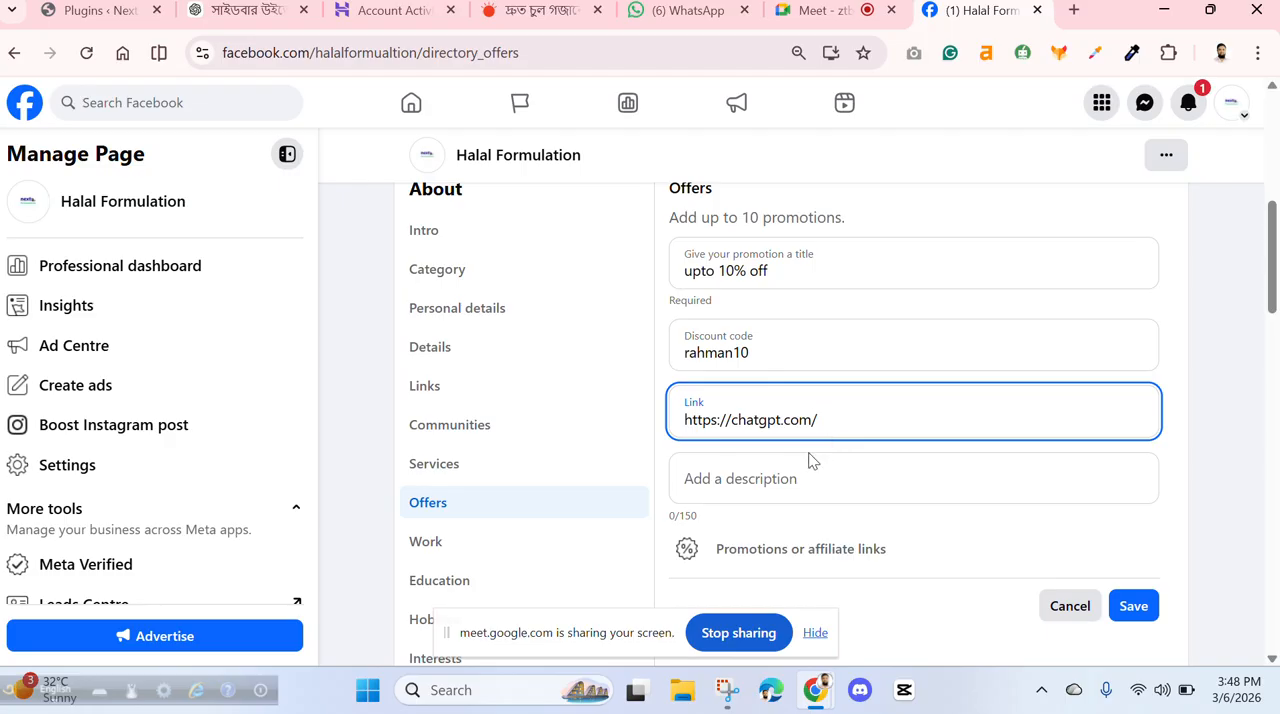
click(769, 486)
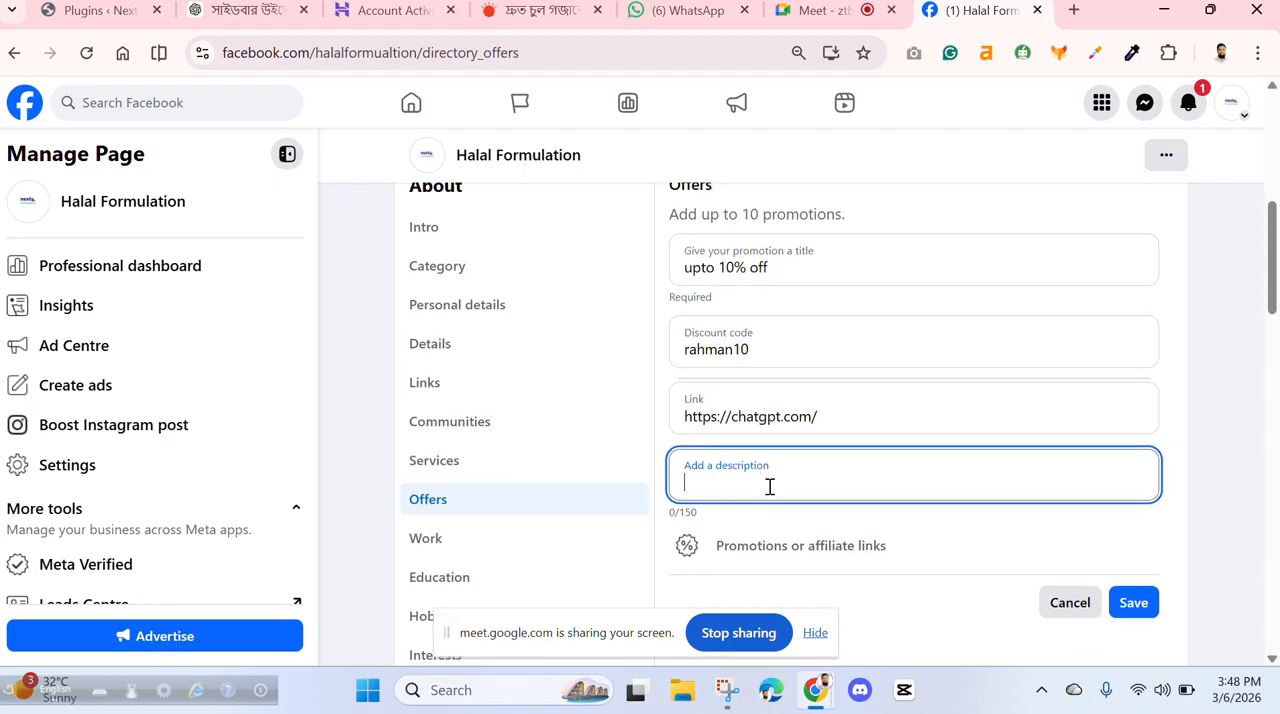
scroll(770, 490, down, 2)
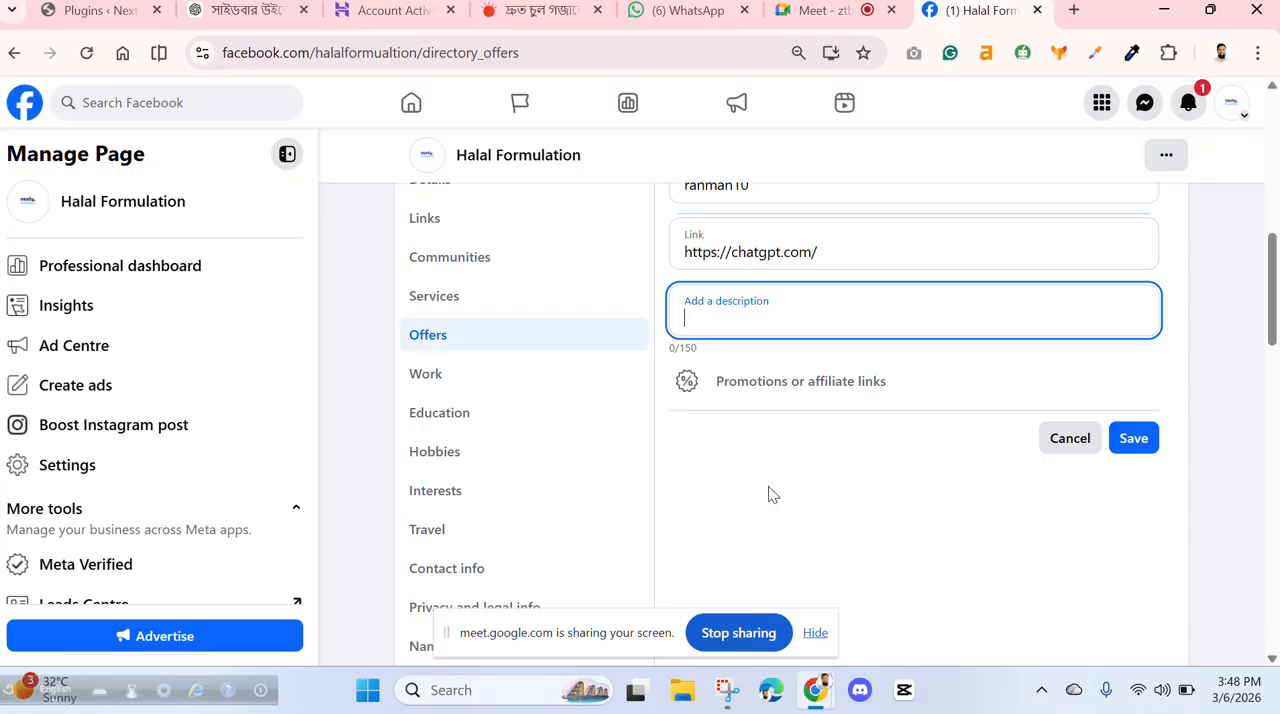
click(1133, 440)
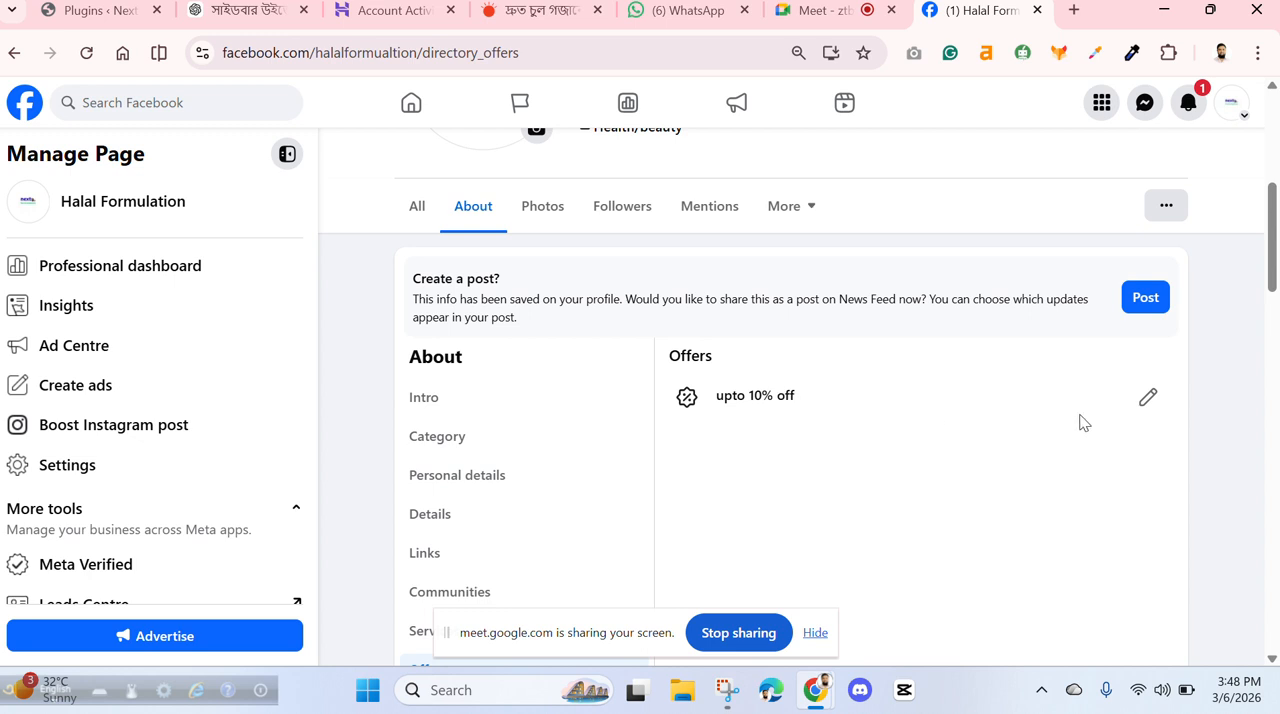
- Start a work experience entry in the page's About information and choose Al-Hikmah Health Products ""Official"" as the company
scroll(791, 405, down, 3)
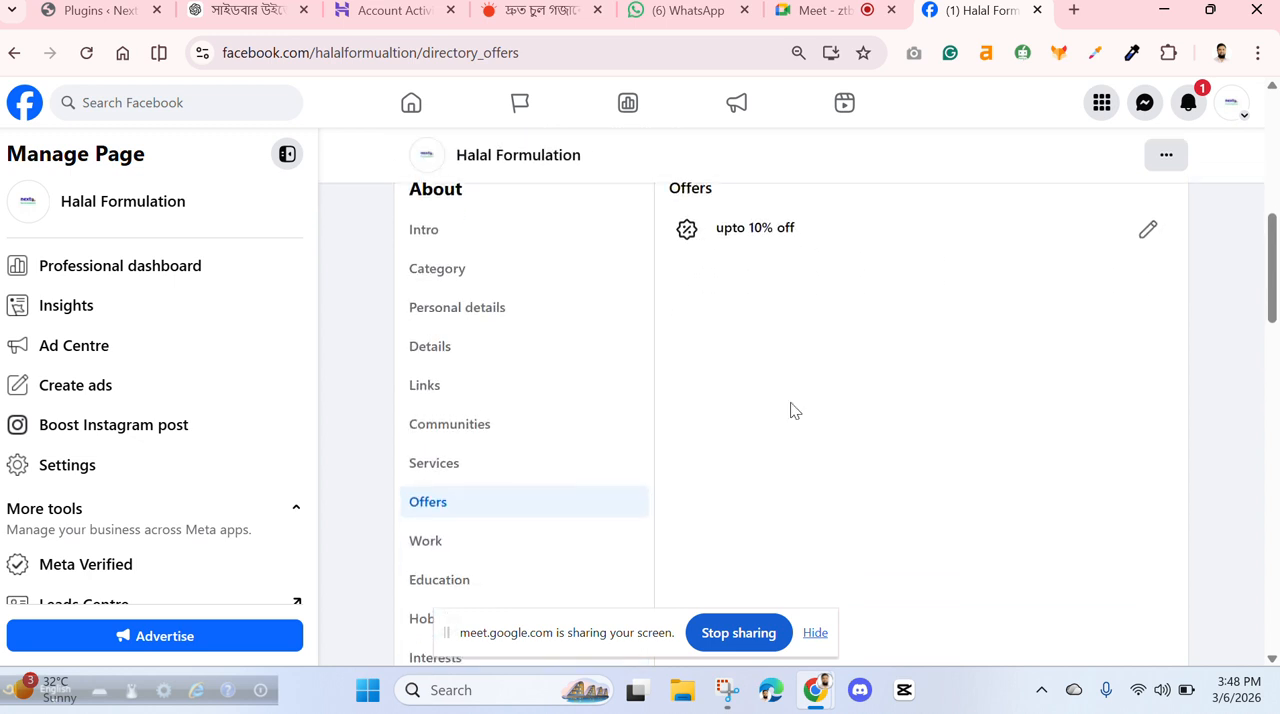
click(441, 373)
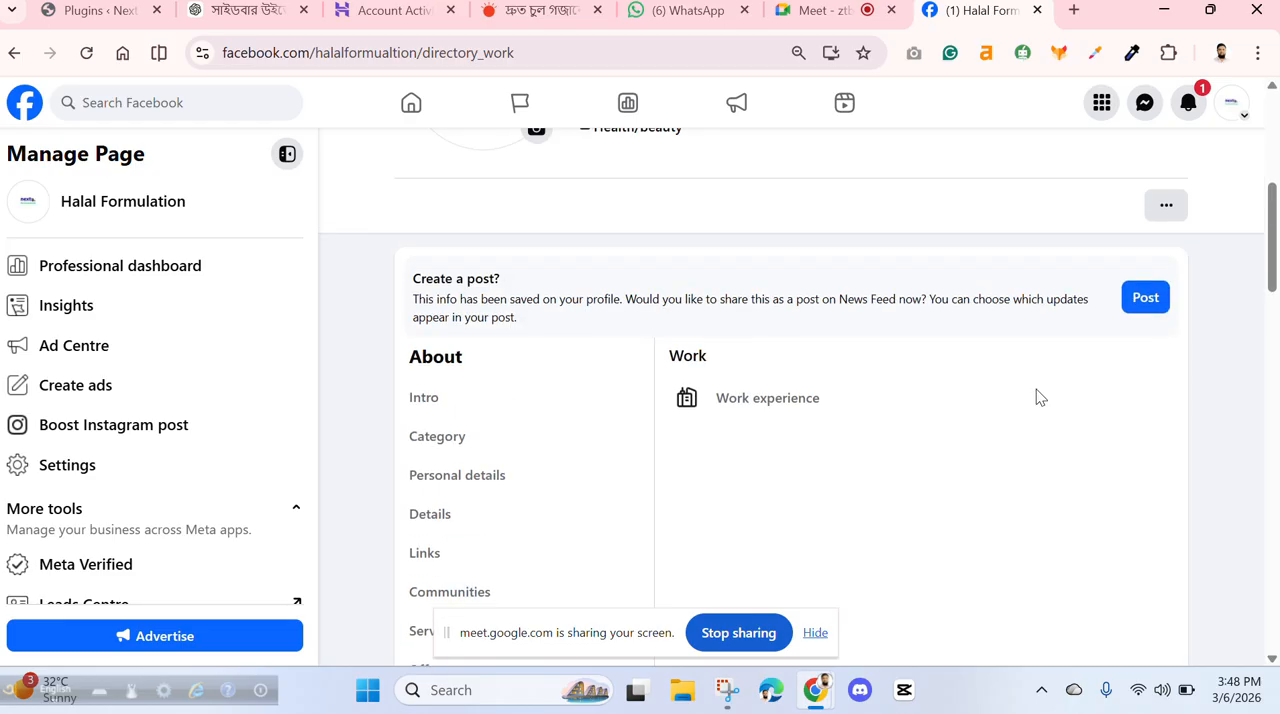
click(686, 400)
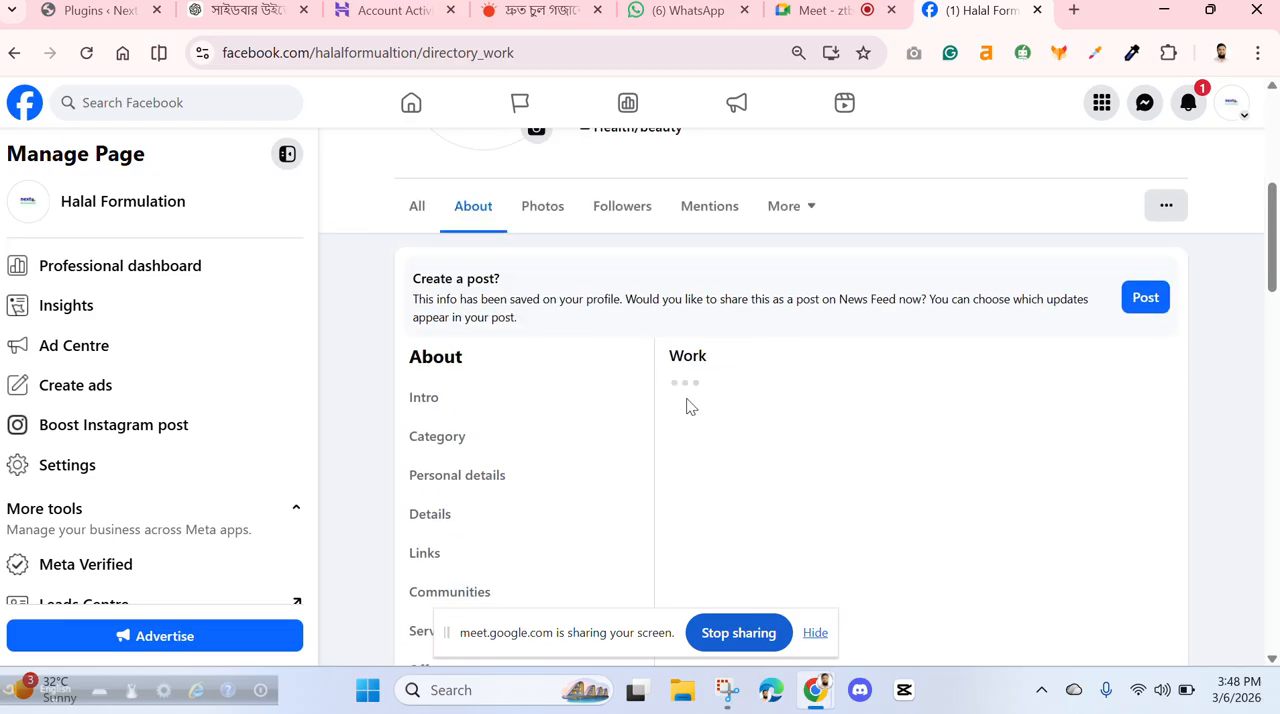
scroll(864, 457, down, 2)
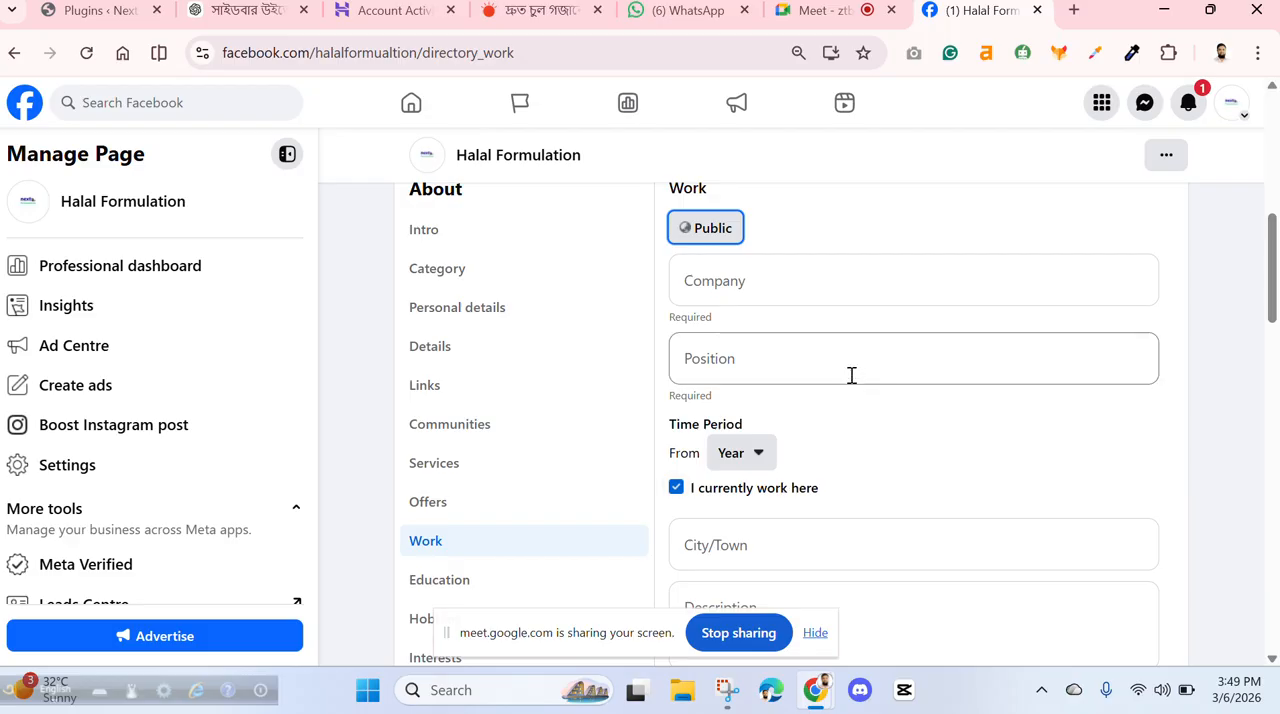
click(729, 280)
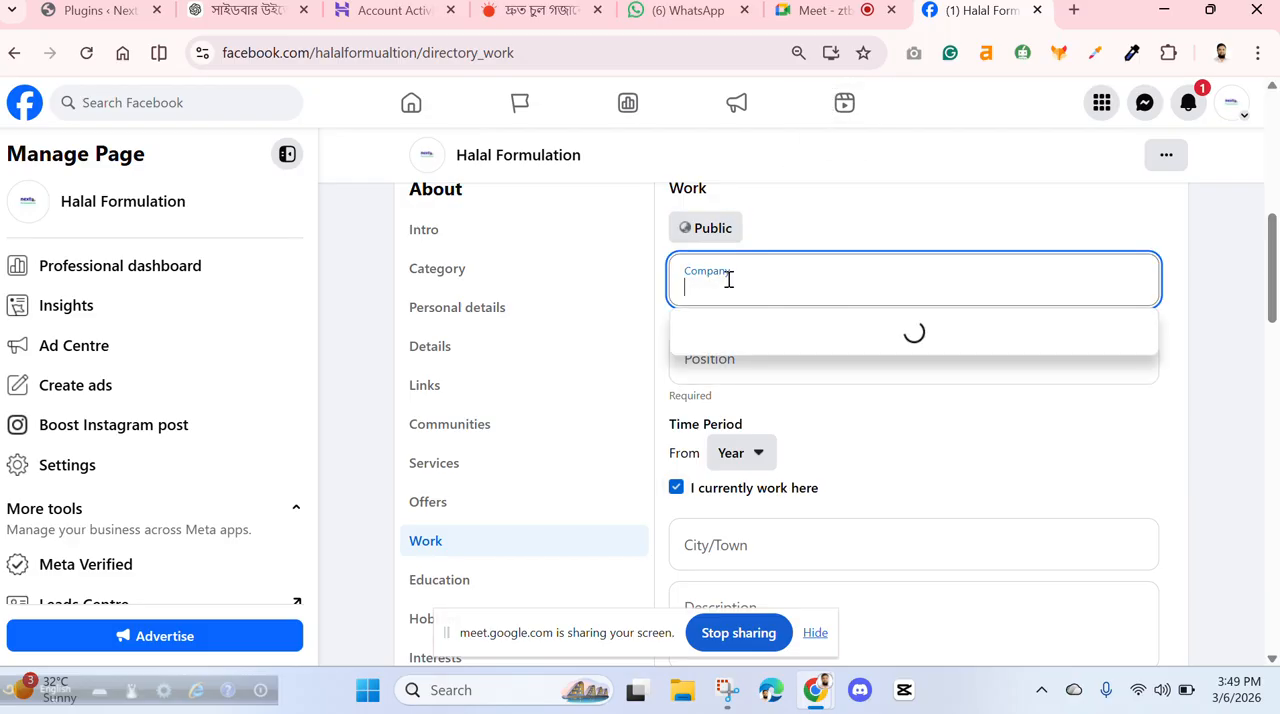
text(al)
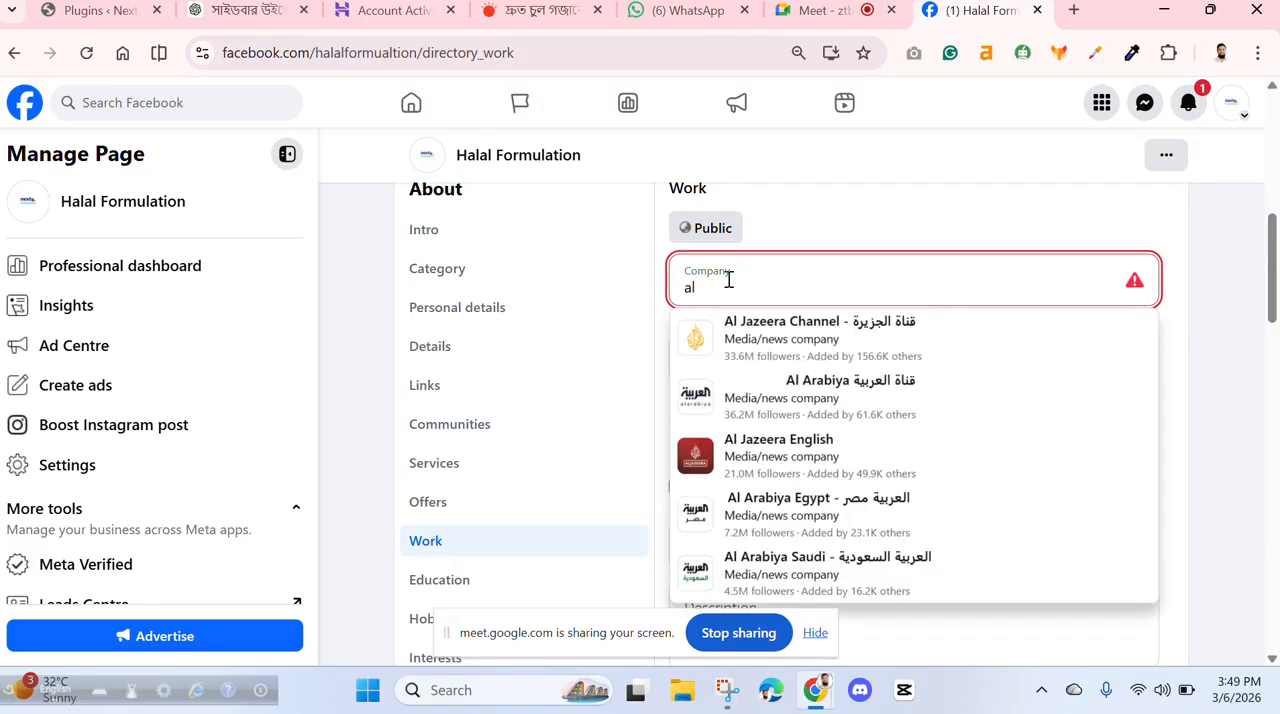
key(BackSpace)
key(BackSpace)
text(A)
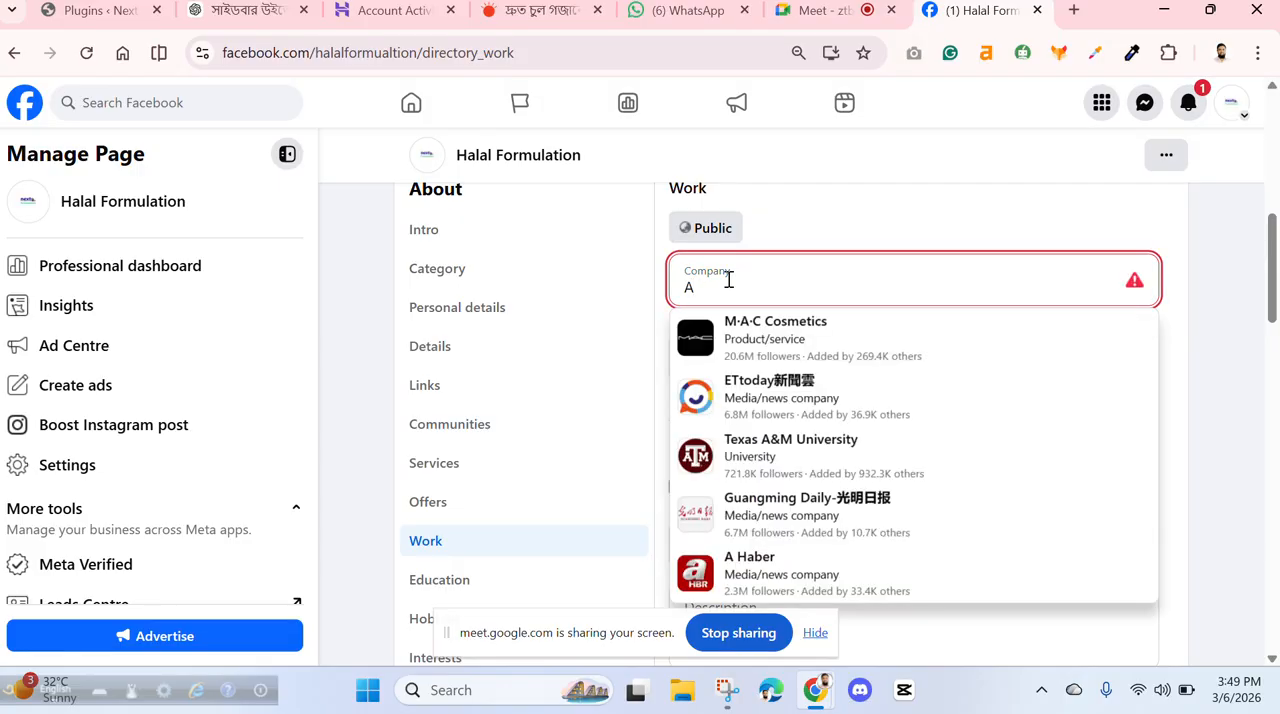
text(l hikmah)
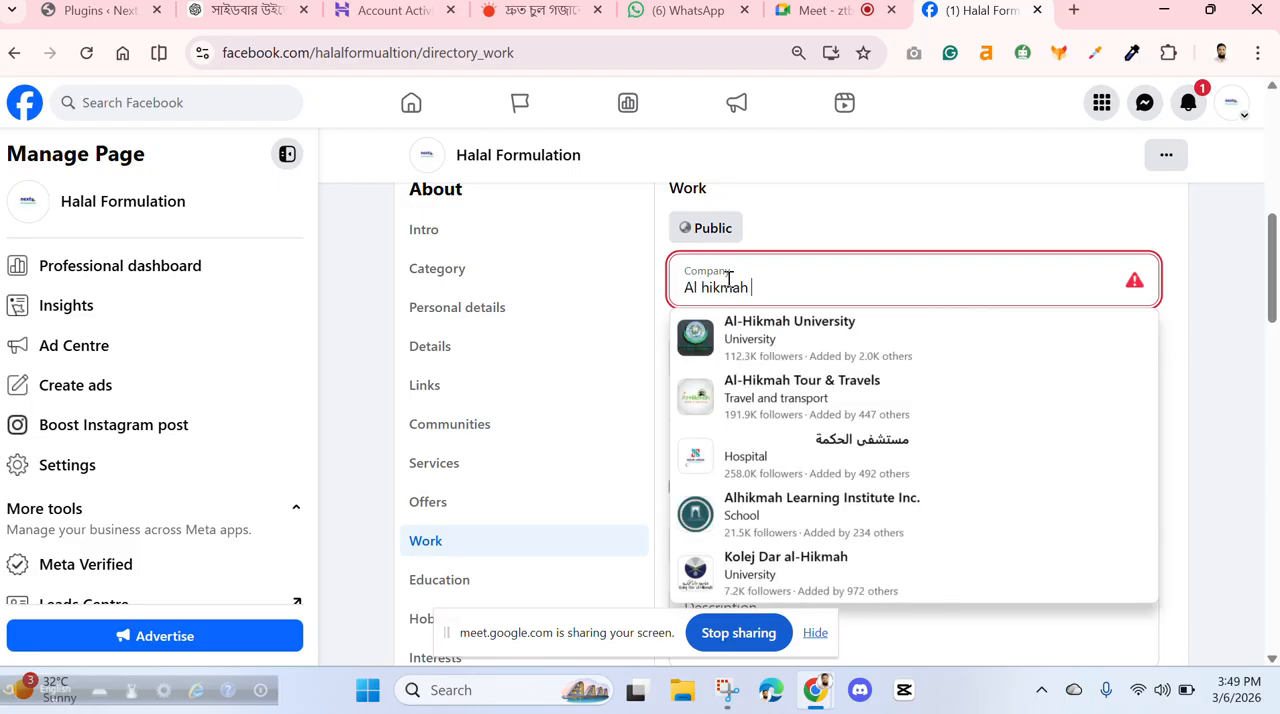
text( Hea)
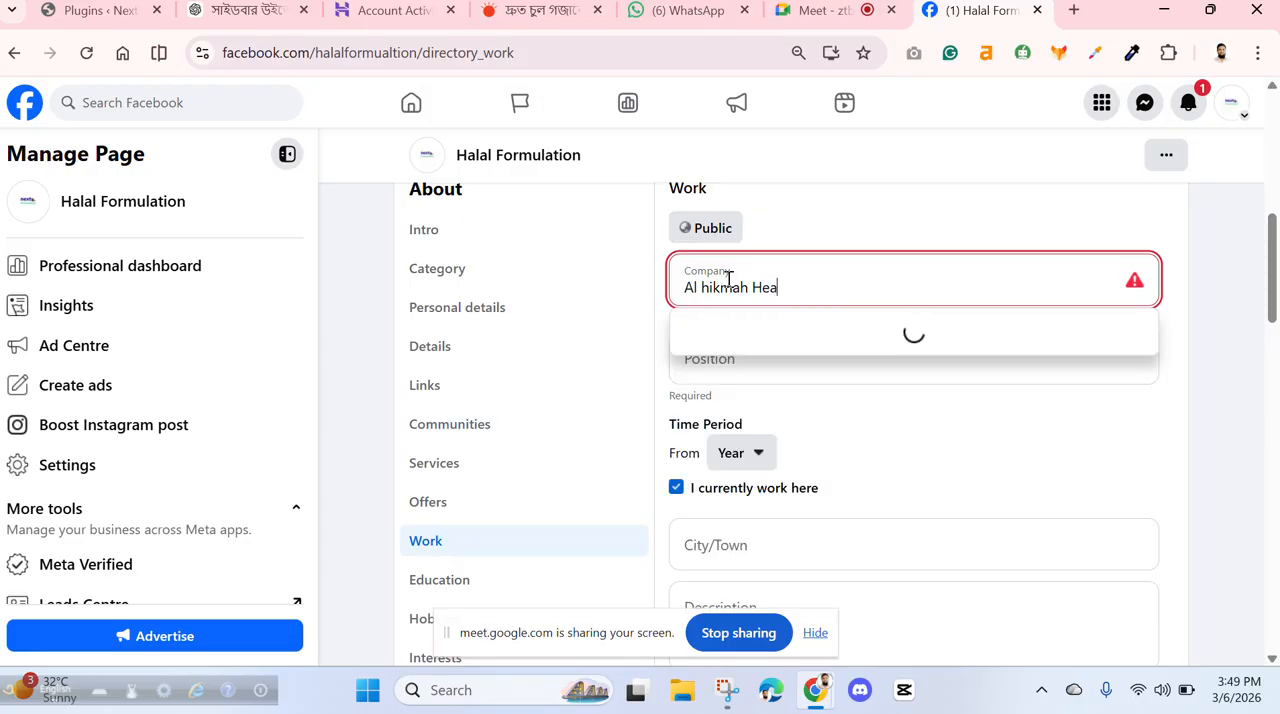
text(lth P)
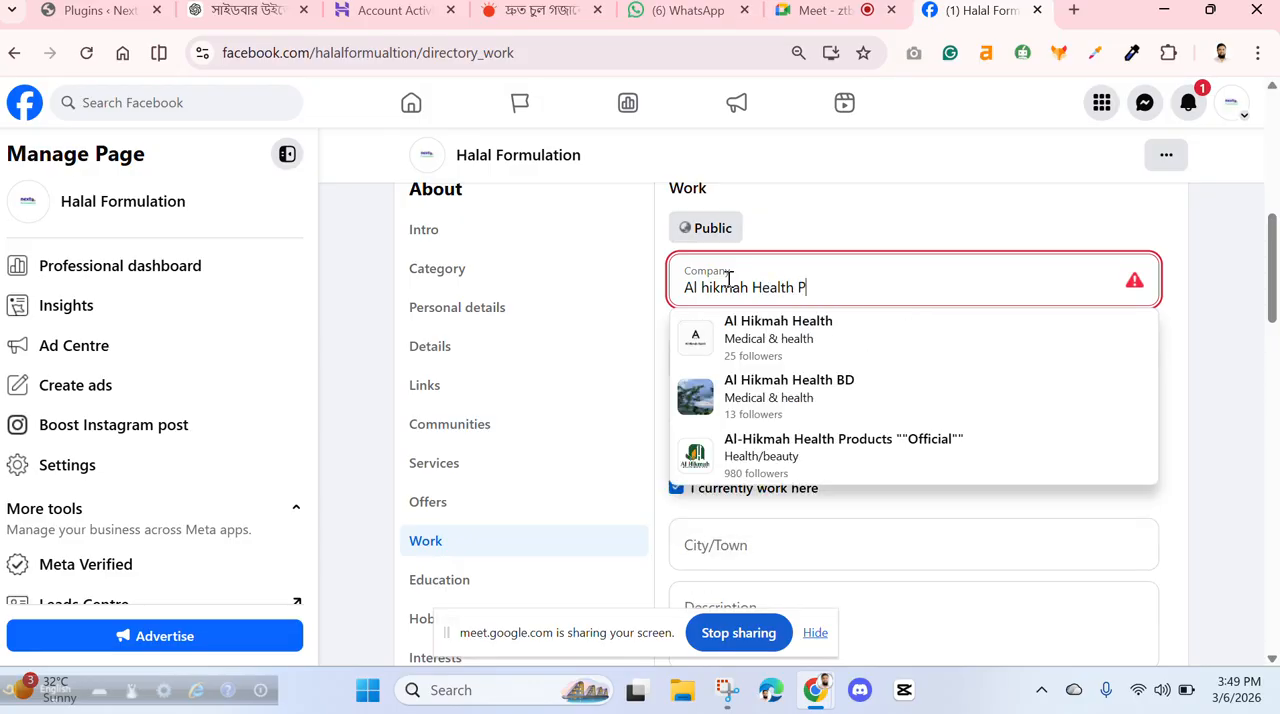
text(roducts)
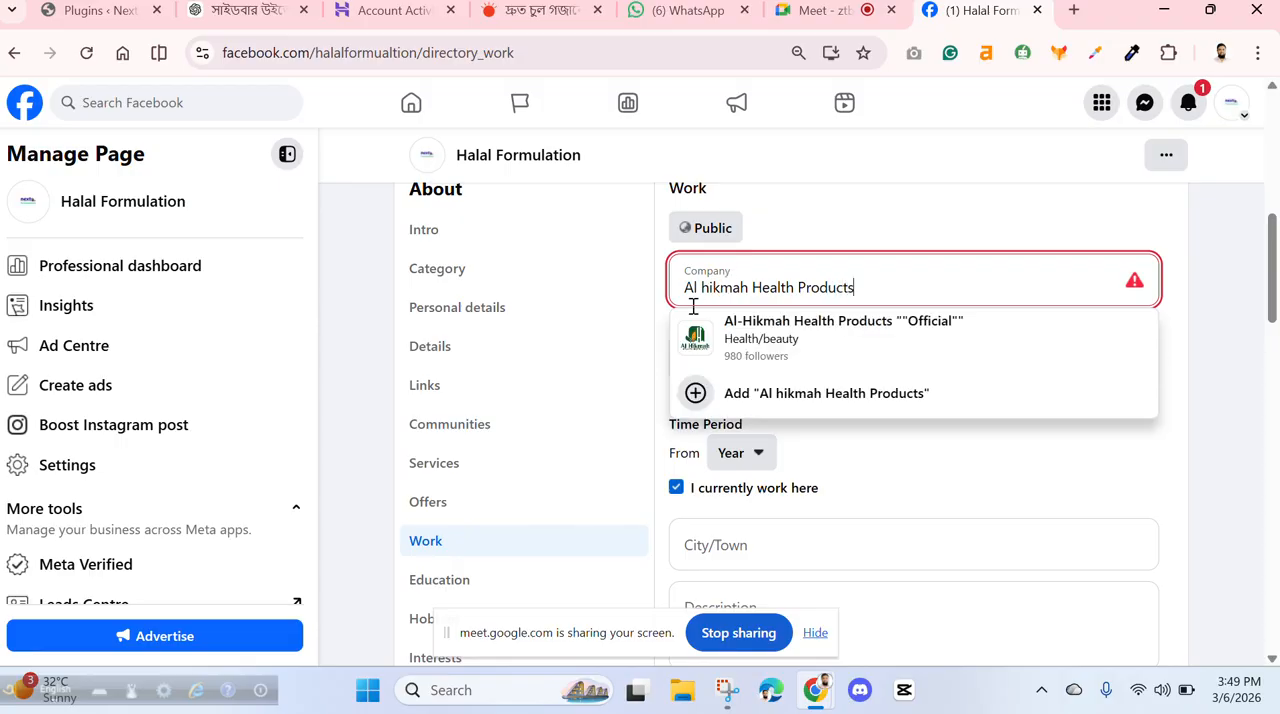
click(776, 340)
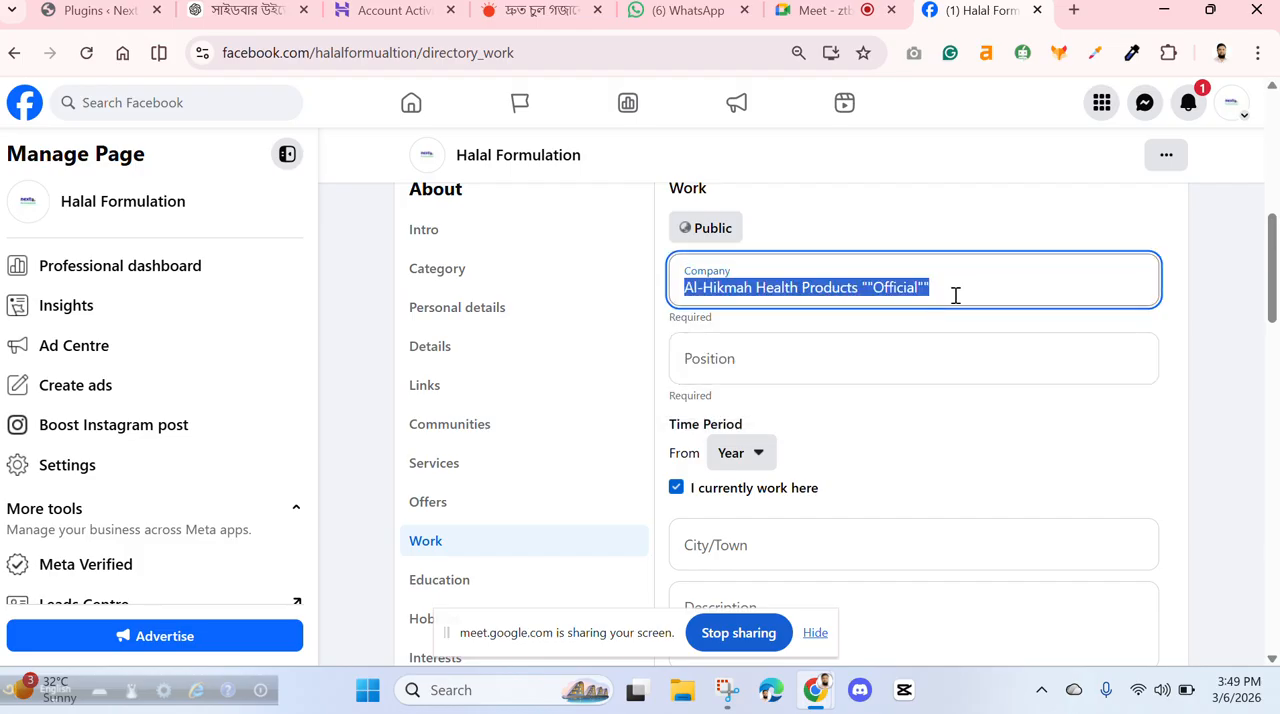
- Set the position of the work experience entry to the suggested "Retailer, Dropshipper & Wholesaler"
click(769, 368)
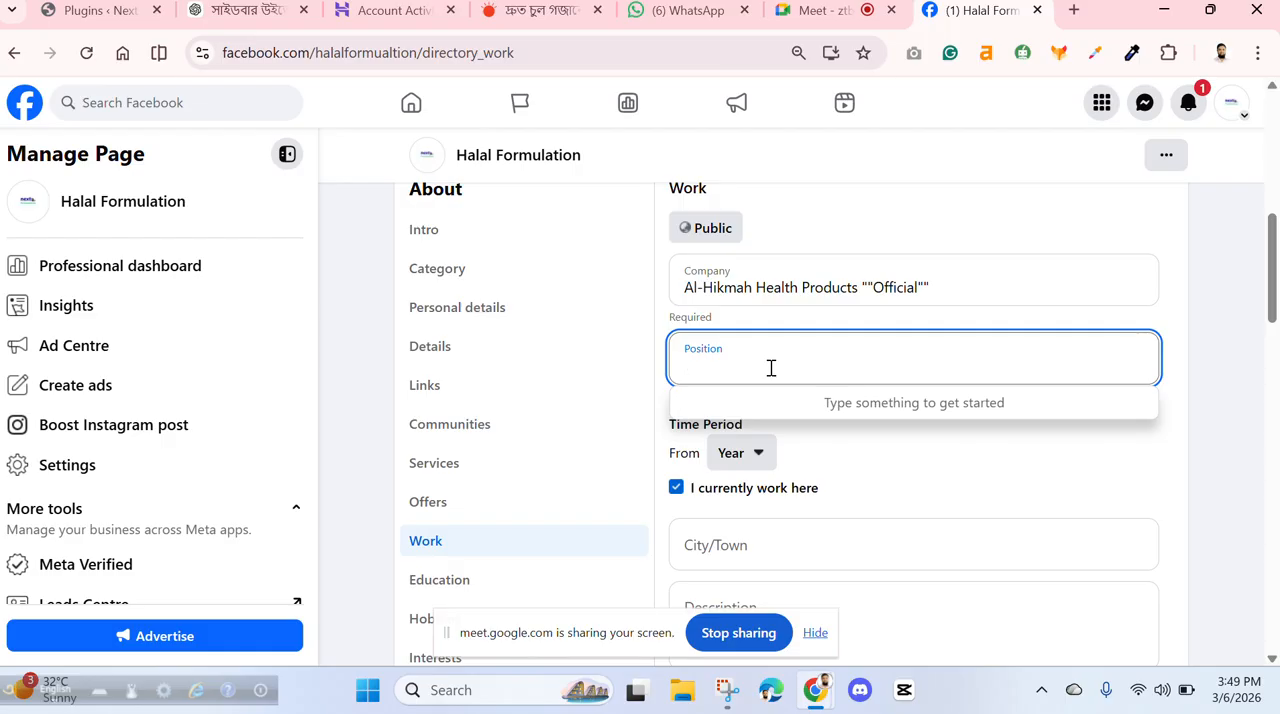
text(Re)
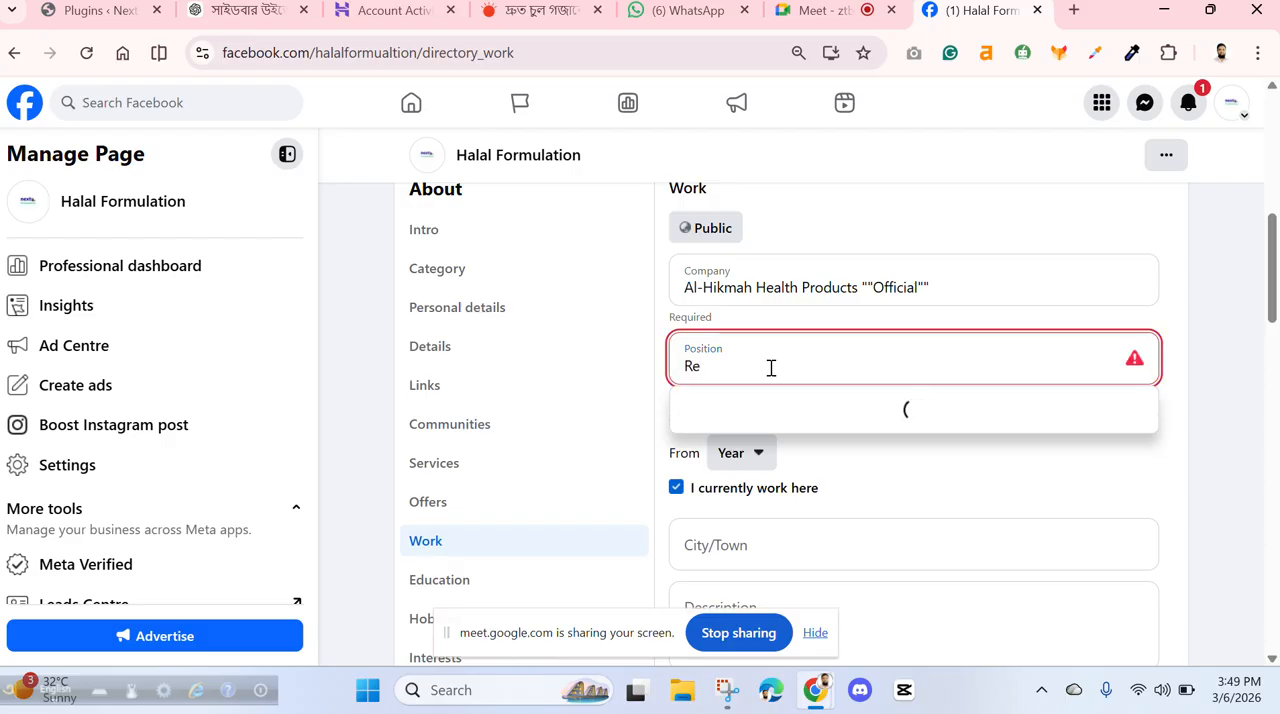
text(tailer)
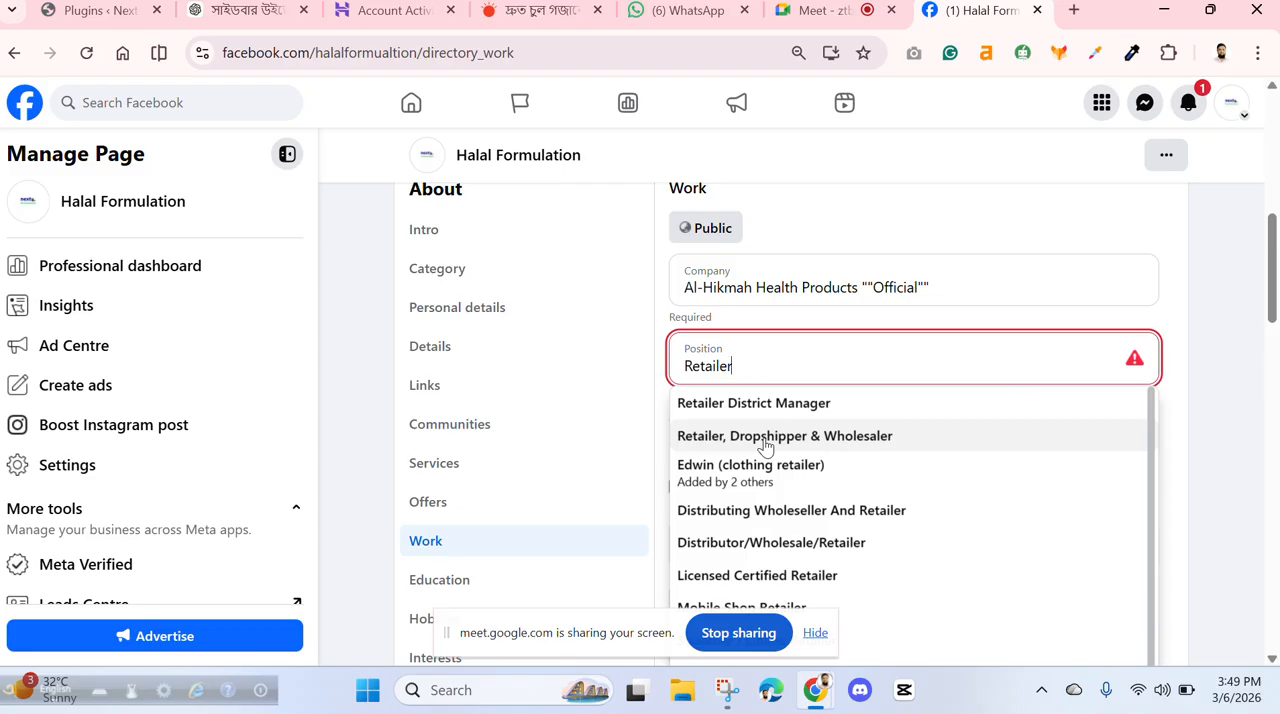
click(765, 438)
scroll(898, 455, down, 2)
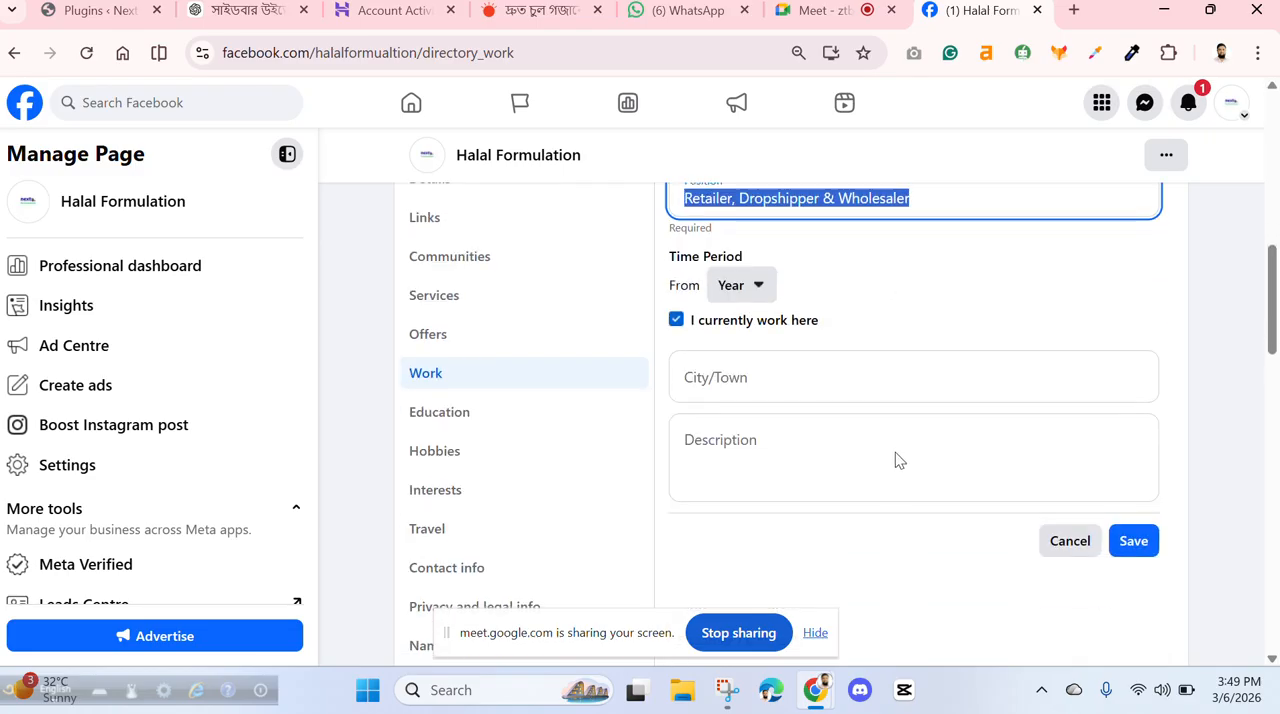
click(760, 290)
click(760, 288)
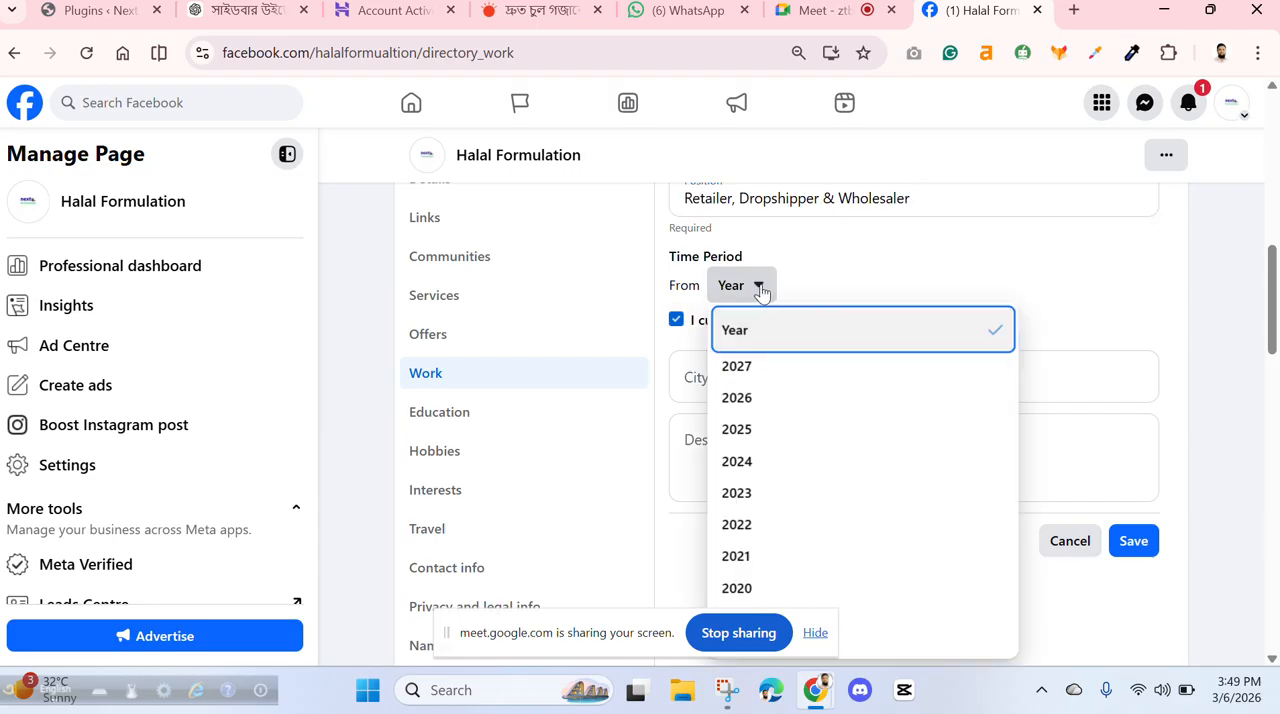
click(866, 280)
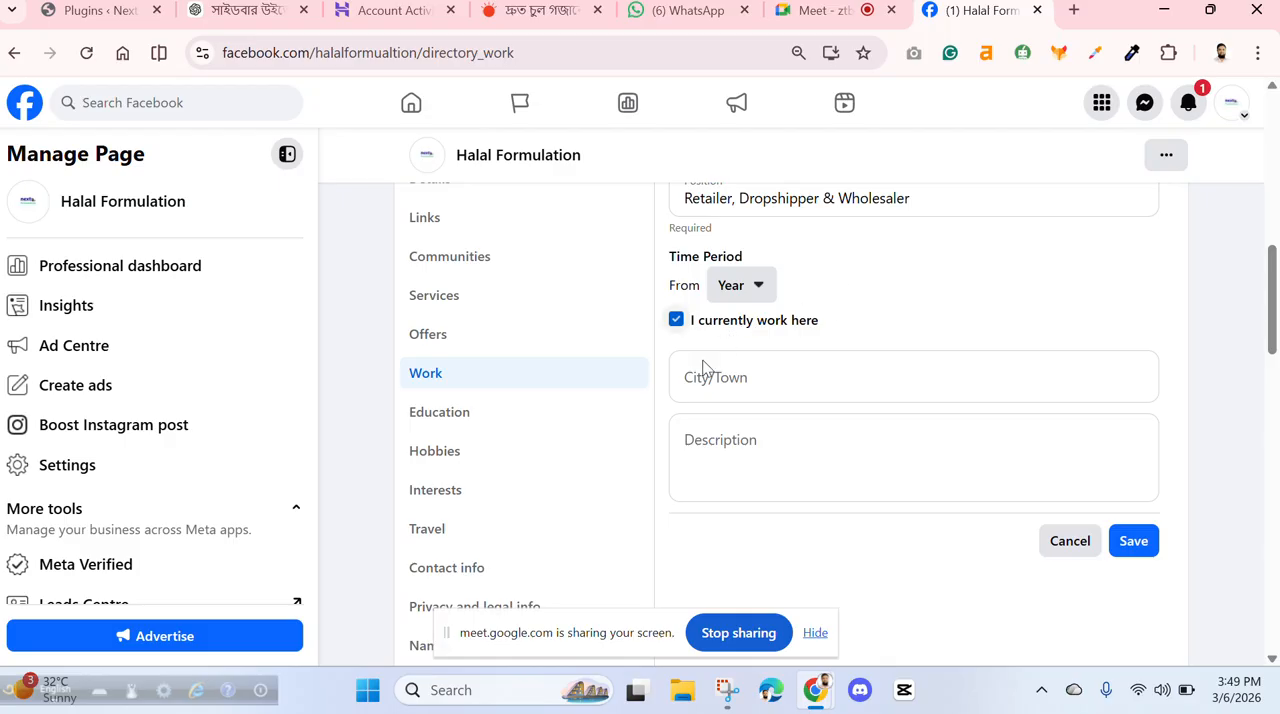
- Set the city of the work experience entry to Dhaka, Dhaka Division, and save it without a description
click(736, 381)
text(d)
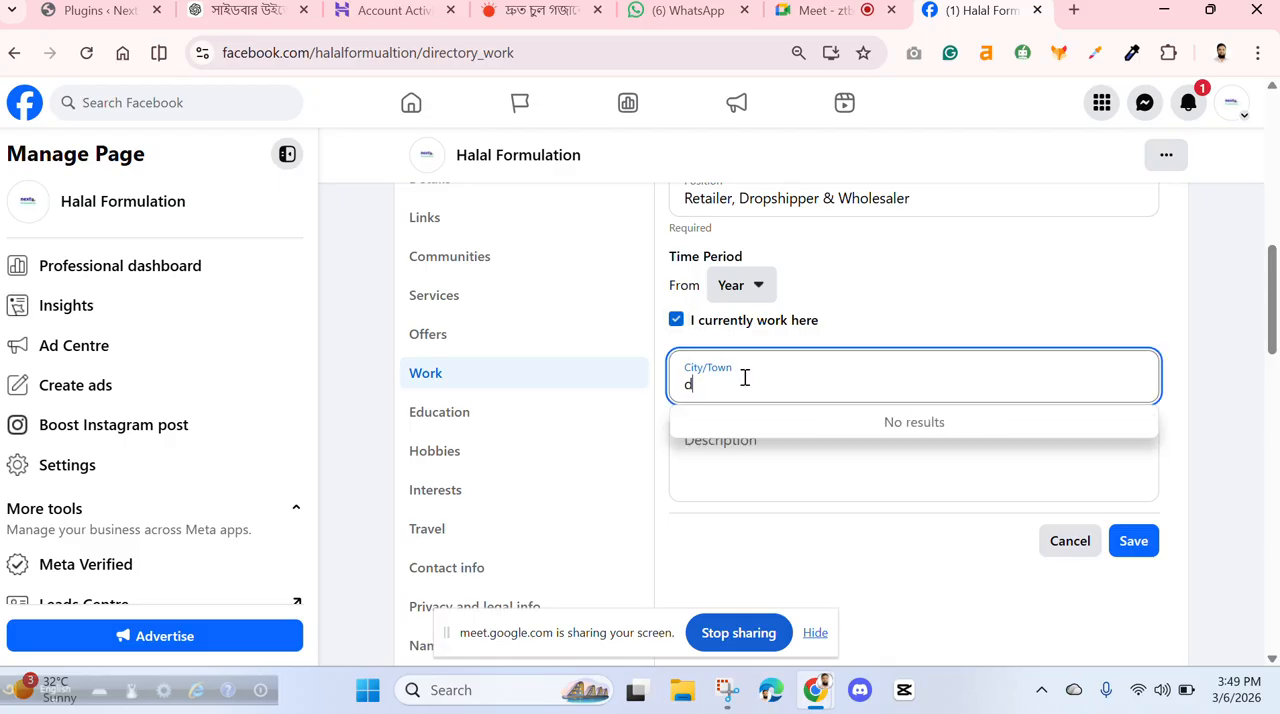
text(h)
click(761, 432)
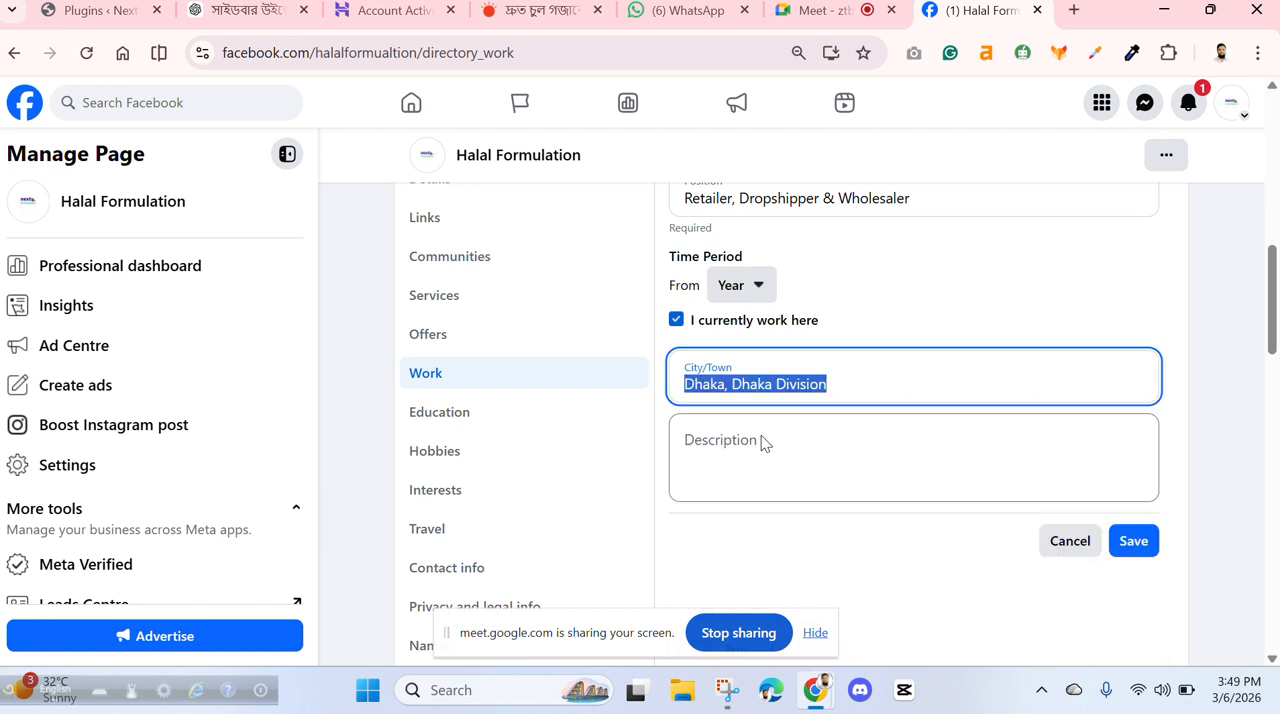
click(744, 450)
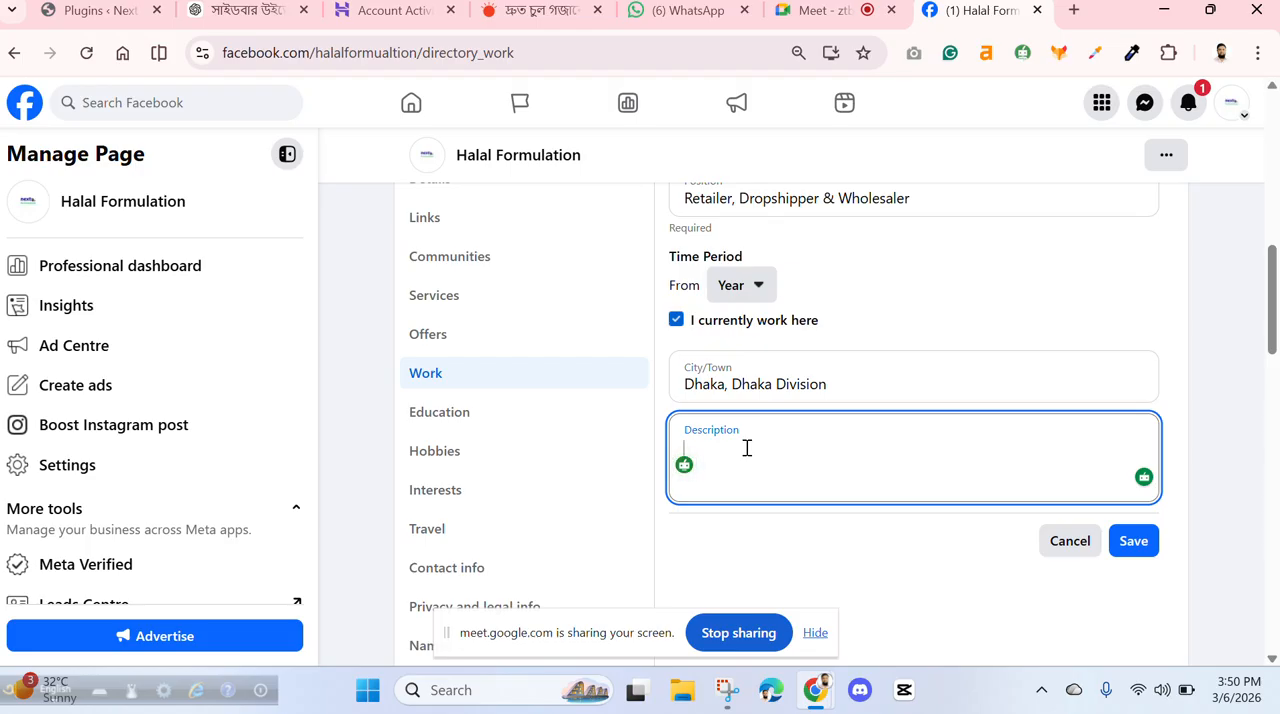
click(1130, 541)
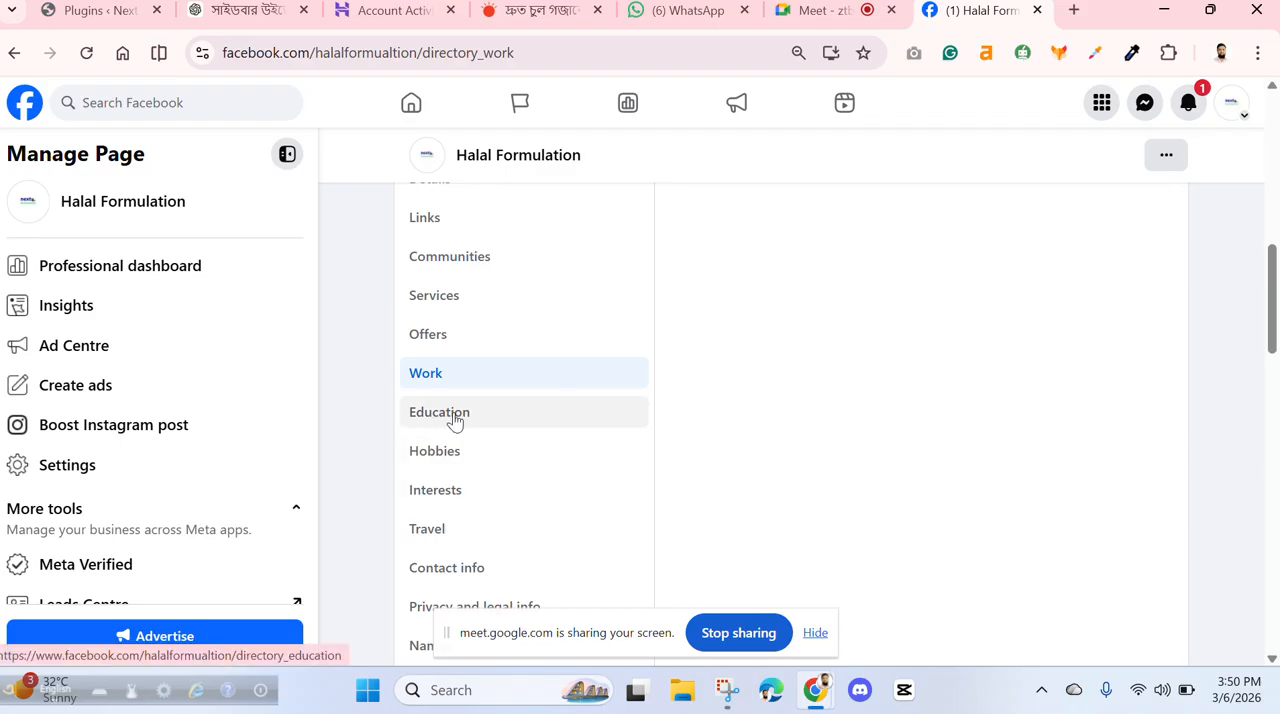
- Start a university entry in the page's Education information and choose Dhaka University of Engineering & Technology, Gazipur - DUET
click(455, 418)
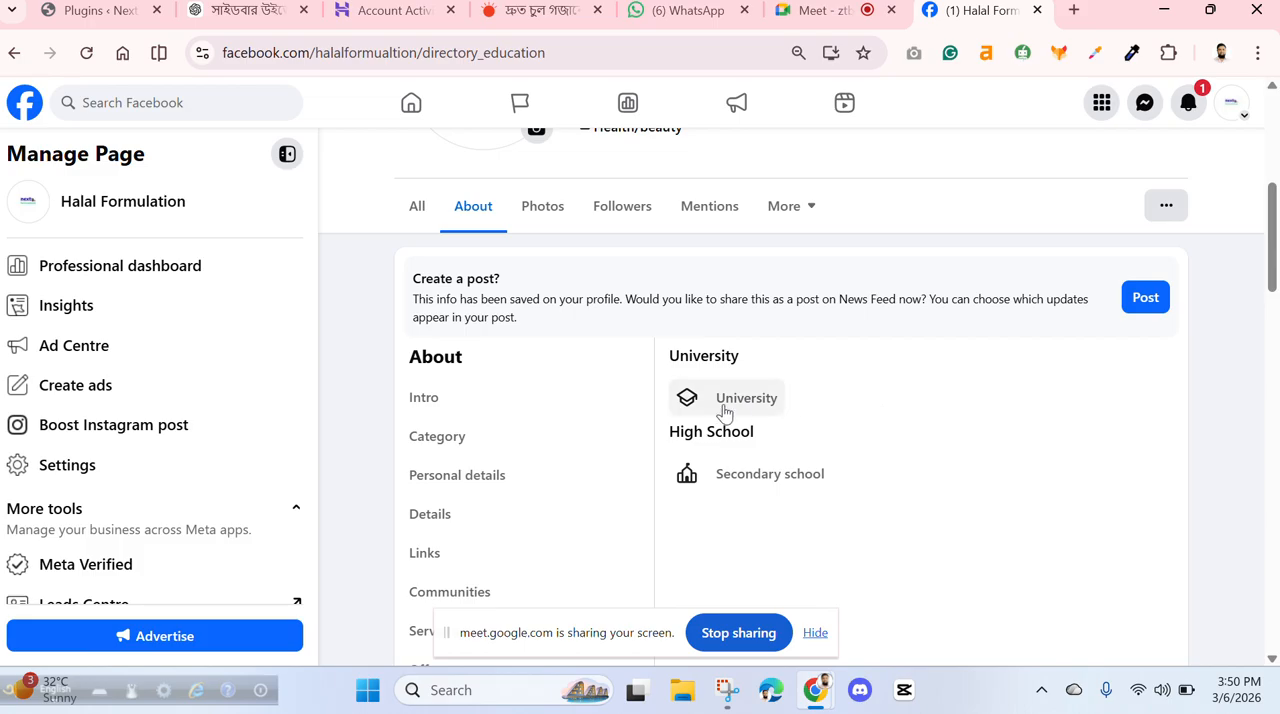
click(685, 399)
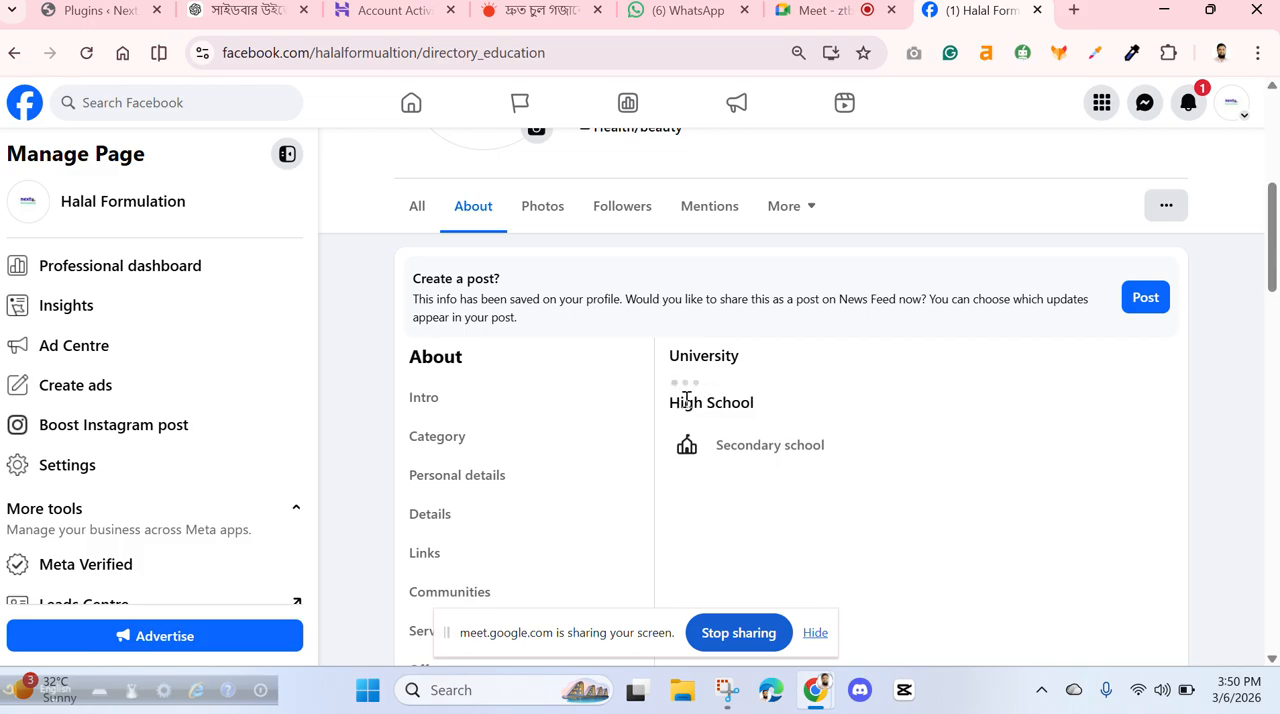
scroll(836, 452, down, 2)
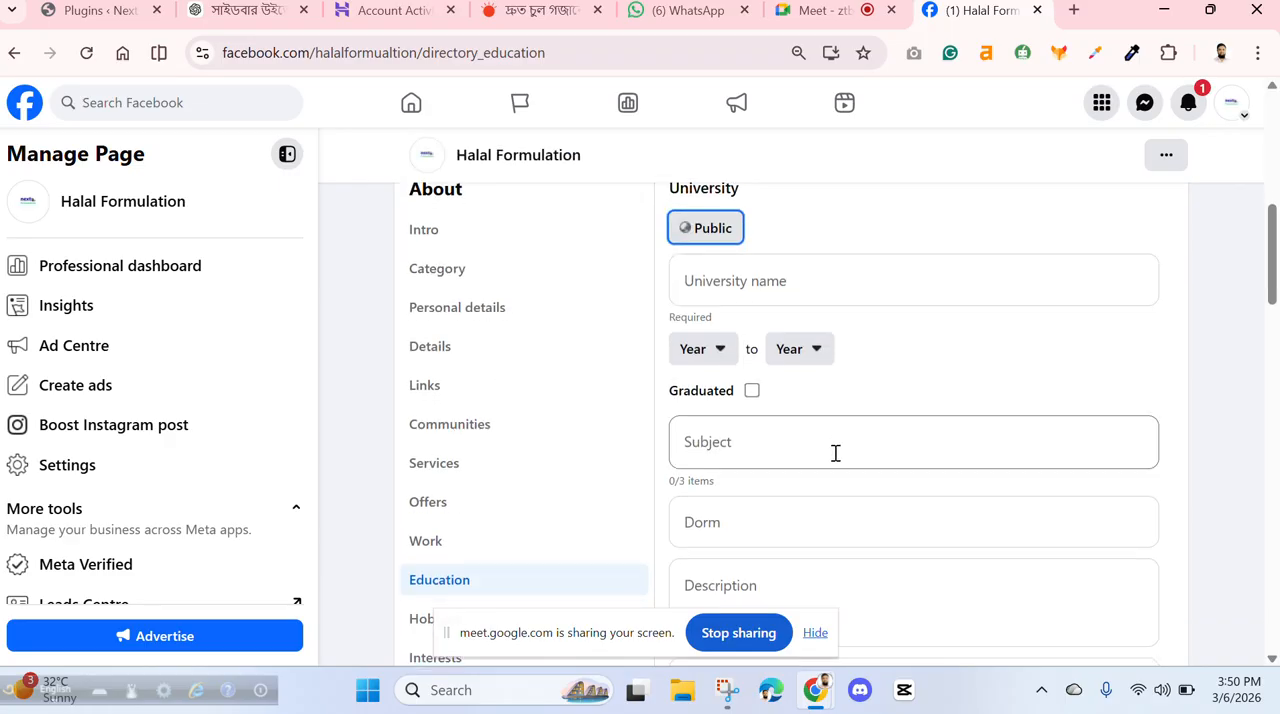
click(747, 273)
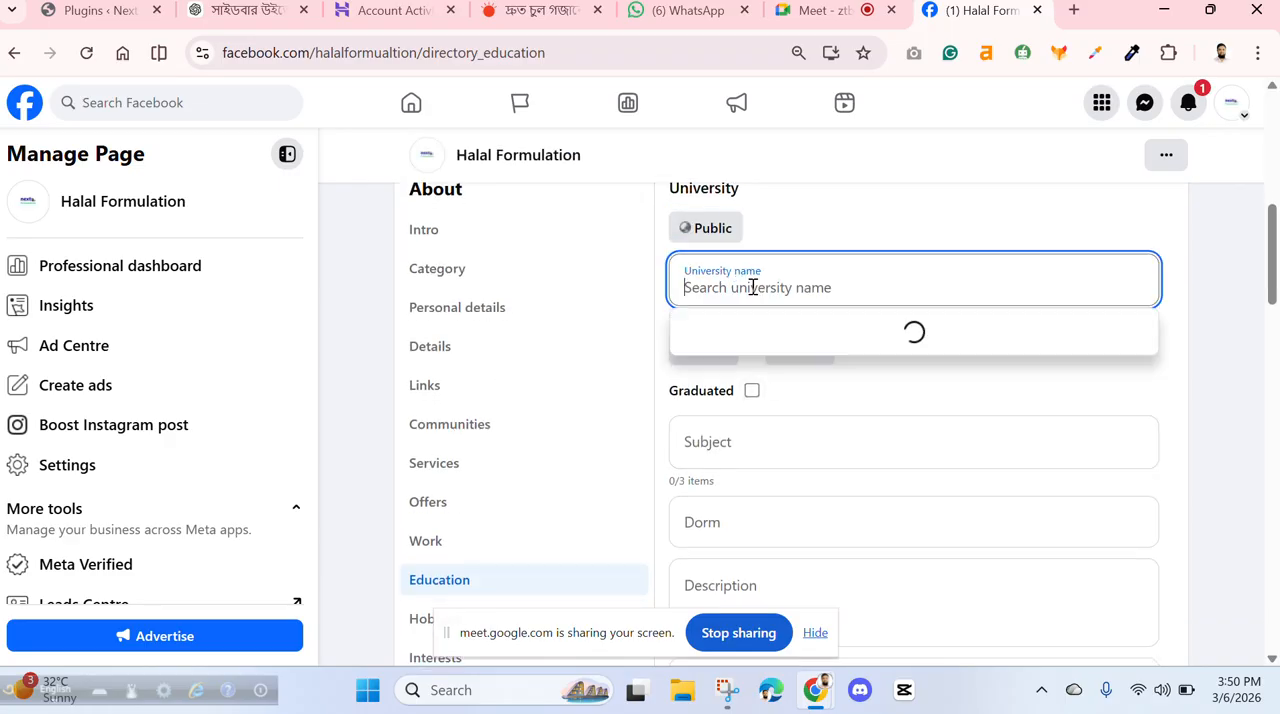
text(dhaka)
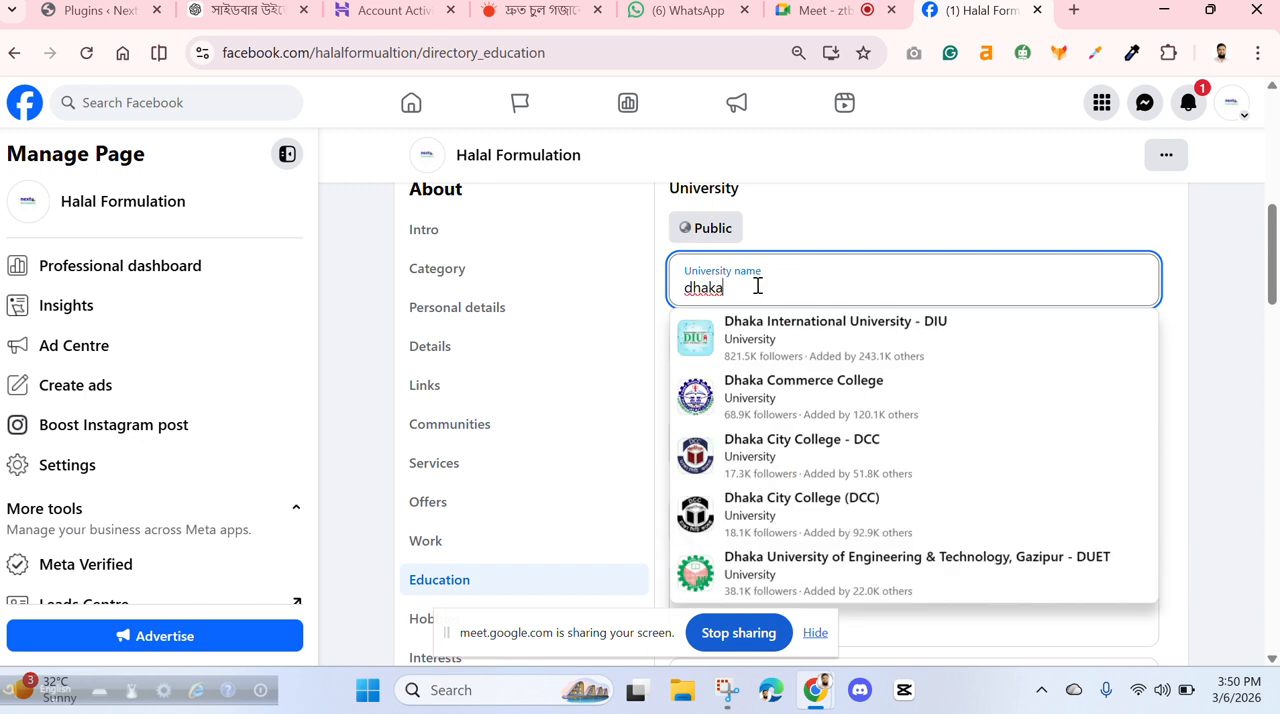
click(789, 586)
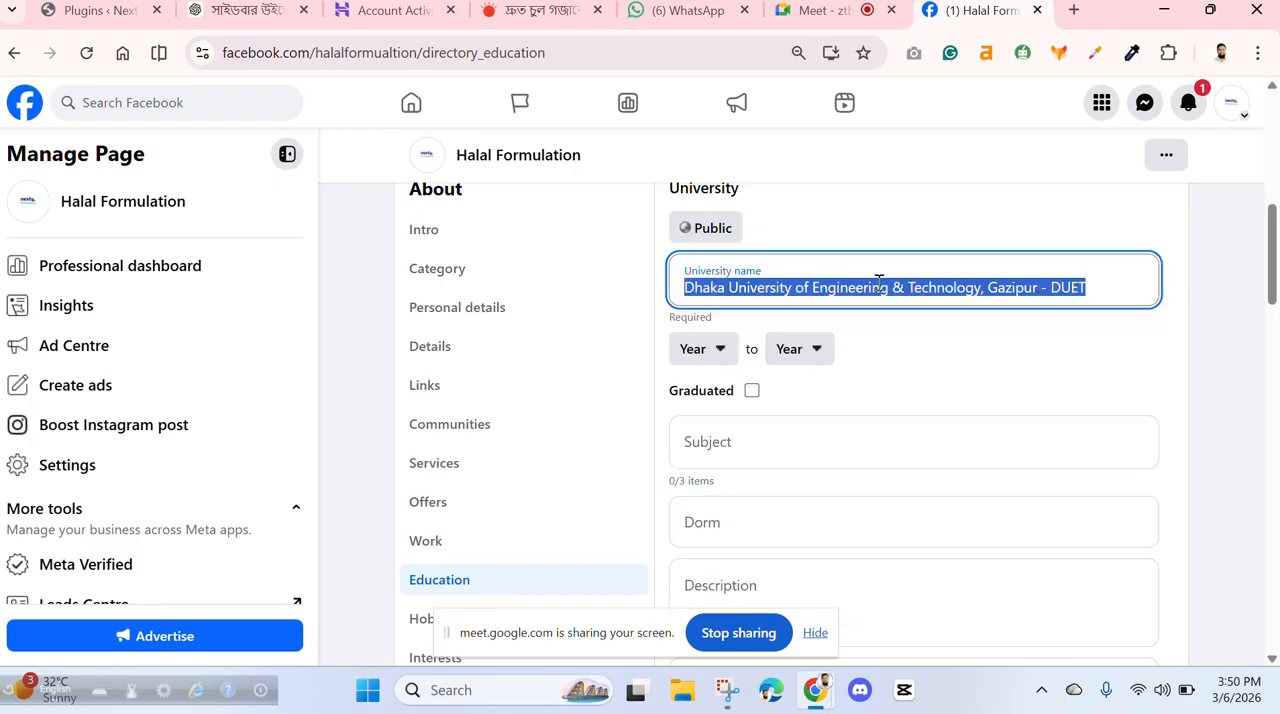
- Set the start of the university period to February 2023 and its end year to 2025
click(714, 352)
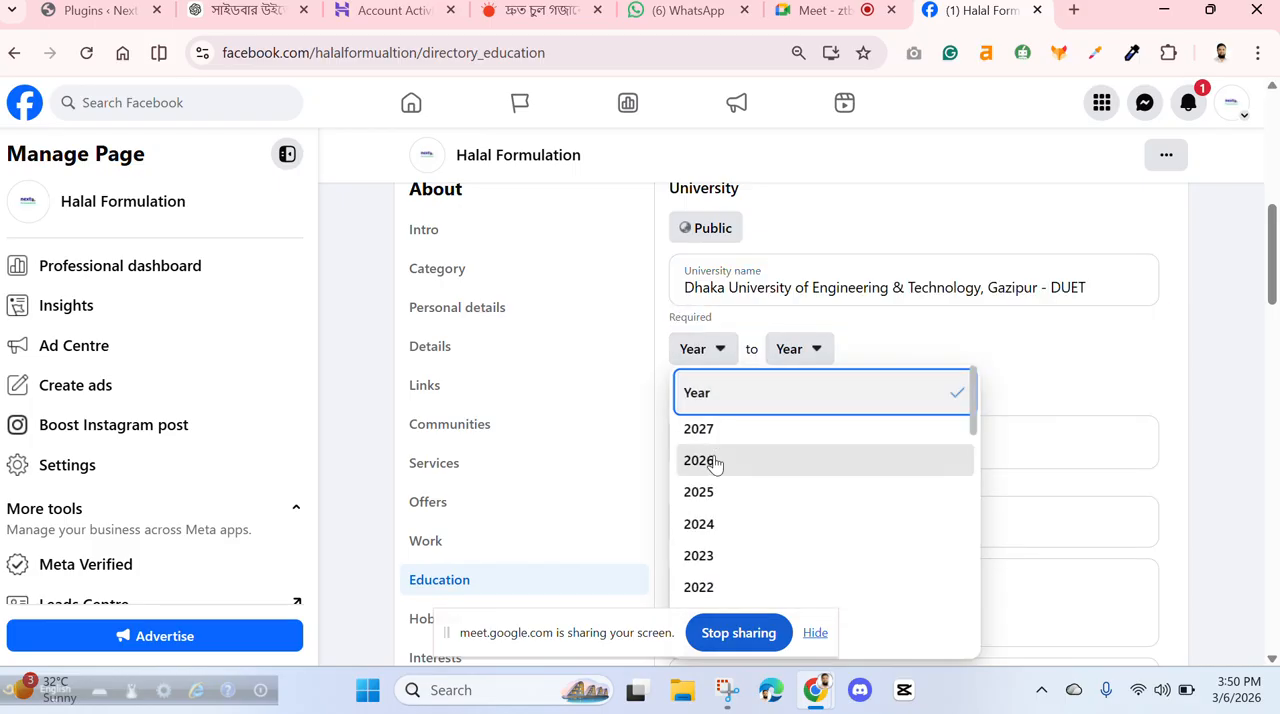
click(714, 461)
click(824, 349)
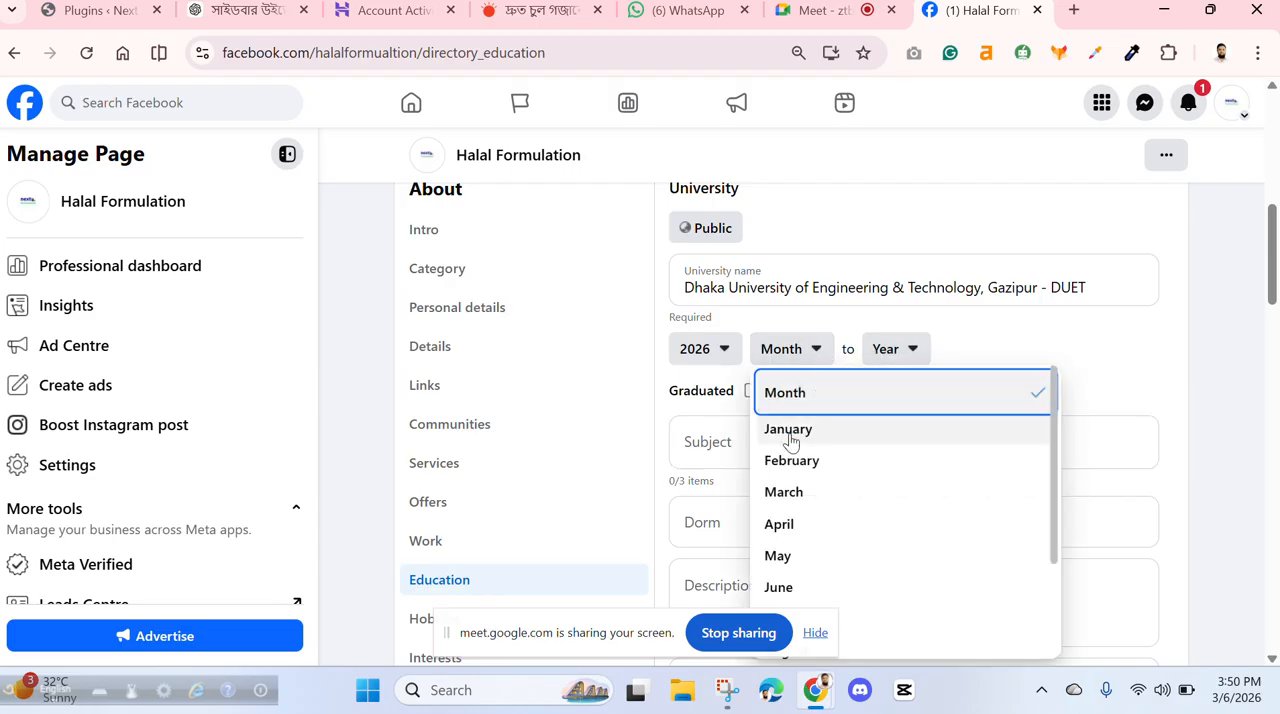
click(791, 462)
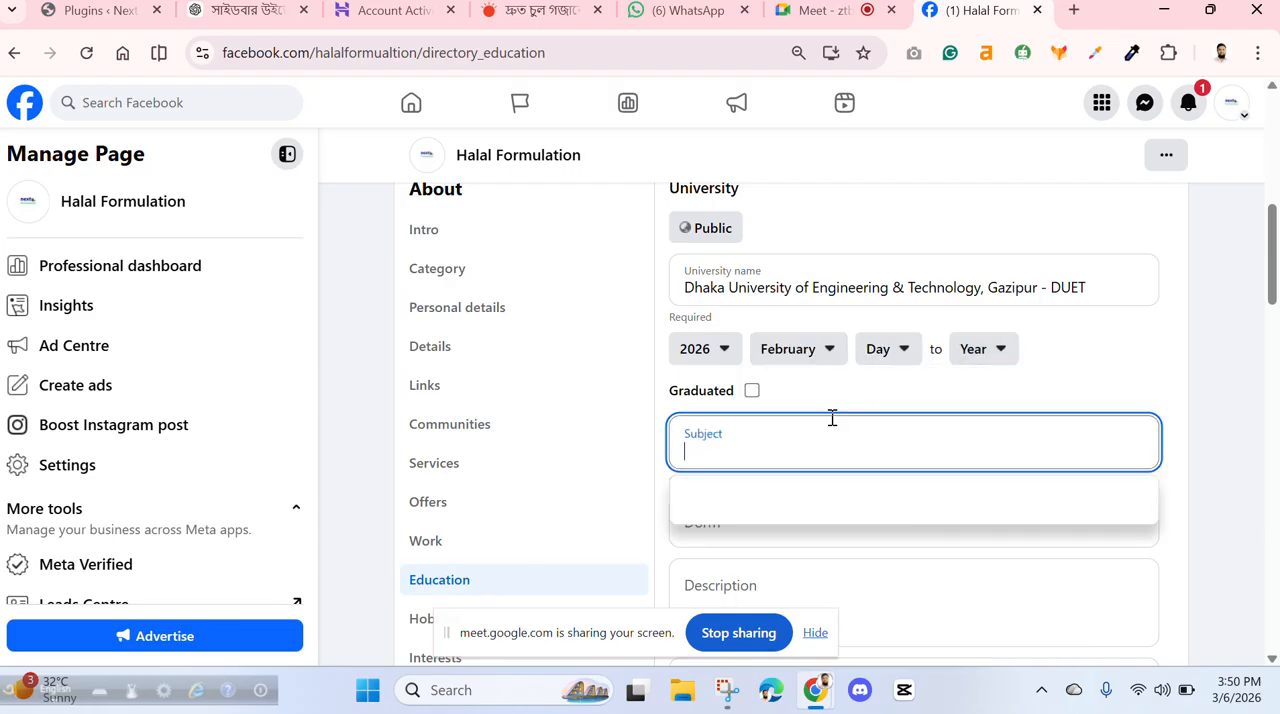
click(905, 349)
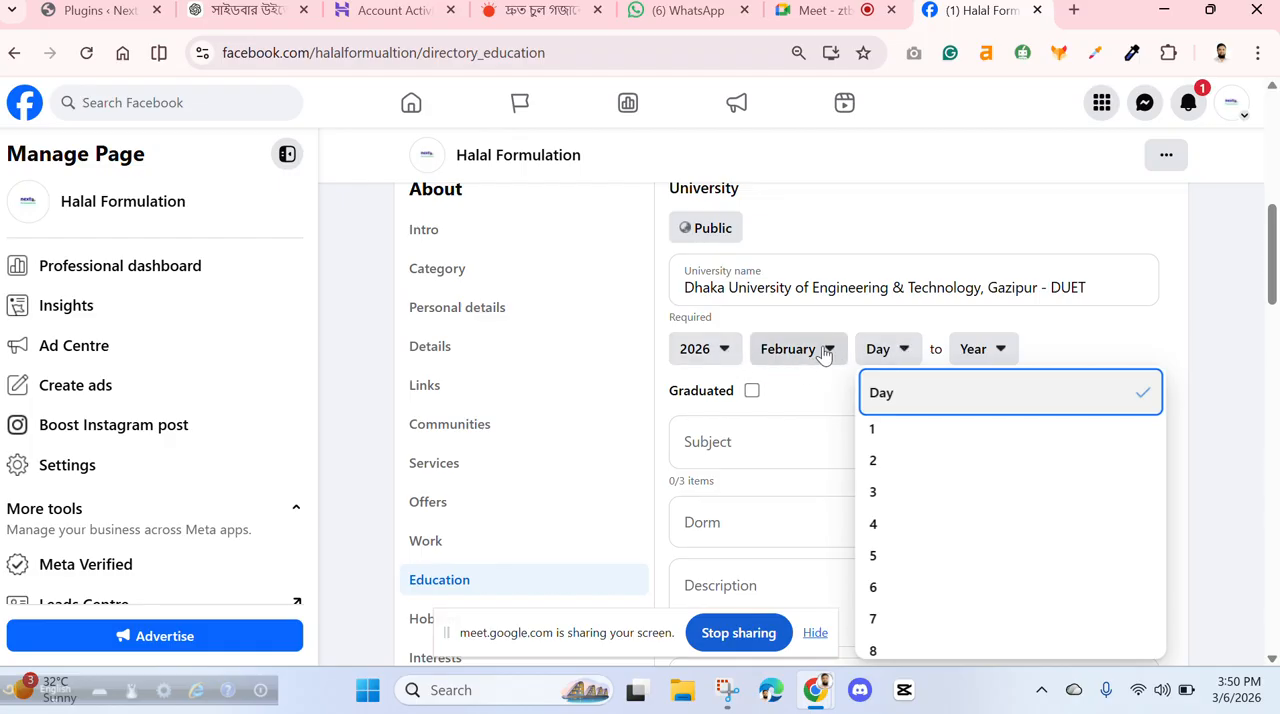
click(1000, 350)
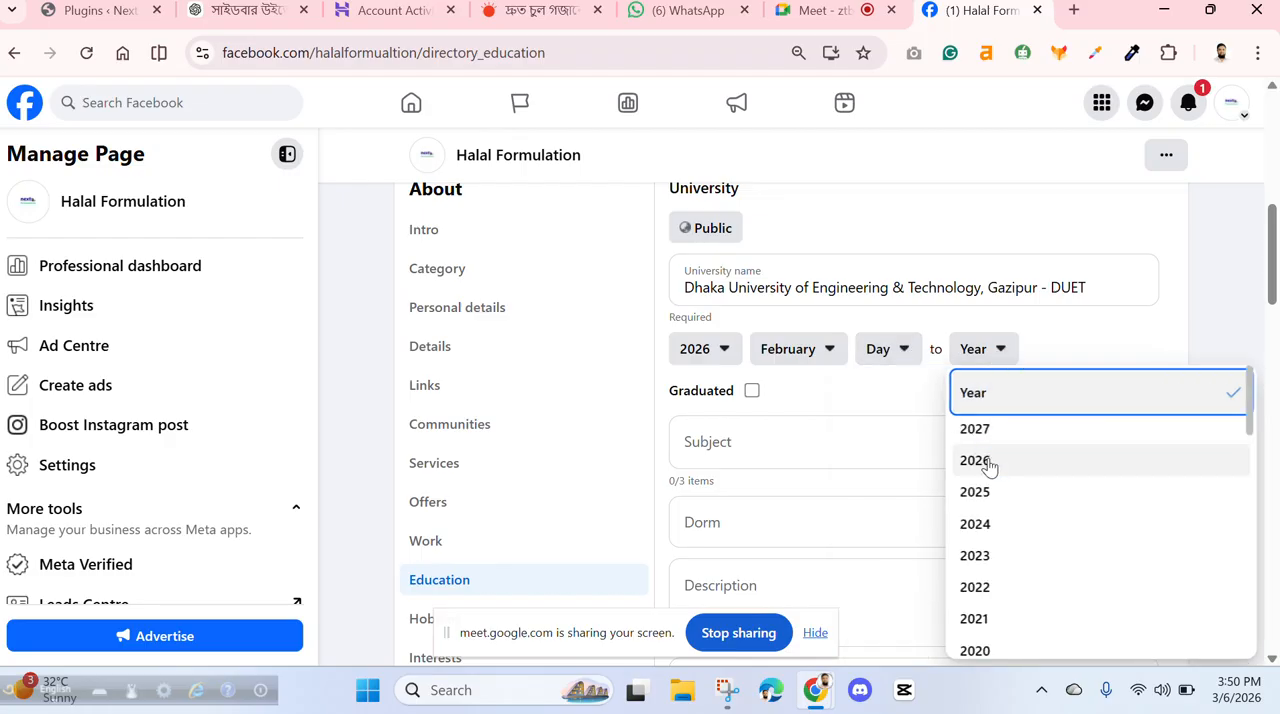
click(982, 505)
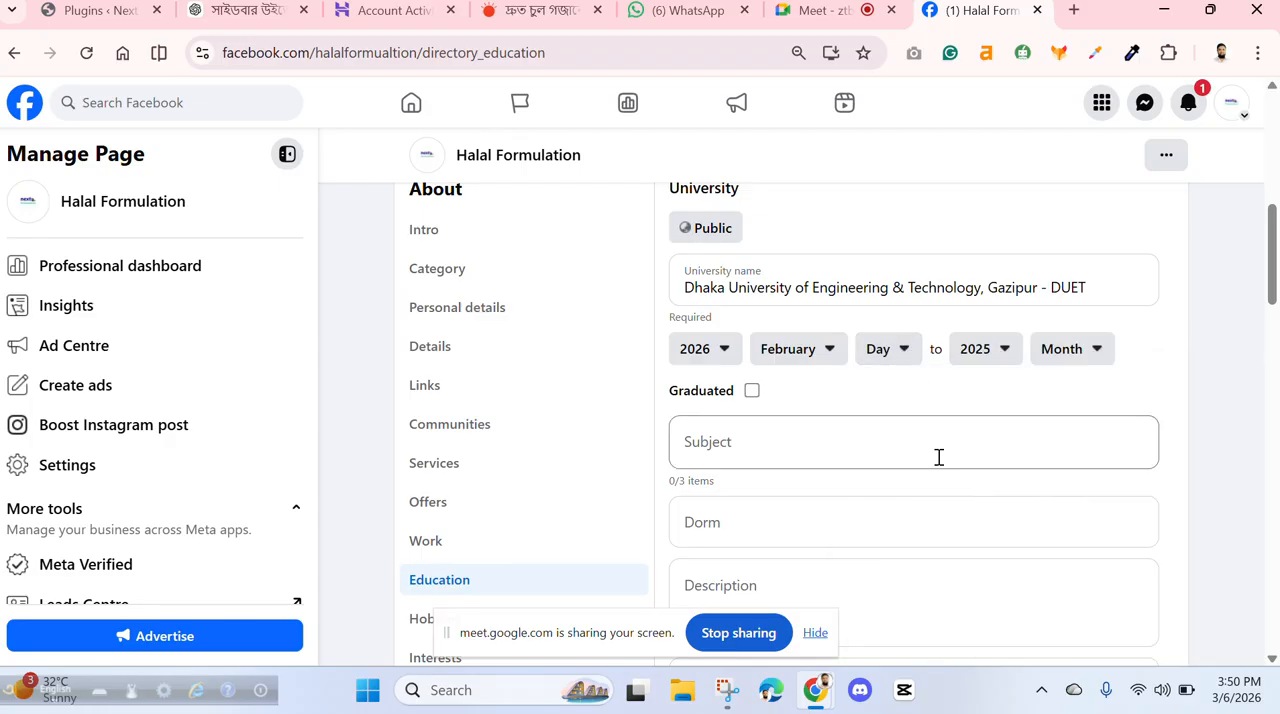
click(725, 352)
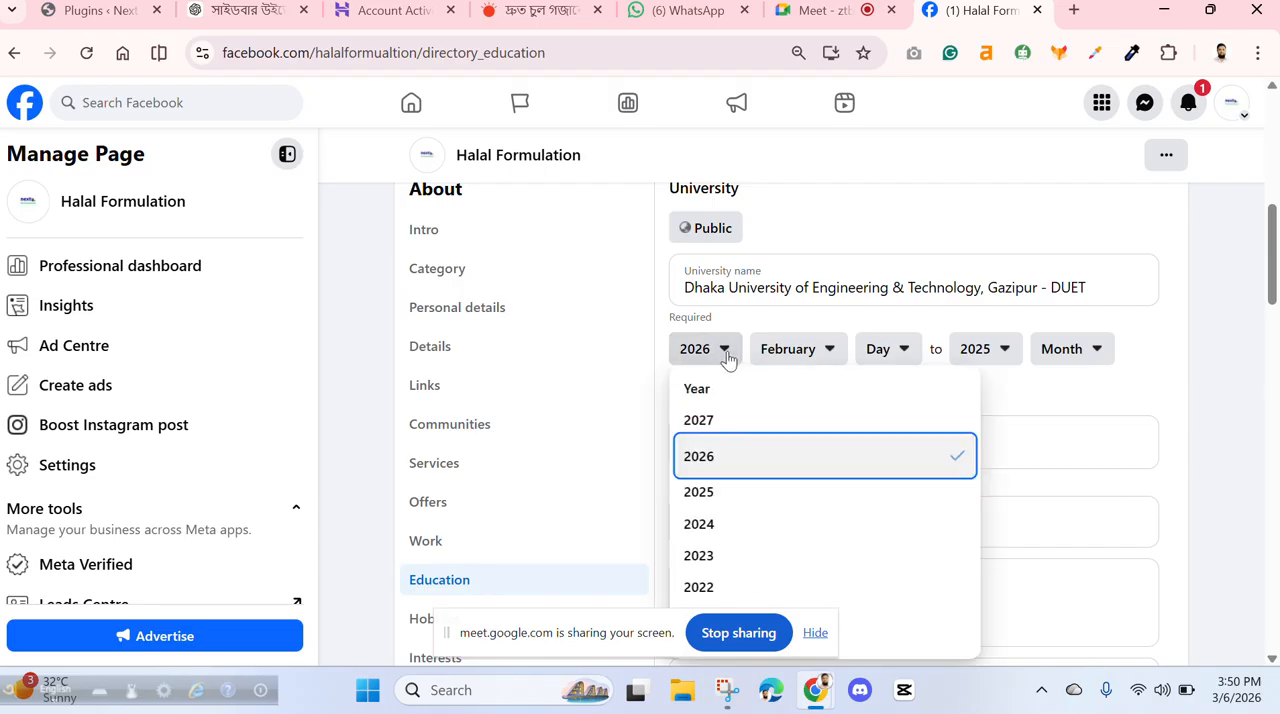
click(712, 556)
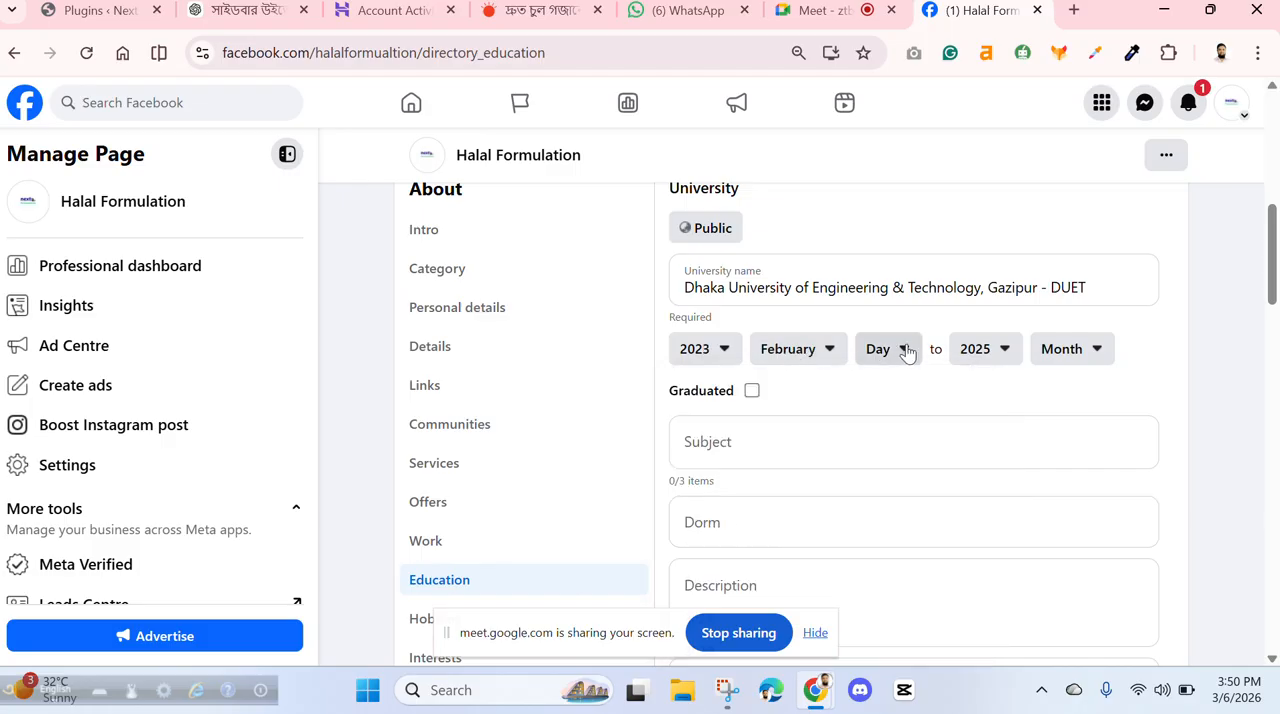
- Set the end month of the university period to February and both the start and end day to 1
click(1095, 350)
click(1030, 462)
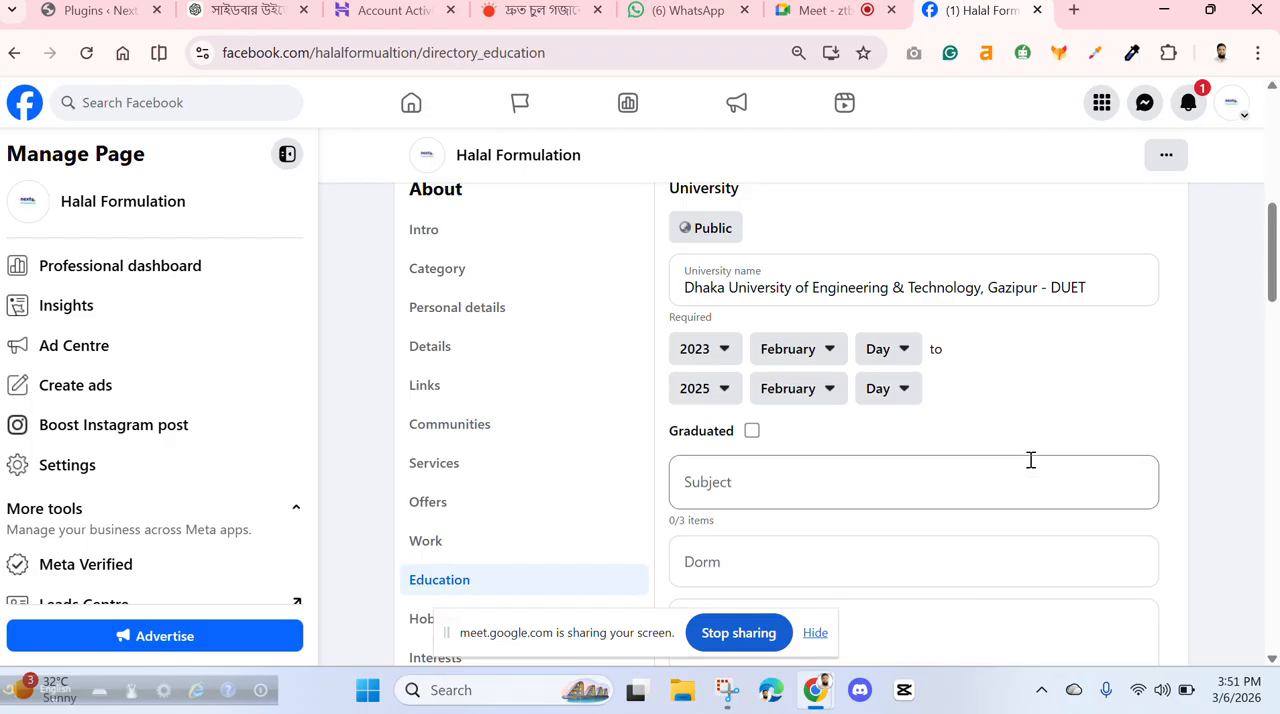
click(904, 349)
click(886, 436)
click(893, 400)
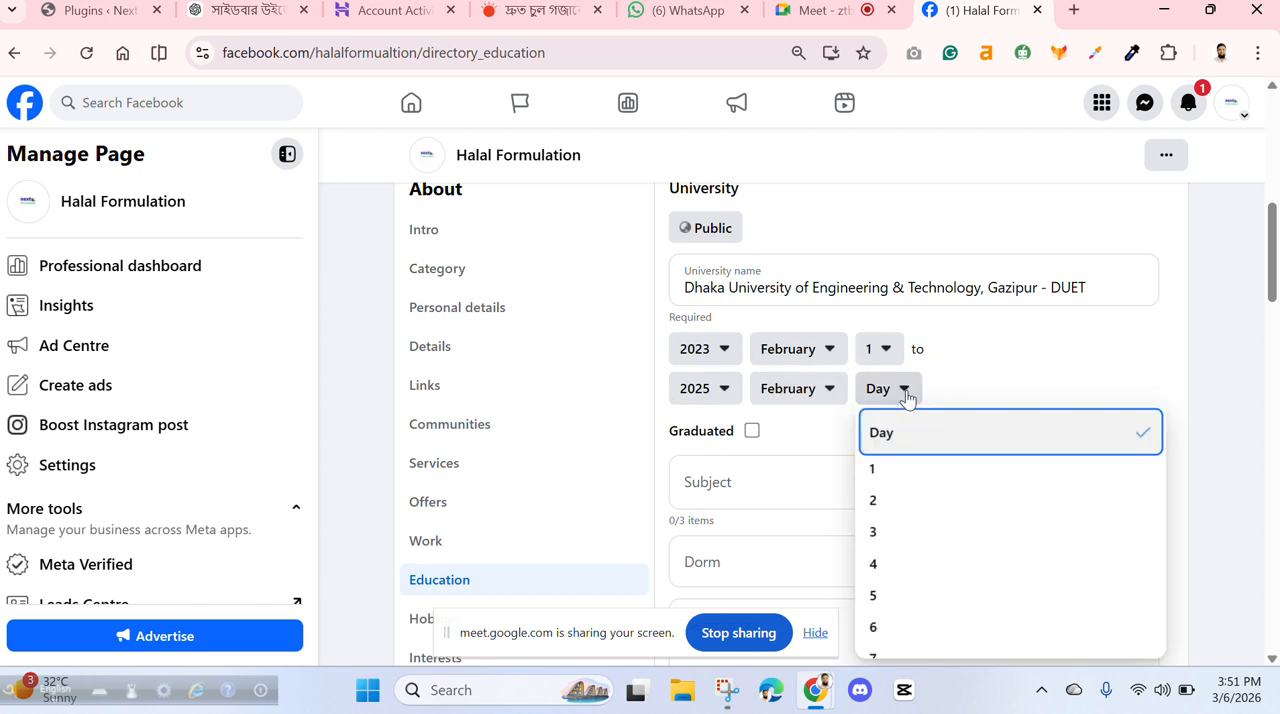
click(882, 467)
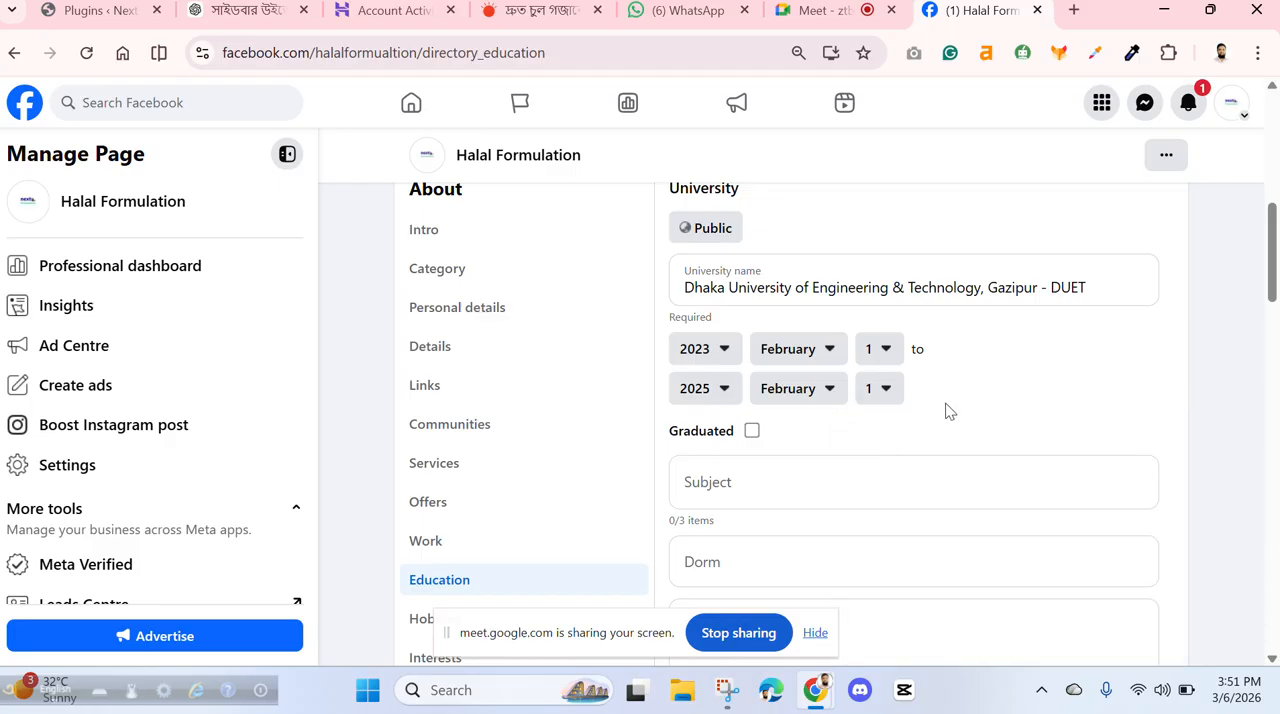
- Add "Water and Environment Management" as the subject of the university entry
scroll(700, 403, down, 2)
click(762, 307)
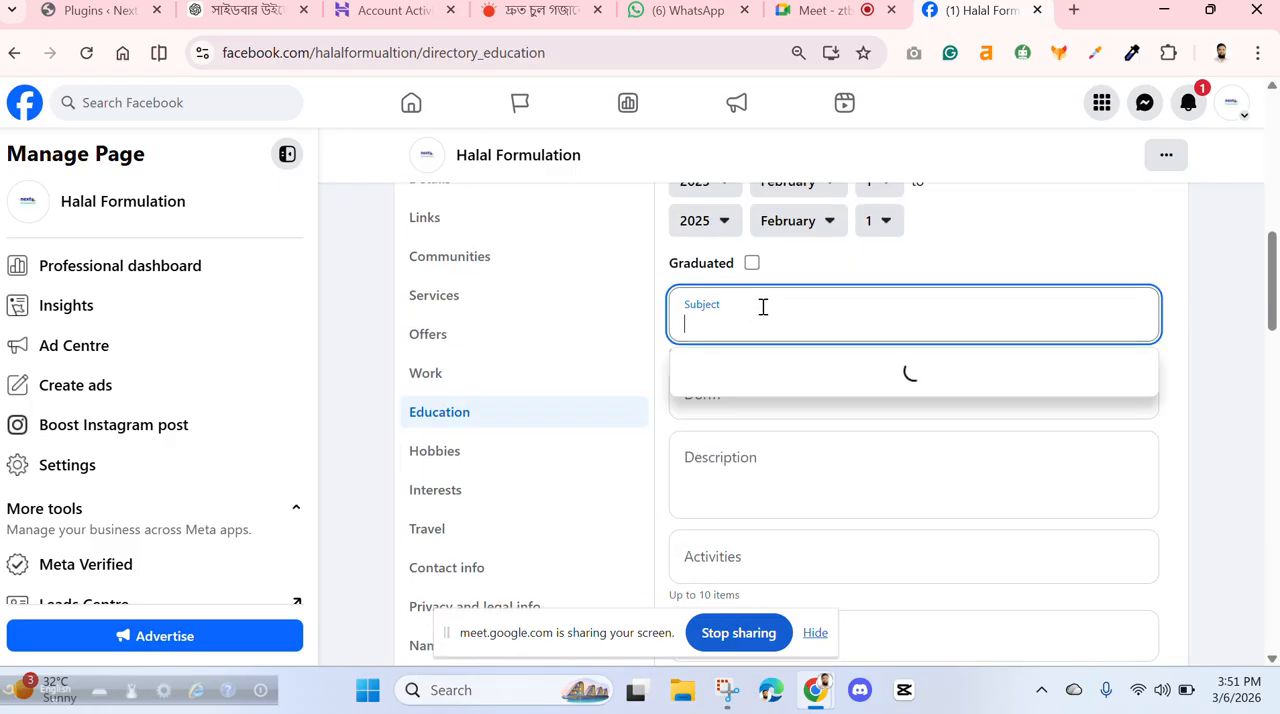
text(W)
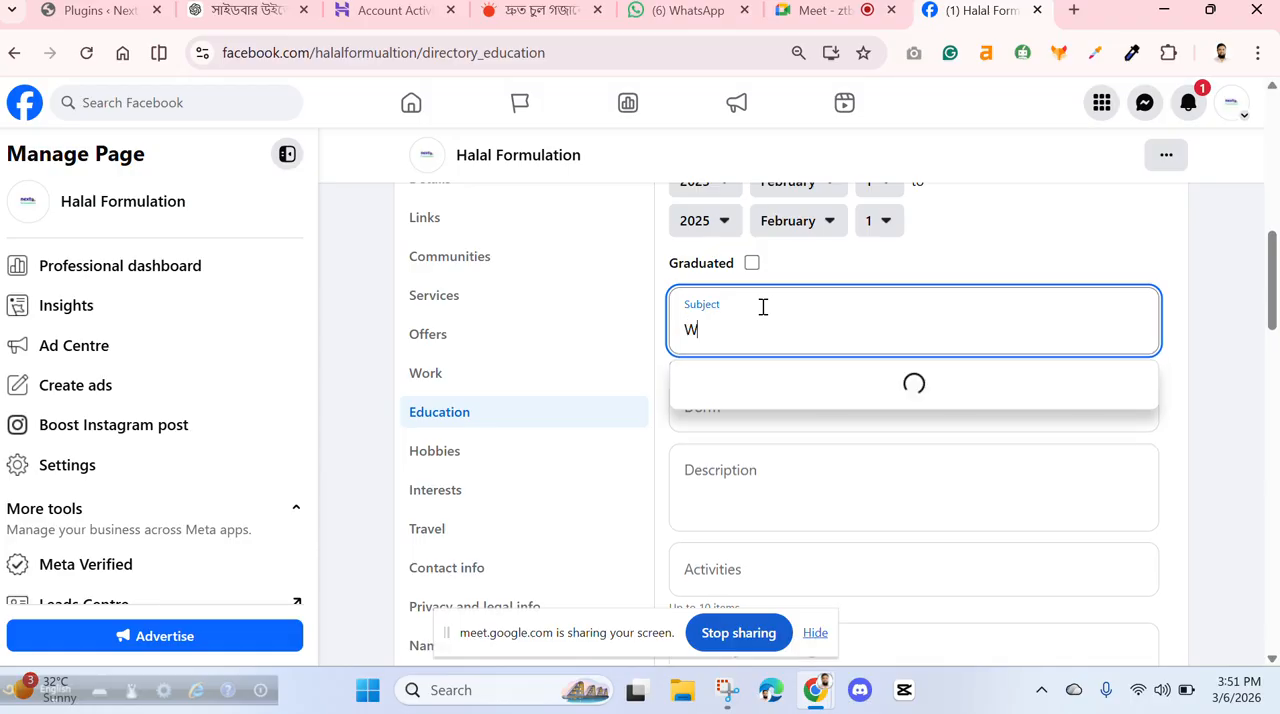
text(ater an)
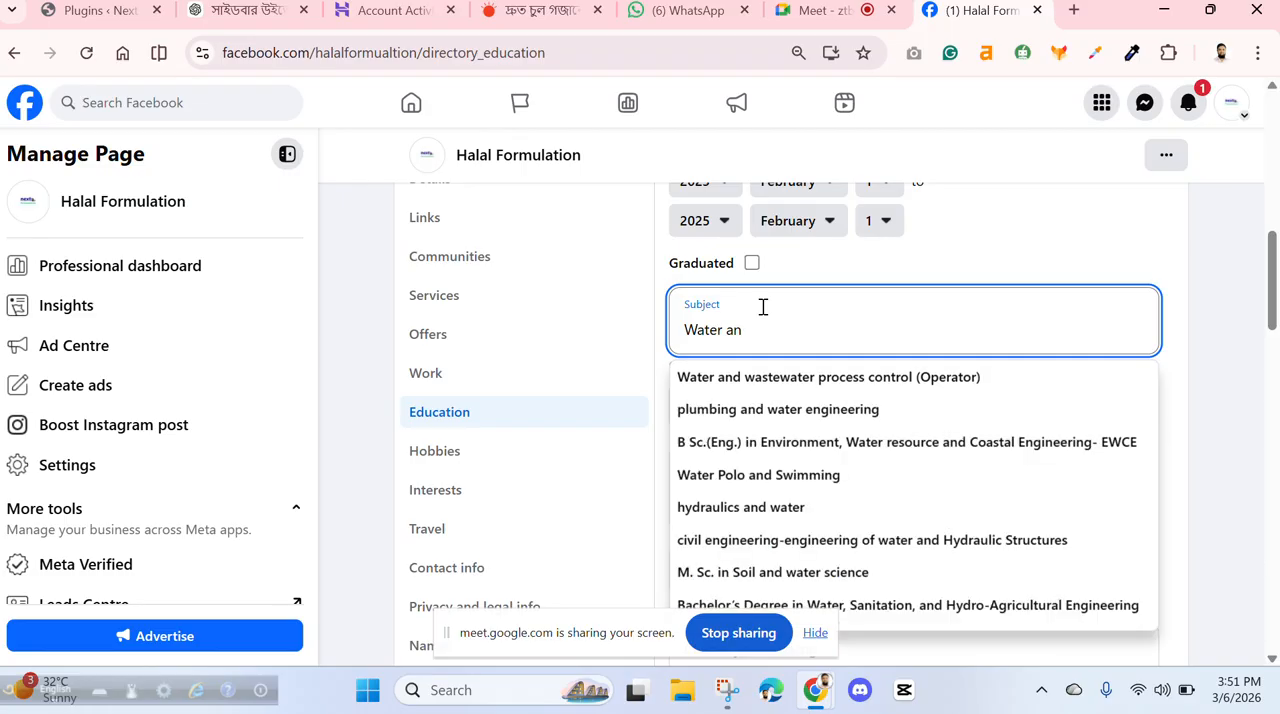
text(d Env)
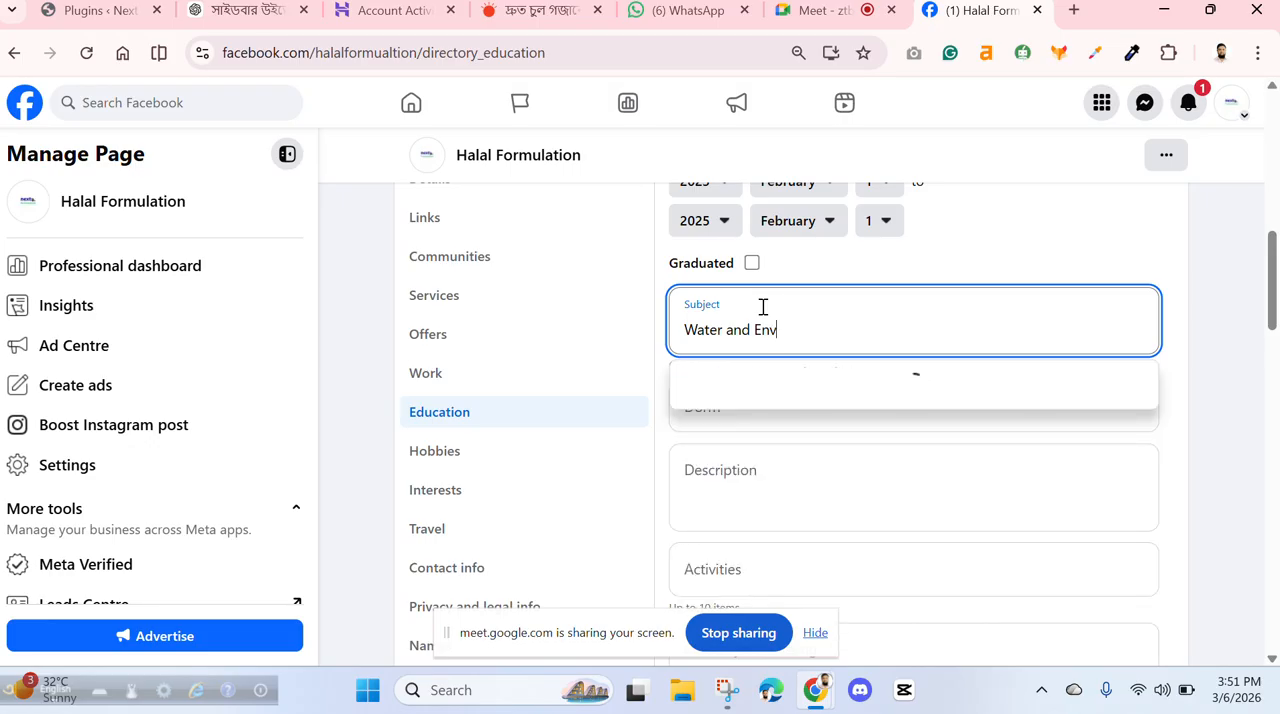
text(ironment m)
key(BackSpace)
key(BackSpace)
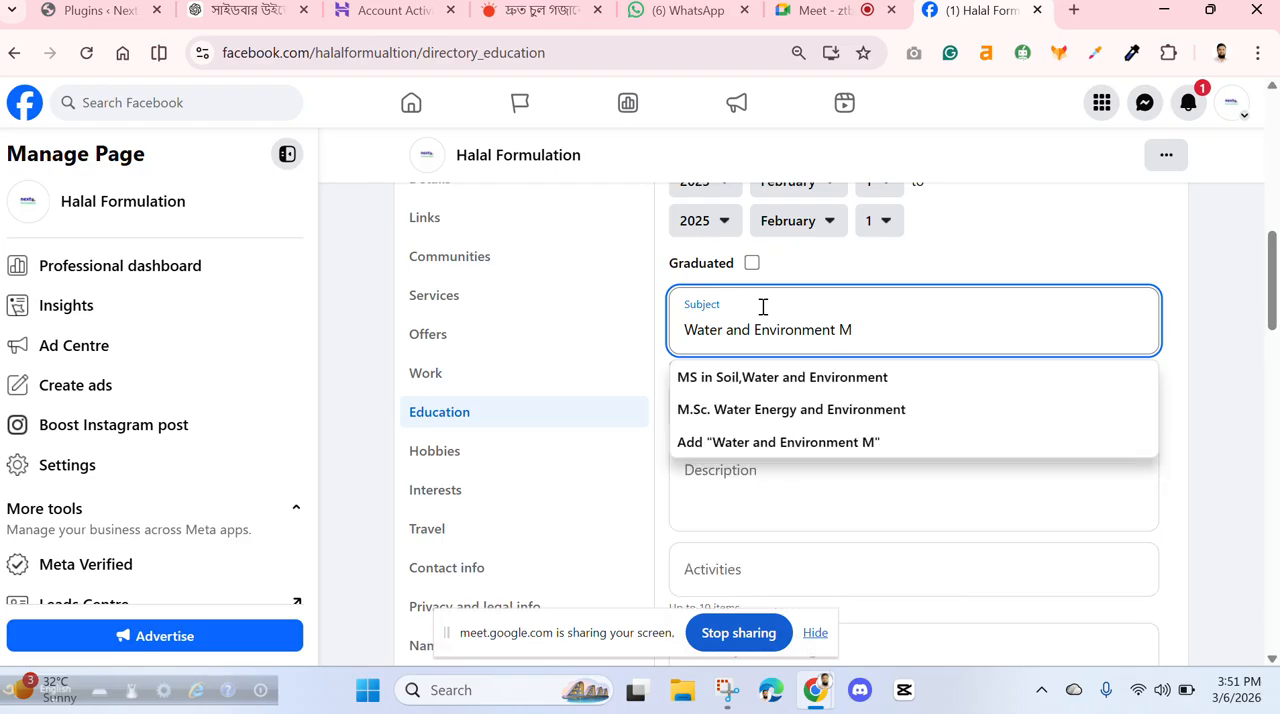
text(Management)
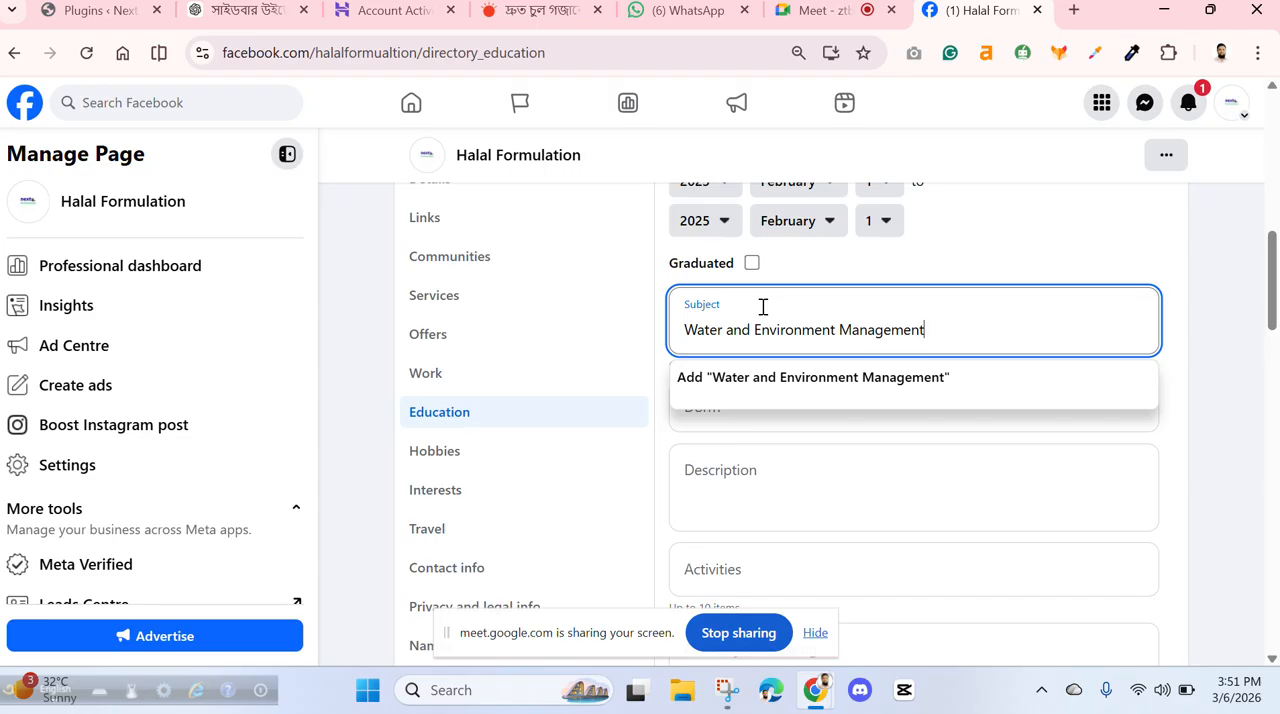
click(890, 386)
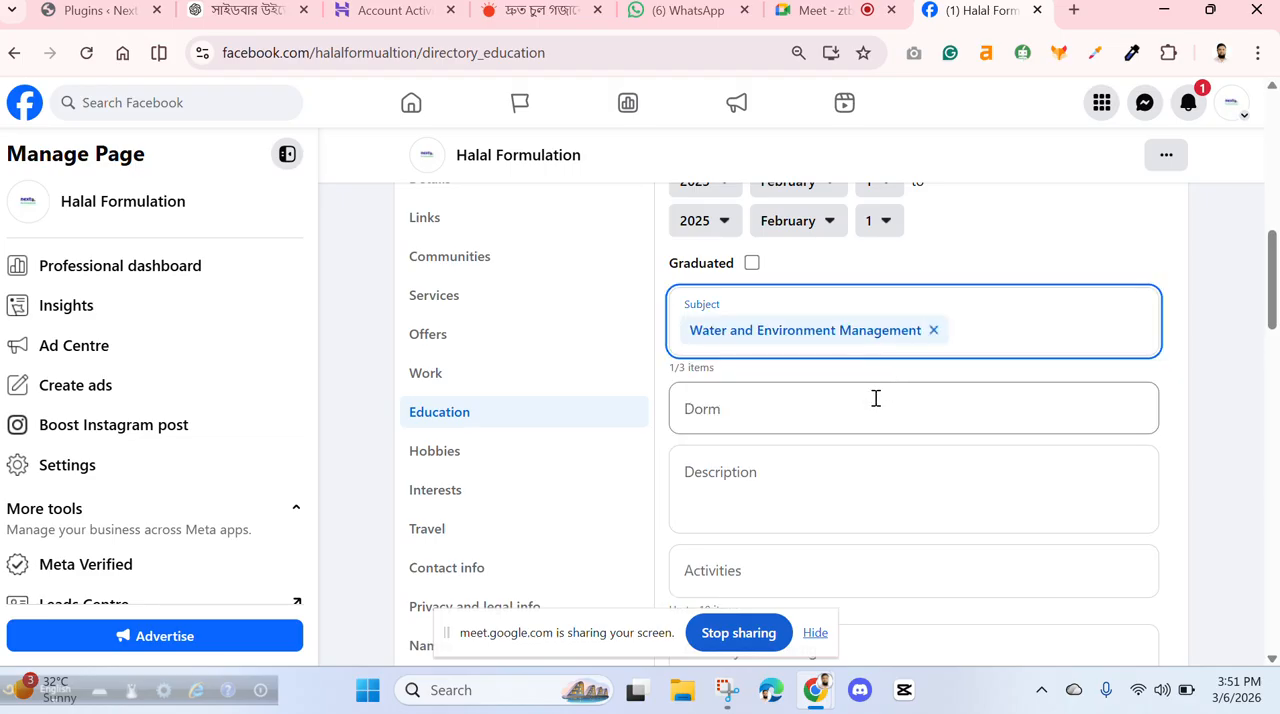
- Save the university entry with the dorm, description, activities, classes and degree left empty
click(766, 405)
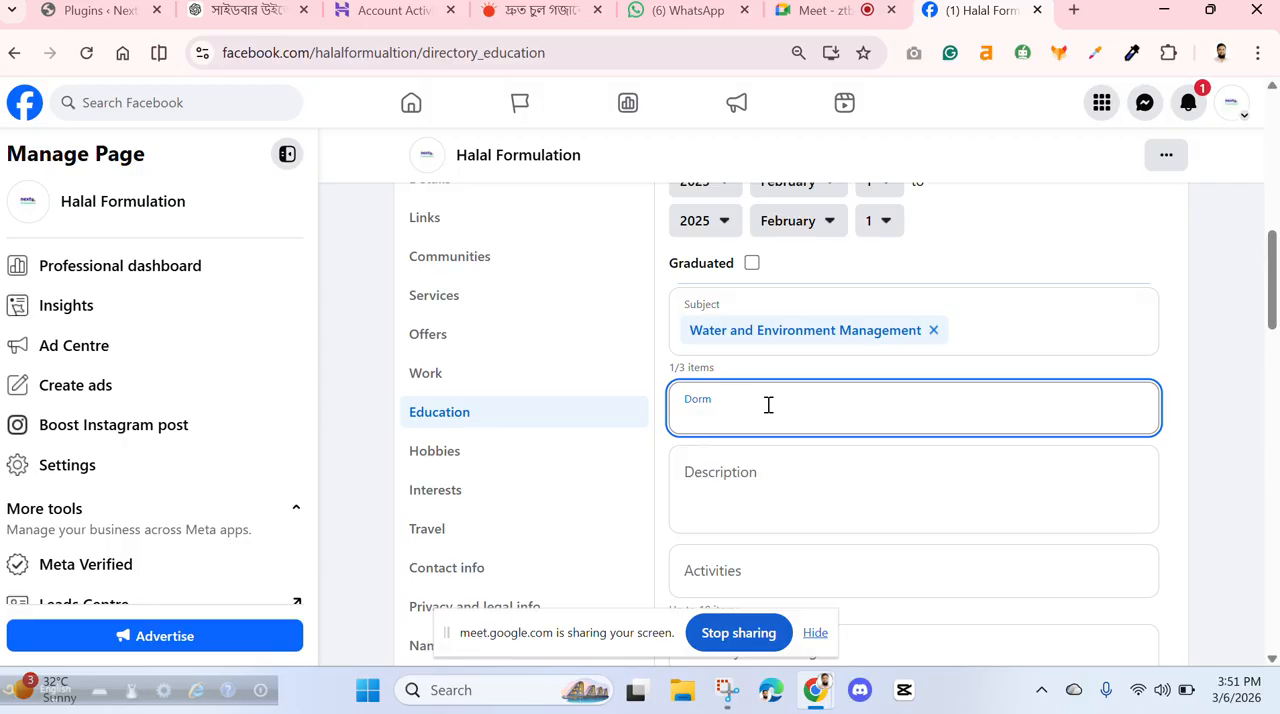
scroll(767, 404, down, 2)
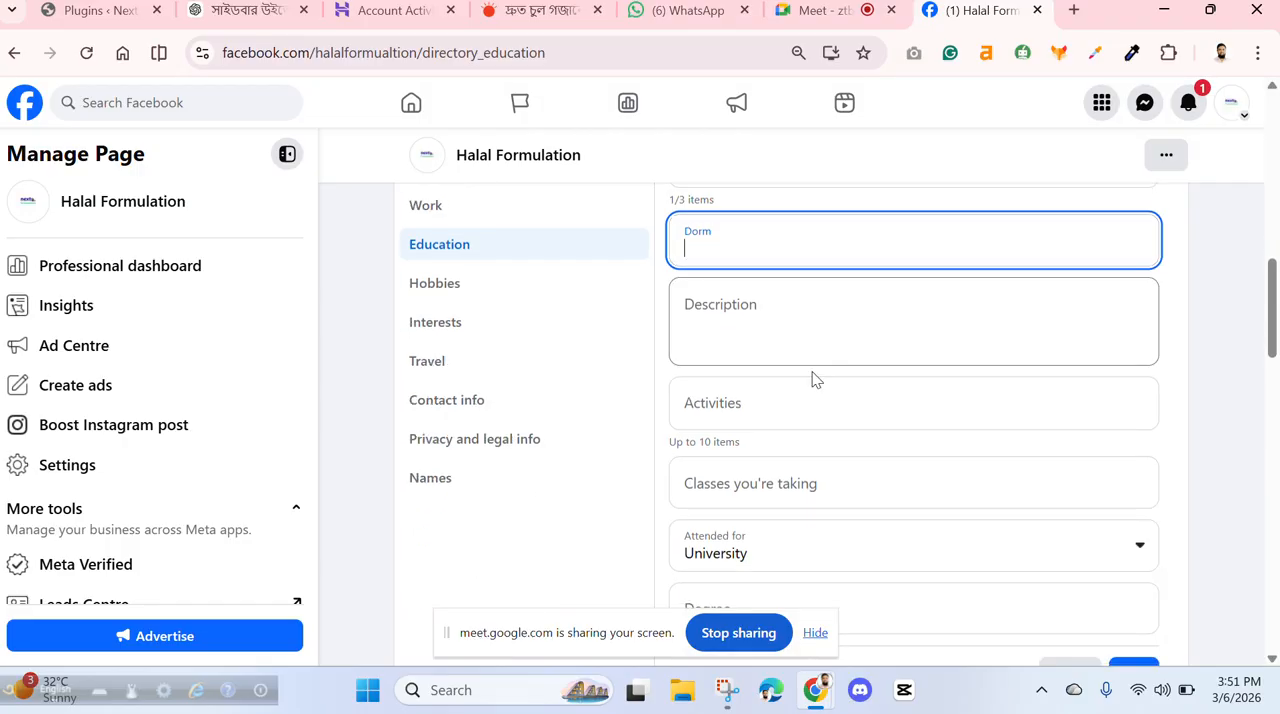
scroll(880, 492, down, 2)
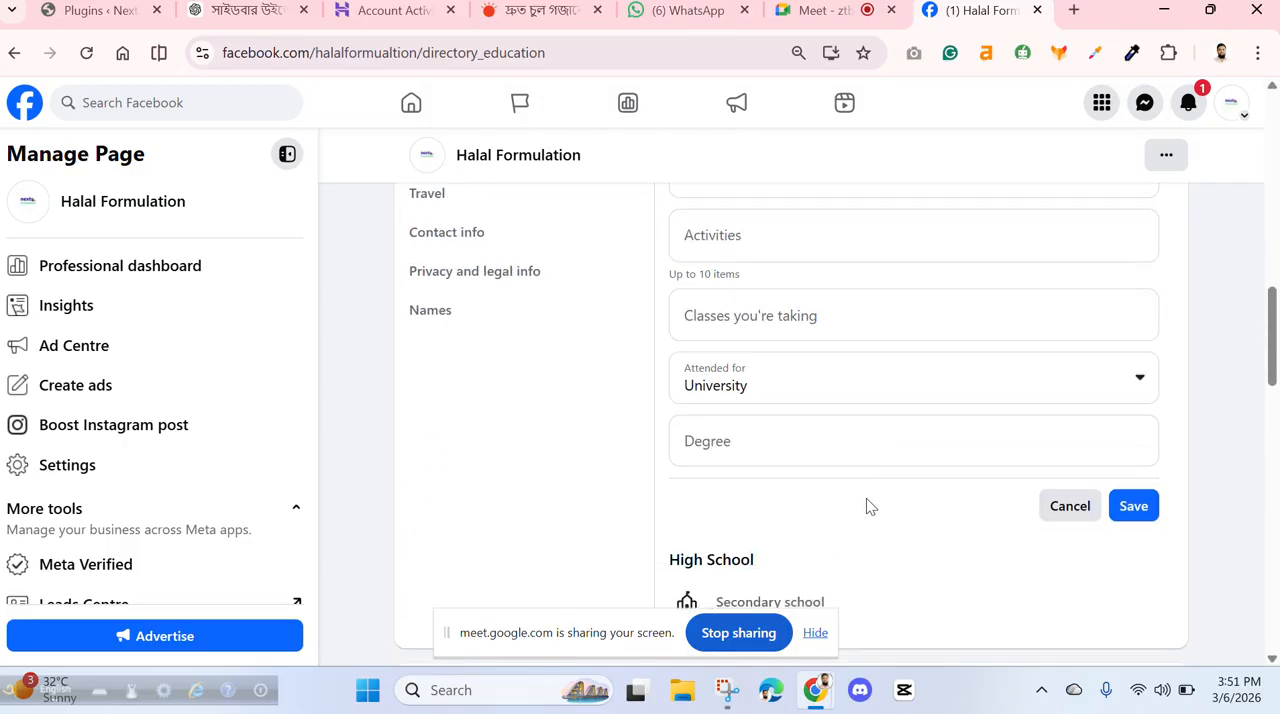
click(770, 449)
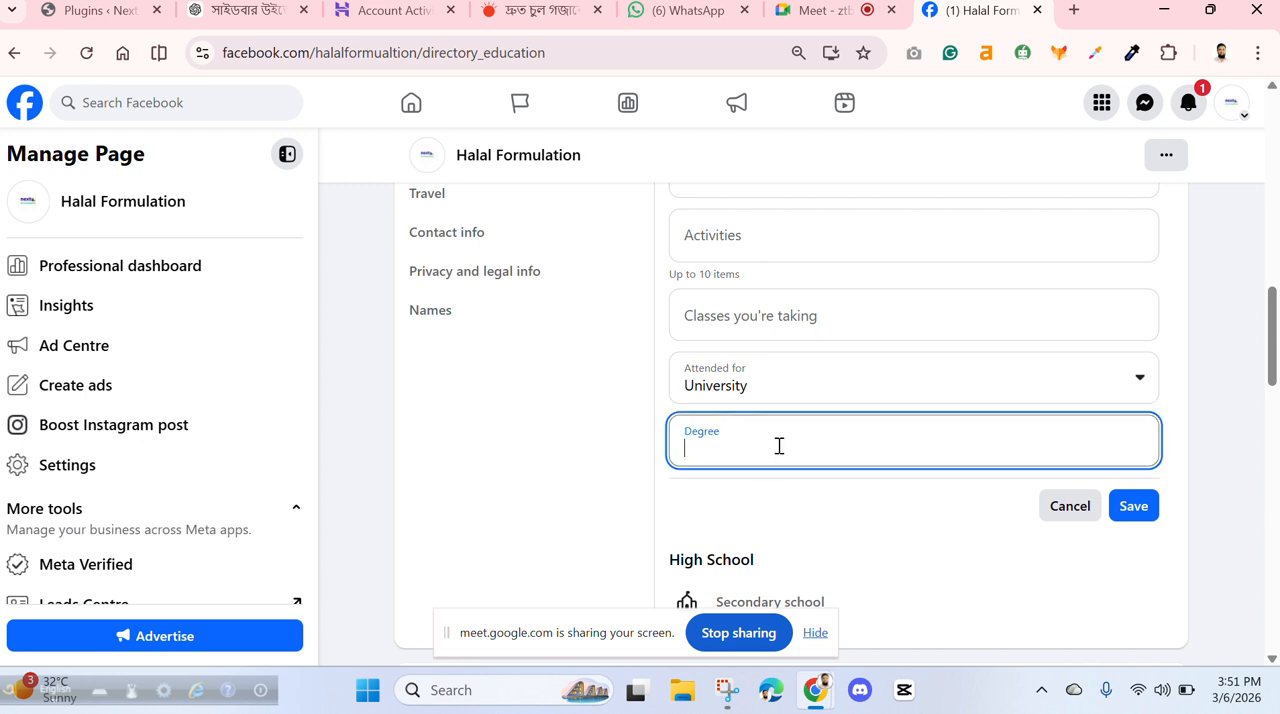
click(1135, 510)
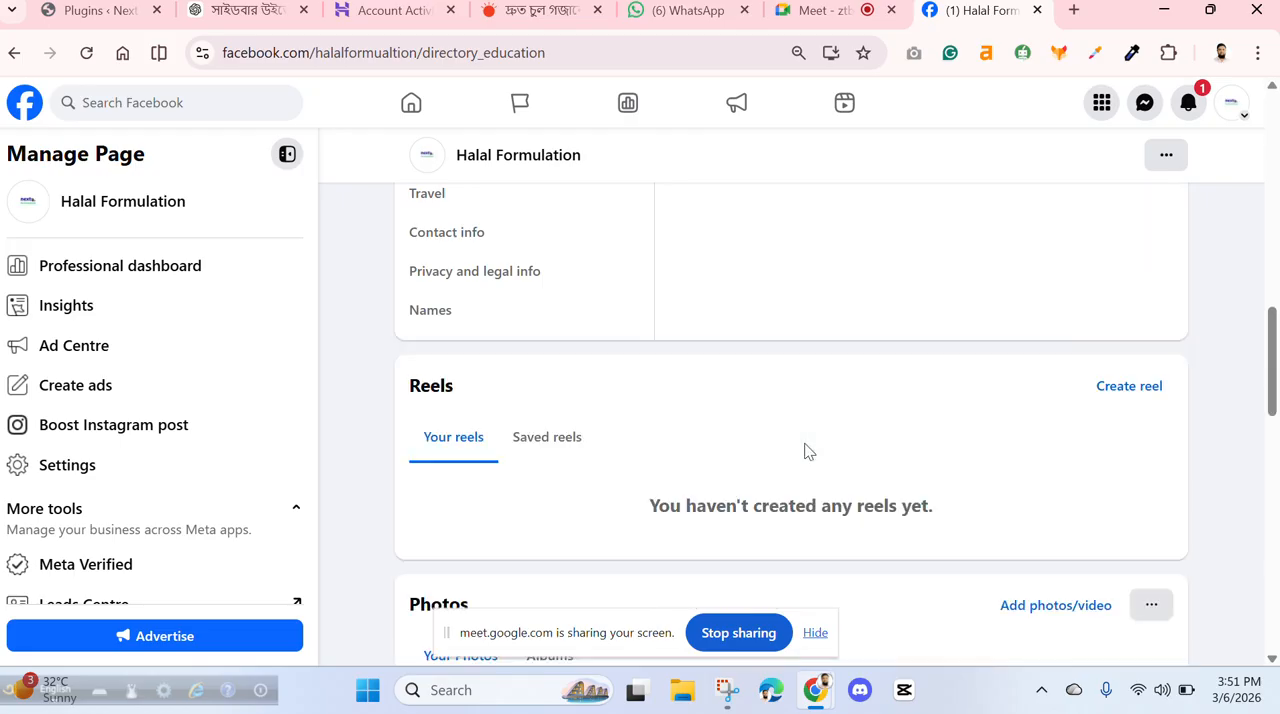
- Review the saved university entry and decline sharing it as a post in Feed
scroll(808, 451, up, 3)
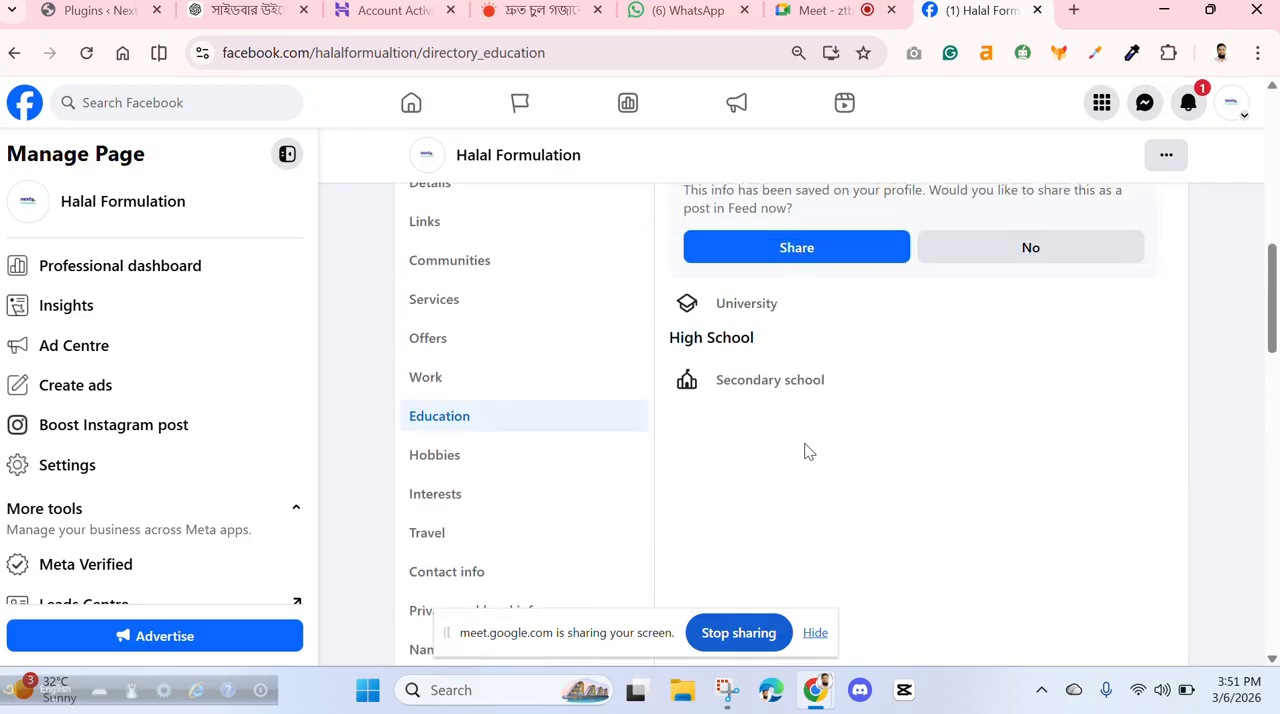
scroll(808, 451, up, 2)
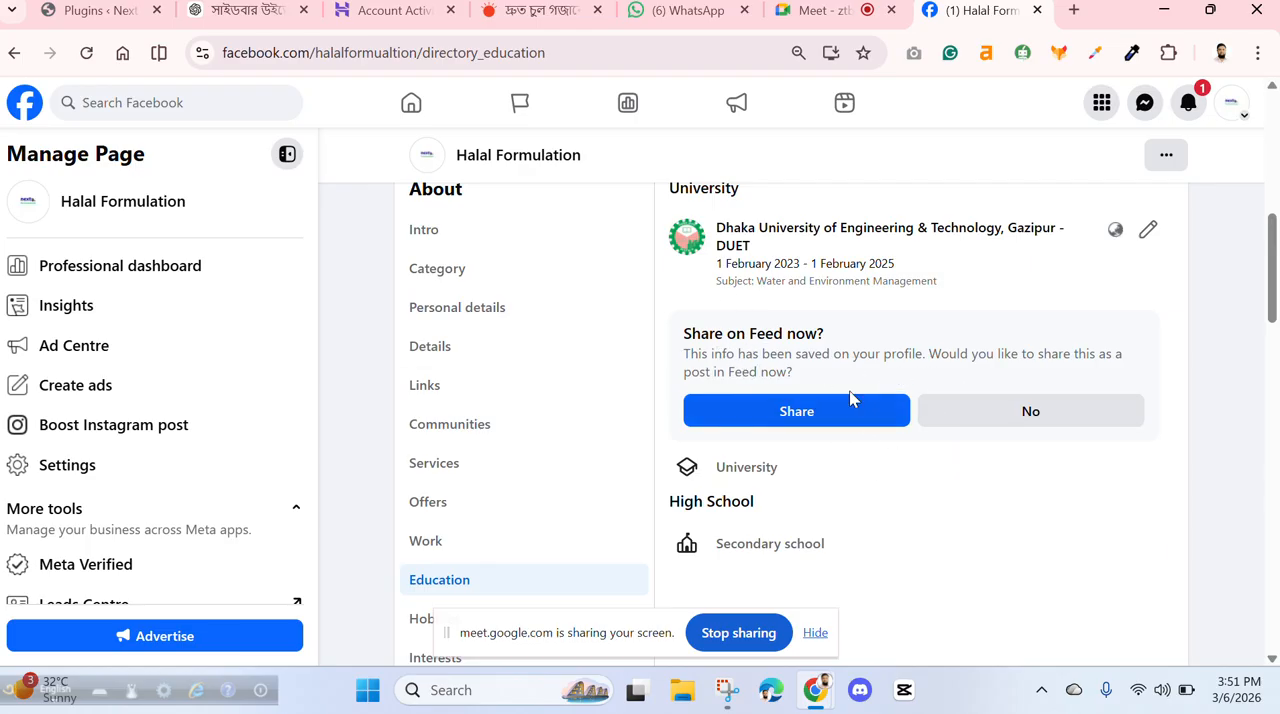
scroll(821, 405, up, 1)
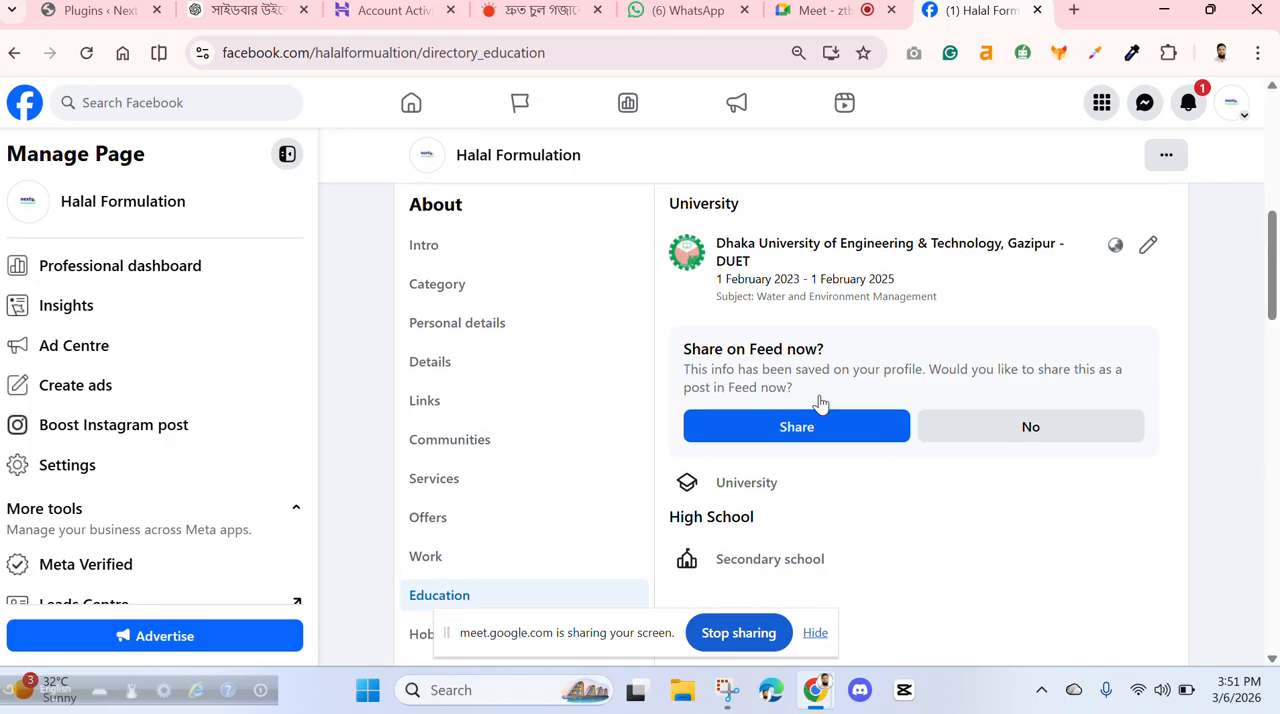
scroll(838, 412, up, 2)
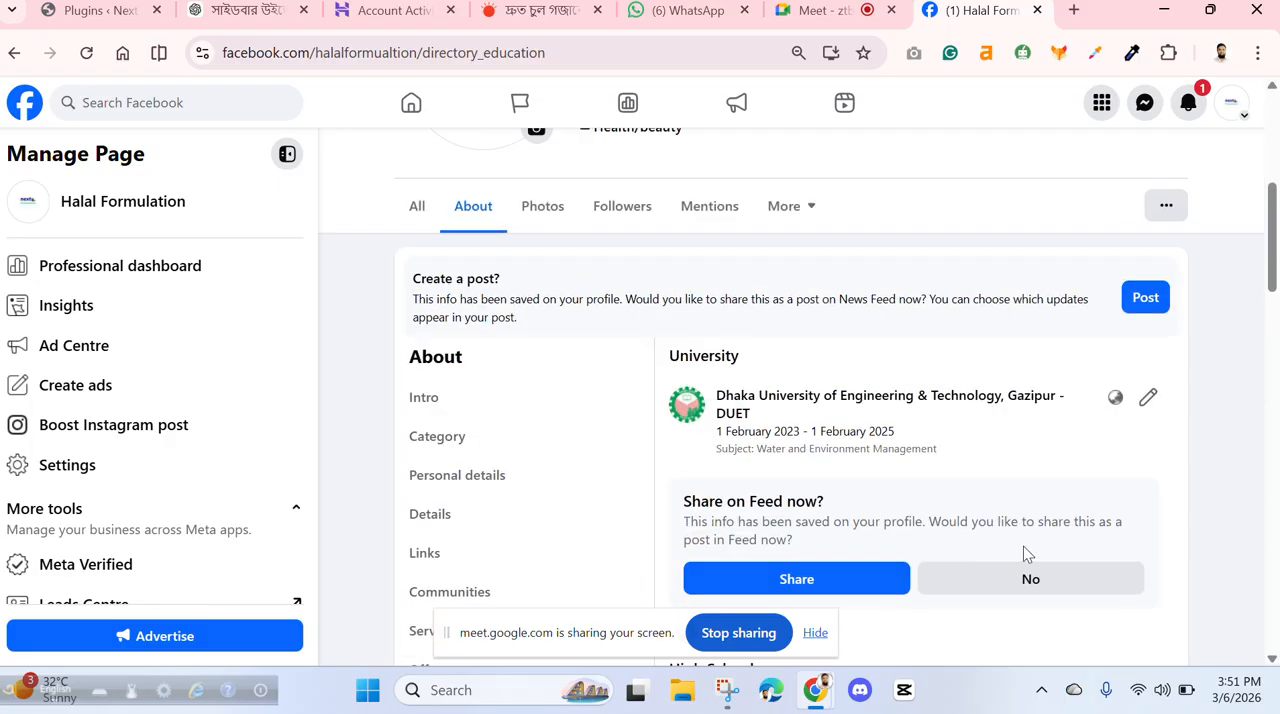
click(1026, 580)
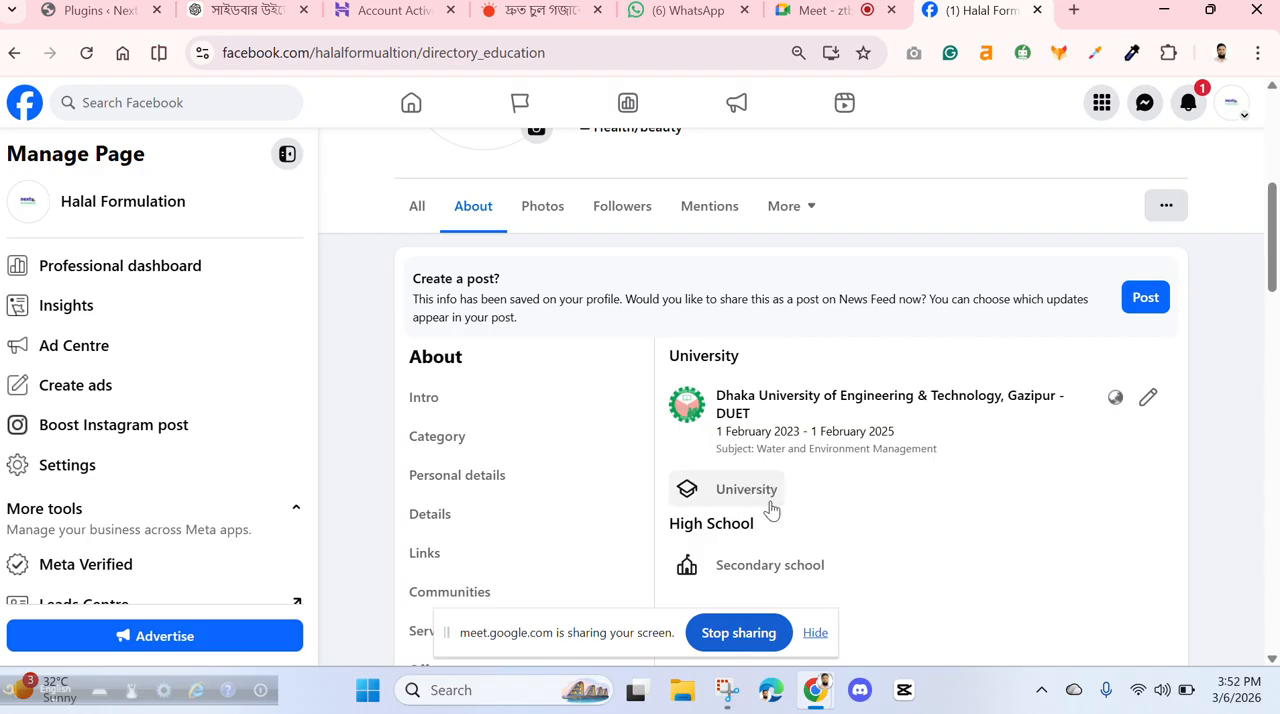
scroll(760, 505, down, 2)
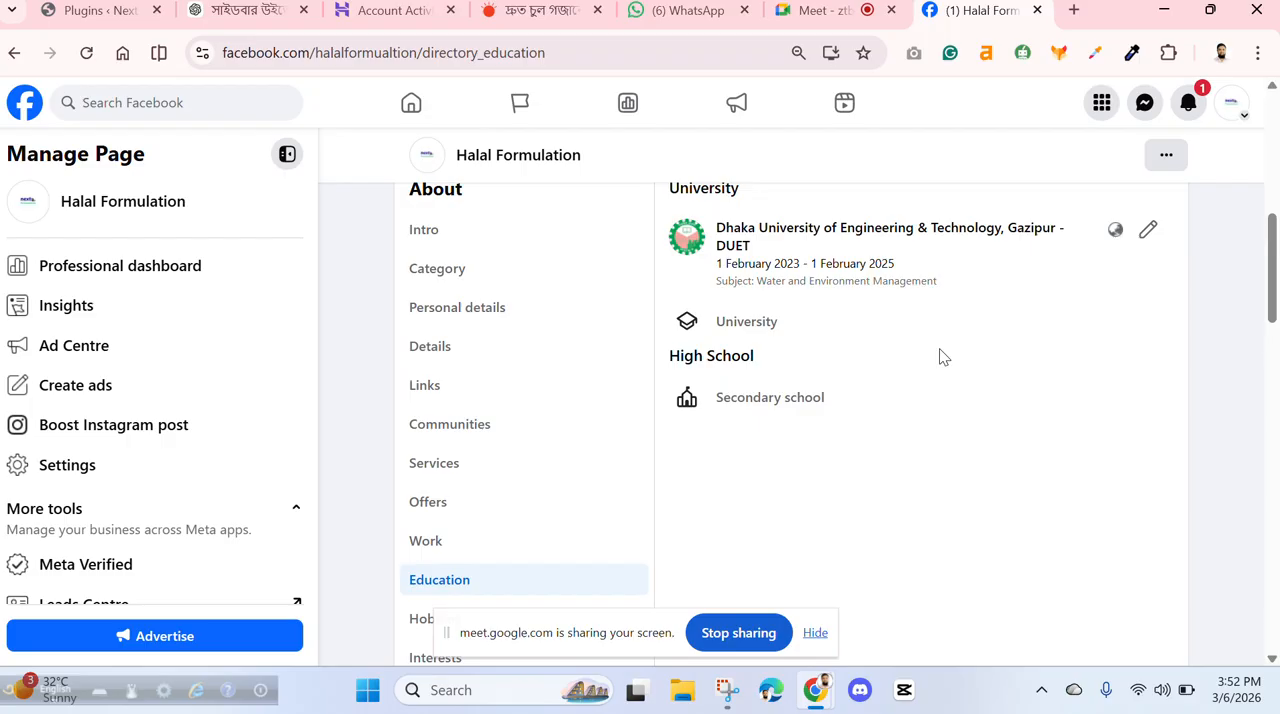
- Open the Hobbies section of the Page's About information and start adding a public hobby
scroll(640, 466, down, 2)
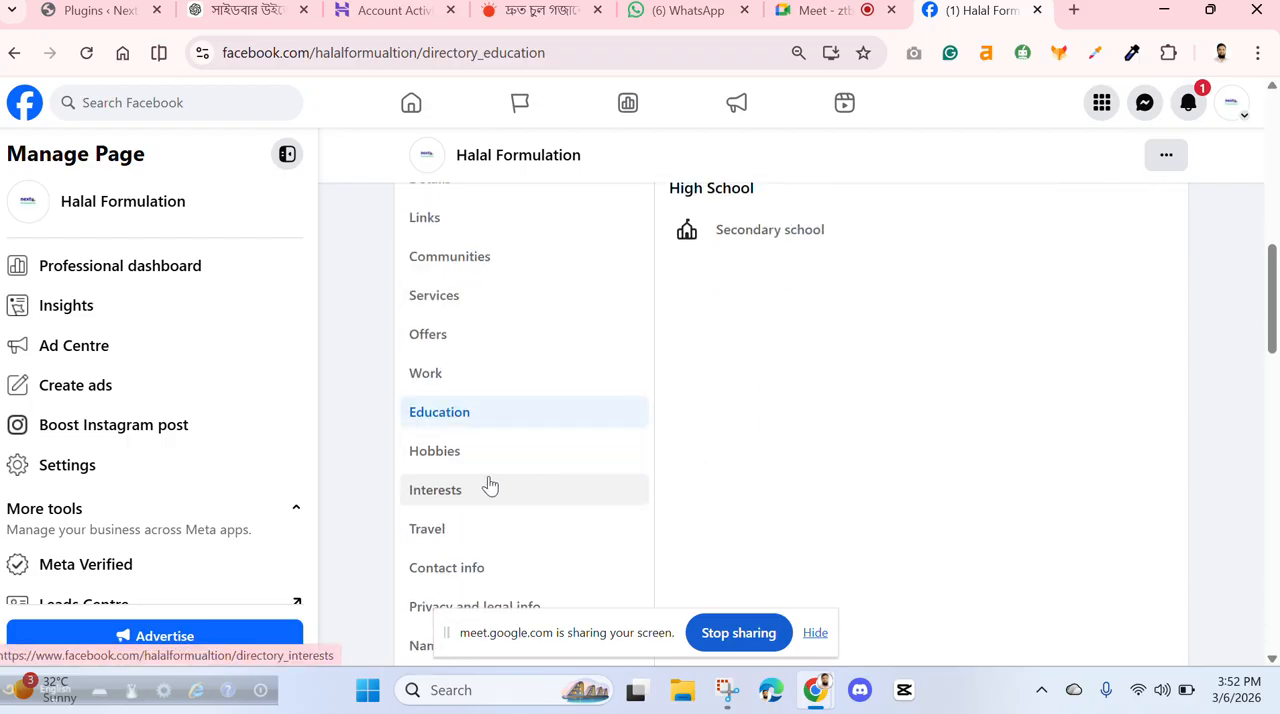
click(470, 457)
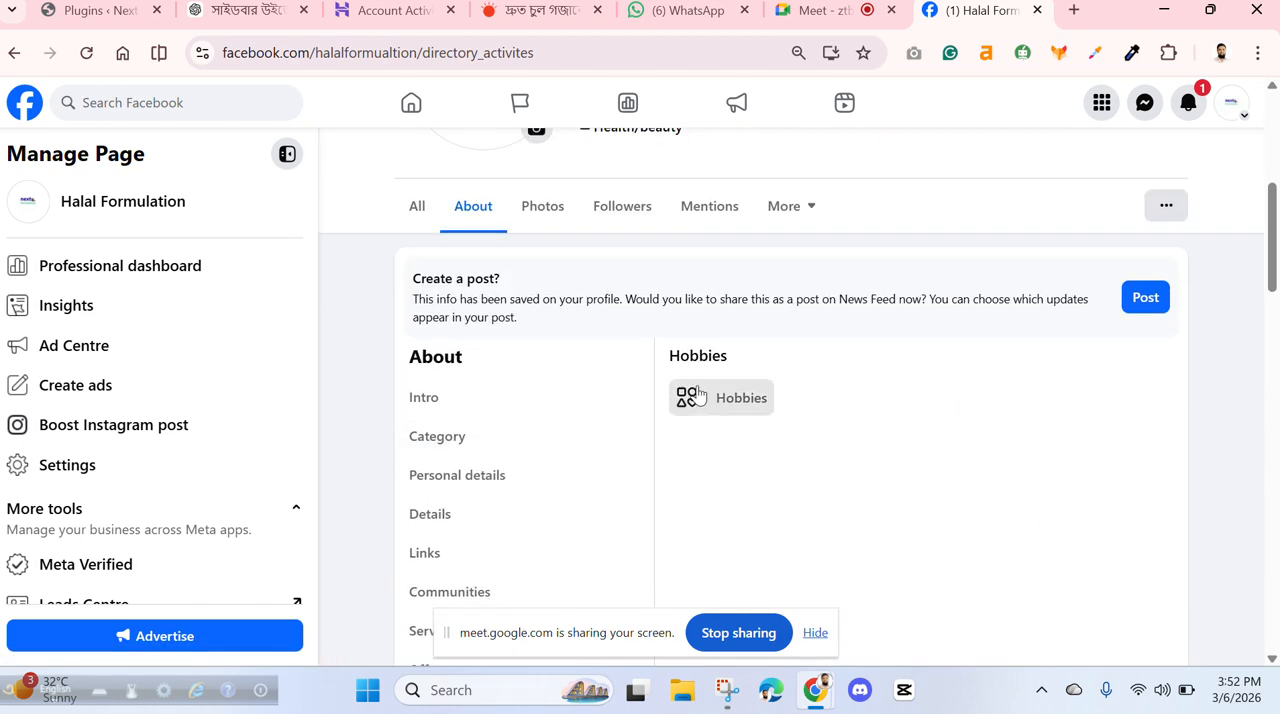
click(700, 398)
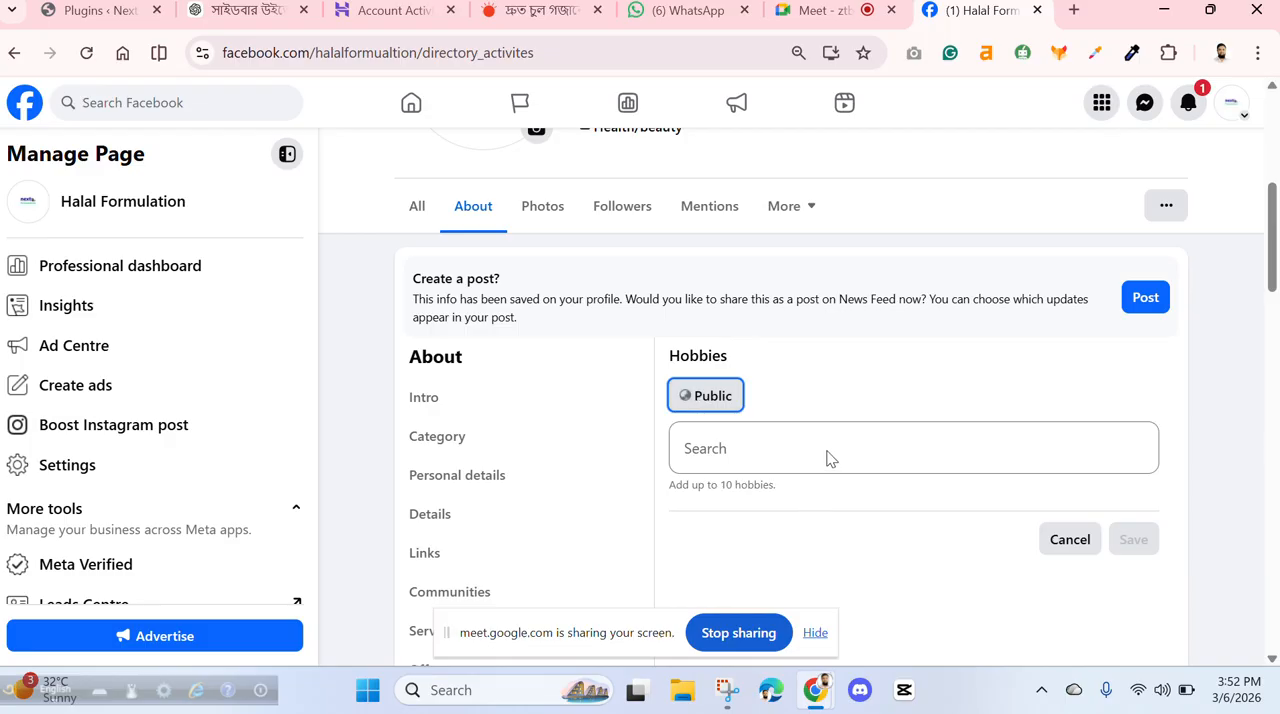
click(770, 434)
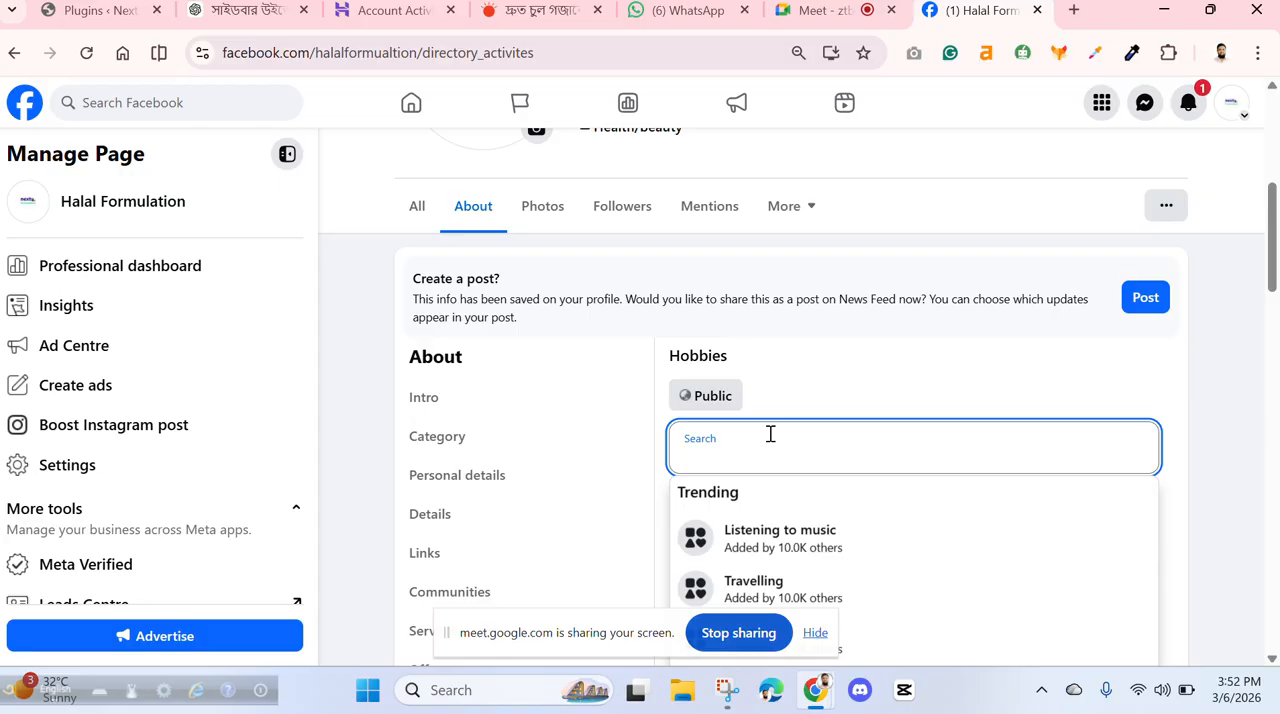
text(inter)
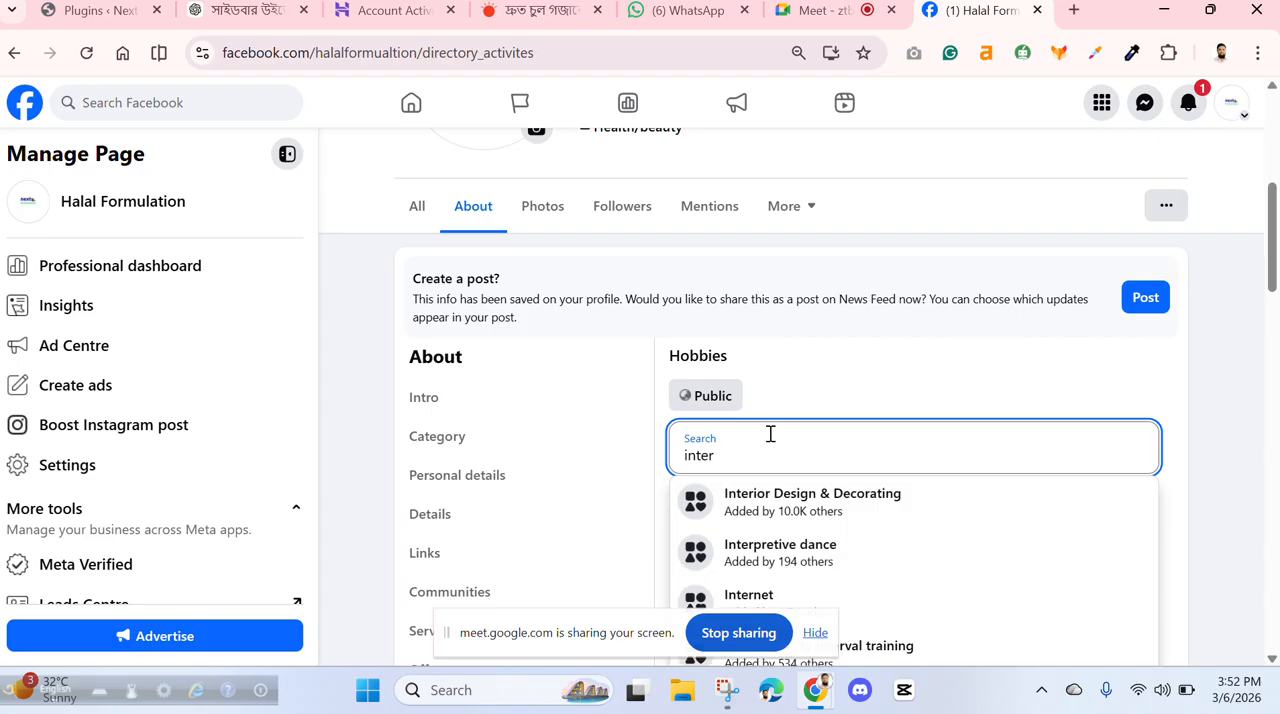
scroll(851, 506, down, 2)
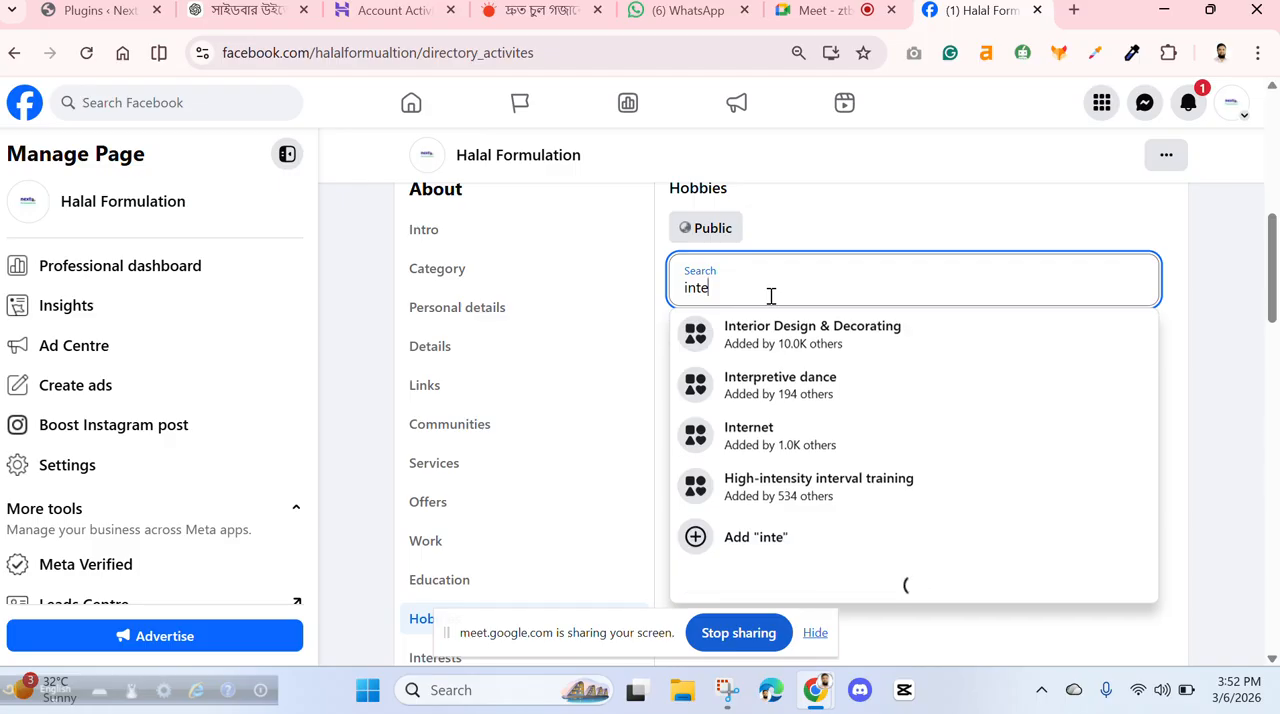
key(BackSpace)
key(BackSpace)
key(BackSpace)
key(BackSpace)
- Find "Reading" among the suggested hobbies, add it without any thoughts, and save the entry
text(read)
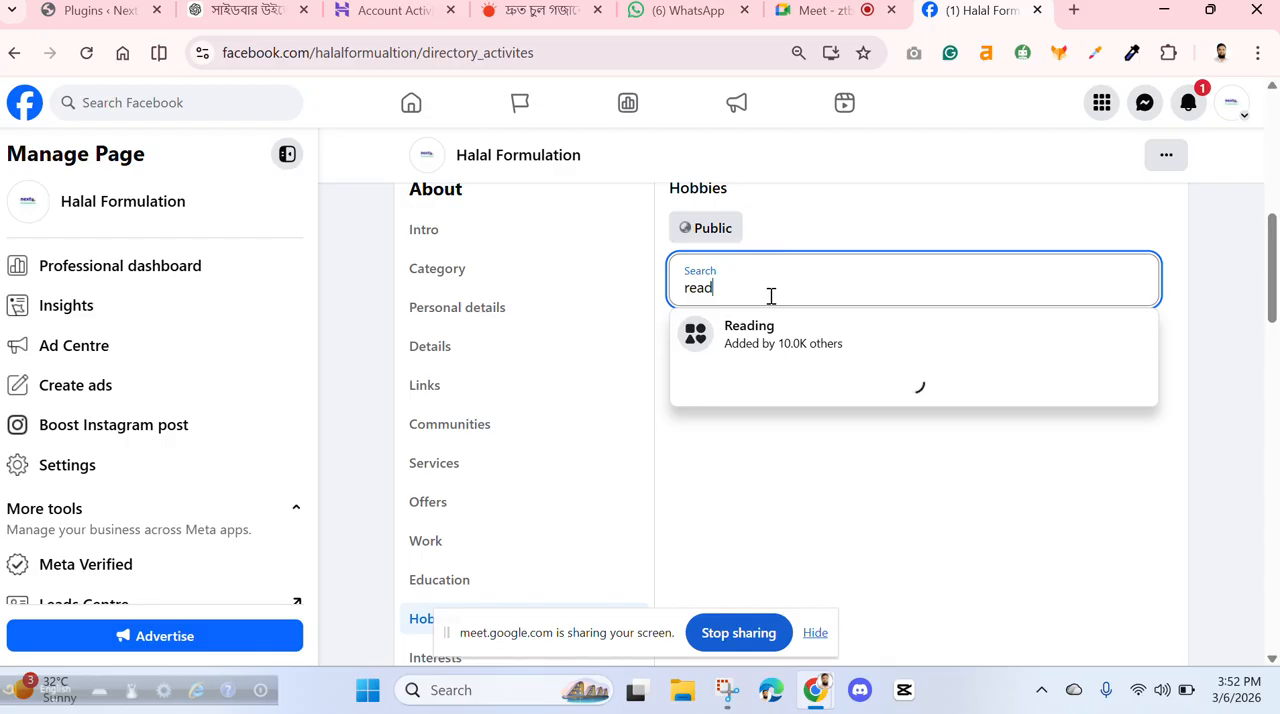
click(760, 340)
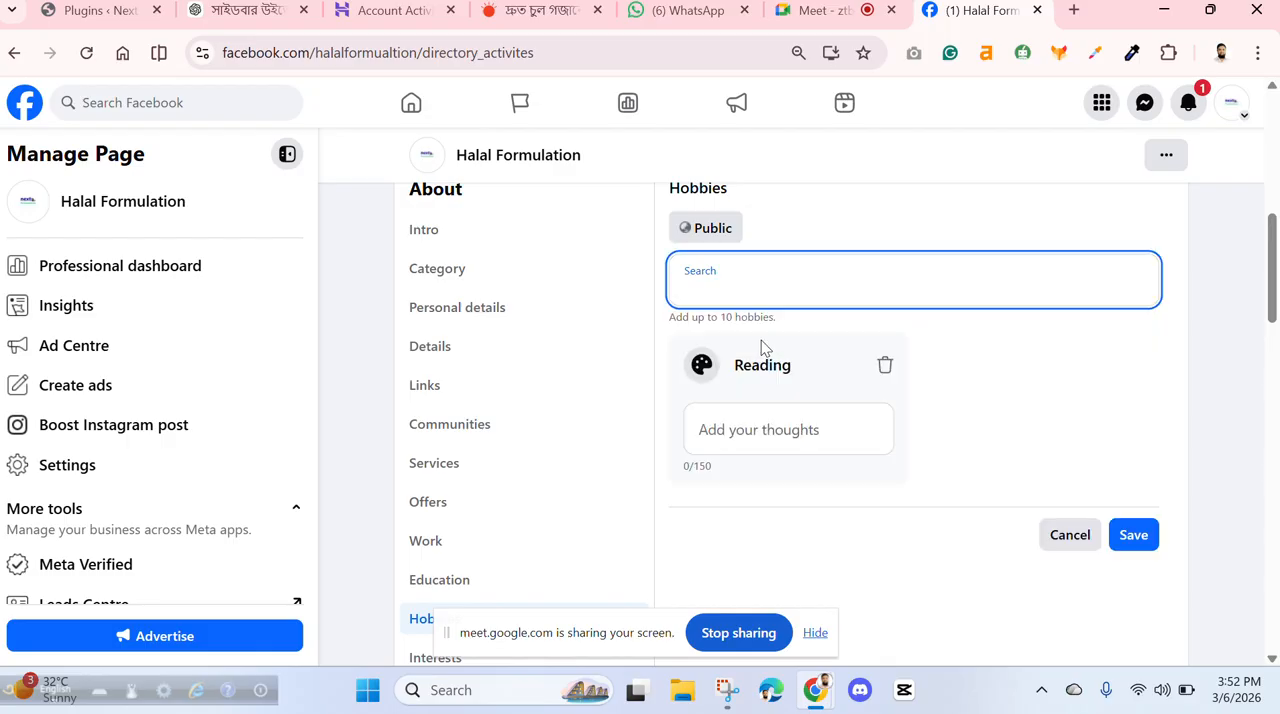
click(1136, 540)
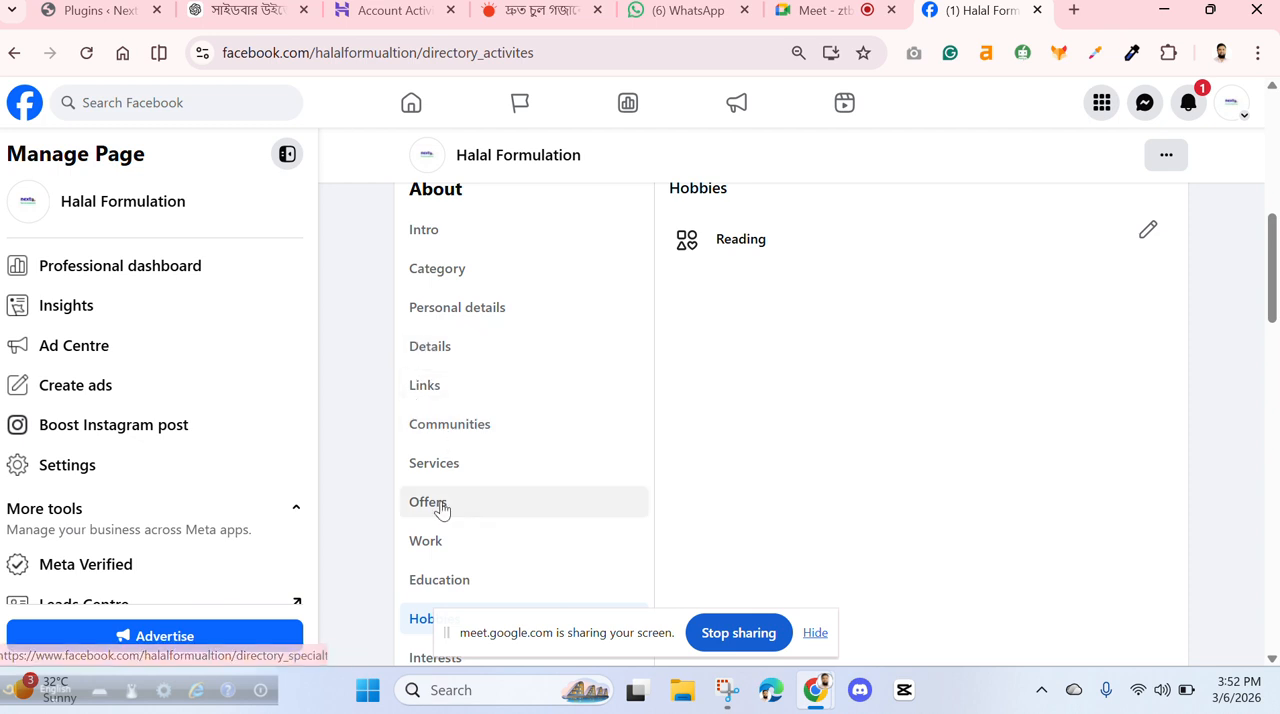
- Open the privacy and legal info of the Page and start adding a privacy policy link
scroll(440, 510, down, 2)
scroll(470, 480, down, 2)
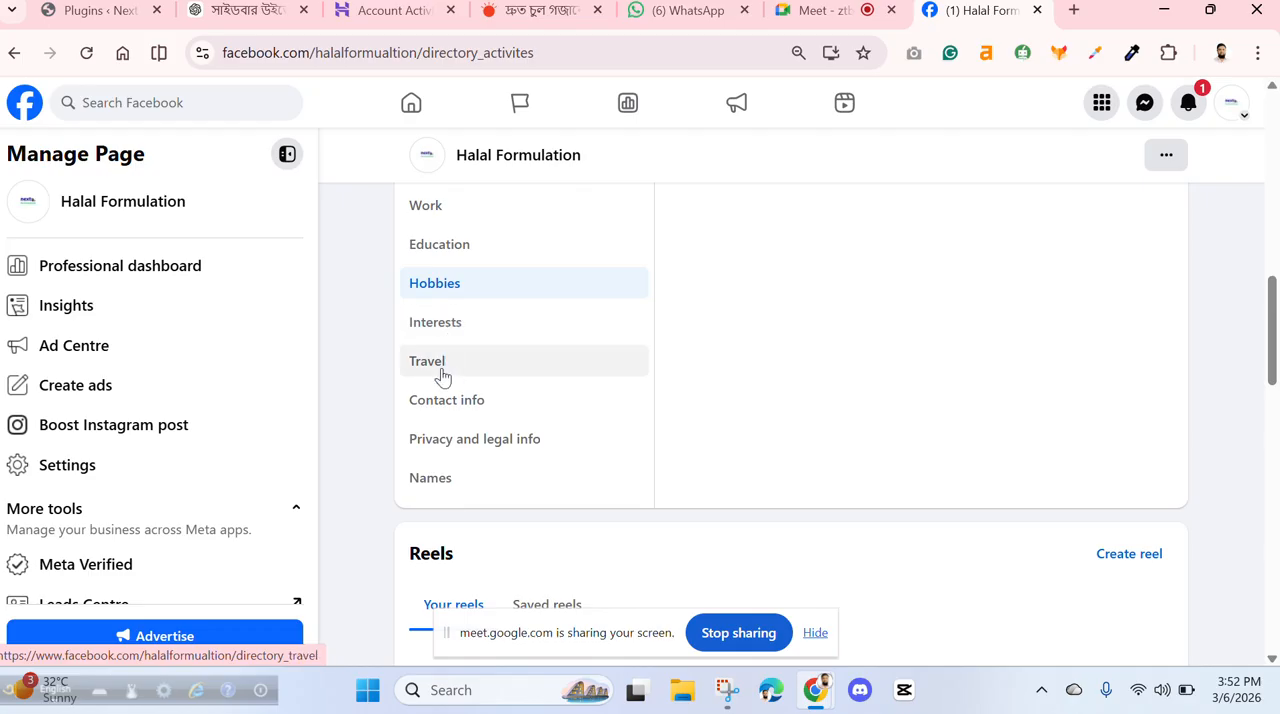
click(503, 446)
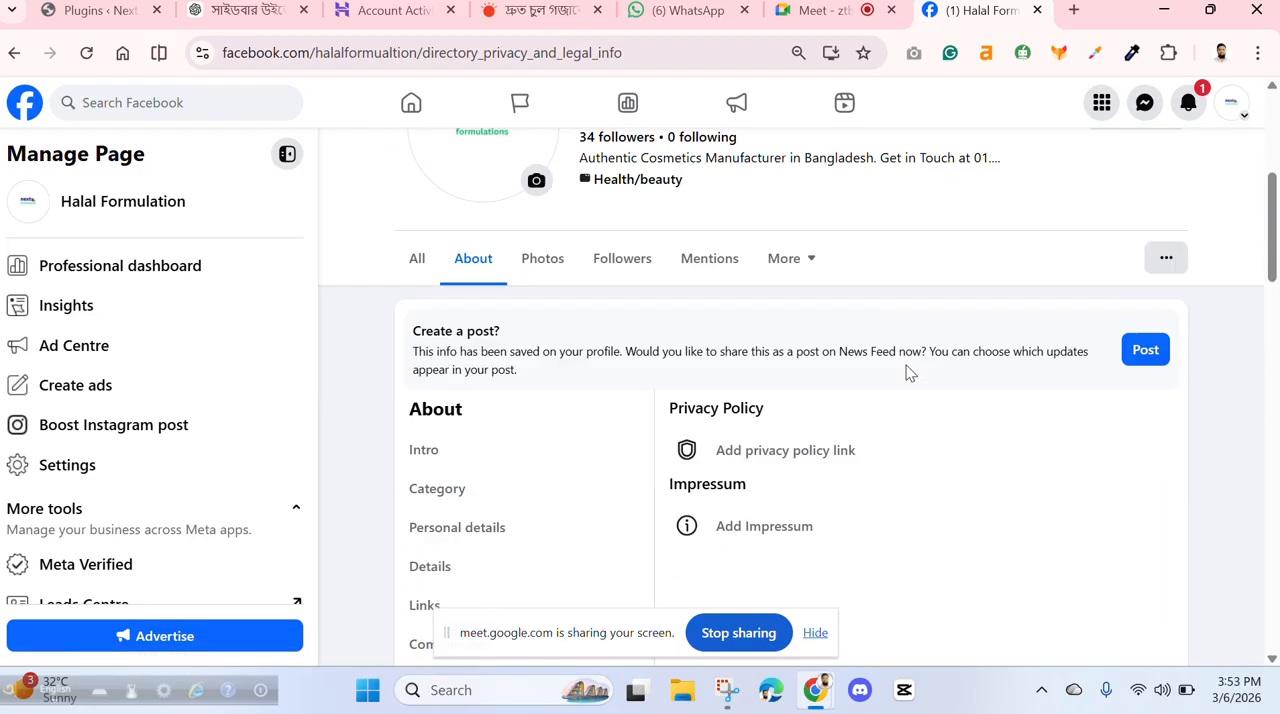
click(703, 395)
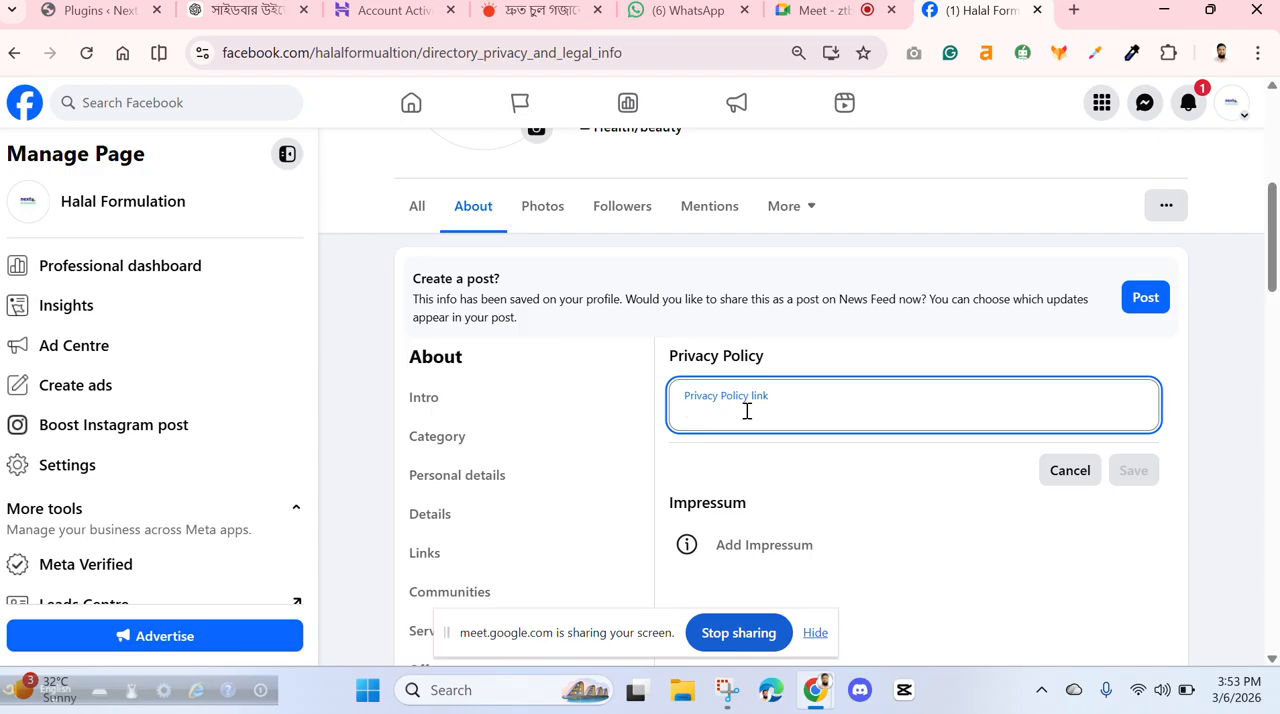
text(T)
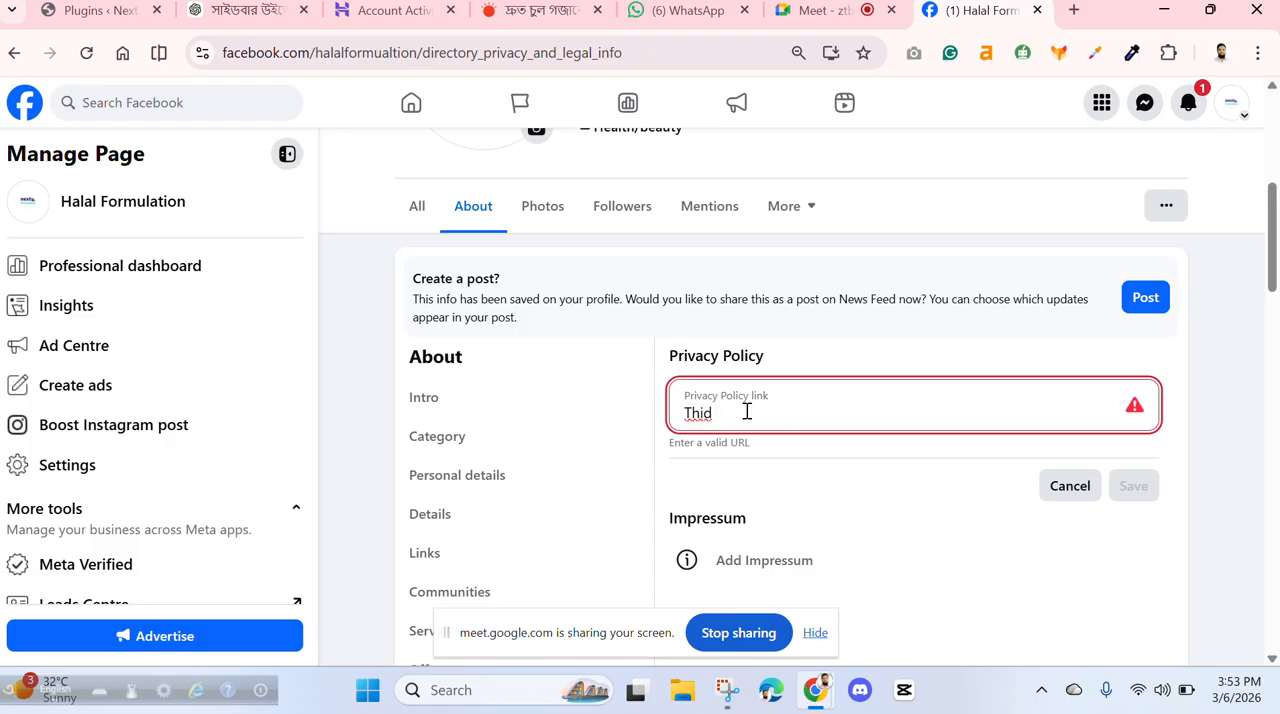
key(BackSpace)
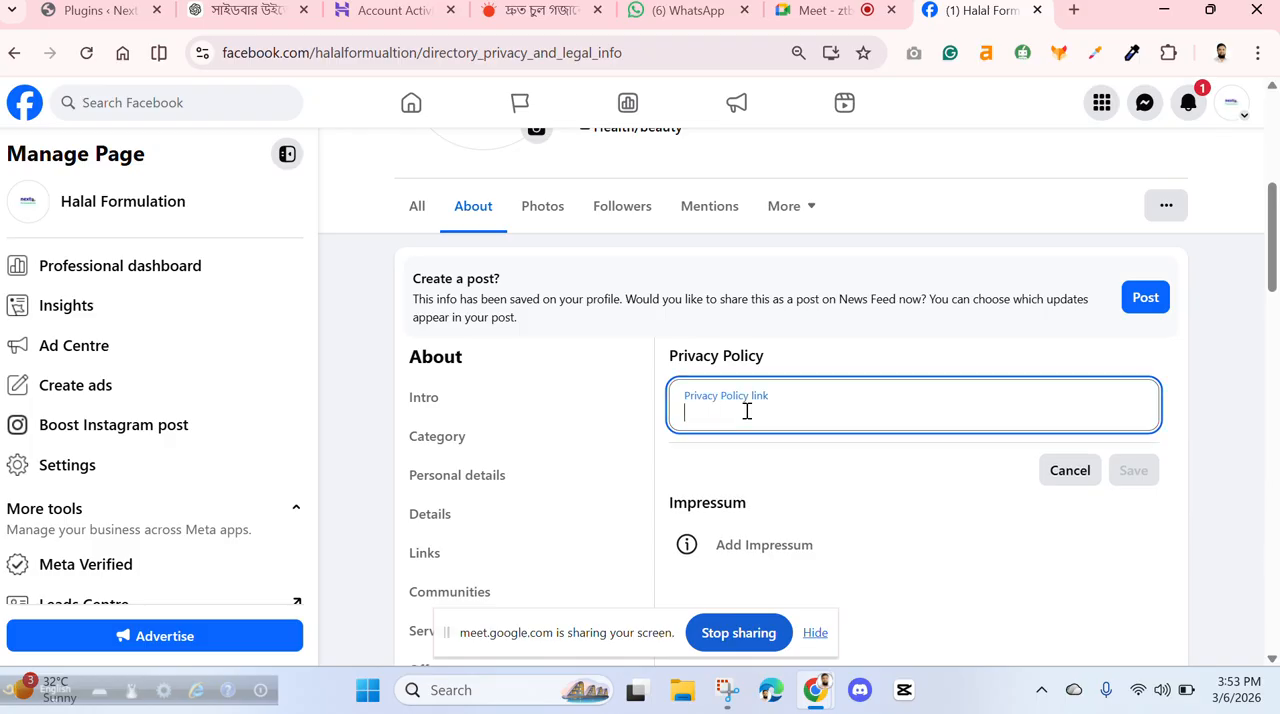
click(856, 336)
click(786, 409)
- Search Google for "alibaba" in a new browser tab
click(1073, 10)
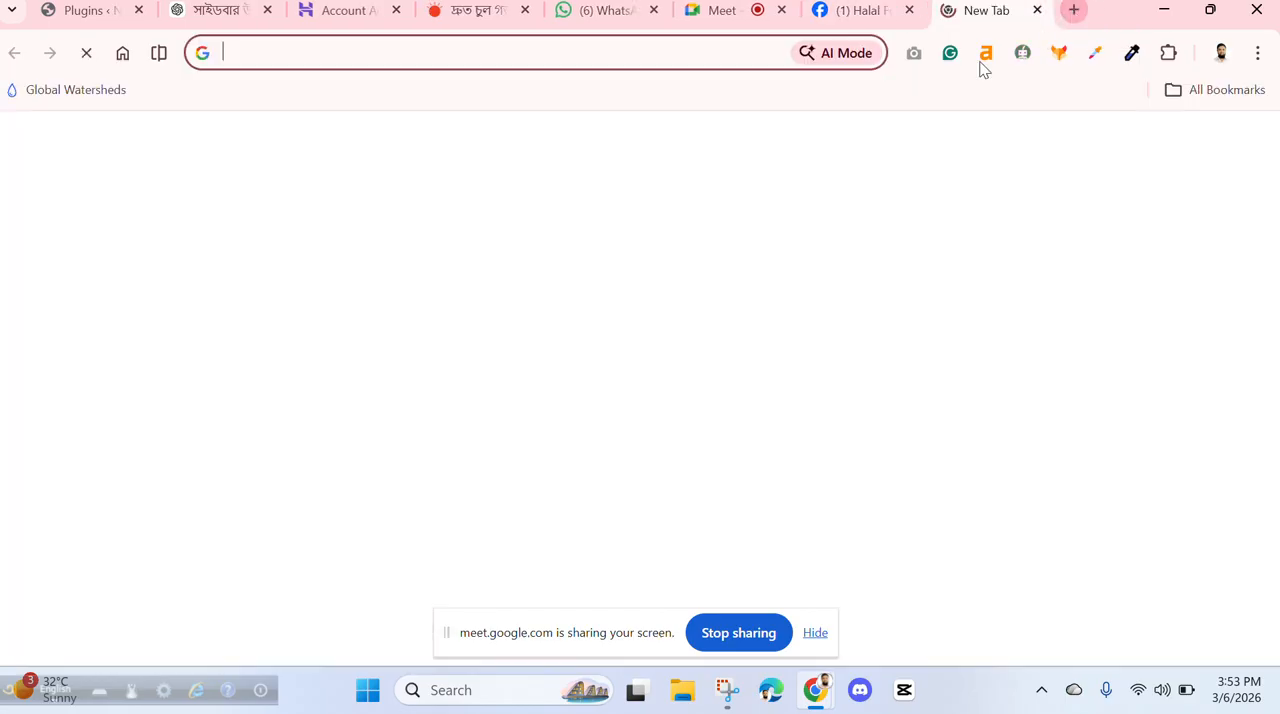
click(317, 54)
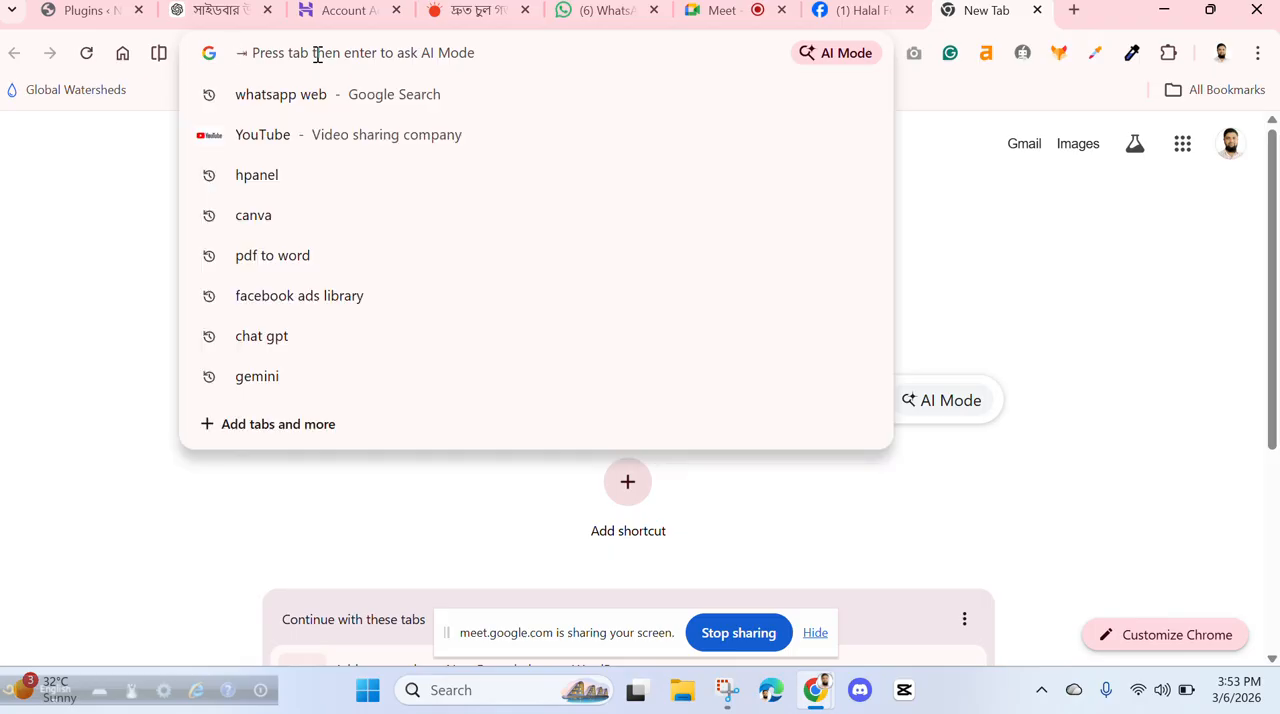
text(hood)
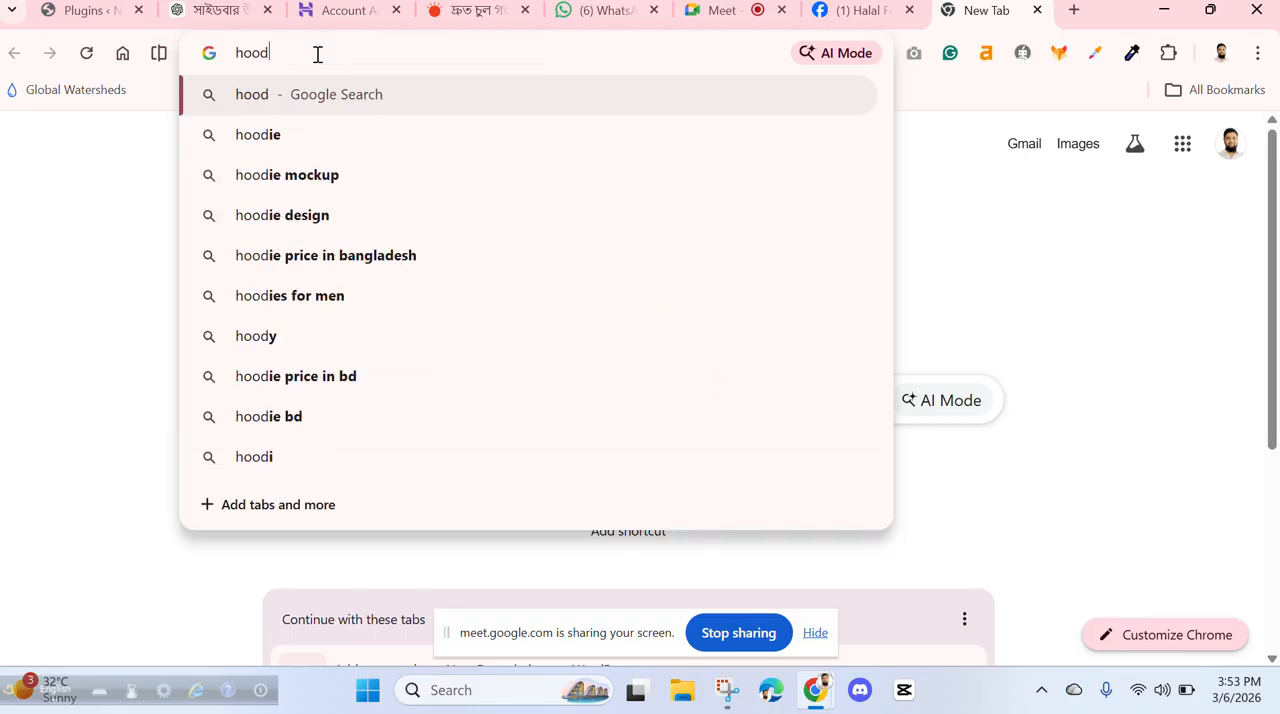
key(BackSpace)
key(BackSpace)
key(BackSpace)
text(a)
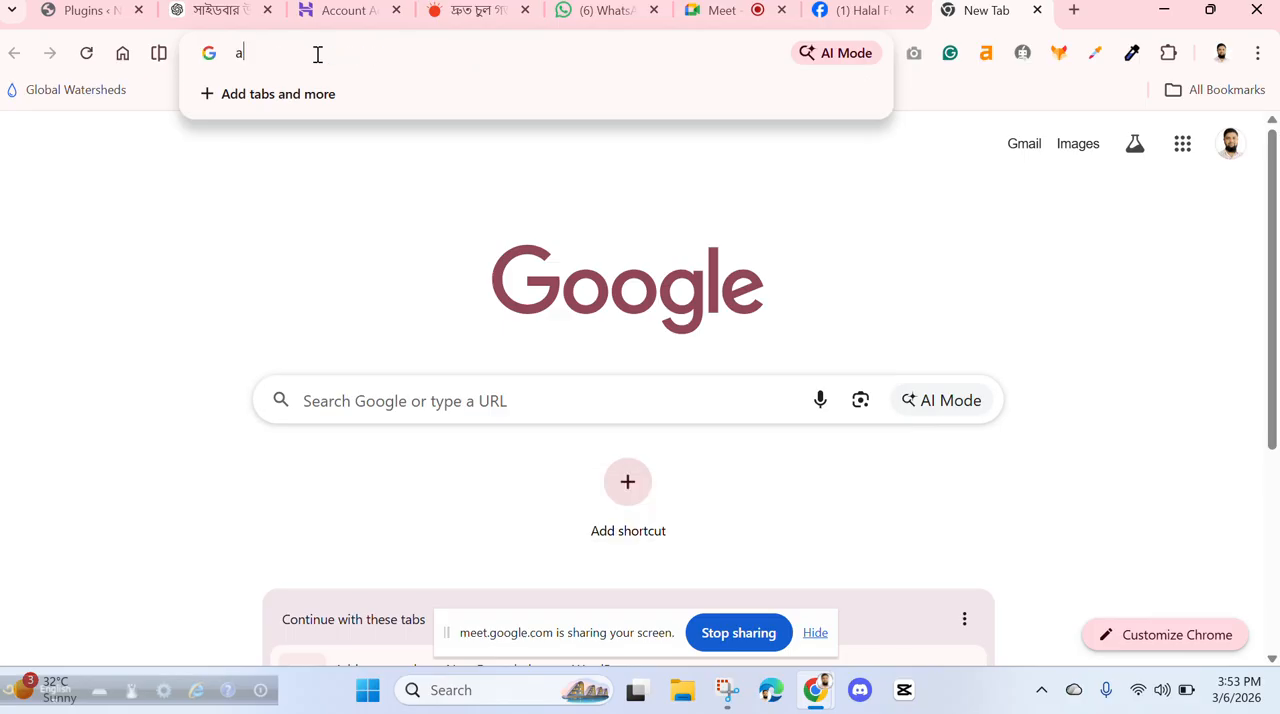
text(libaba)
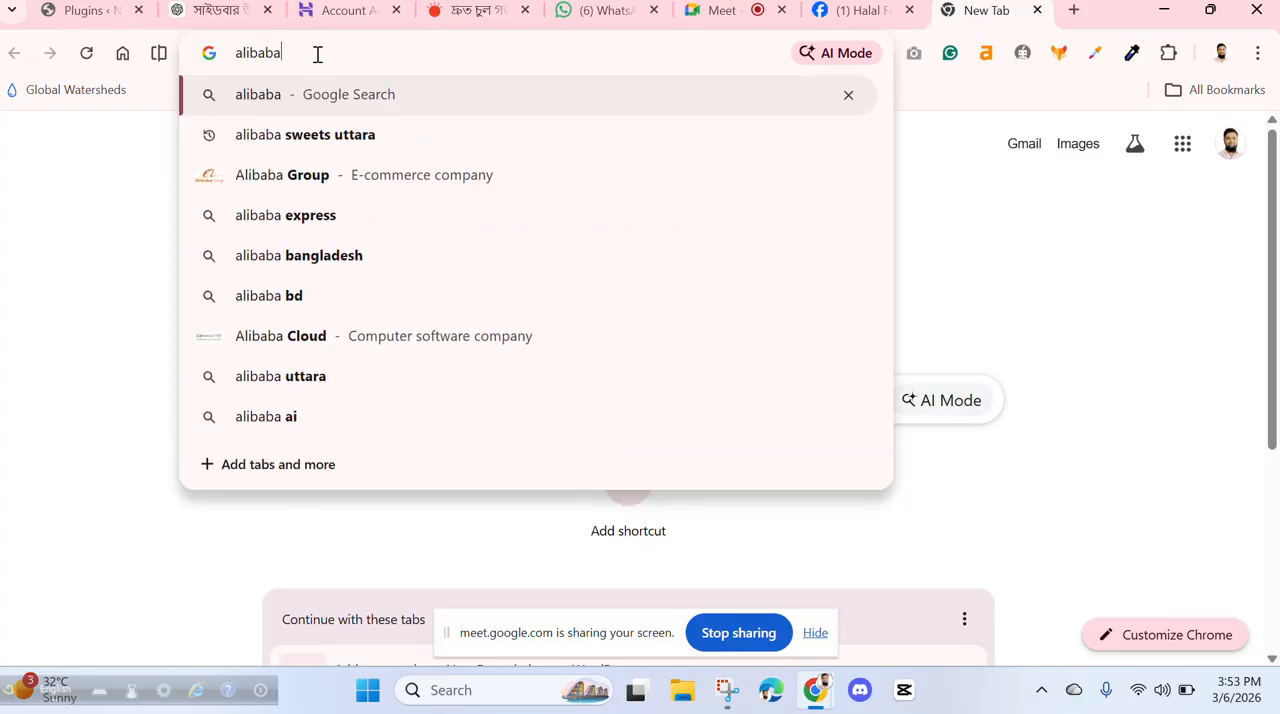
key(Return)
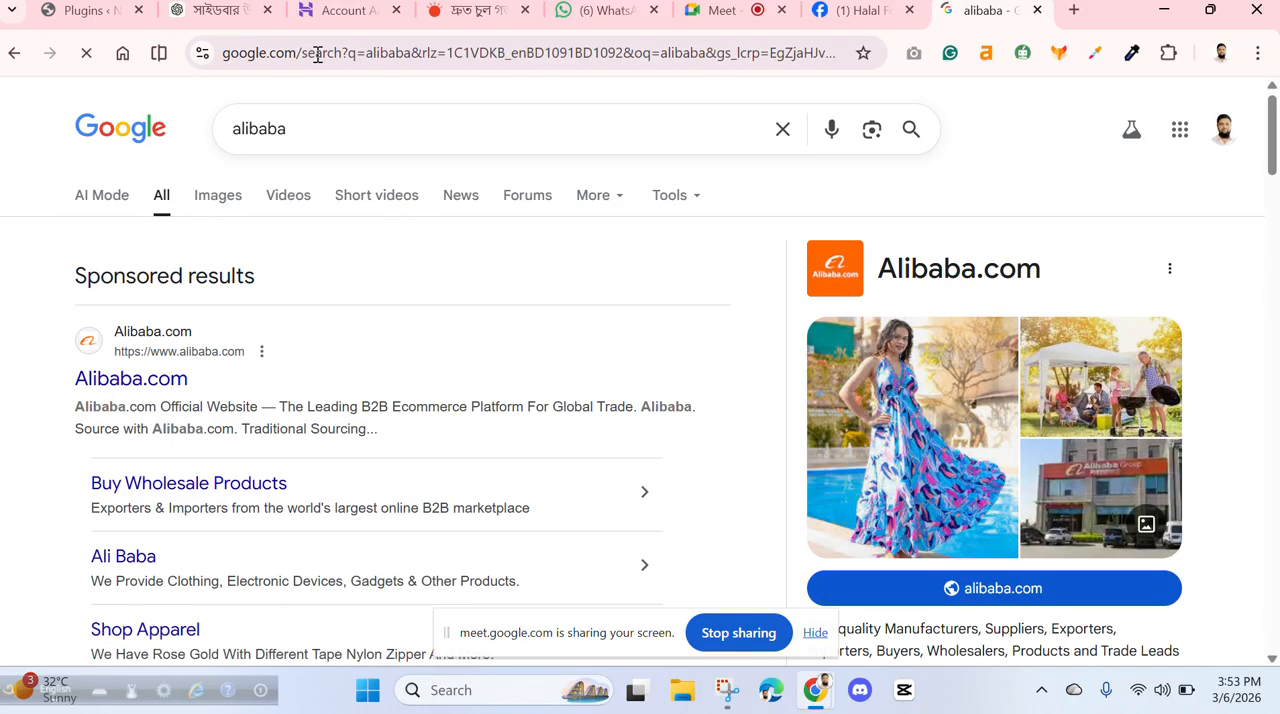
- Open the sponsored Alibaba.com result and look over its home page
click(158, 357)
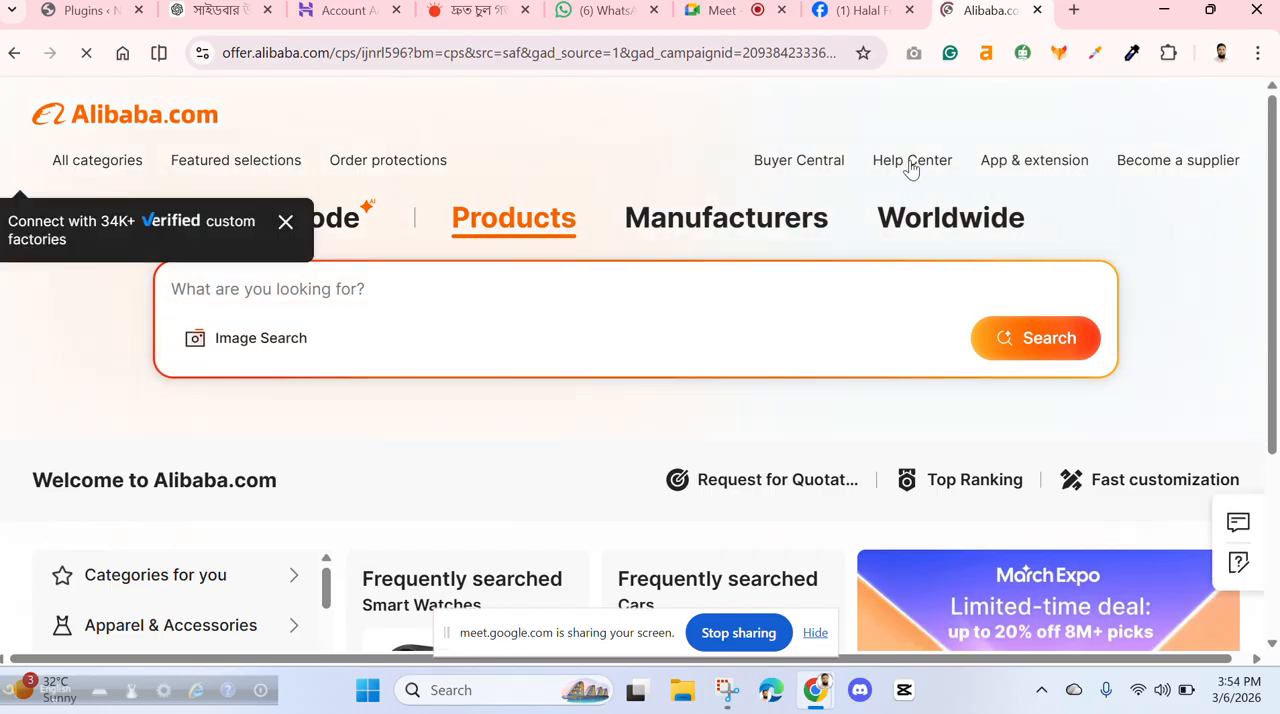
scroll(1074, 200, down, 15)
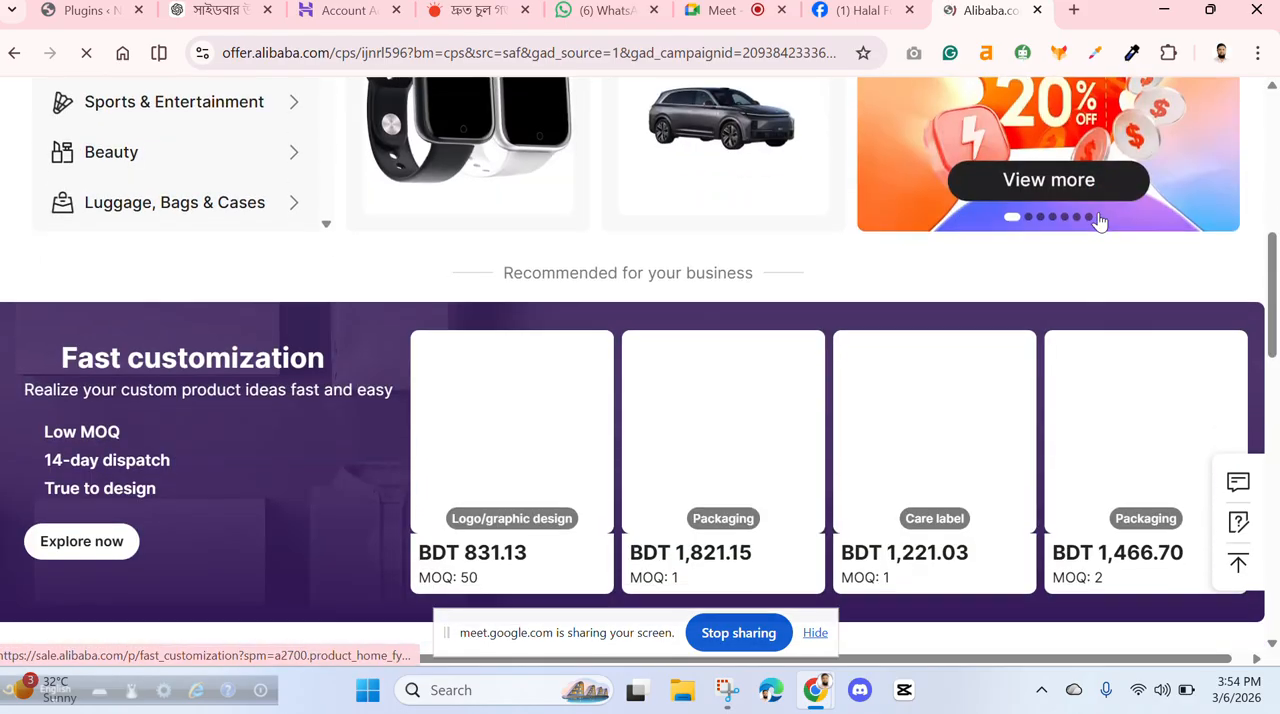
scroll(1105, 245, up, 15)
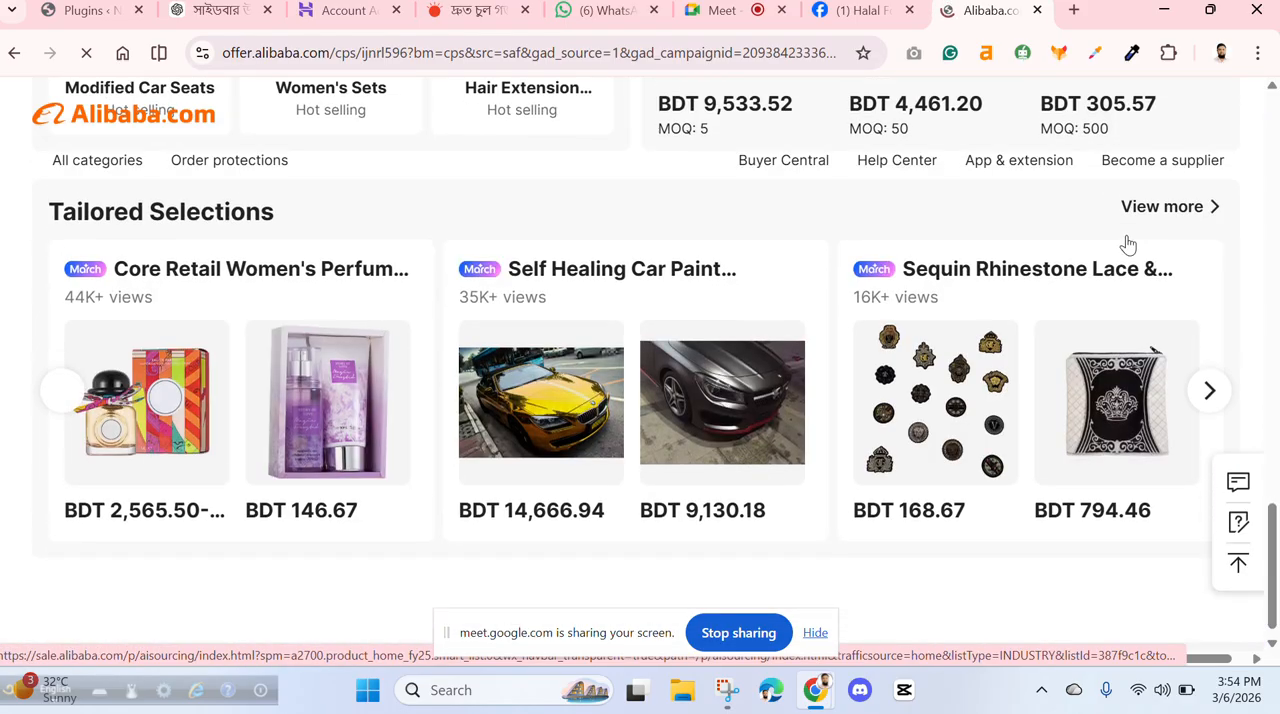
- Search Google for "privacay policy" and open Google's Privacy Policy page from the results
click(385, 56)
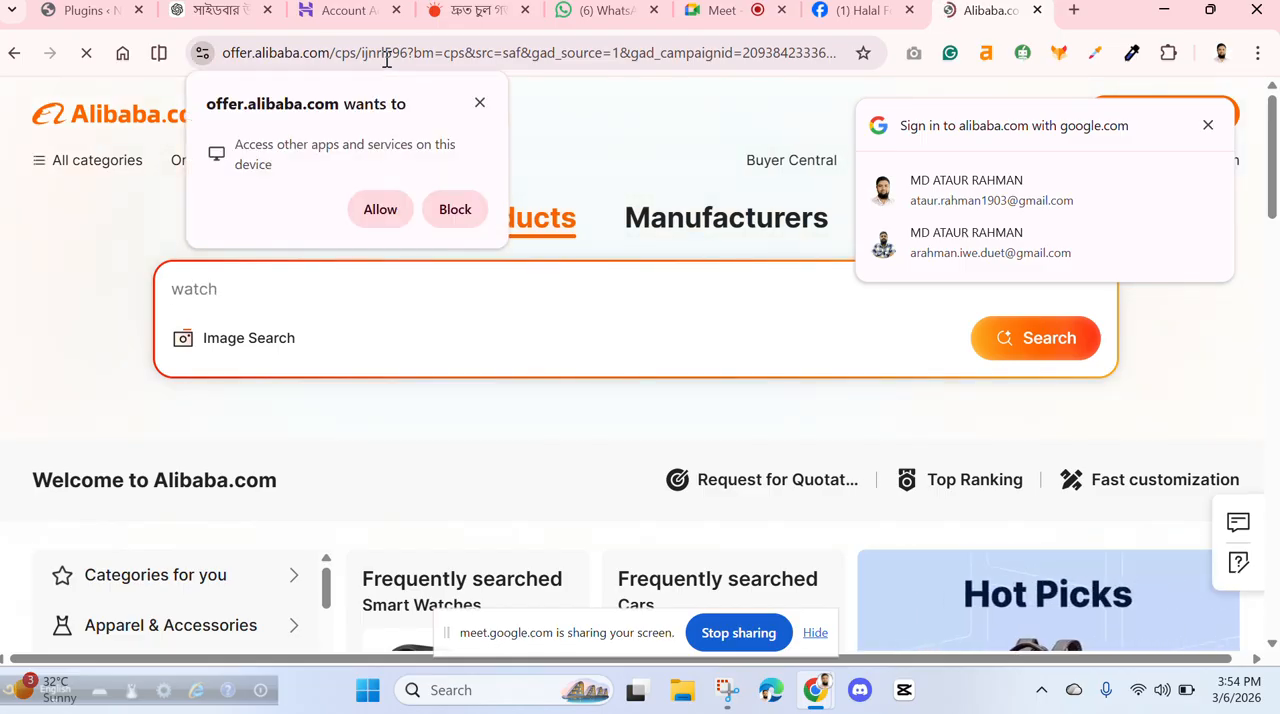
click(365, 60)
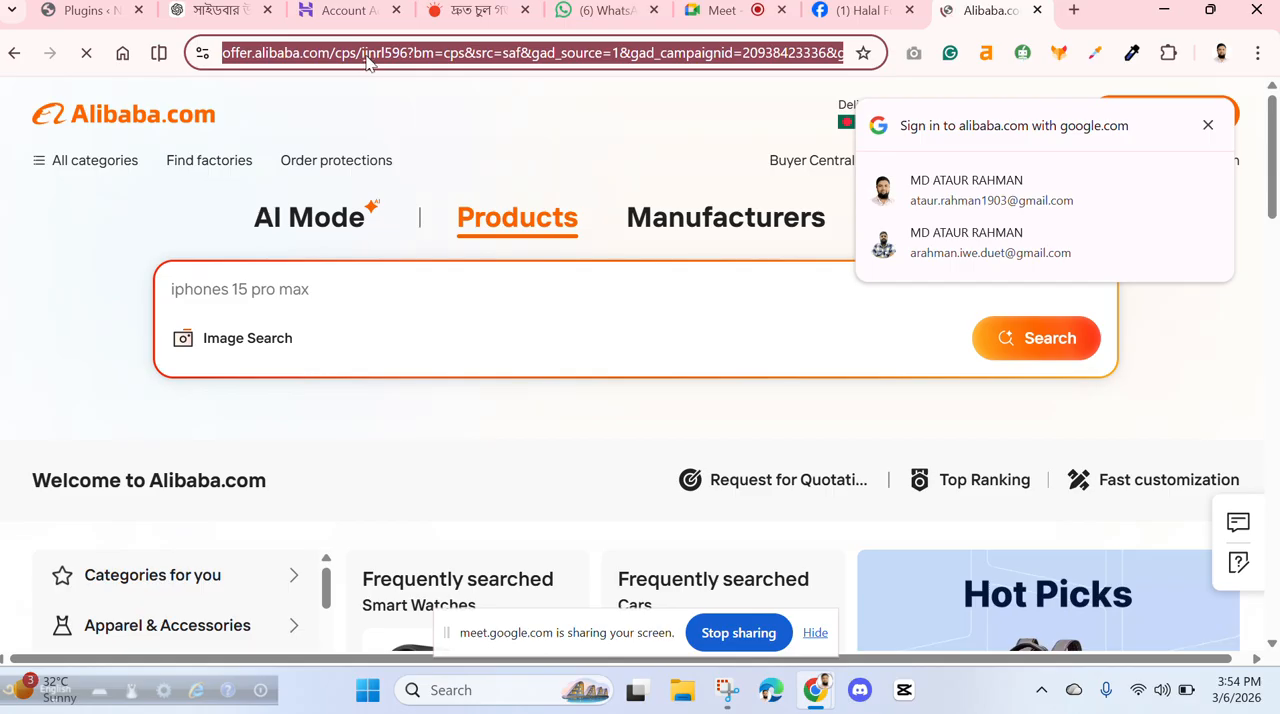
click(367, 60)
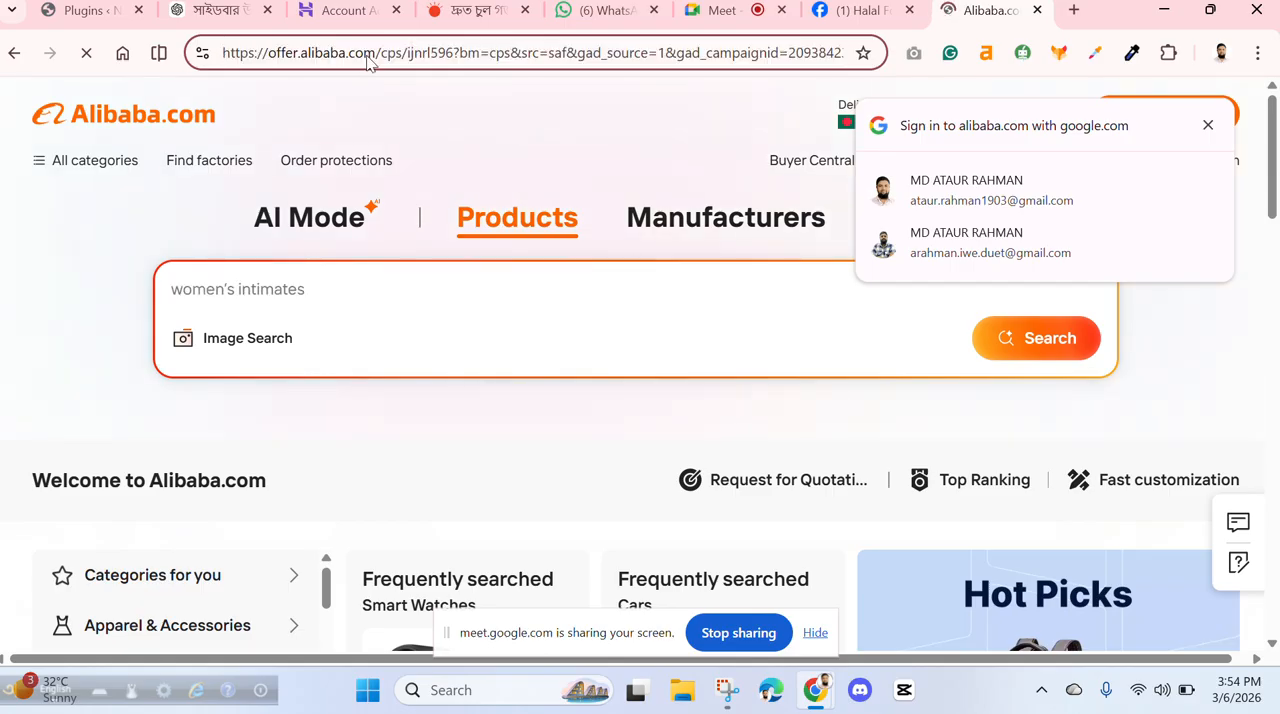
click(369, 62)
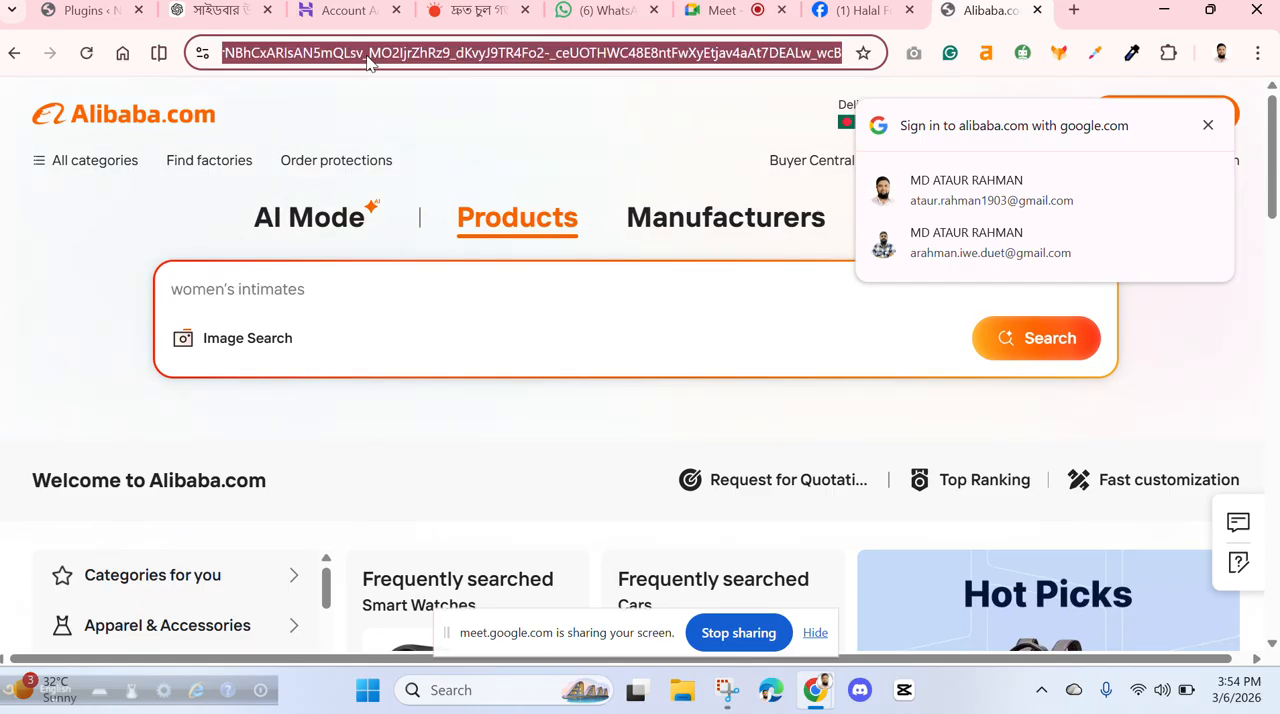
text(privaca)
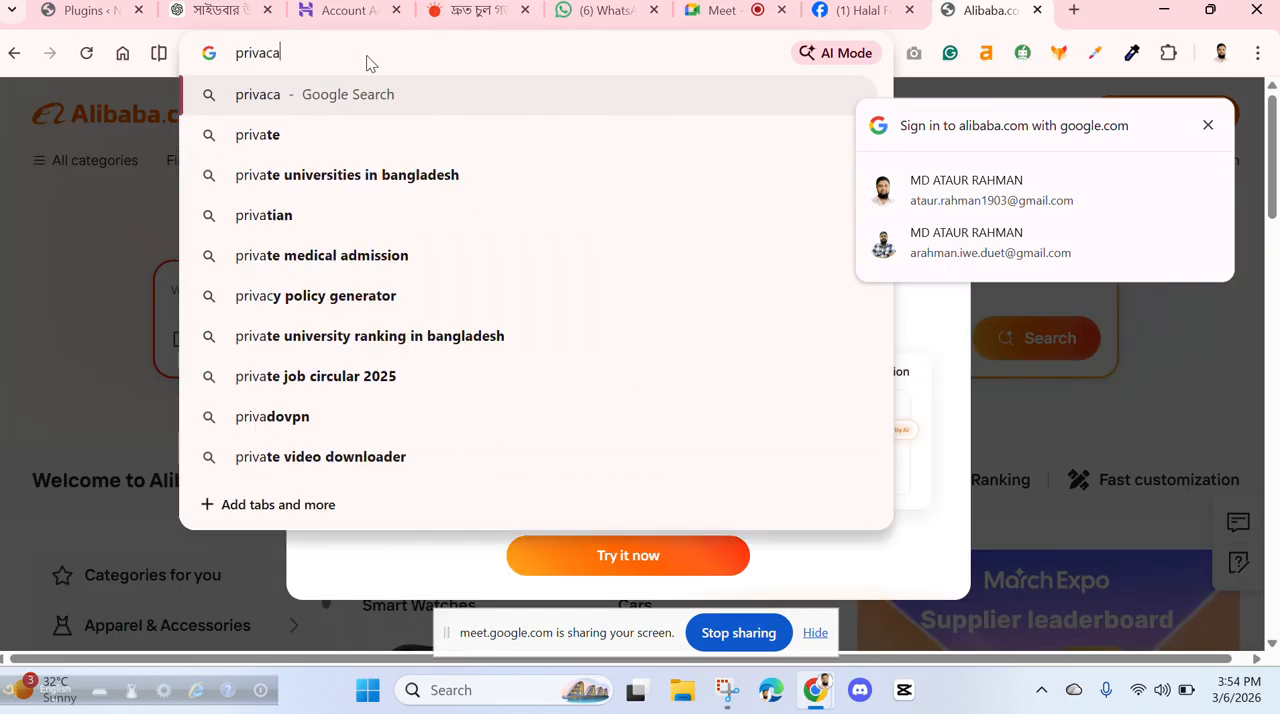
key(BackSpace)
text(y)
key(ctrl+s)
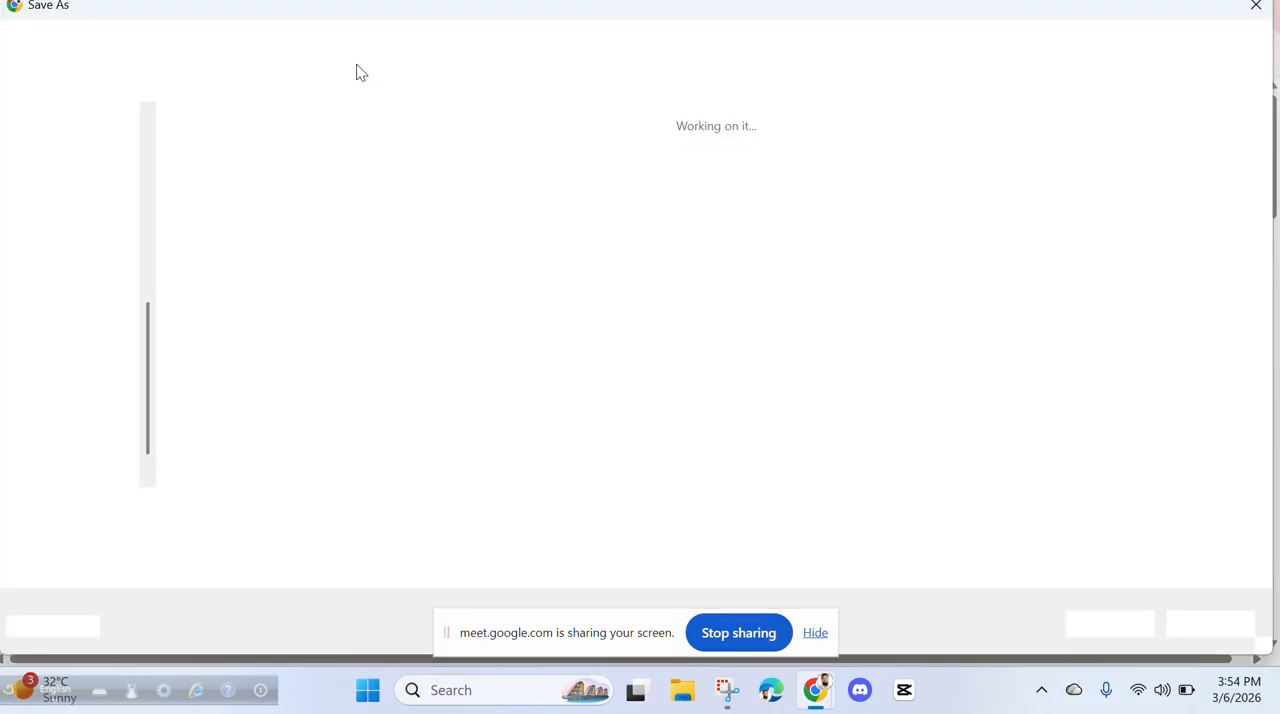
click(1256, 6)
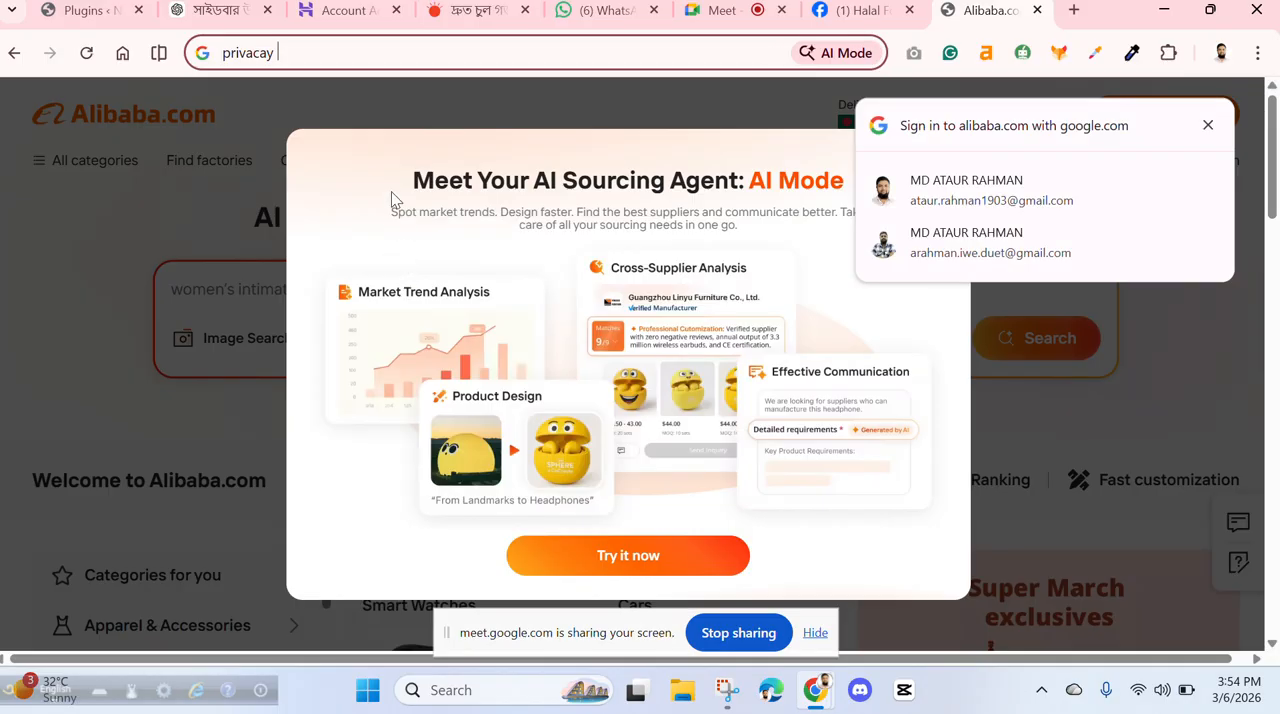
text(policy)
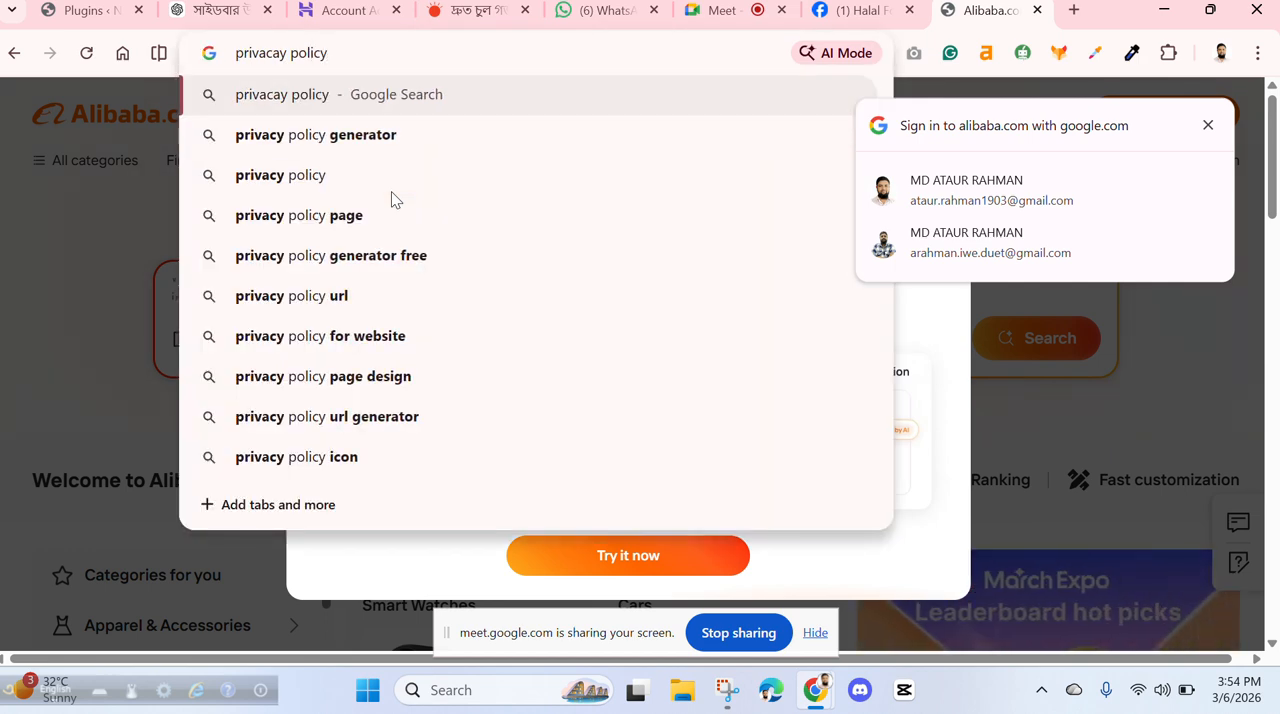
key(Return)
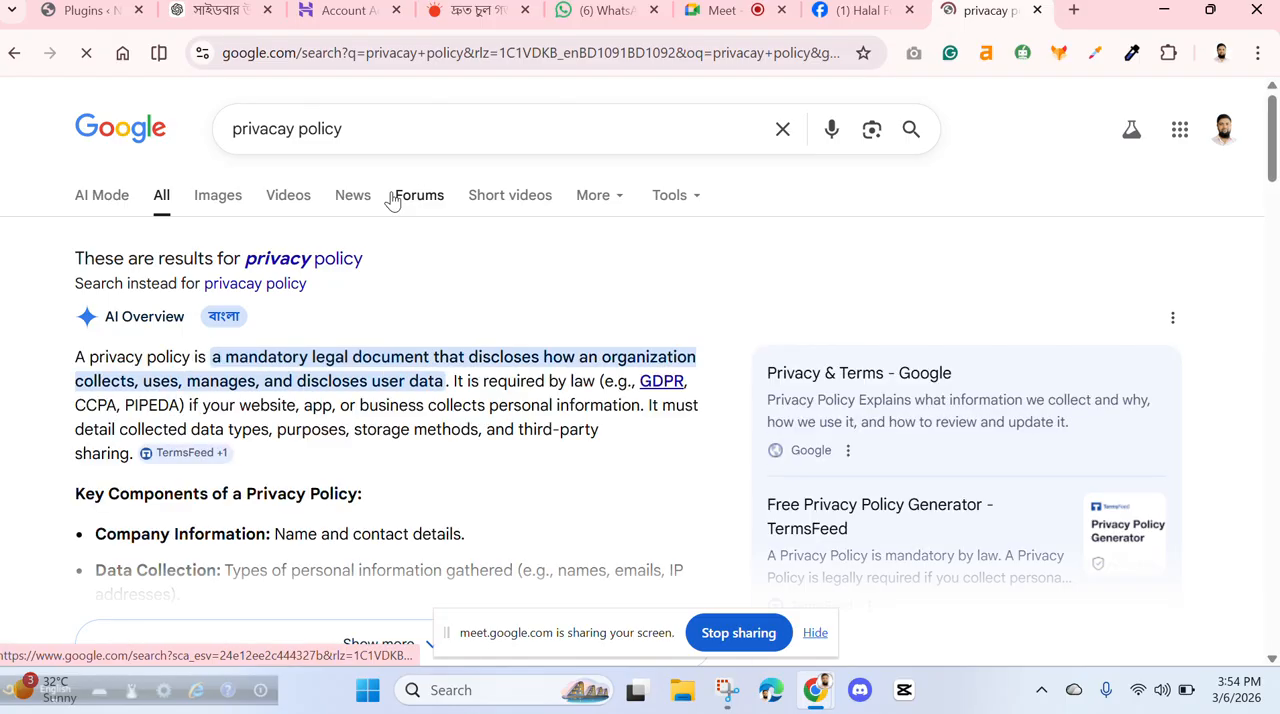
scroll(457, 374, down, 5)
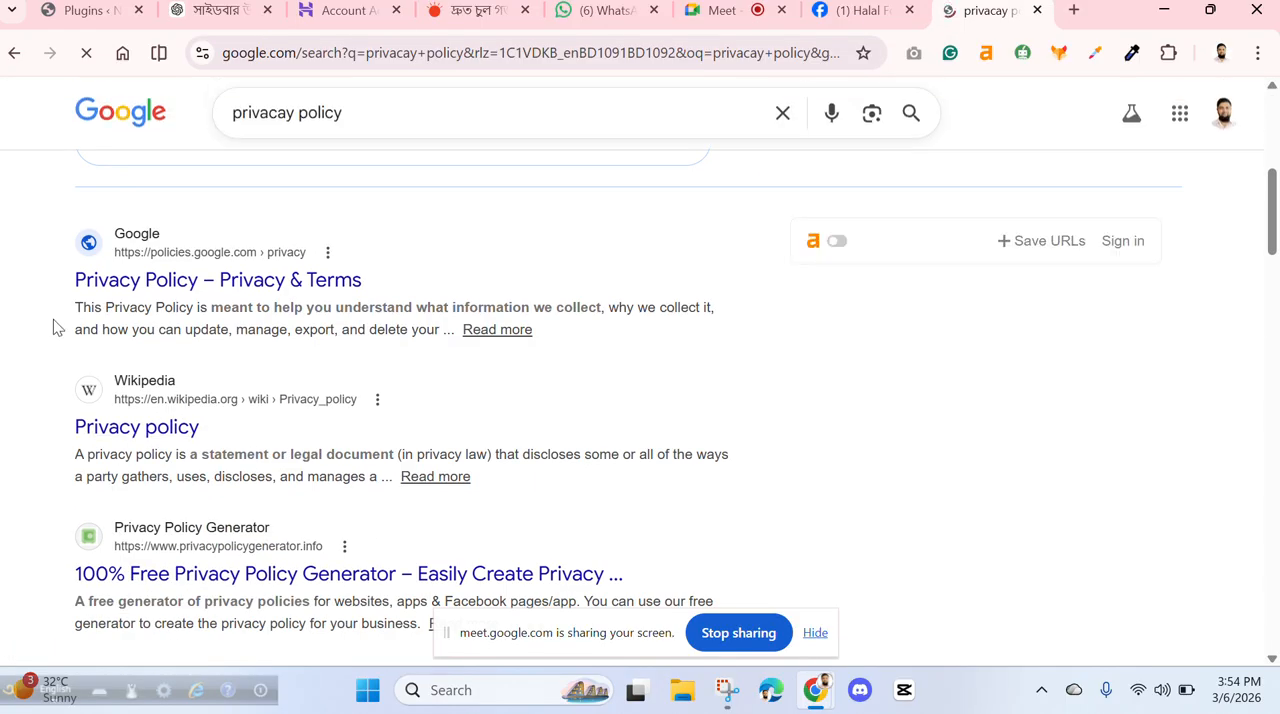
click(130, 281)
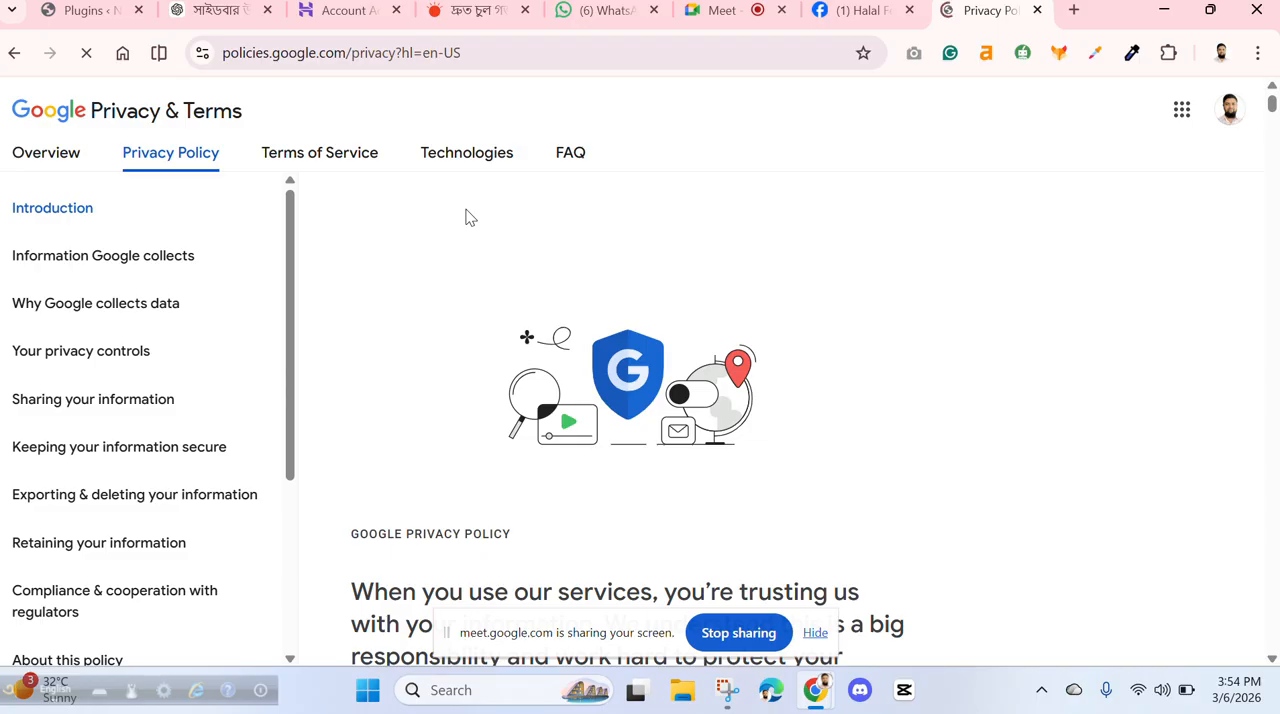
- Copy the address of Google's Privacy Policy page and save it as the Page's privacy policy link on Facebook
scroll(470, 218, down, 12)
scroll(470, 218, up, 11)
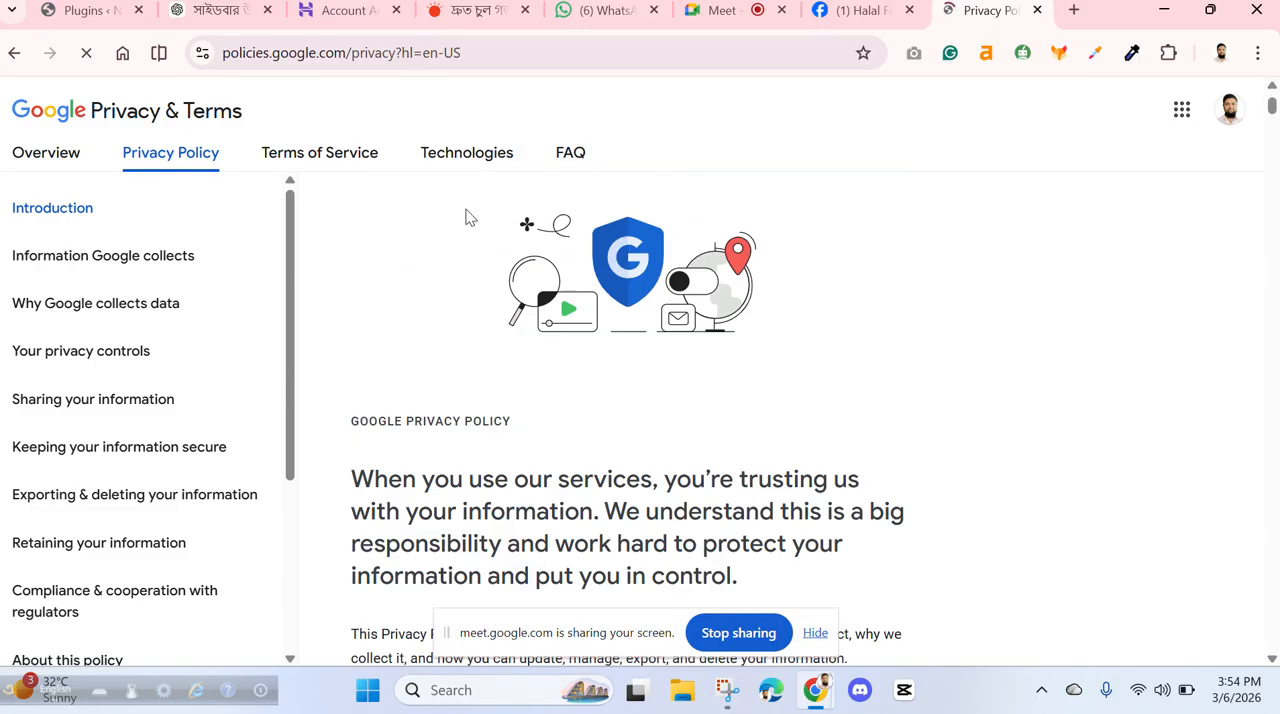
scroll(470, 218, up, 1)
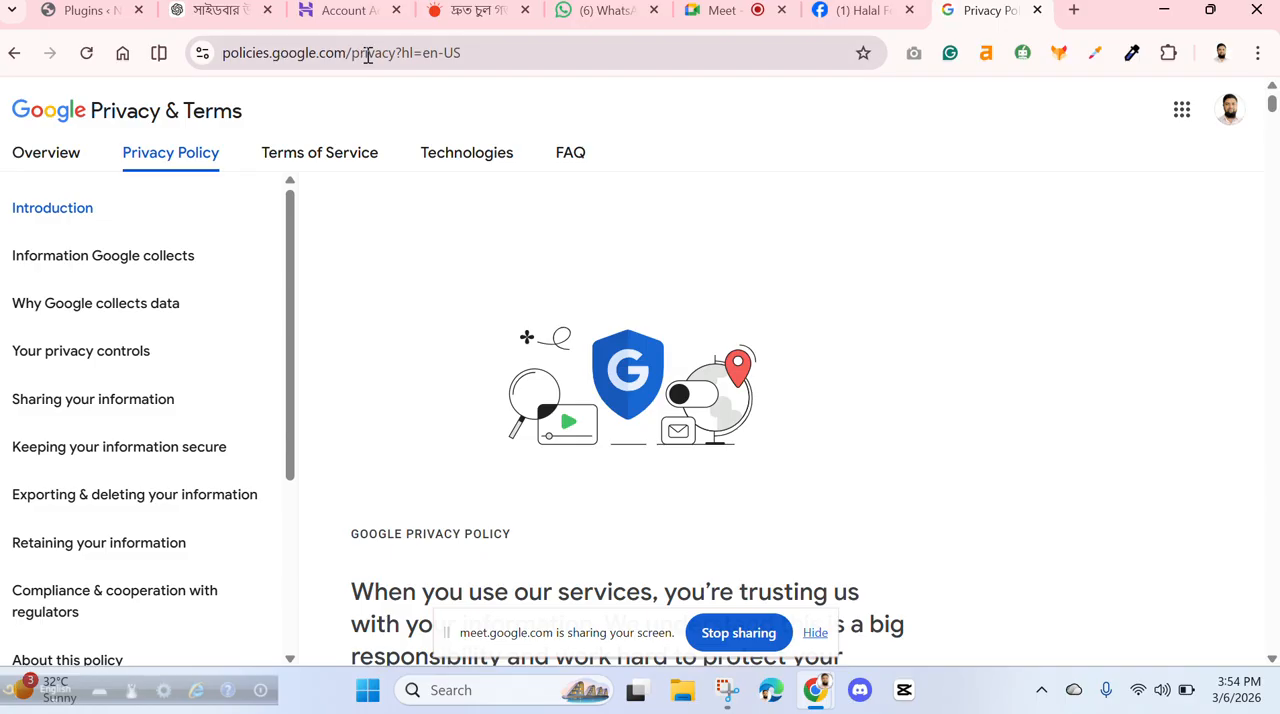
click(368, 55)
key(ctrl+c)
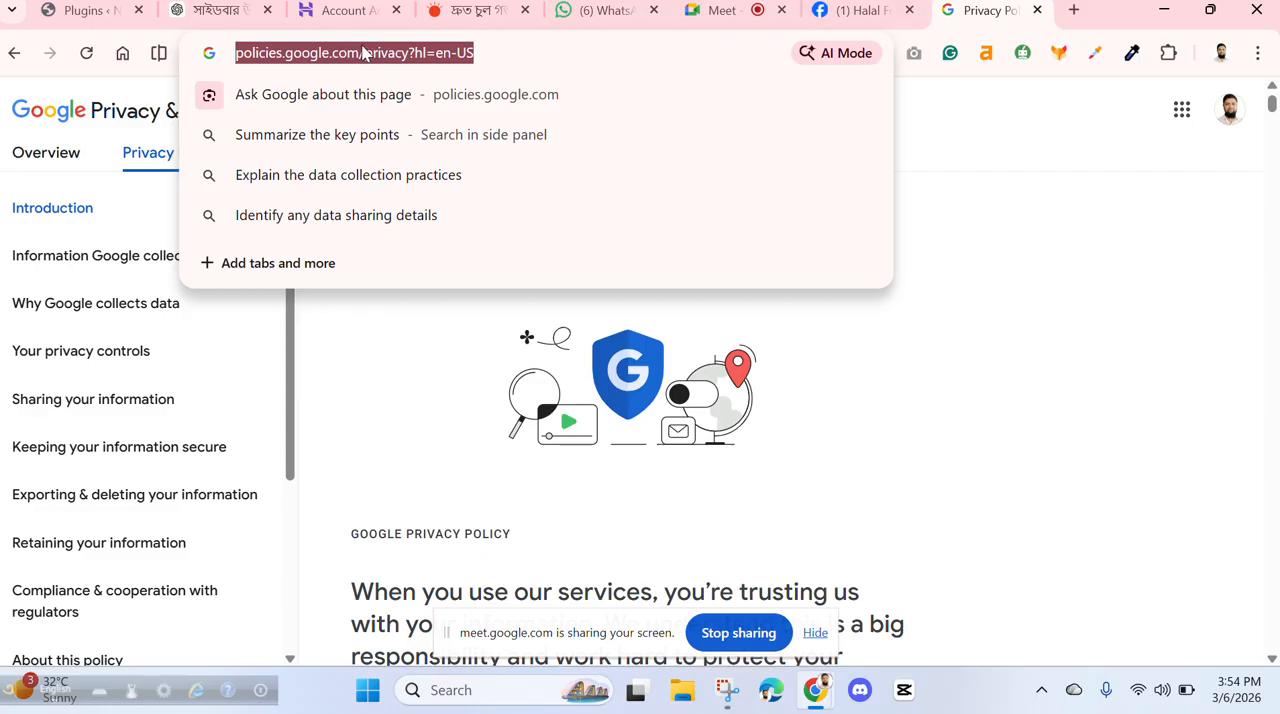
click(838, 15)
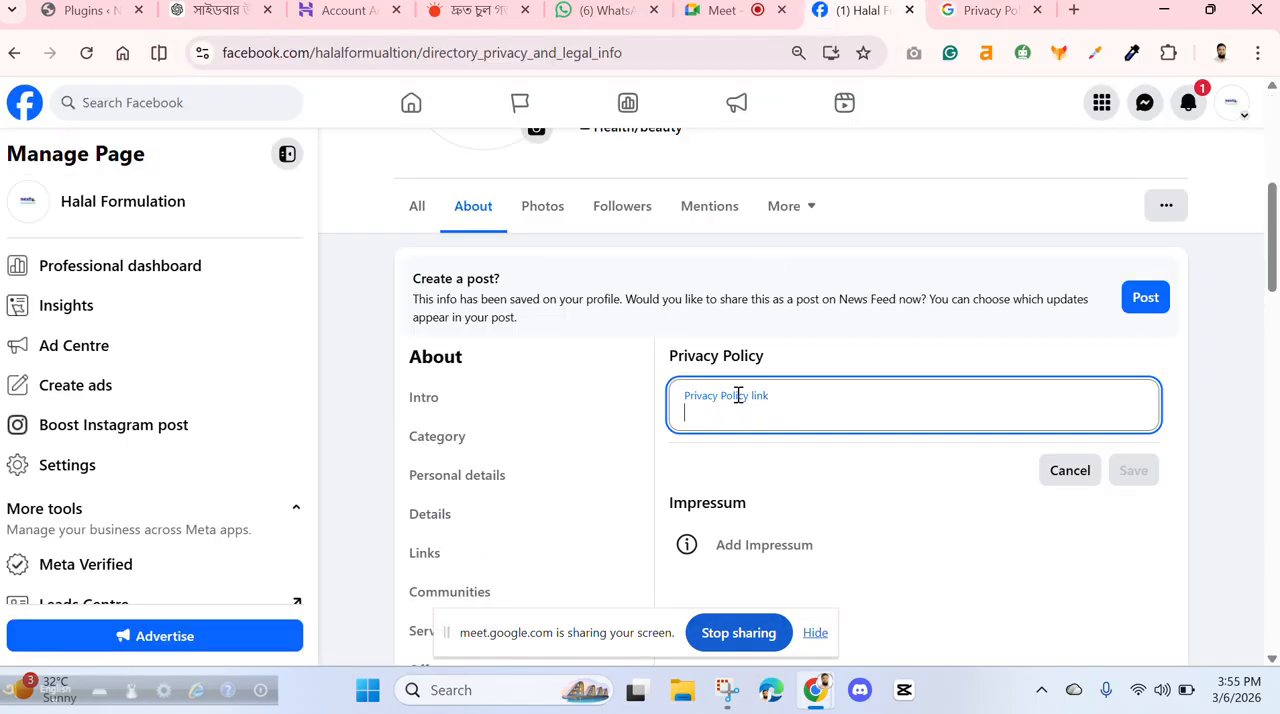
key(ctrl+v)
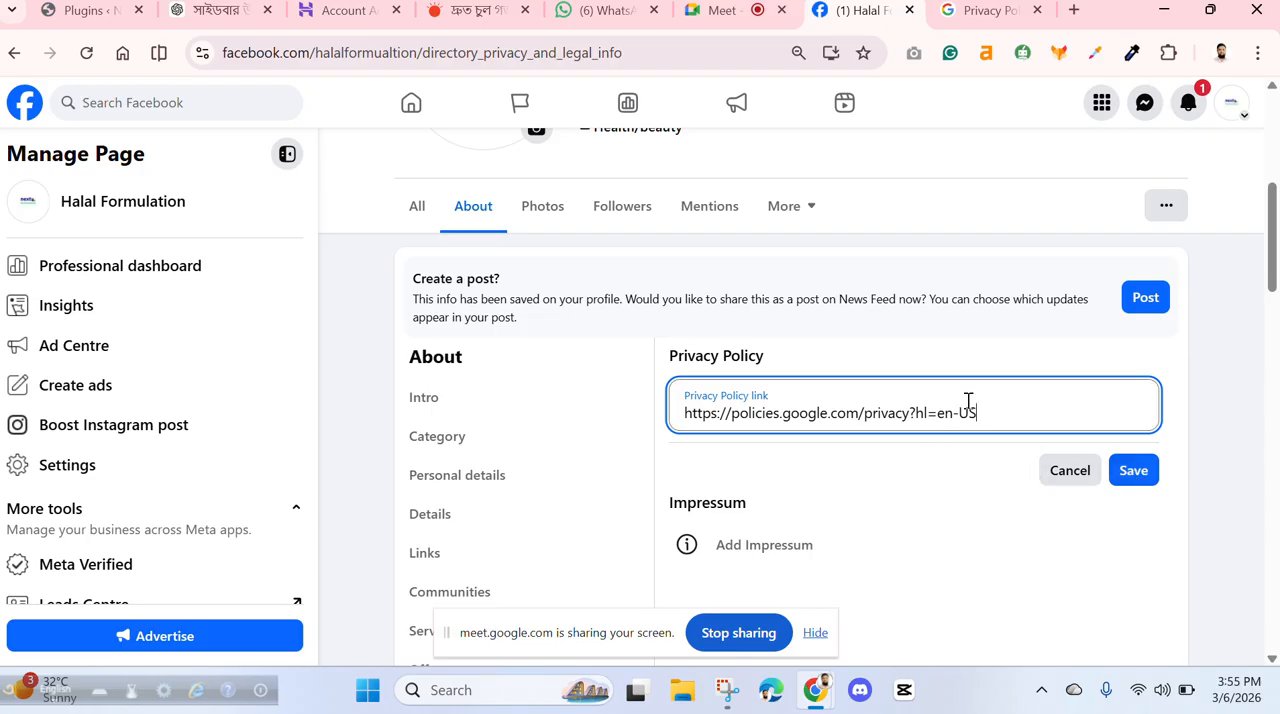
click(1131, 471)
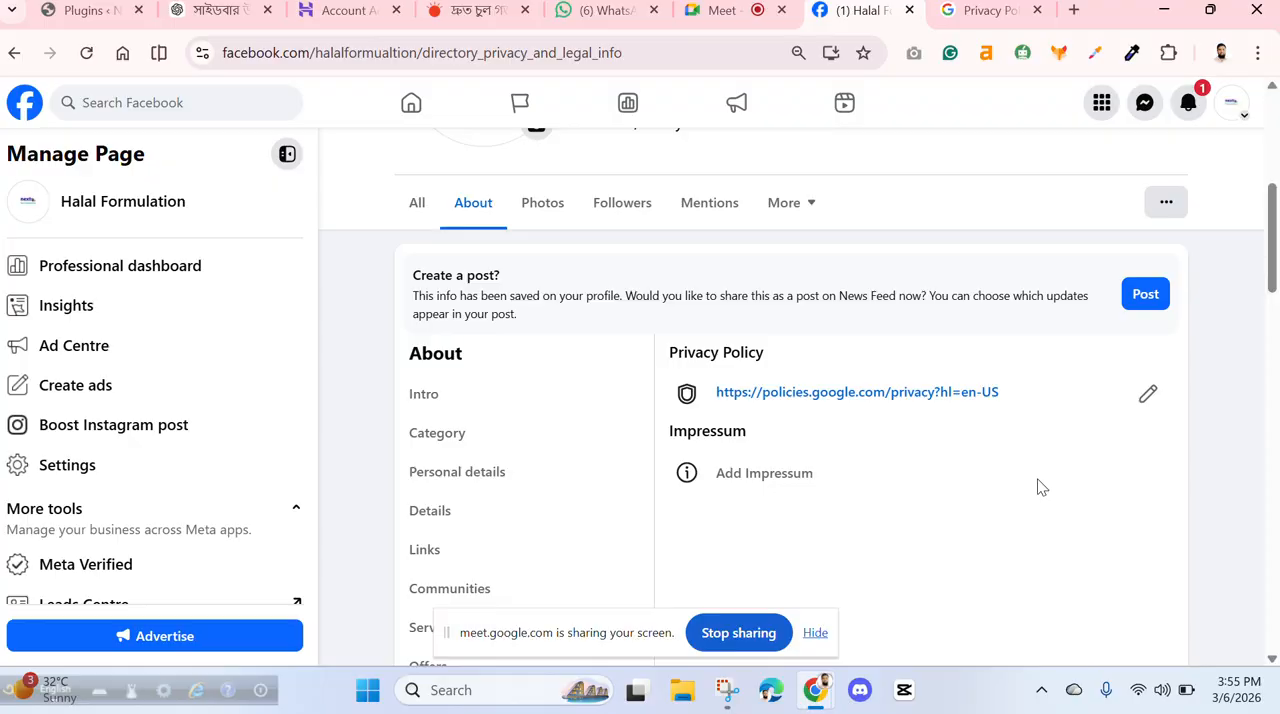
- Clear the Page's privacy policy link and save the empty entry
scroll(1040, 487, down, 2)
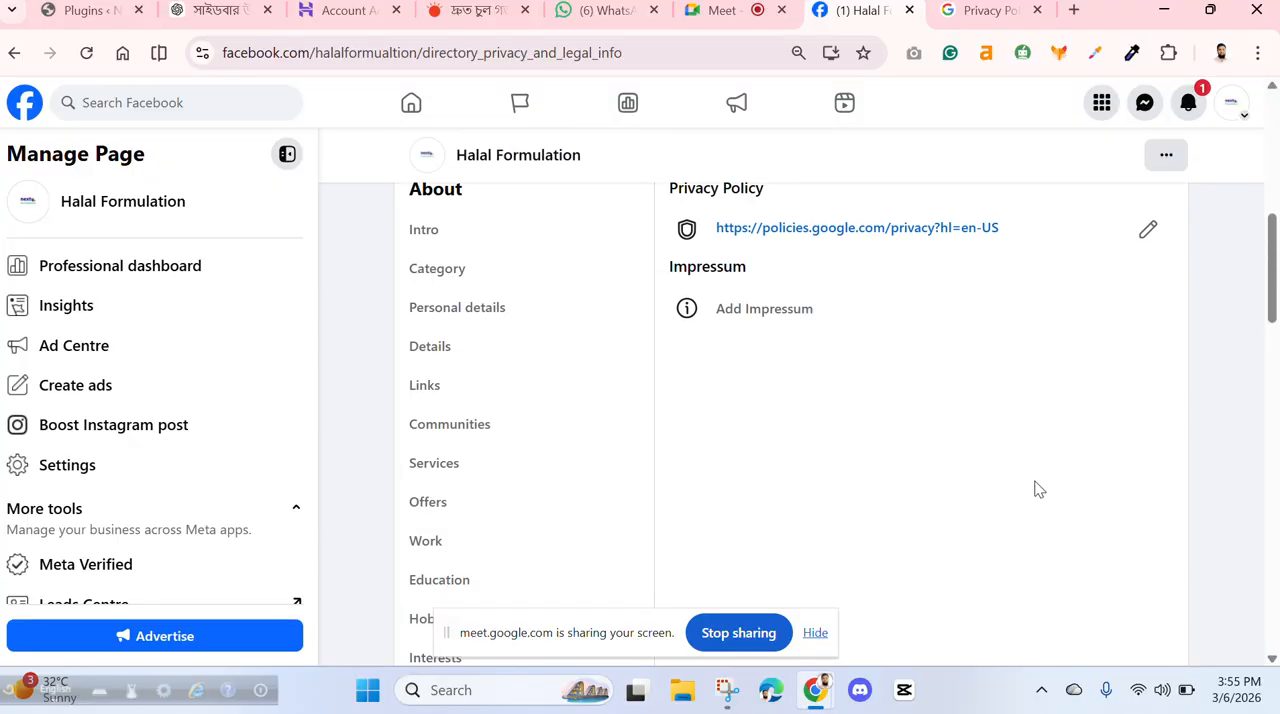
click(1148, 229)
key(ctrl+a)
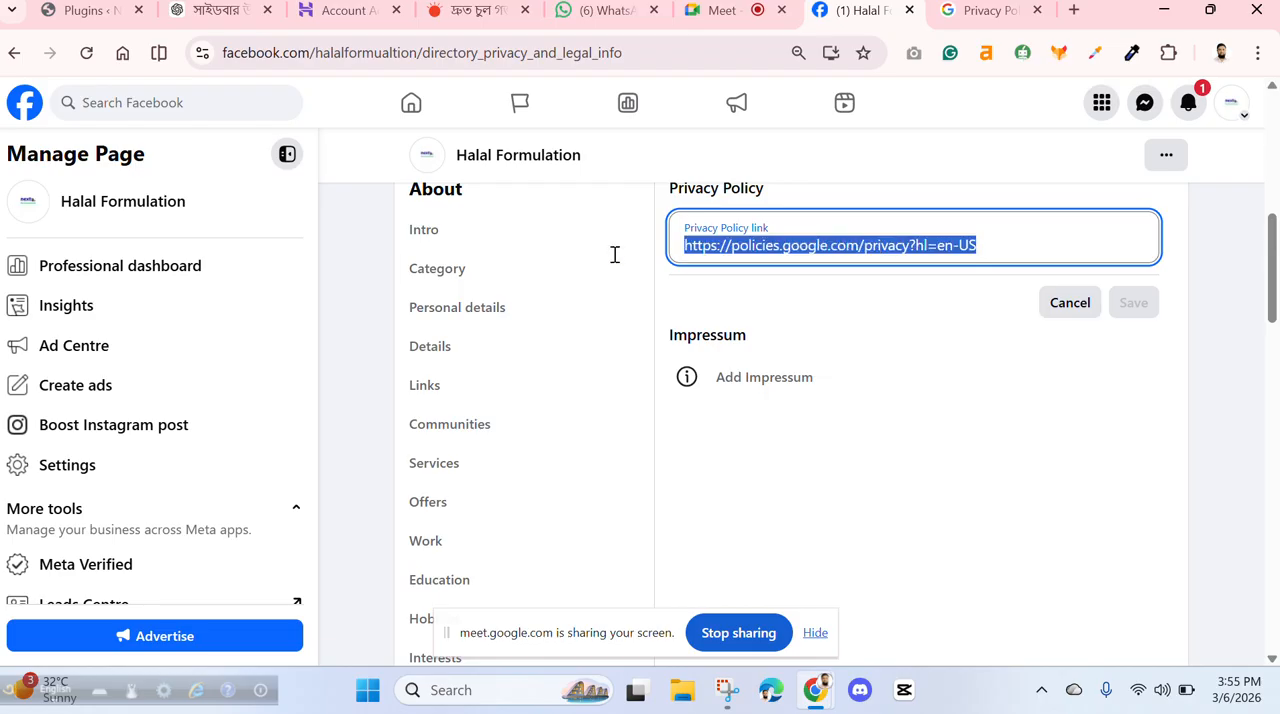
key(BackSpace)
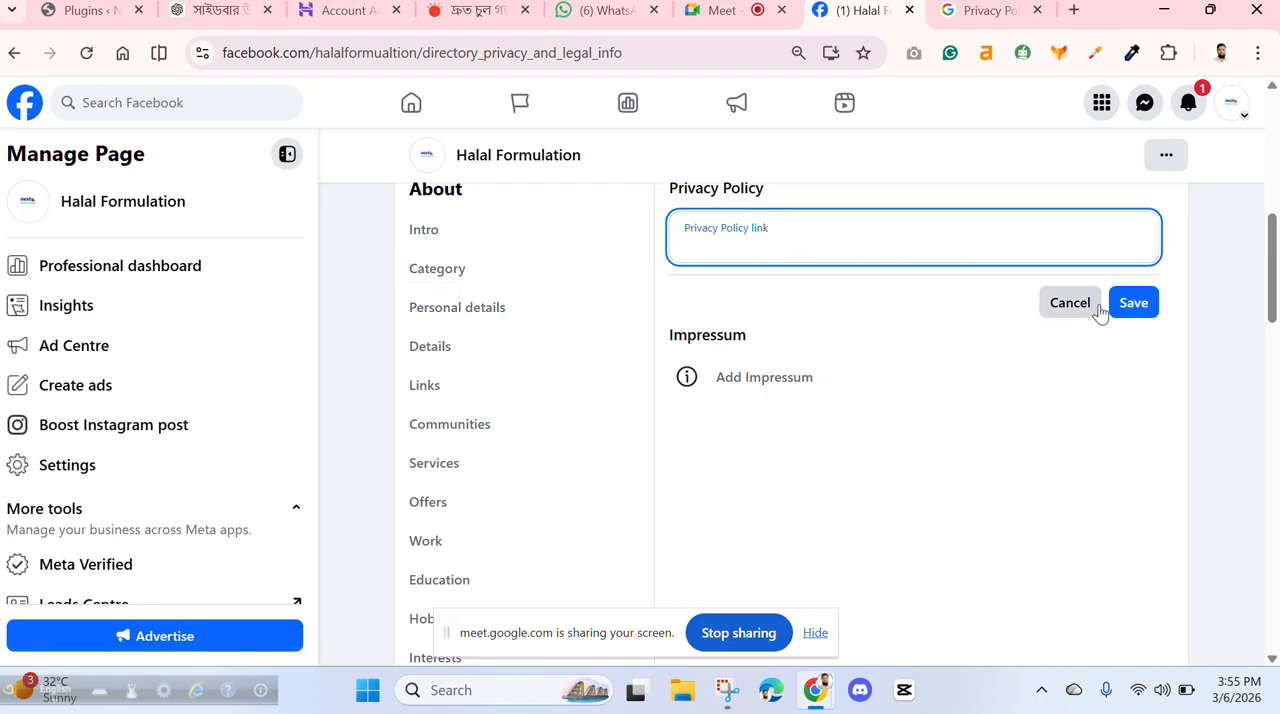
click(1060, 303)
click(1149, 230)
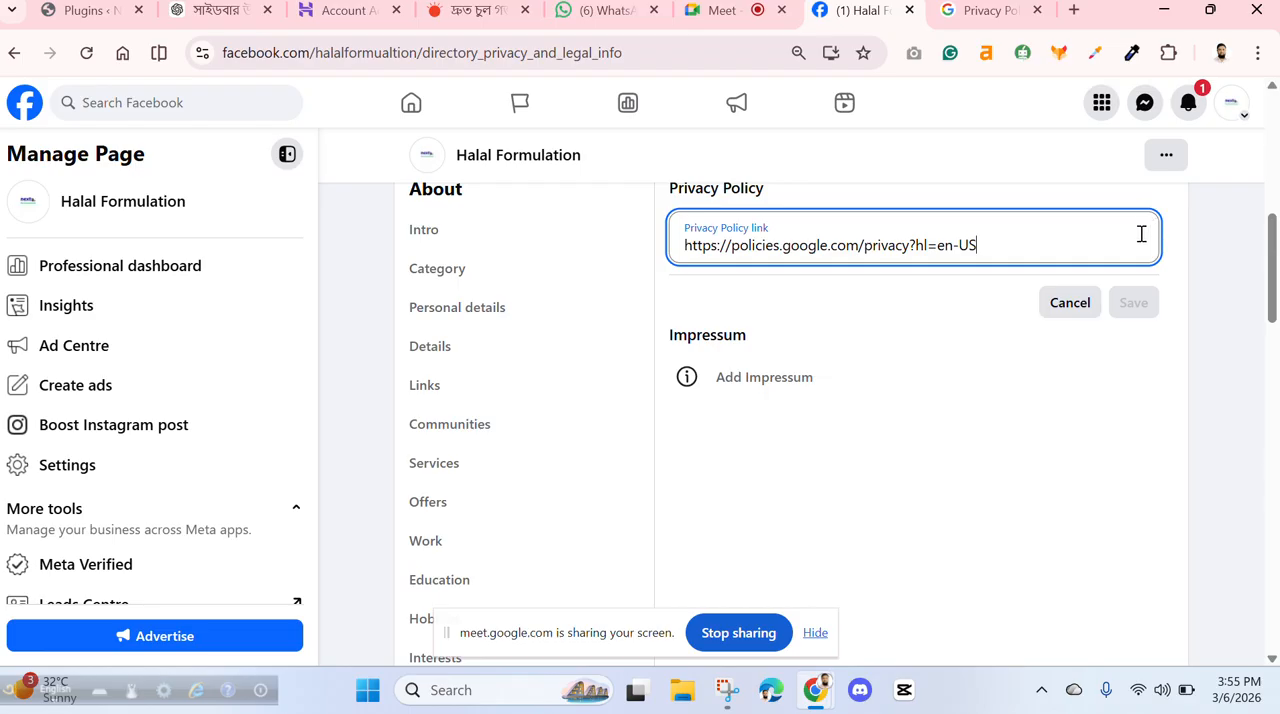
key(ctrl+a)
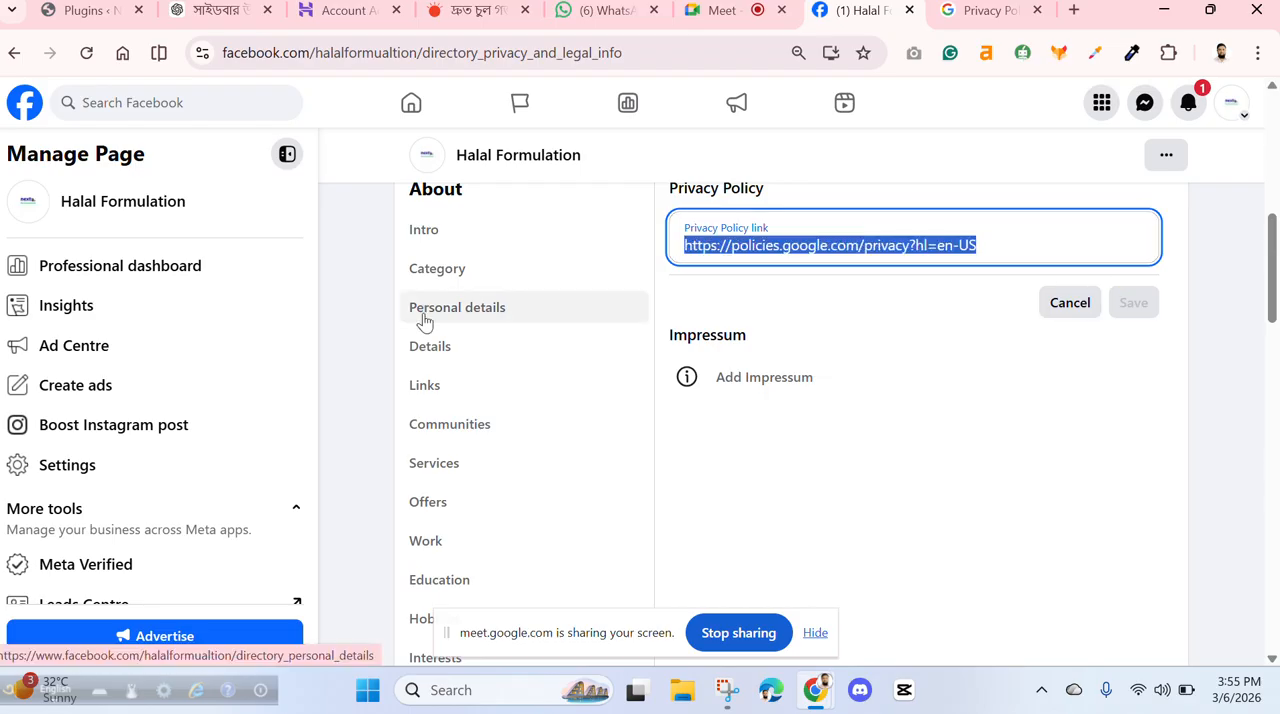
key(BackSpace)
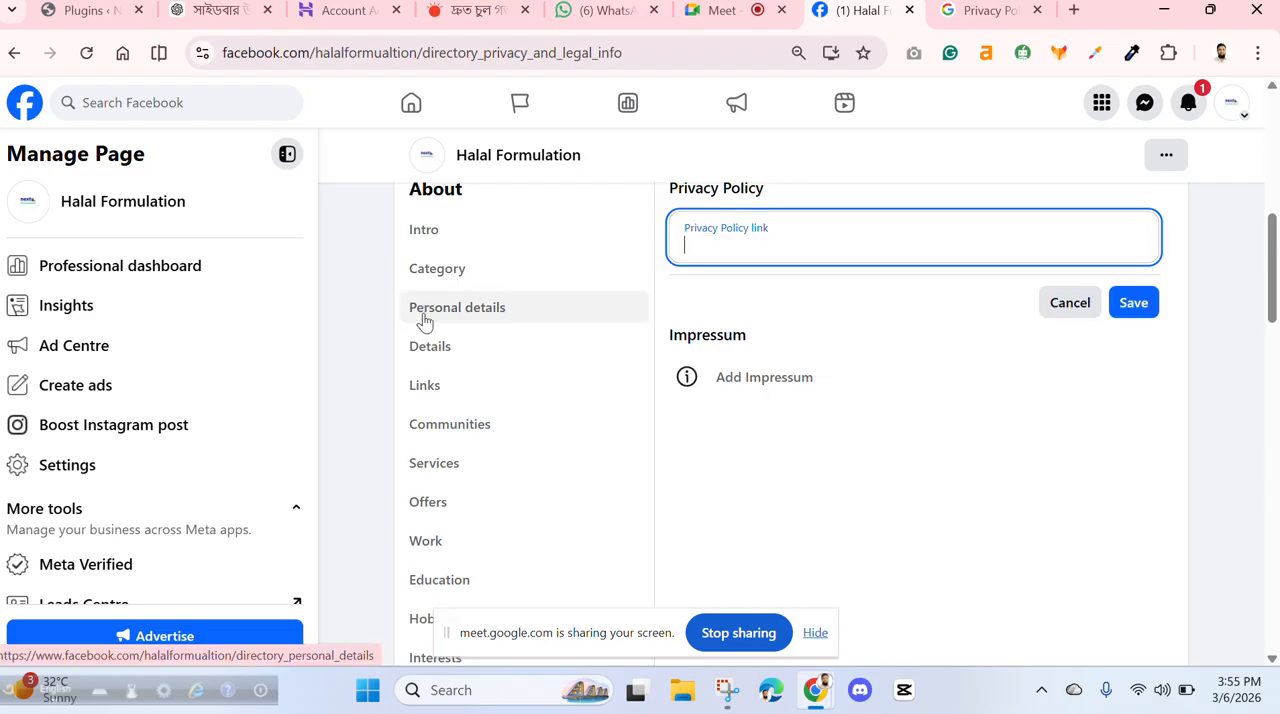
click(1138, 302)
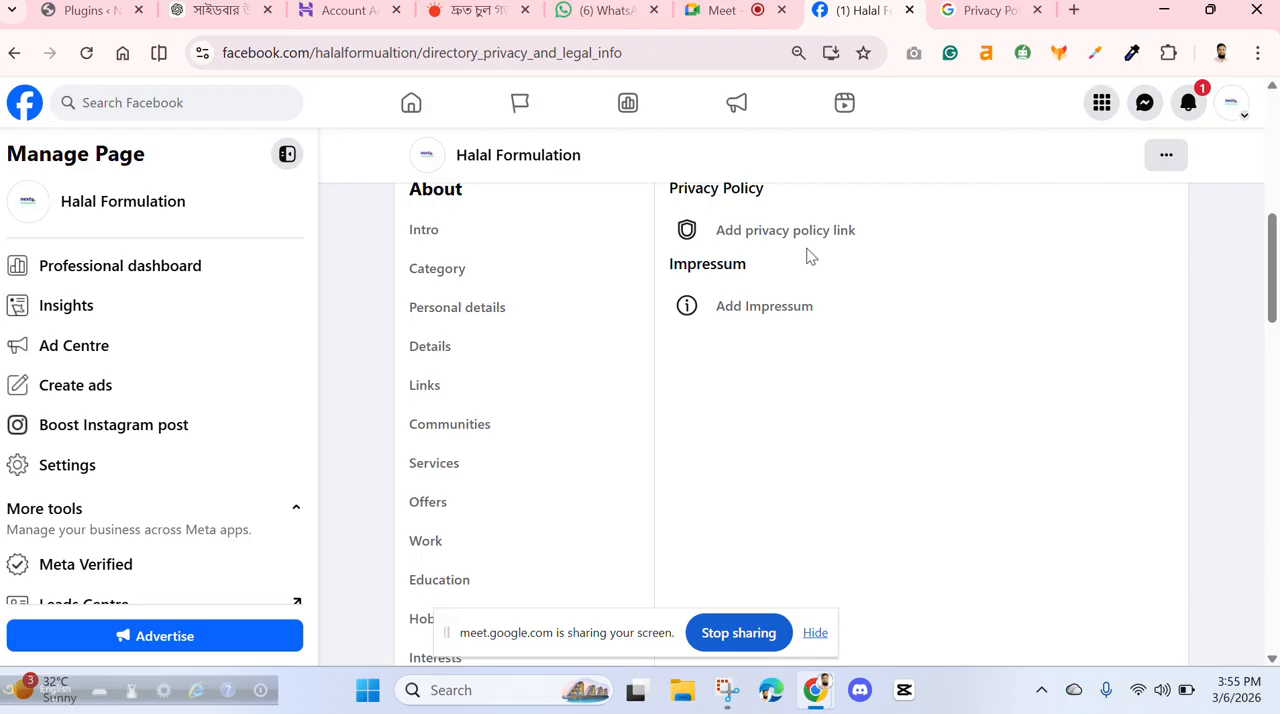
- Open the Names section of the About information and review the pronunciation options for the Page's first name and surname
scroll(510, 455, down, 5)
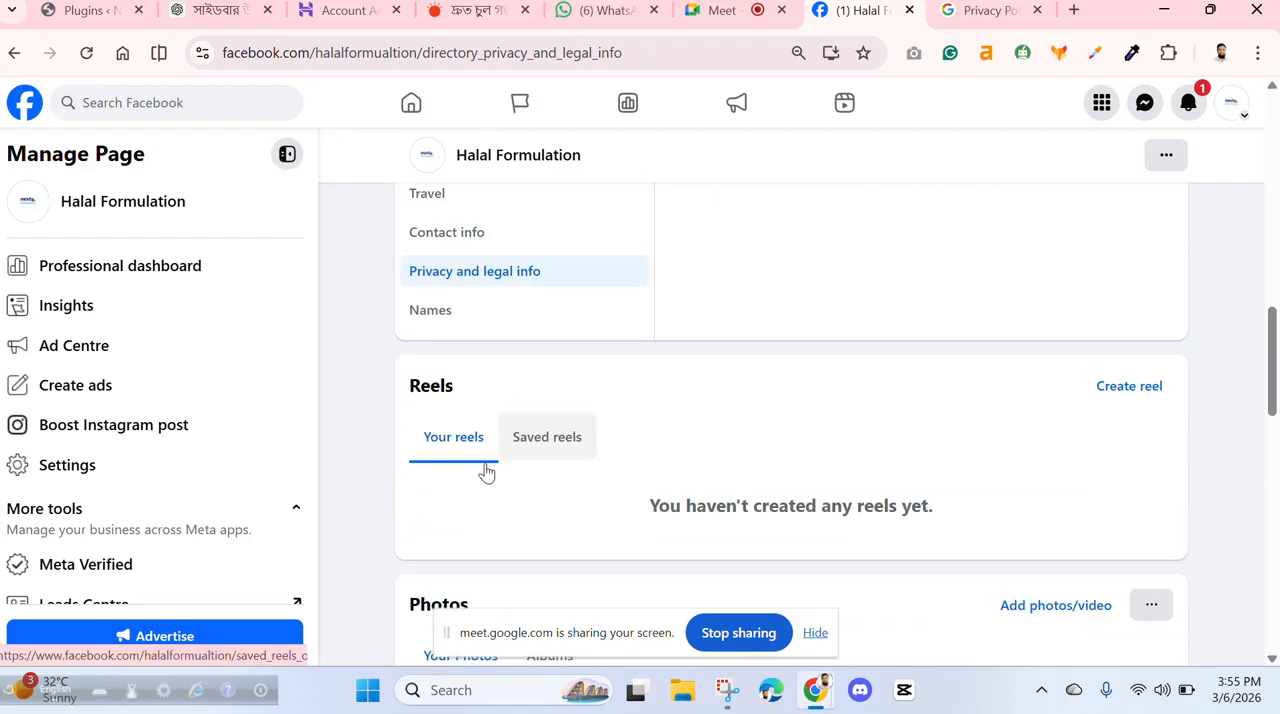
click(428, 316)
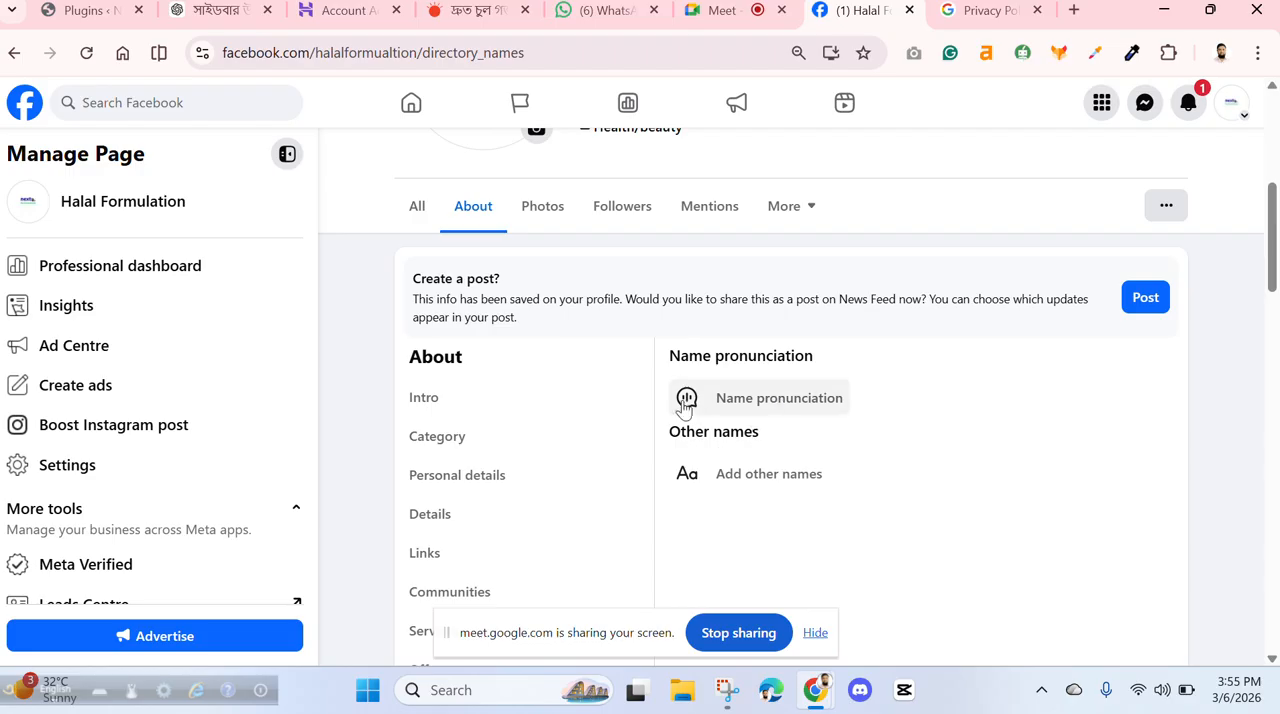
click(686, 400)
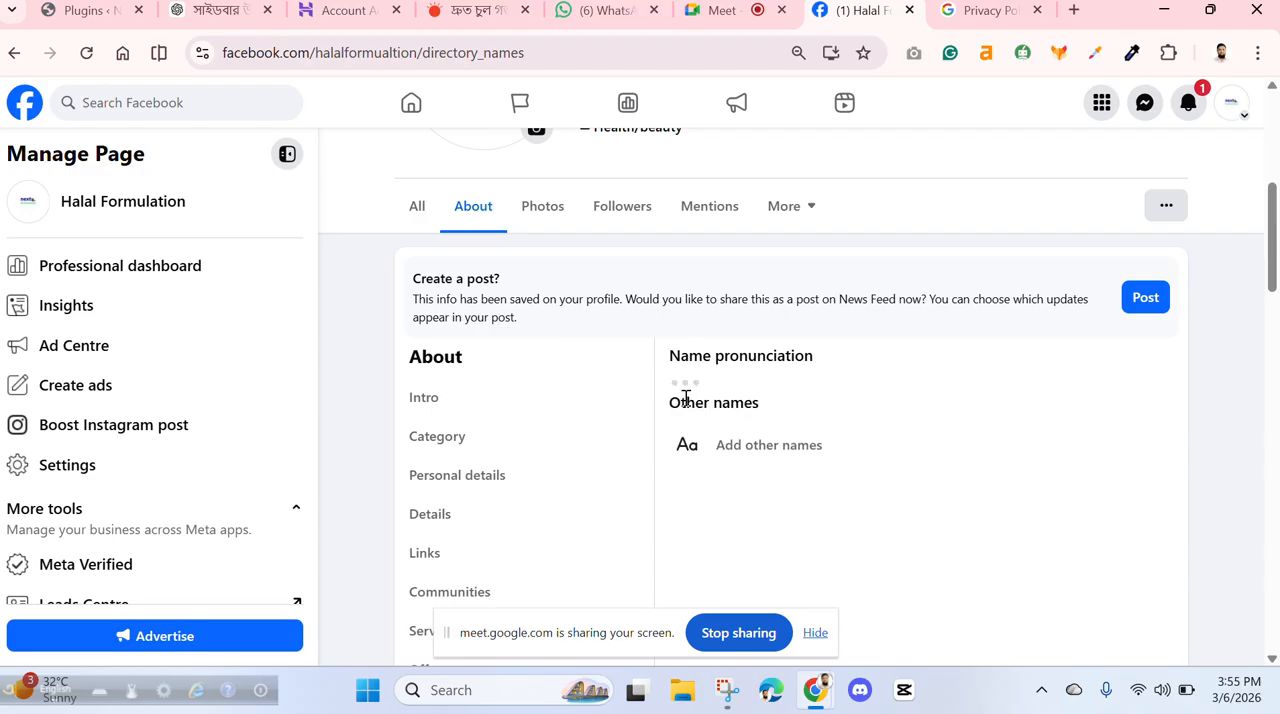
scroll(896, 418, down, 2)
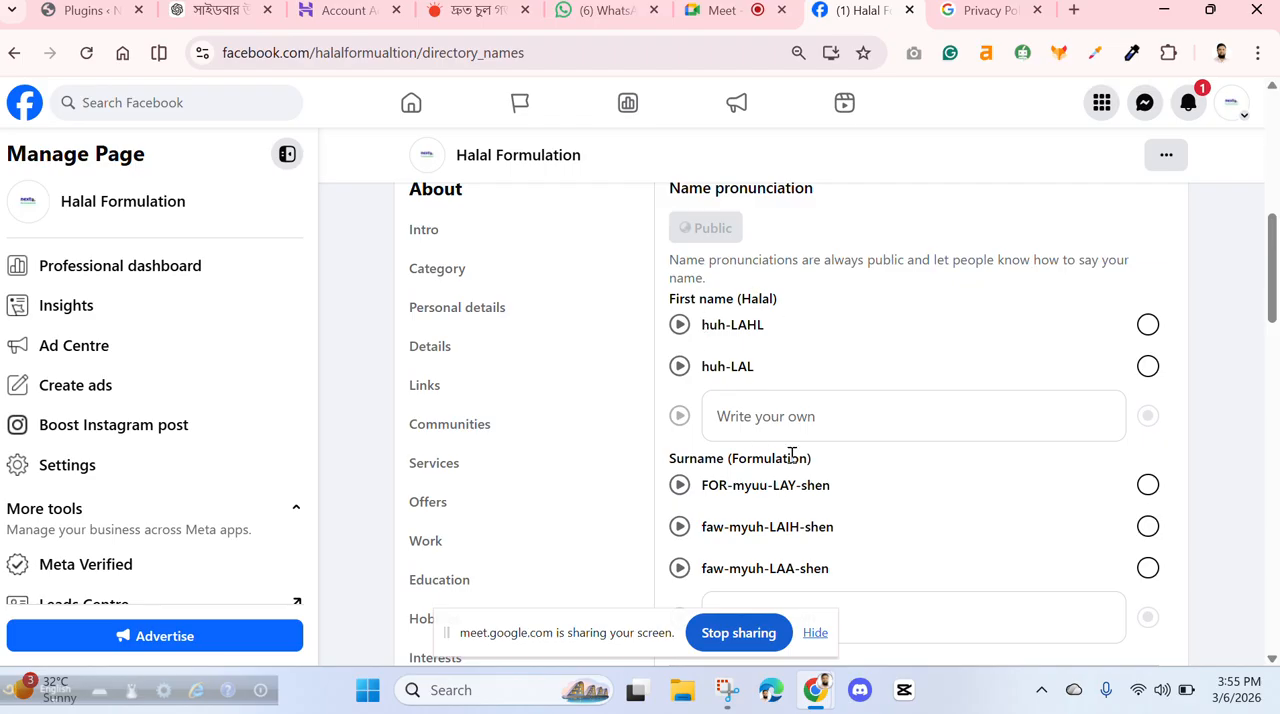
scroll(794, 448, down, 2)
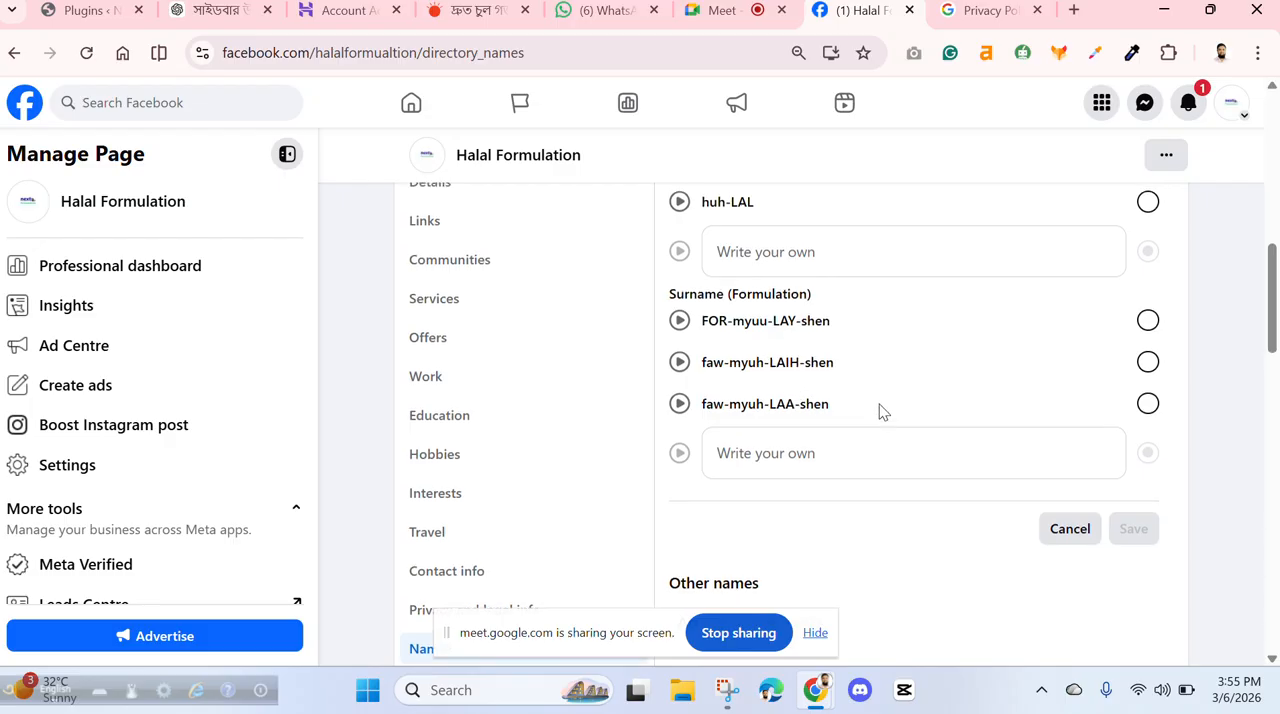
scroll(877, 411, up, 2)
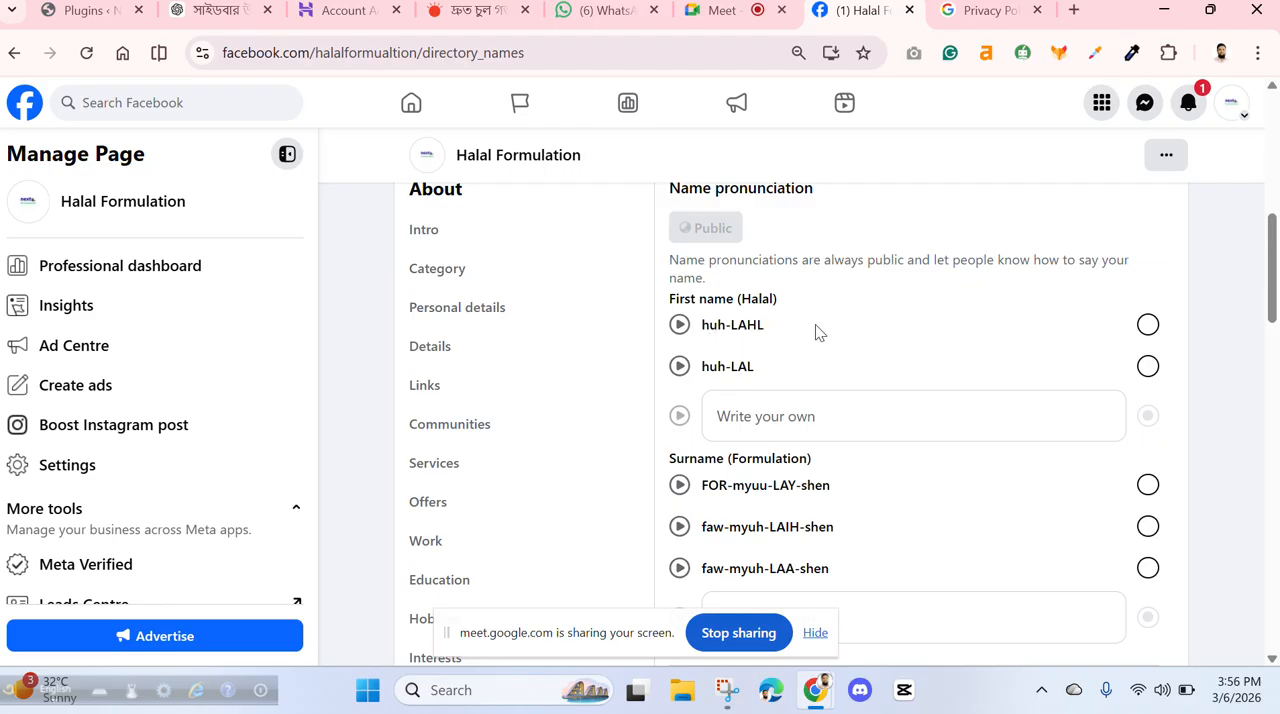
scroll(816, 332, down, 4)
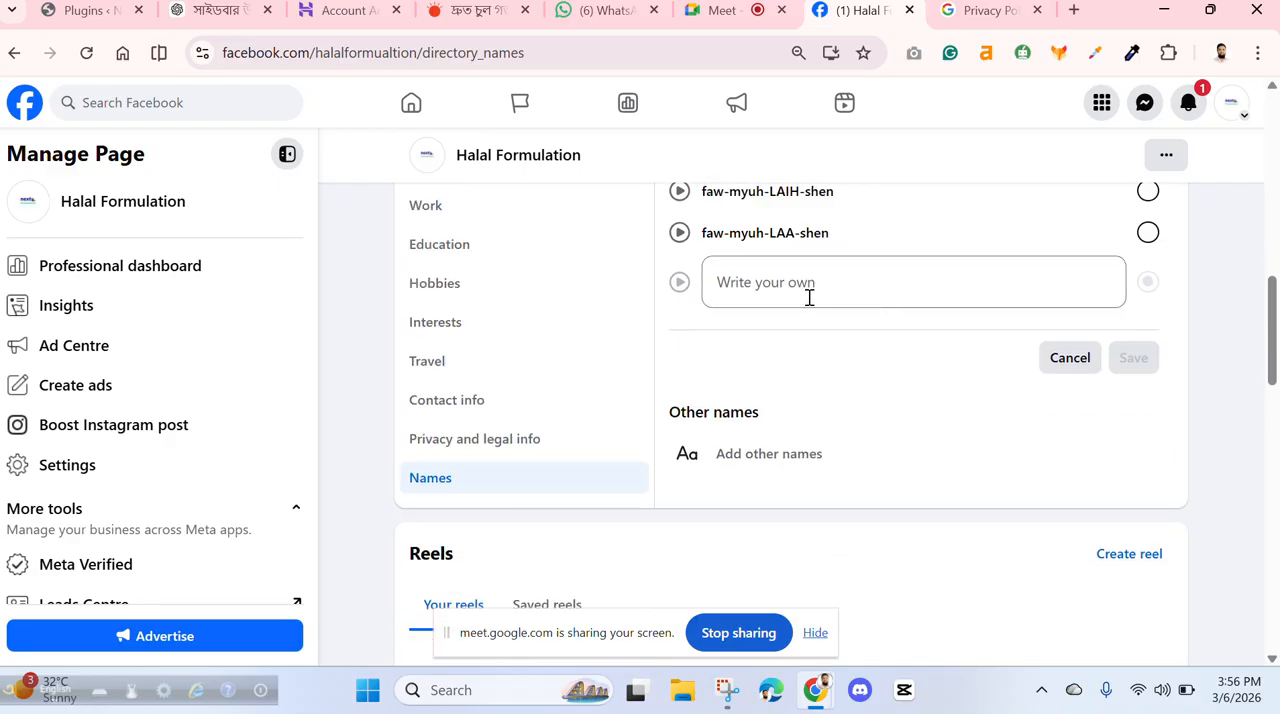
- Open the form for adding other names, look at the Nickname entry fields and cancel it
click(752, 455)
scroll(823, 406, down, 2)
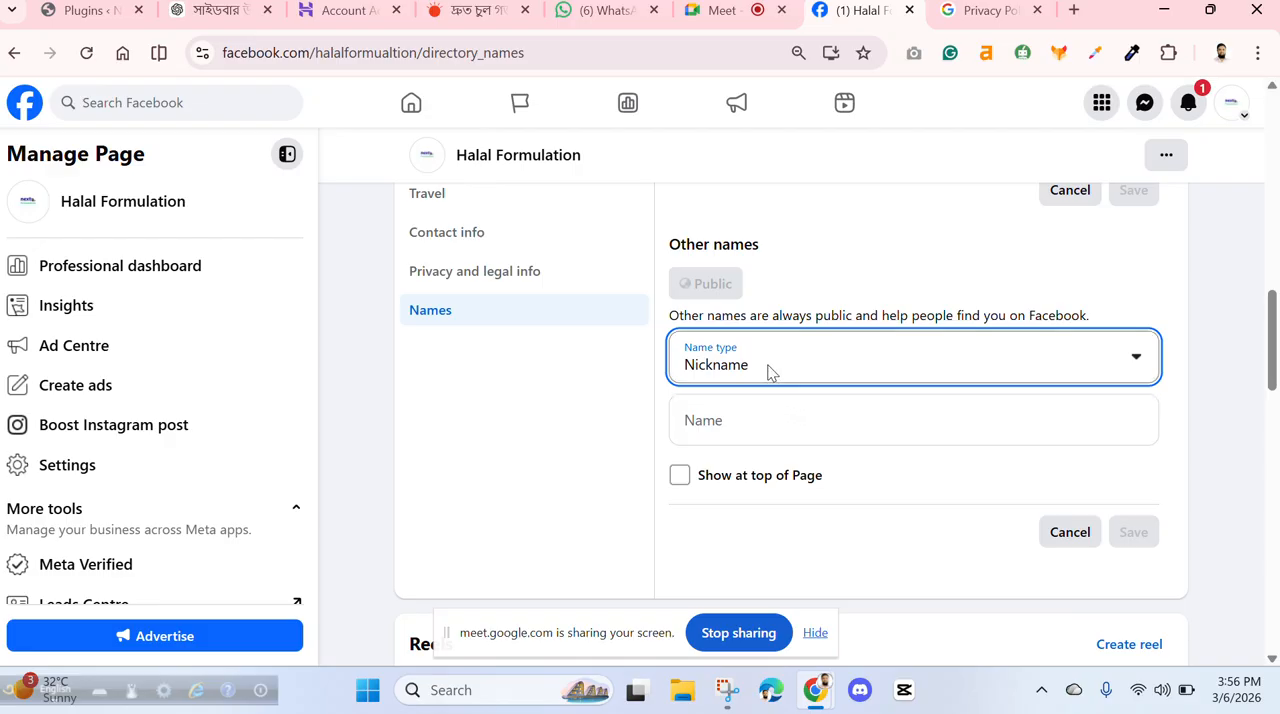
click(1069, 532)
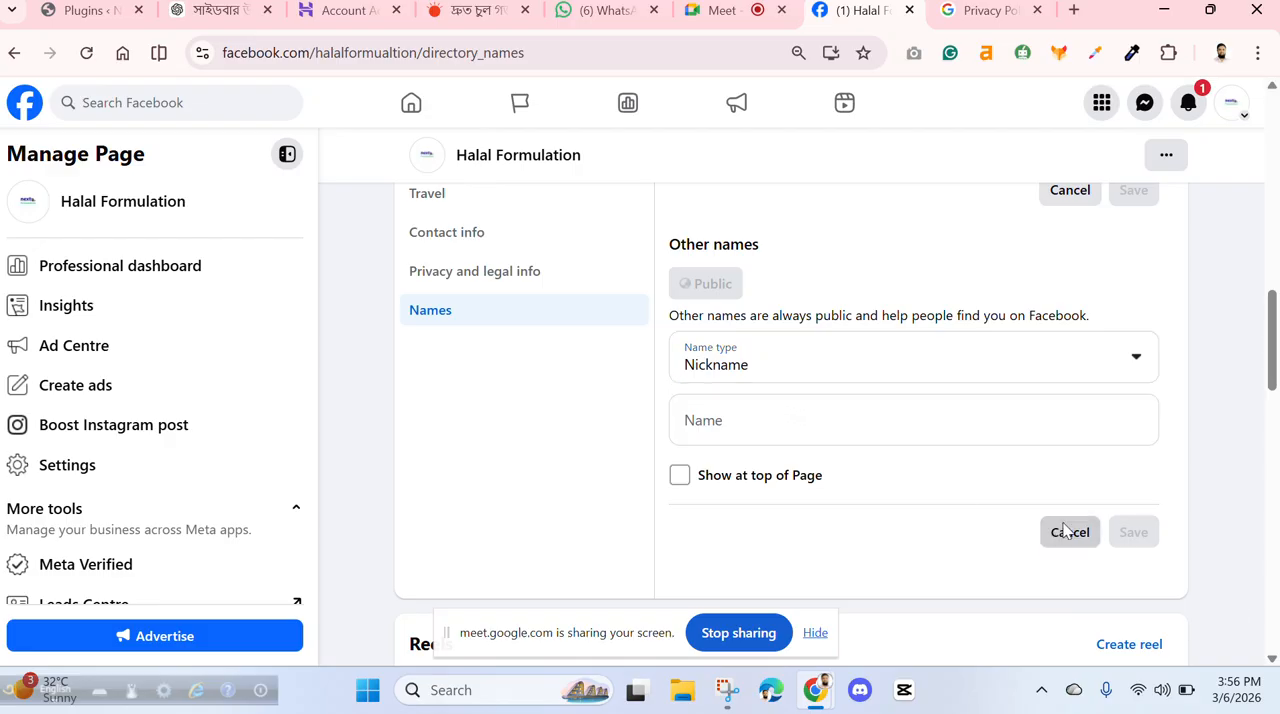
- Look over the Page header and the name pronunciation form, and cancel the form without choosing a pronunciation
scroll(743, 407, up, 10)
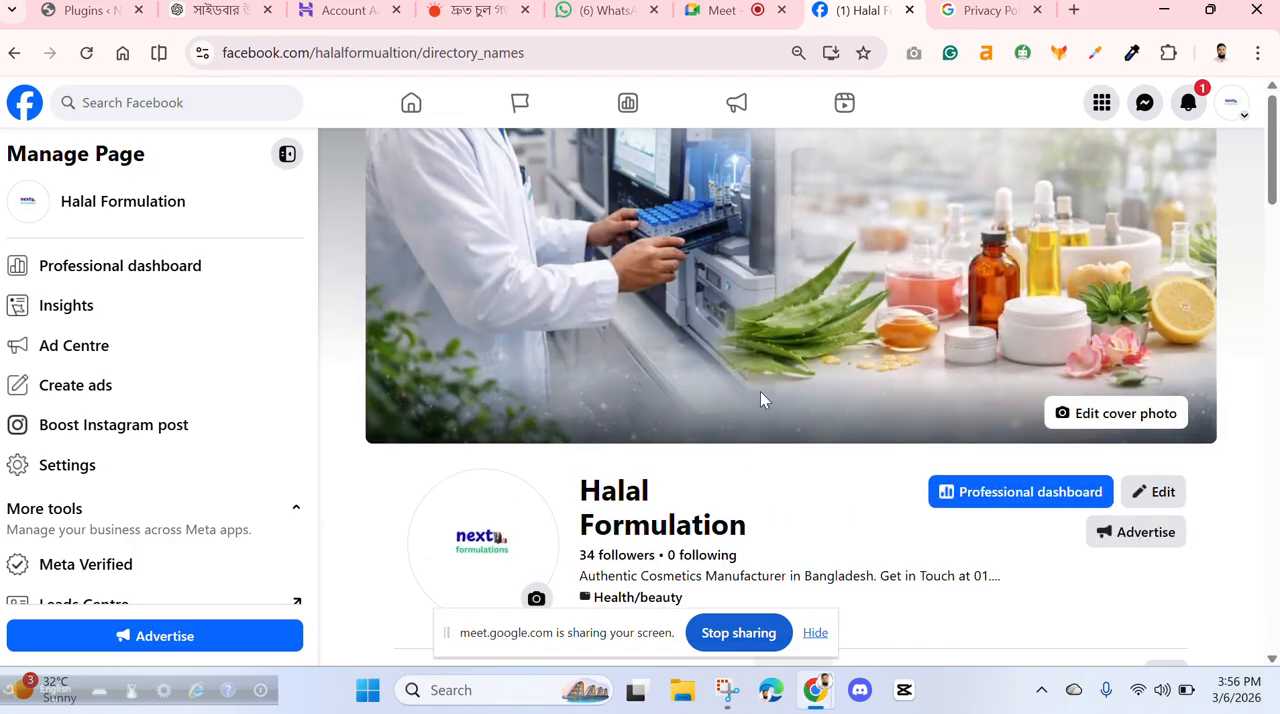
scroll(770, 400, down, 1)
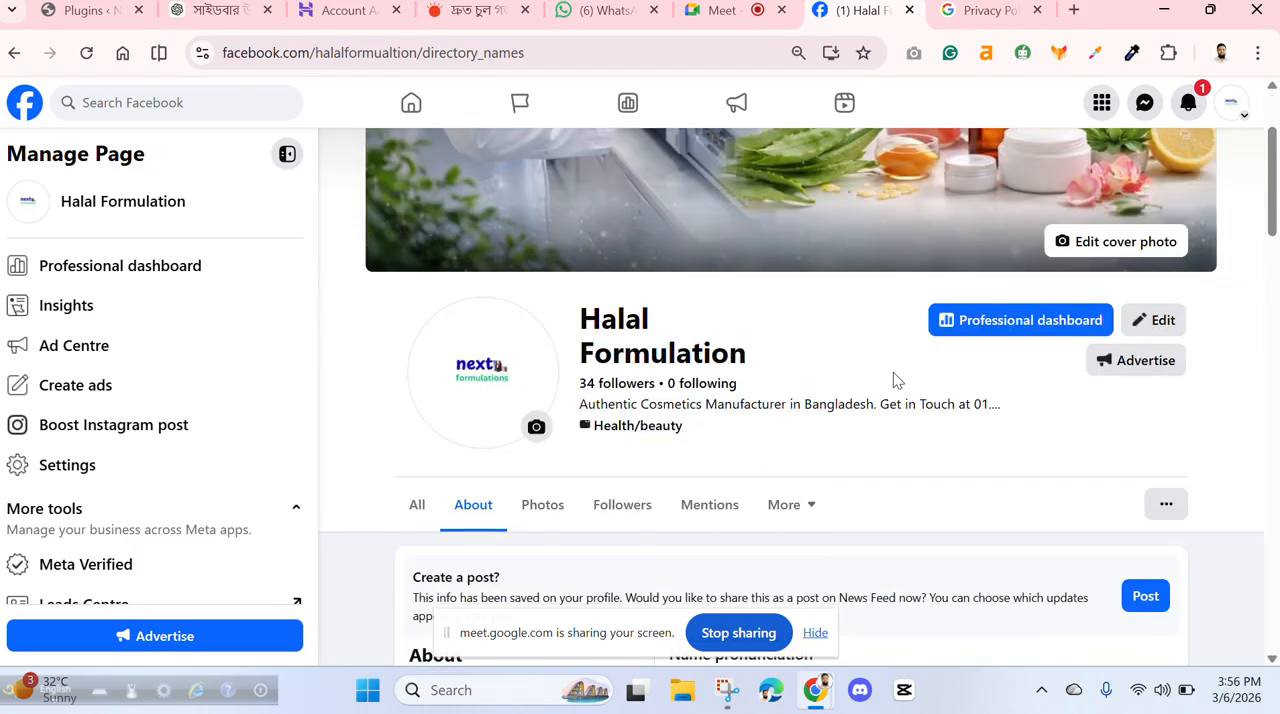
scroll(893, 372, down, 2)
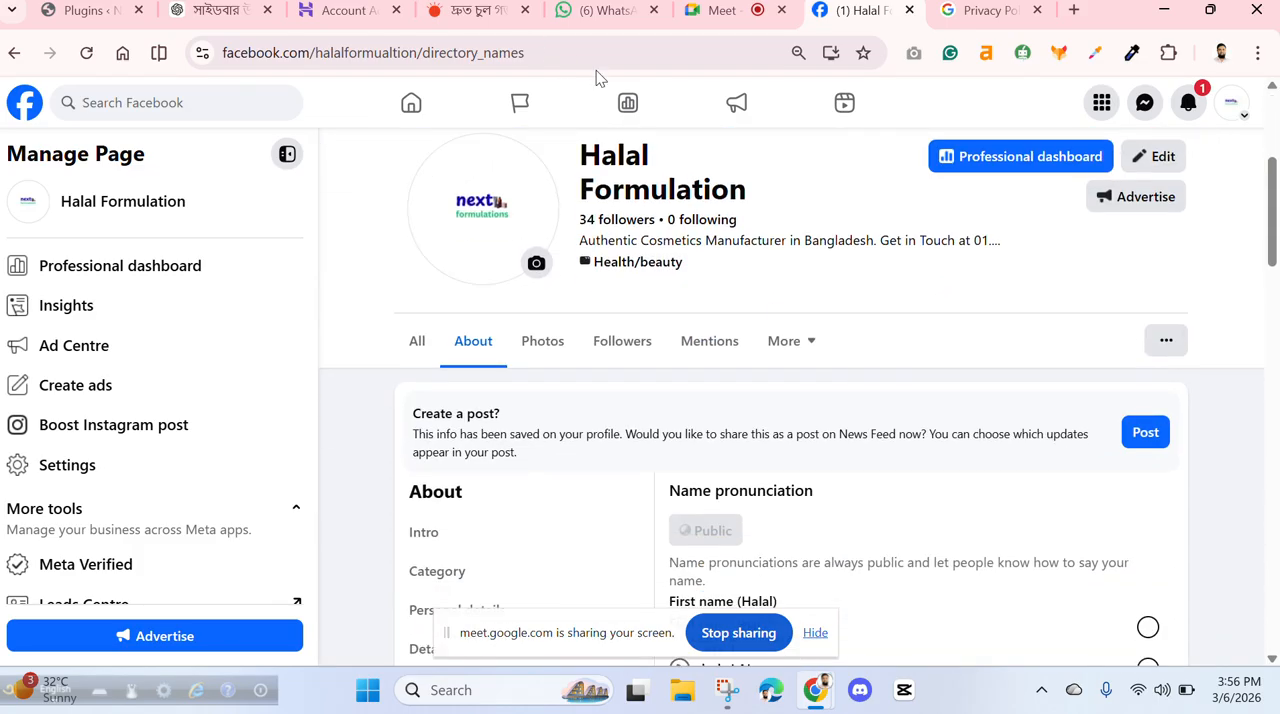
scroll(865, 470, down, 4)
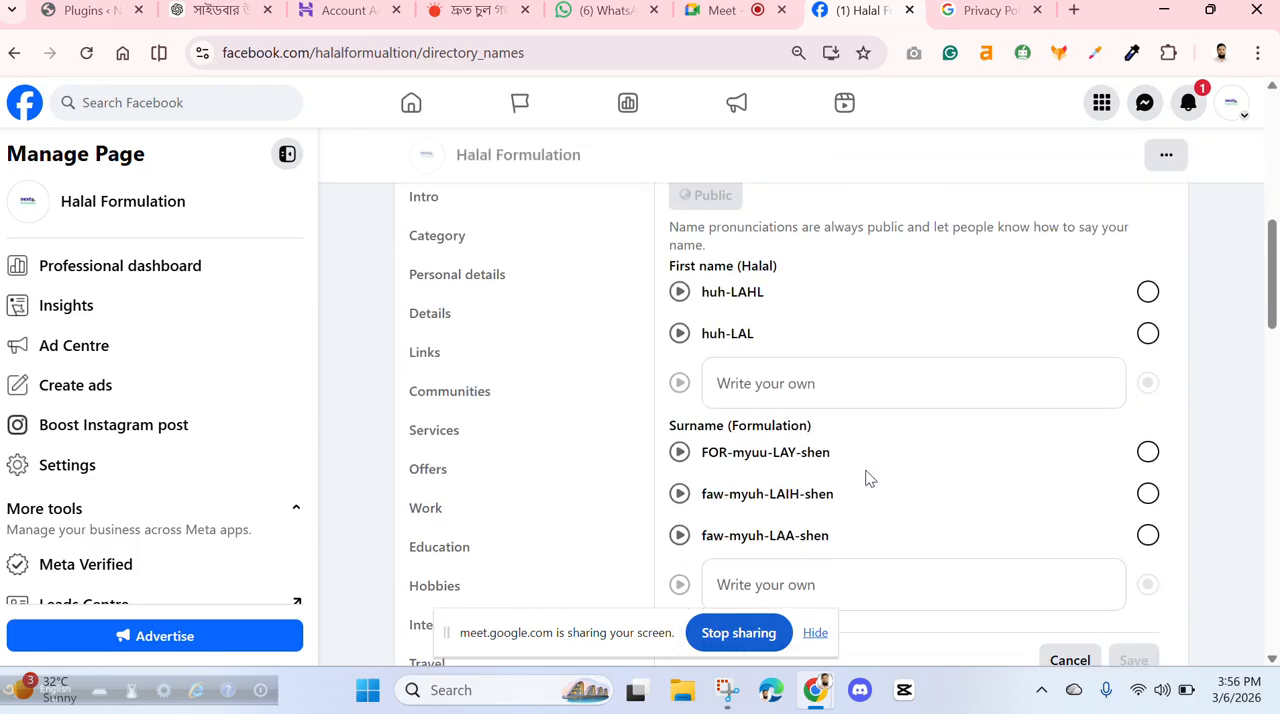
scroll(866, 476, up, 6)
scroll(868, 476, up, 2)
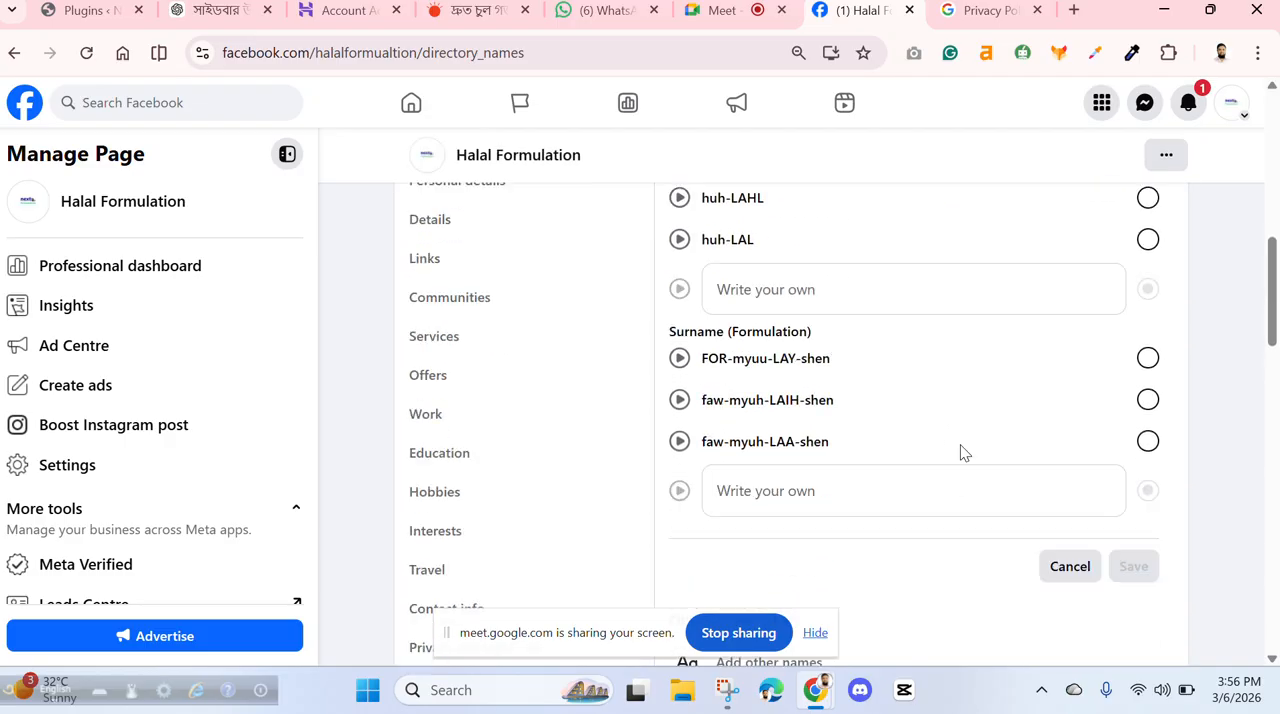
scroll(960, 452, down, 1)
scroll(1040, 532, down, 2)
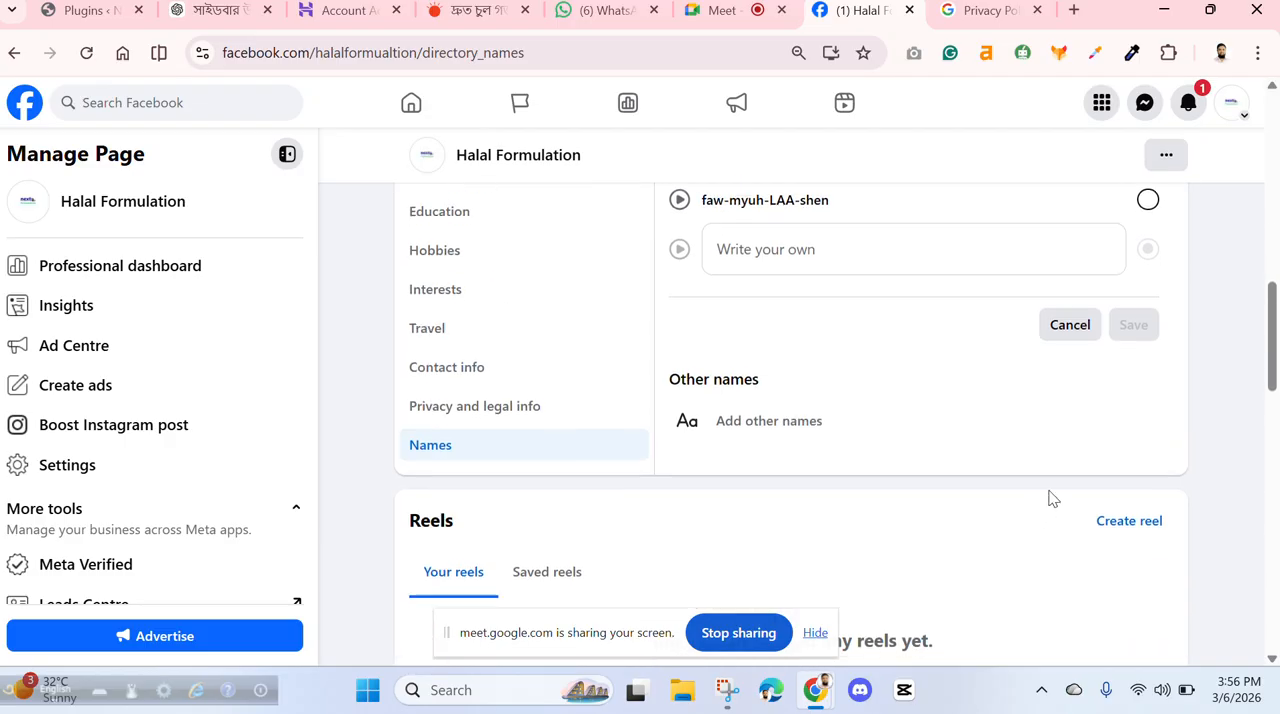
click(1056, 332)
scroll(886, 414, up, 8)
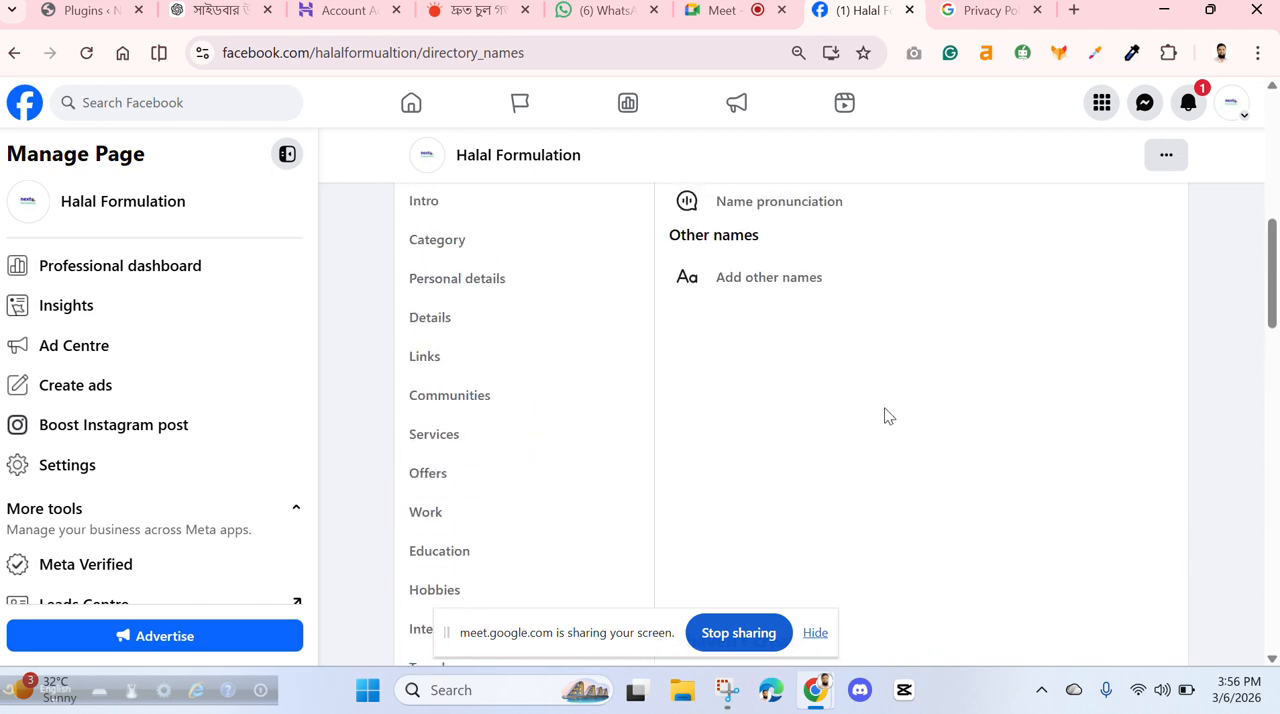
- Open the Facebook home feed and look through its posts
scroll(886, 410, up, 2)
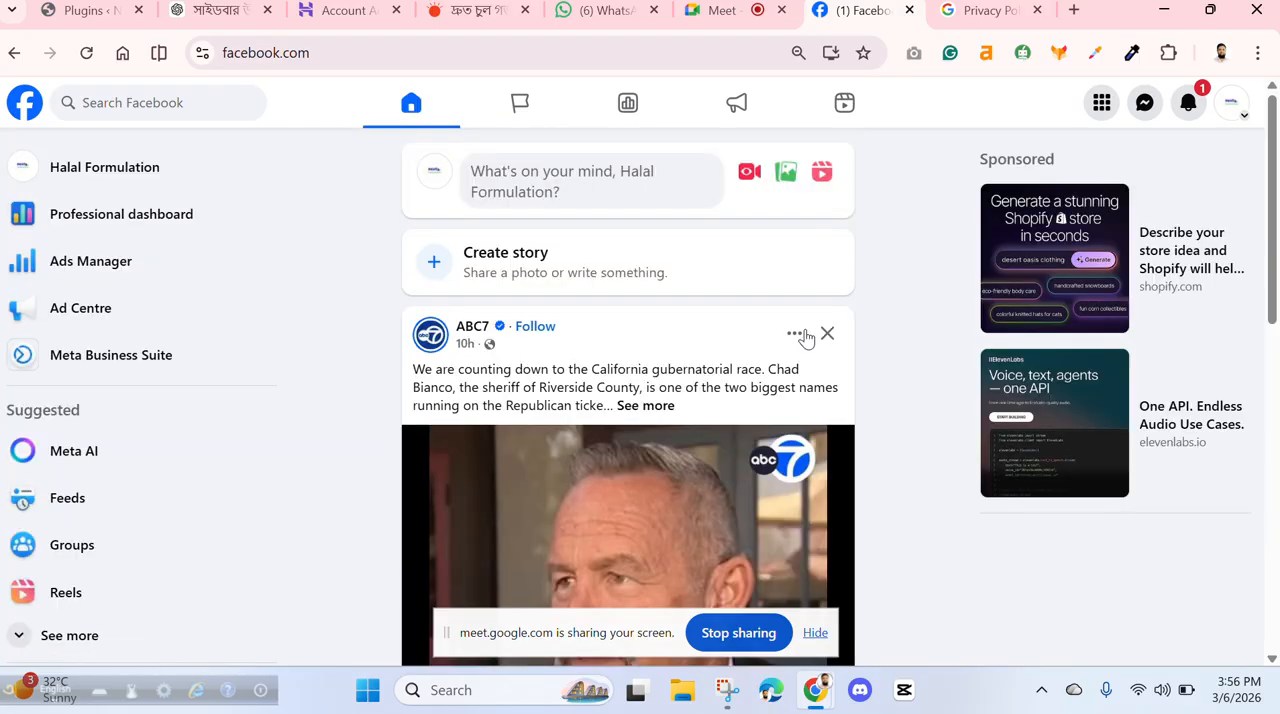
scroll(600, 385, down, 7)
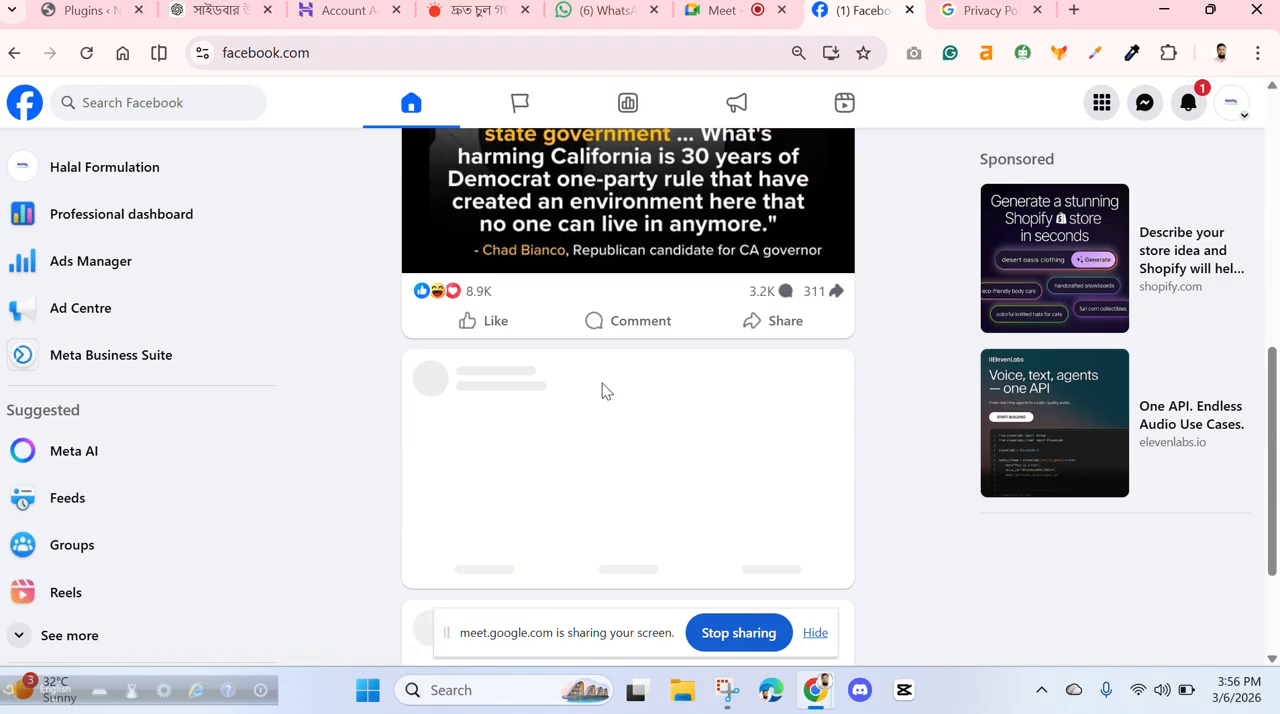
scroll(622, 395, up, 2)
scroll(622, 395, up, 5)
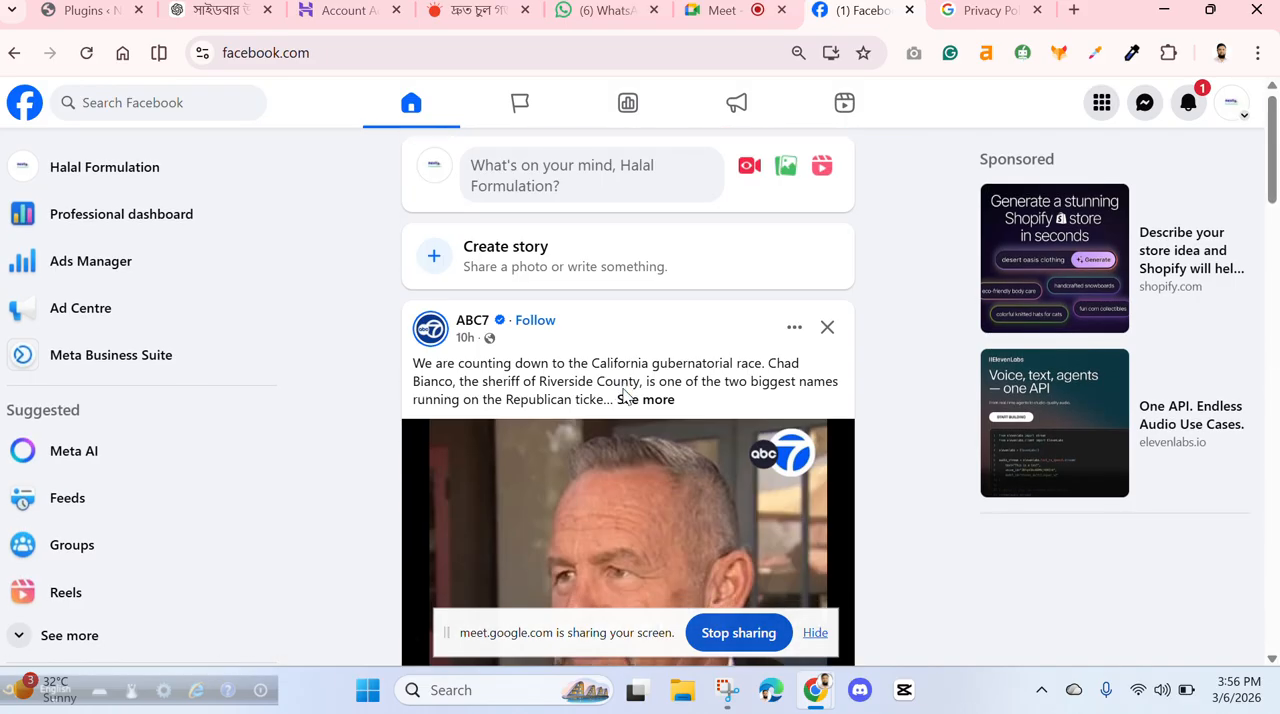